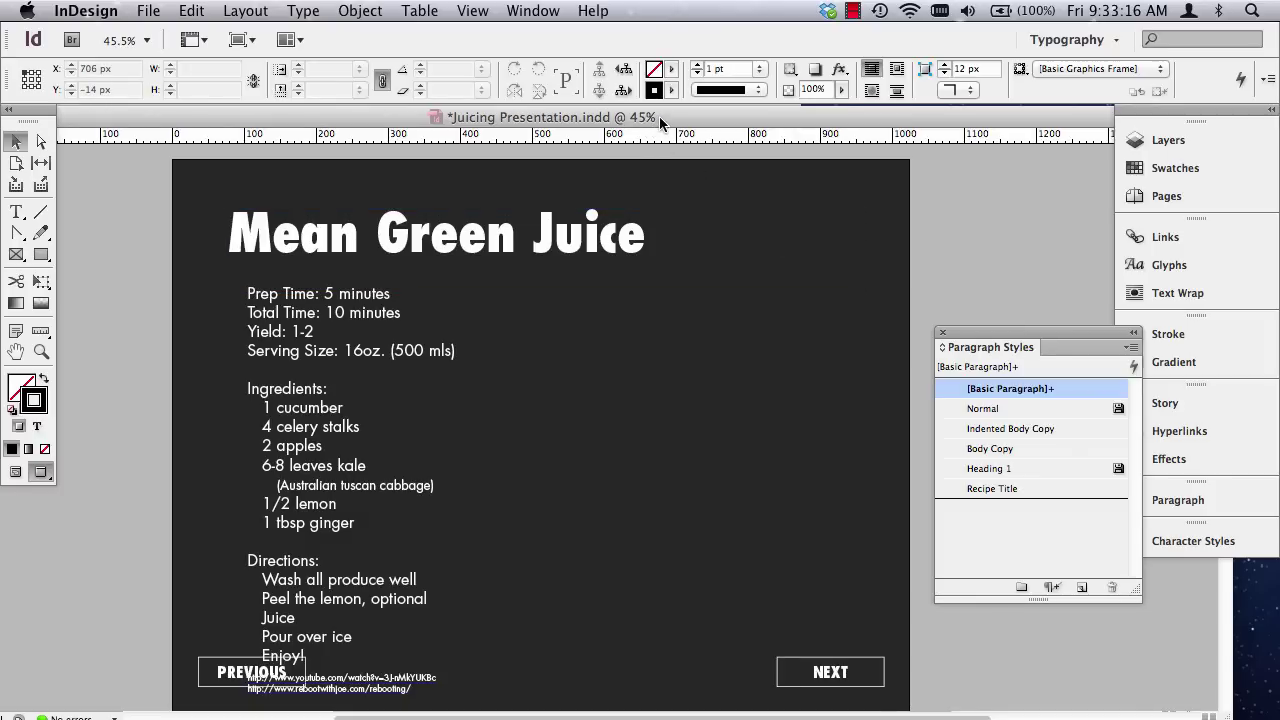
# Float the Juicing Presentation document in its own window and adjust its size and position.
pyautogui.moveTo(659, 116); pyautogui.dragTo(631, 125)
pyautogui.doubleClick(803, 118)
pyautogui.moveTo(802, 117); pyautogui.dragTo(798, 120)
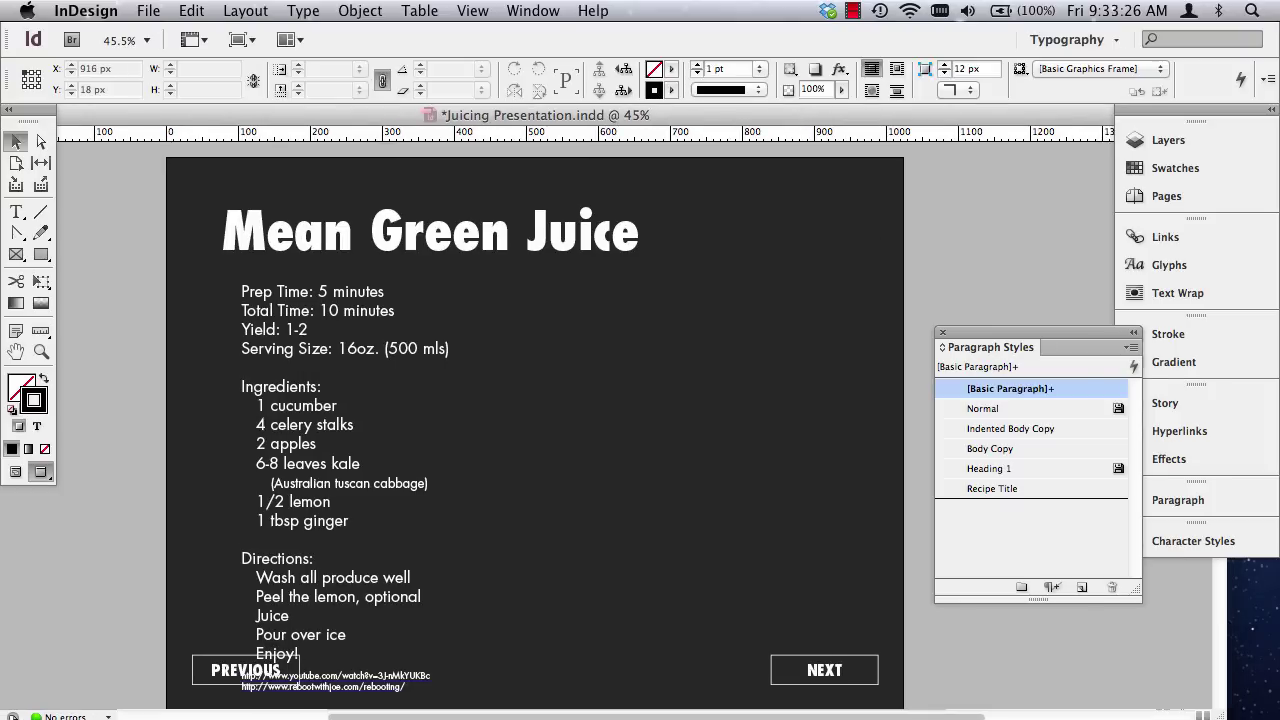
pyautogui.doubleClick(593, 115)
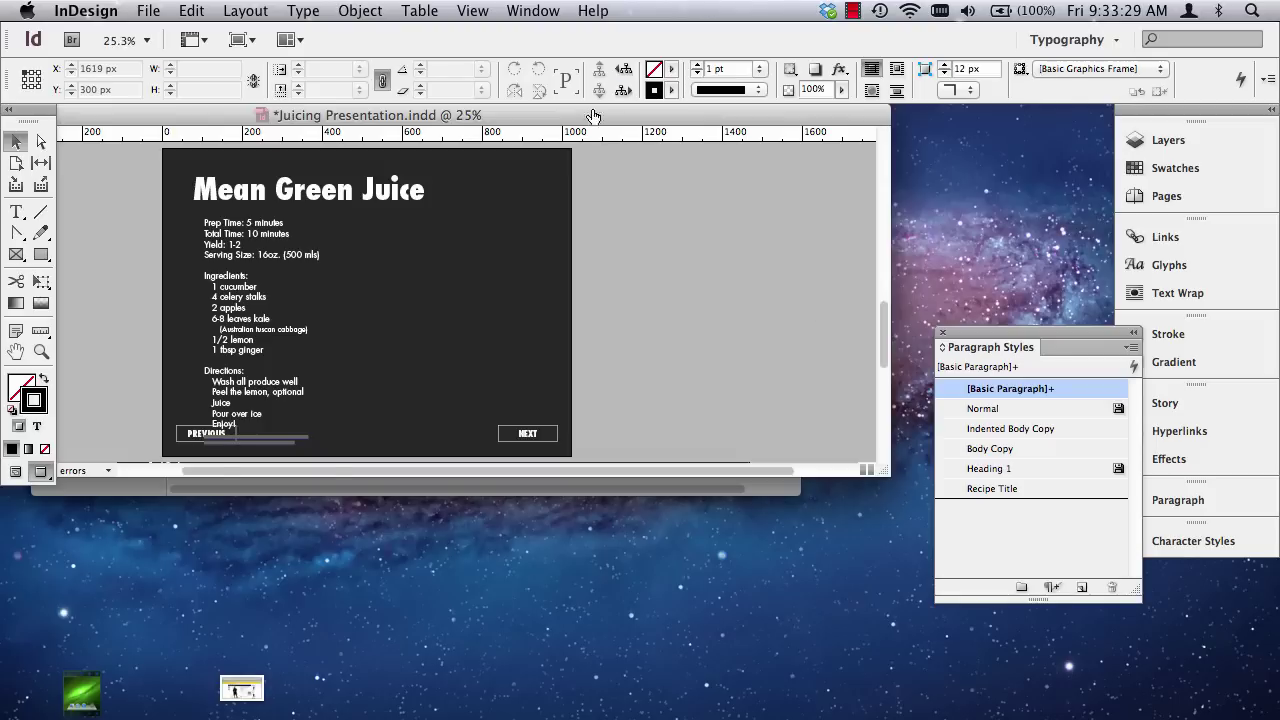
pyautogui.moveTo(593, 115); pyautogui.dragTo(786, 122)
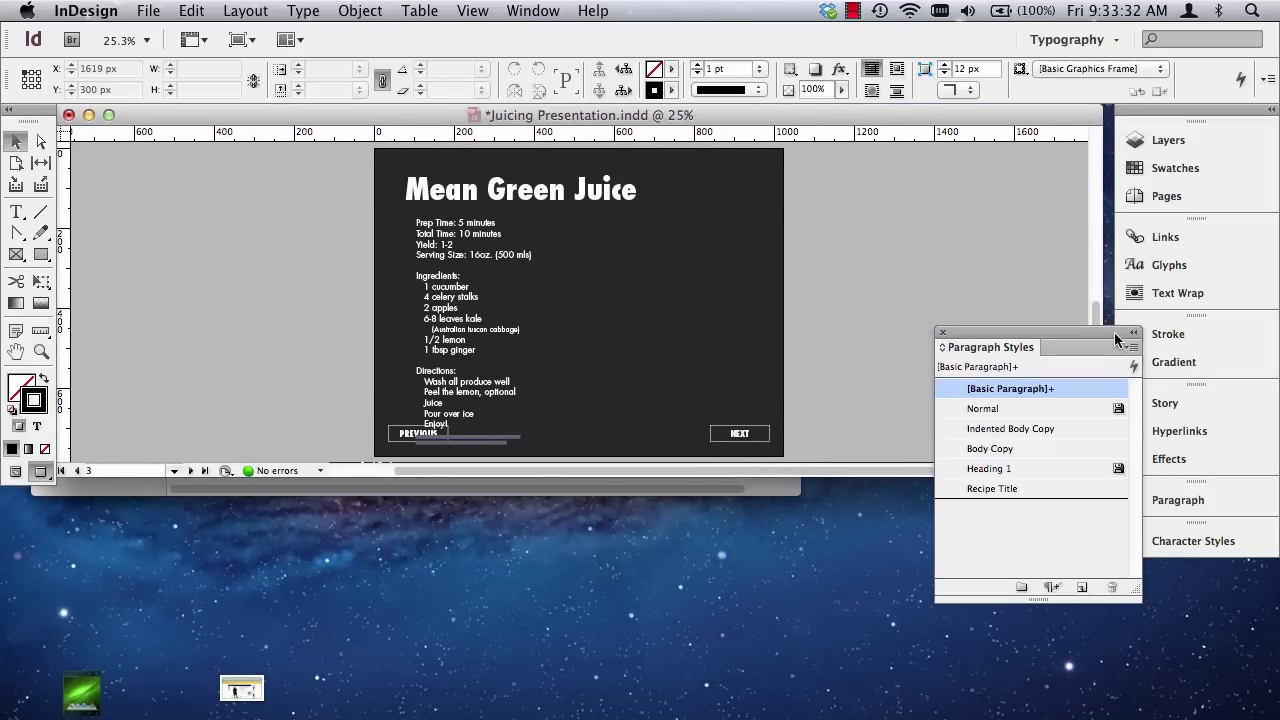
# Close the Paragraph Styles panel, enlarge the window and fit the whole Mean Green Juice slide.
pyautogui.click(942, 333)
pyautogui.moveTo(1100, 475); pyautogui.dragTo(1112, 712)
pyautogui.press('super+0')
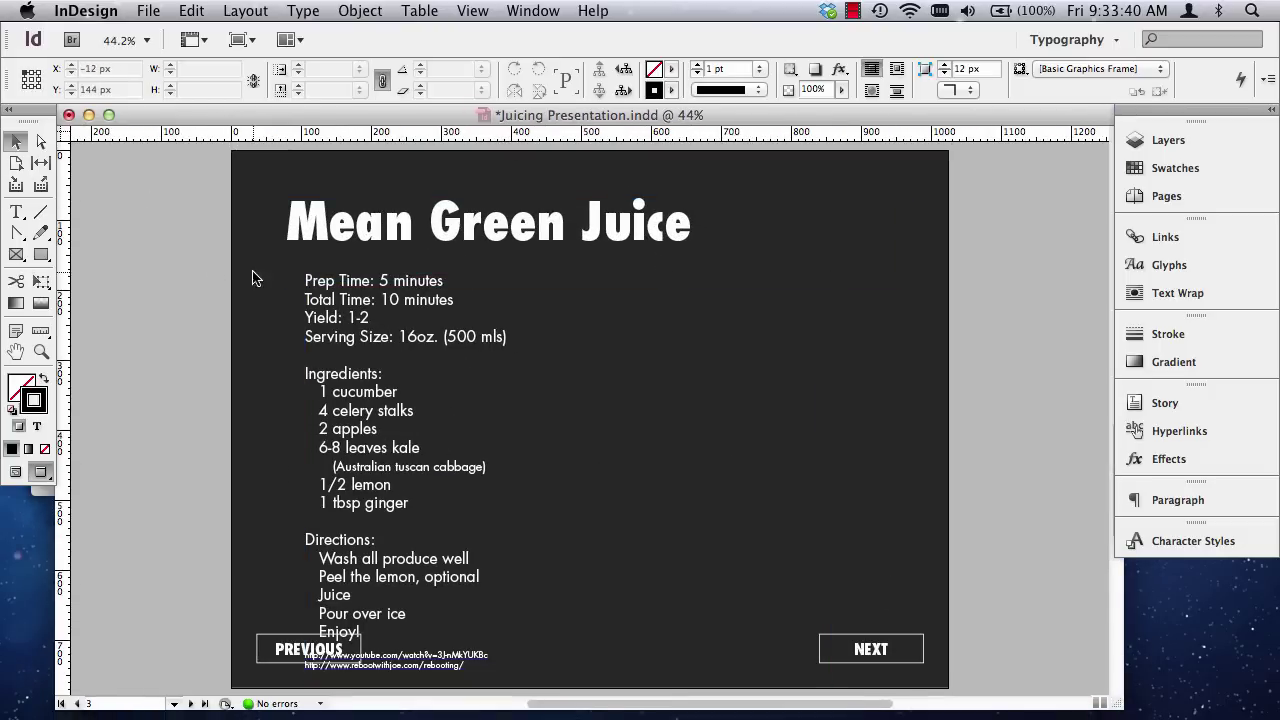
pyautogui.press('w')
pyautogui.press('w')
# Place Joe-Mean-Green_1721_web2.jpg on the Mean Green Juice slide.
pyautogui.click(148, 10)
pyautogui.click(170, 290)
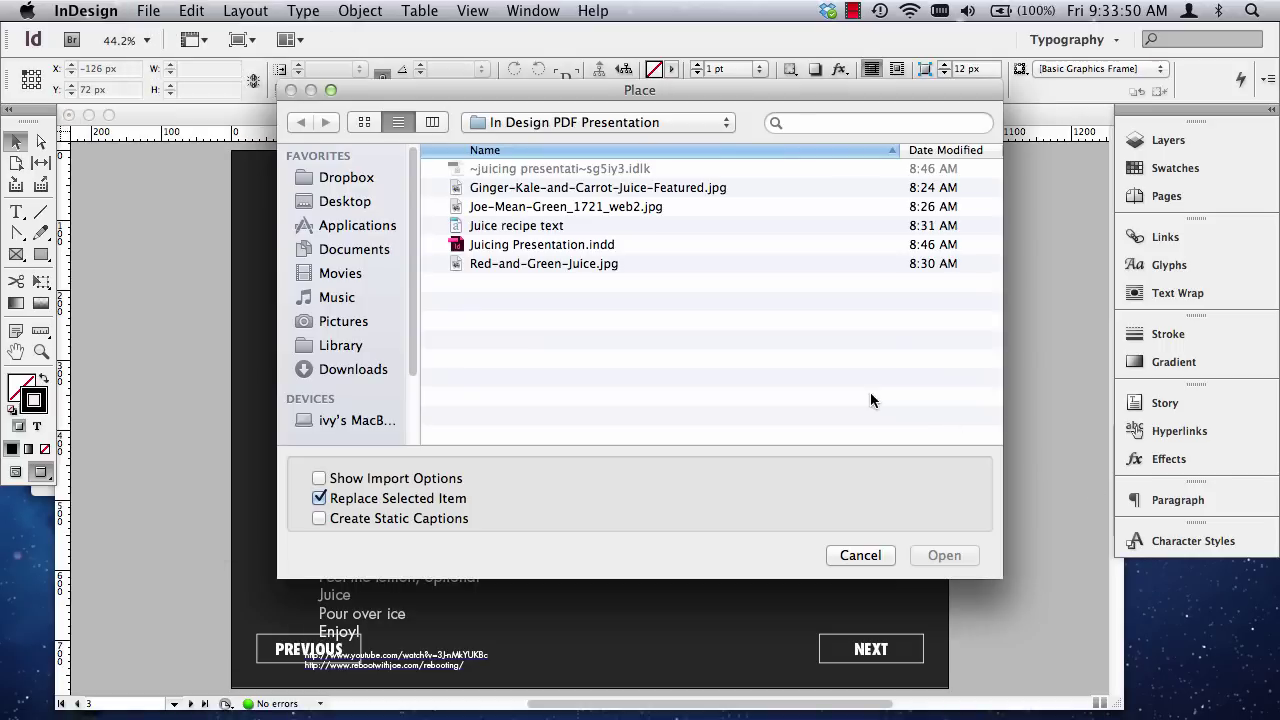
pyautogui.click(540, 206)
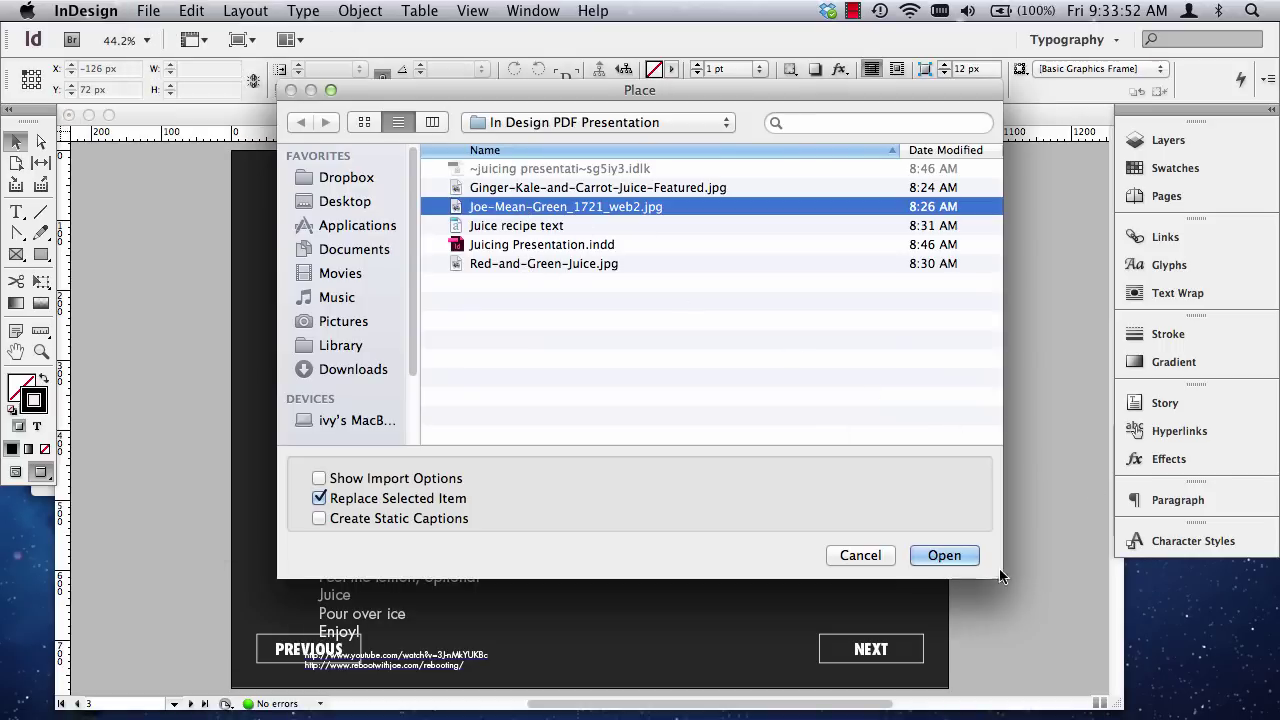
pyautogui.click(943, 555)
pyautogui.click(571, 273)
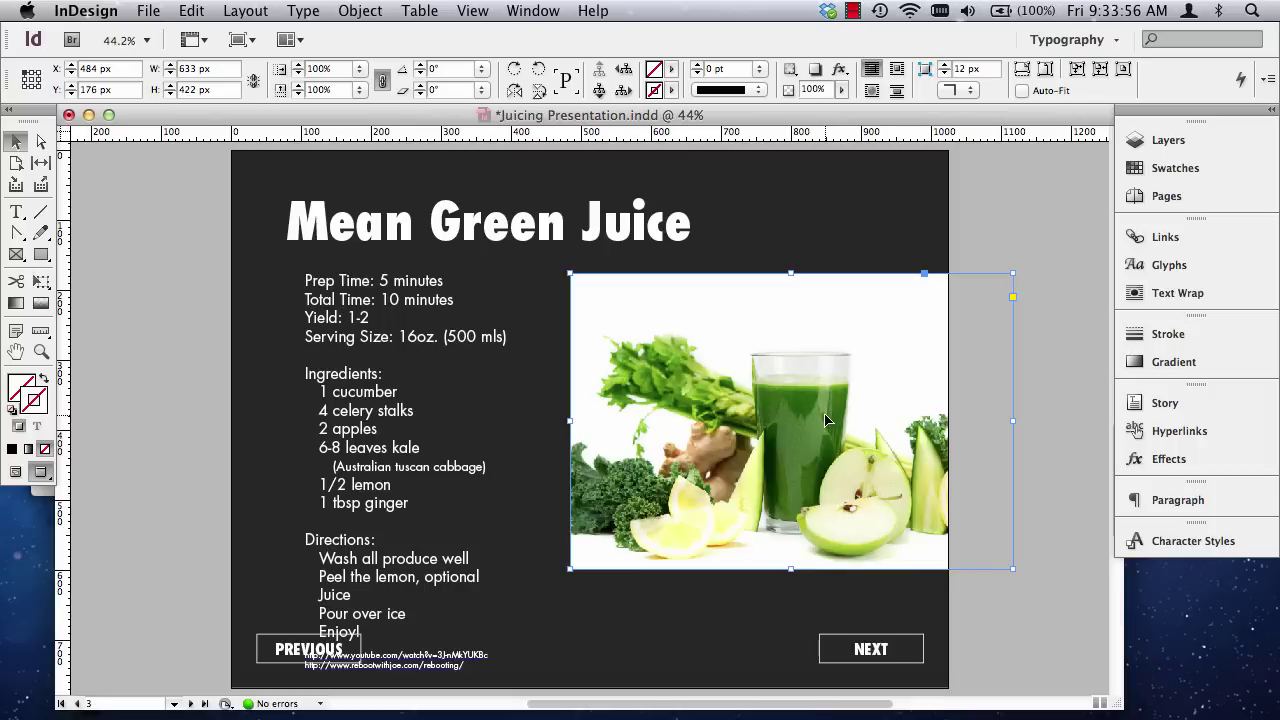
# Crop the juice photo to about 470 × 352 px and set it beside the recipe text.
pyautogui.press('w')
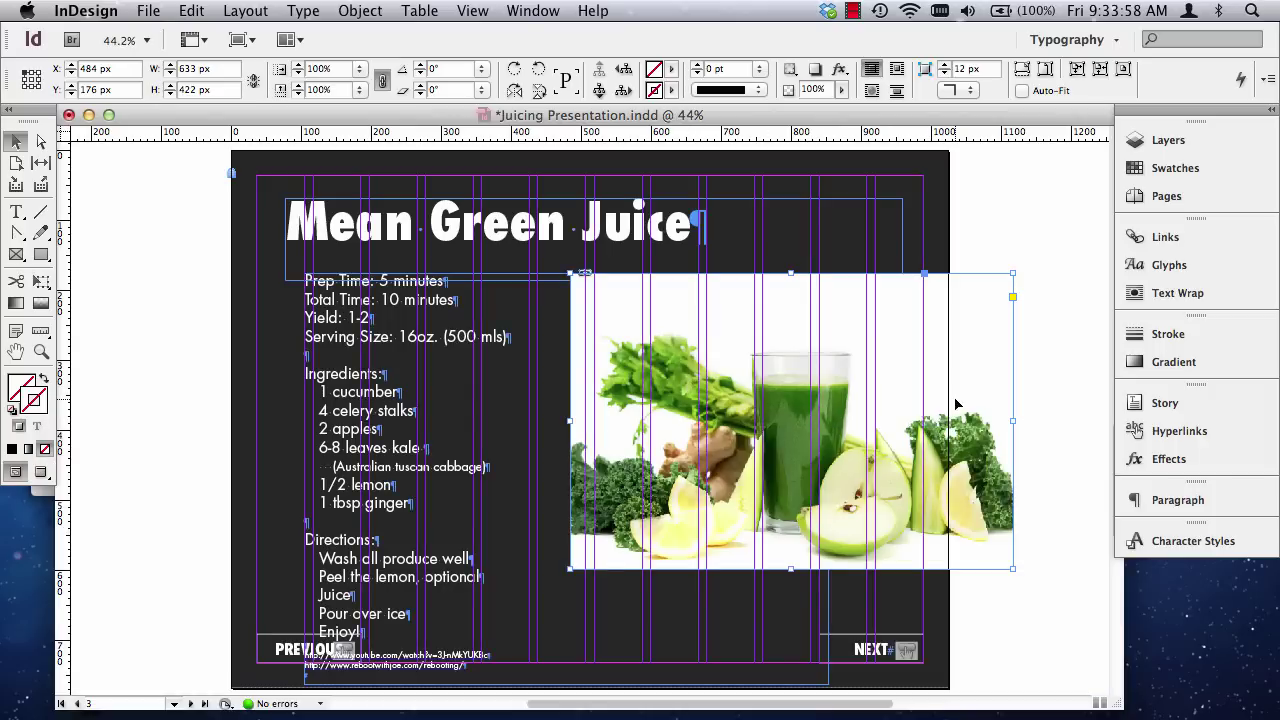
pyautogui.moveTo(955, 403); pyautogui.dragTo(809, 403)
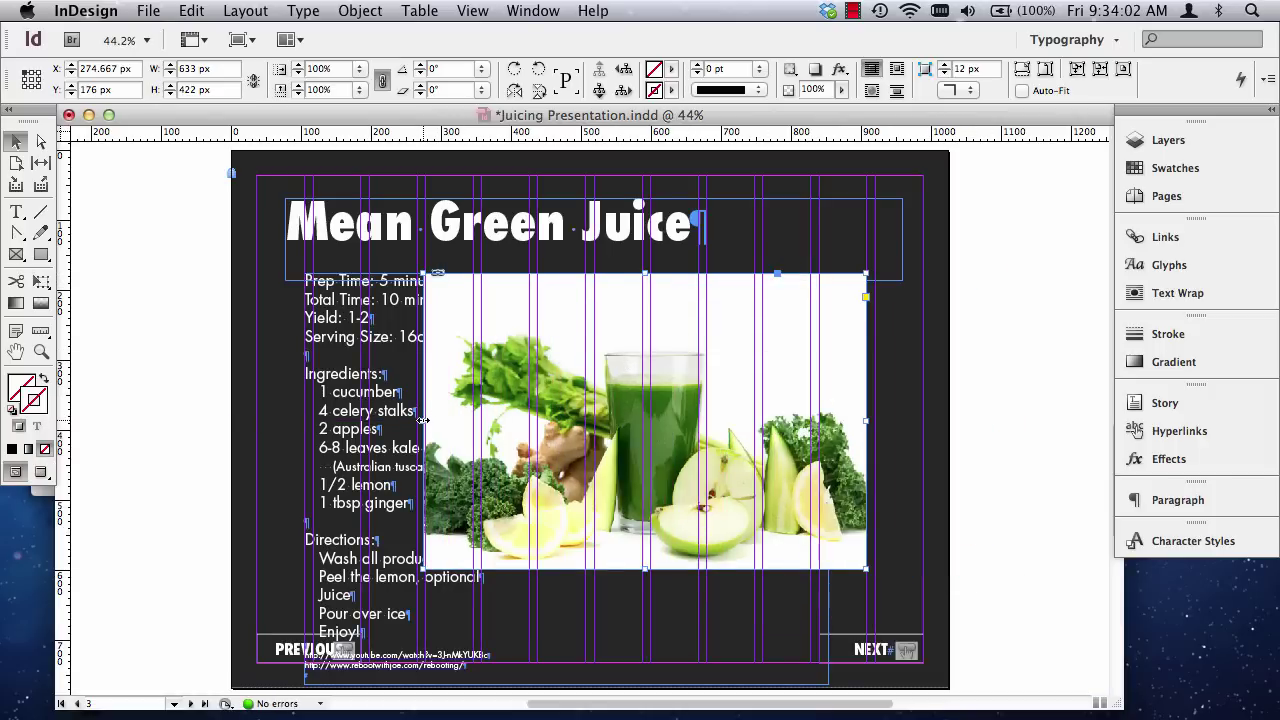
pyautogui.moveTo(424, 421); pyautogui.dragTo(482, 421)
pyautogui.moveTo(866, 423); pyautogui.dragTo(810, 430)
pyautogui.moveTo(645, 273); pyautogui.dragTo(642, 322)
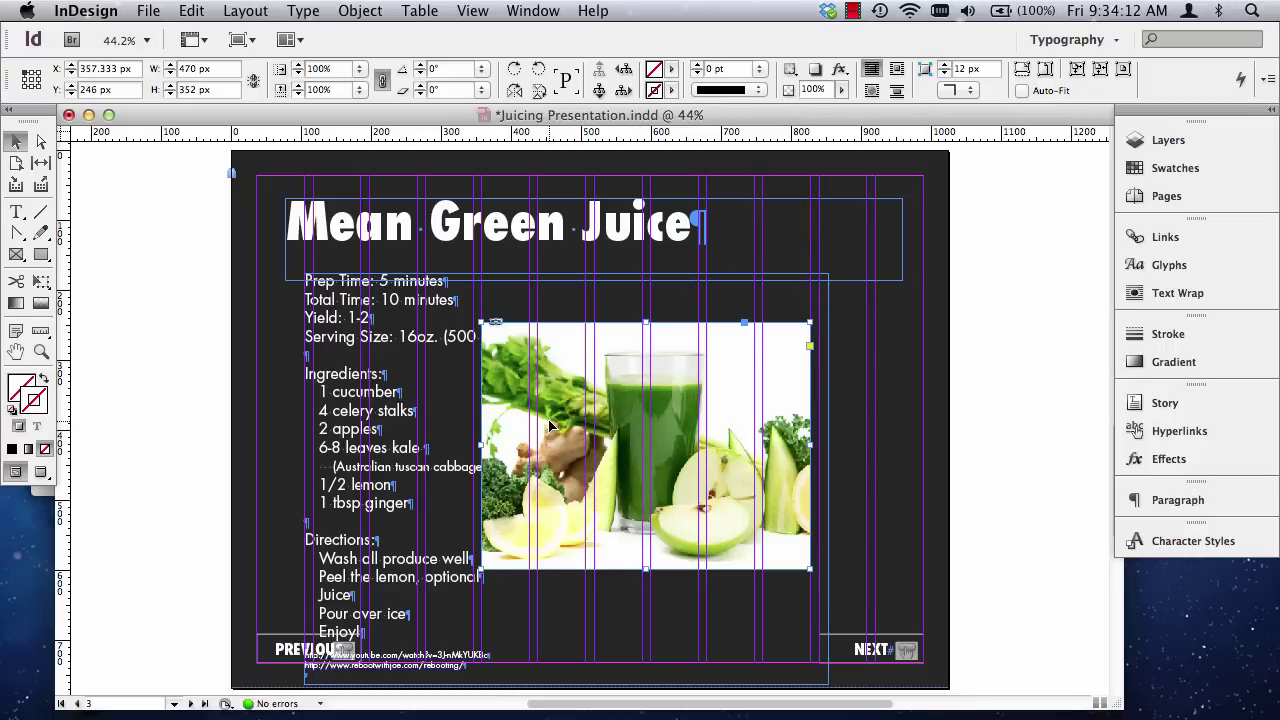
pyautogui.moveTo(549, 425); pyautogui.dragTo(617, 411)
pyautogui.click(165, 400)
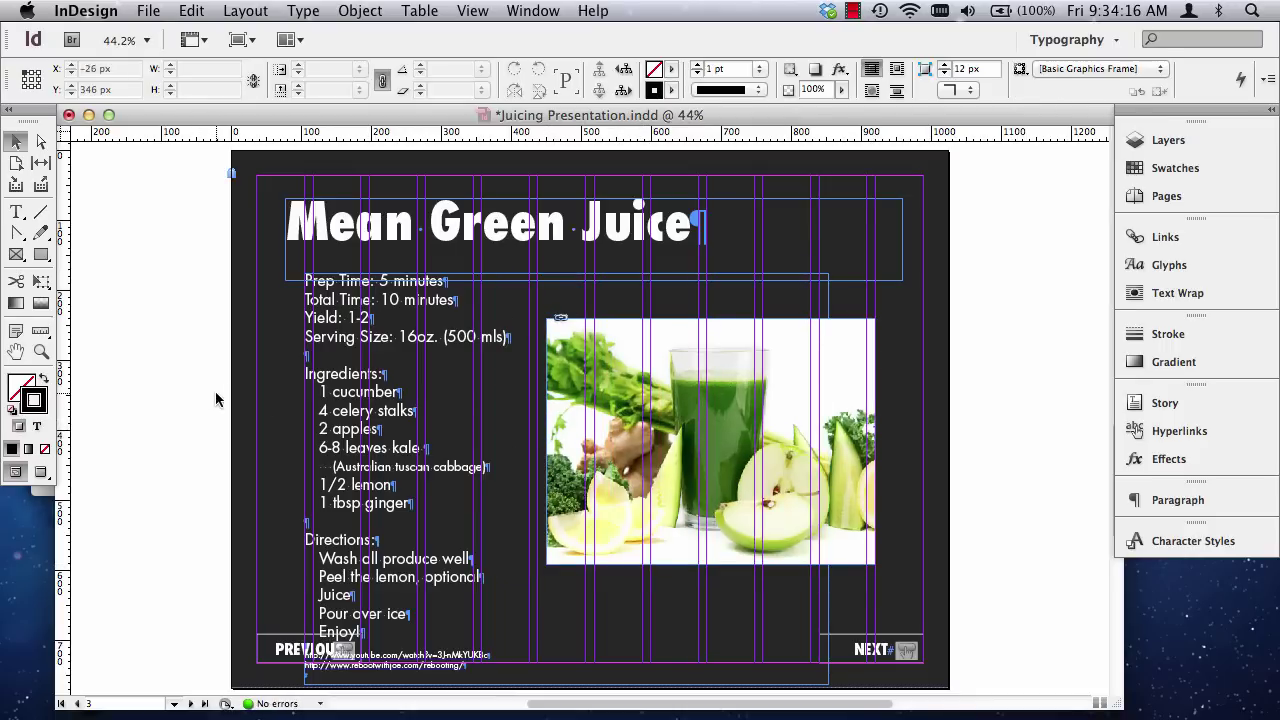
pyautogui.press('w')
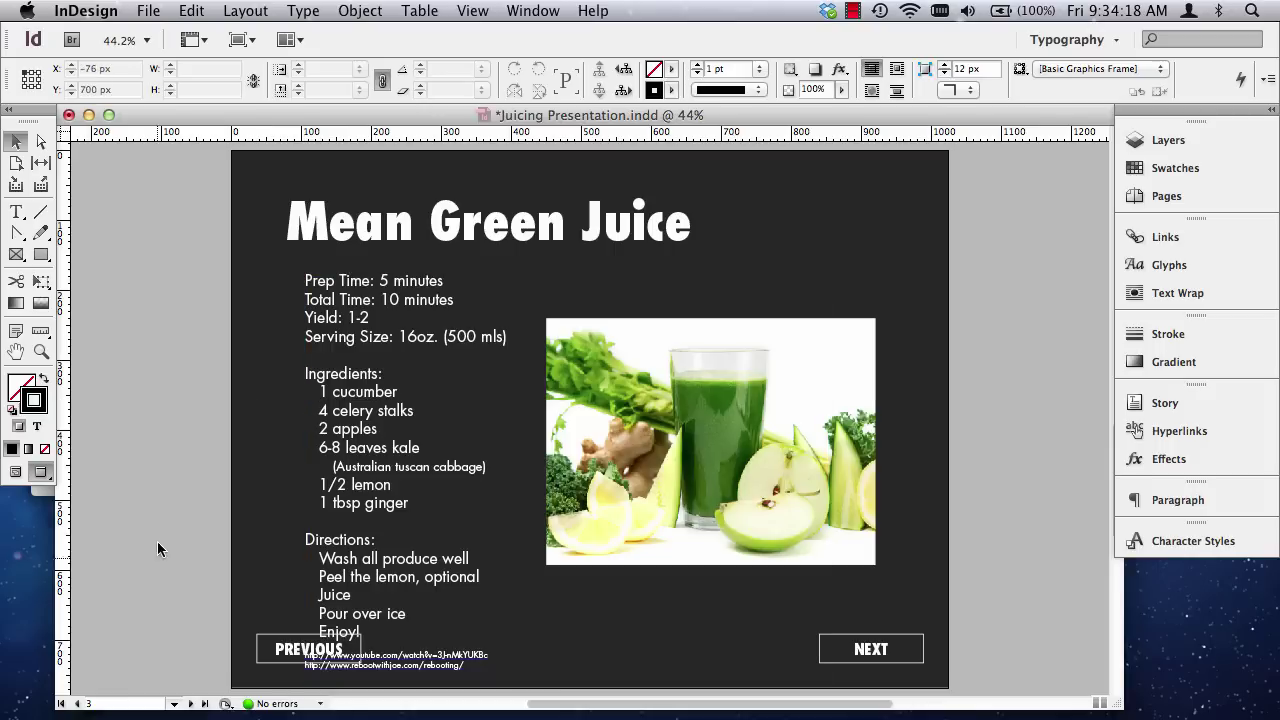
# Zoom in and select the whole rebootwithjoe.com/rebooting link line, then bring up Firefox.
pyautogui.click(41, 351)
pyautogui.click(293, 624)
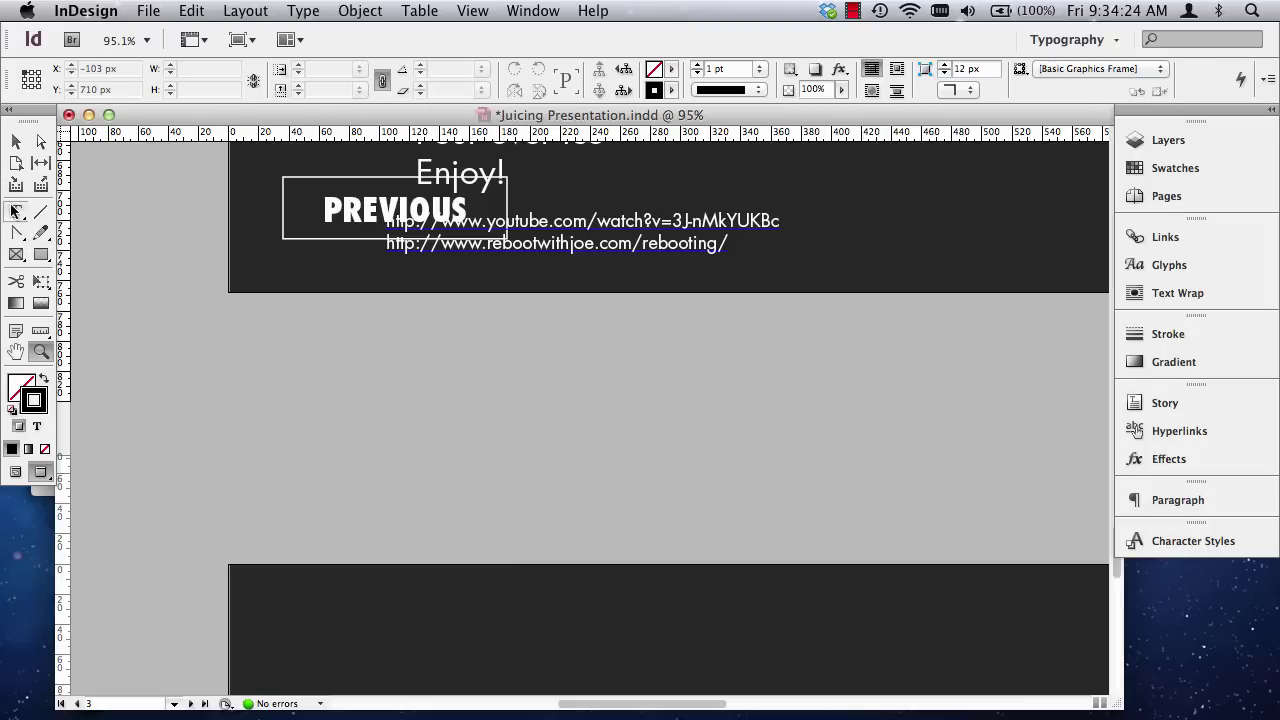
pyautogui.click(16, 212)
pyautogui.doubleClick(655, 242)
pyautogui.tripleClick(655, 242)
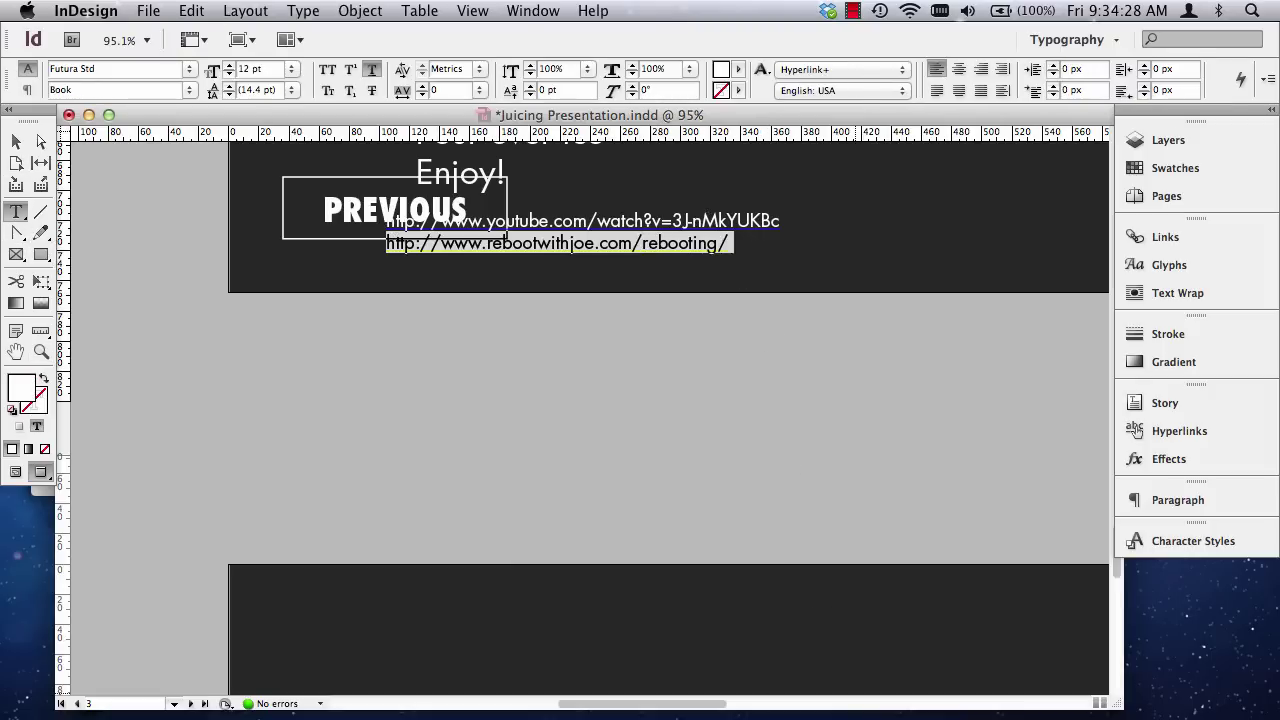
pyautogui.press('super+Tab')
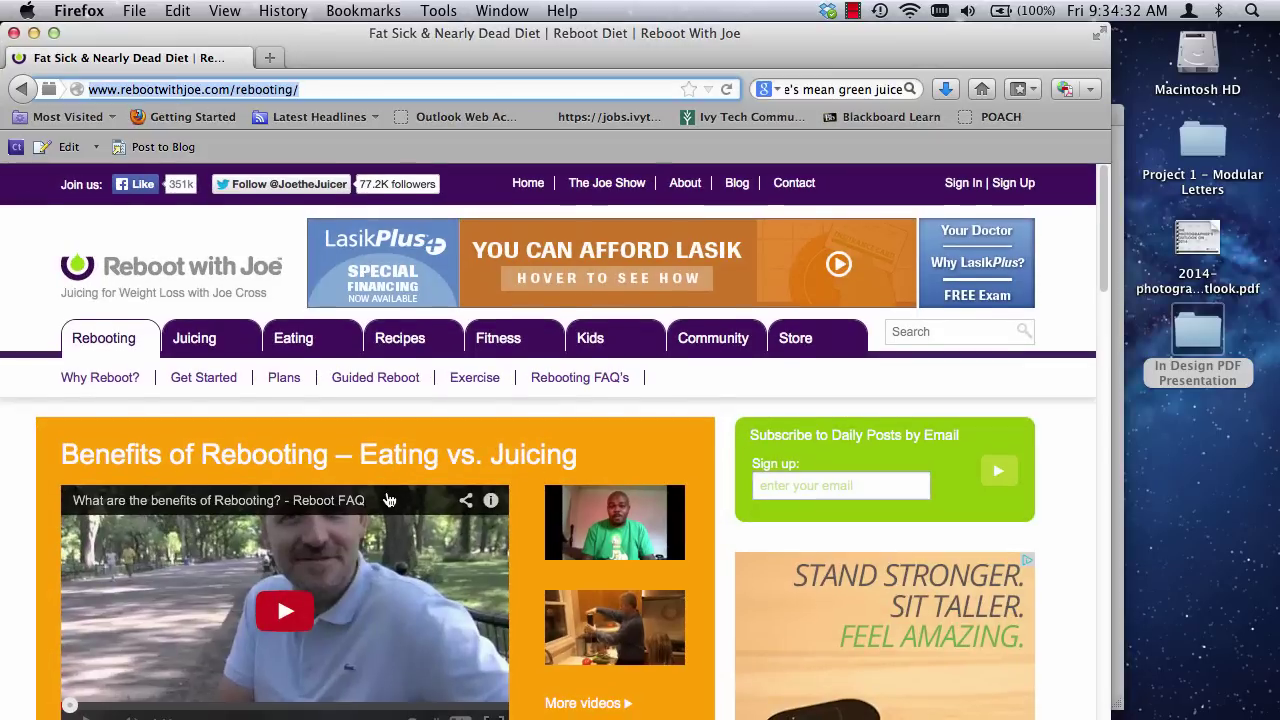
# Scroll through the rebootwithjoe.com/rebooting page, then minimize Firefox.
pyautogui.scroll(-1, 386, 500)
pyautogui.scroll(-5, 386, 500)
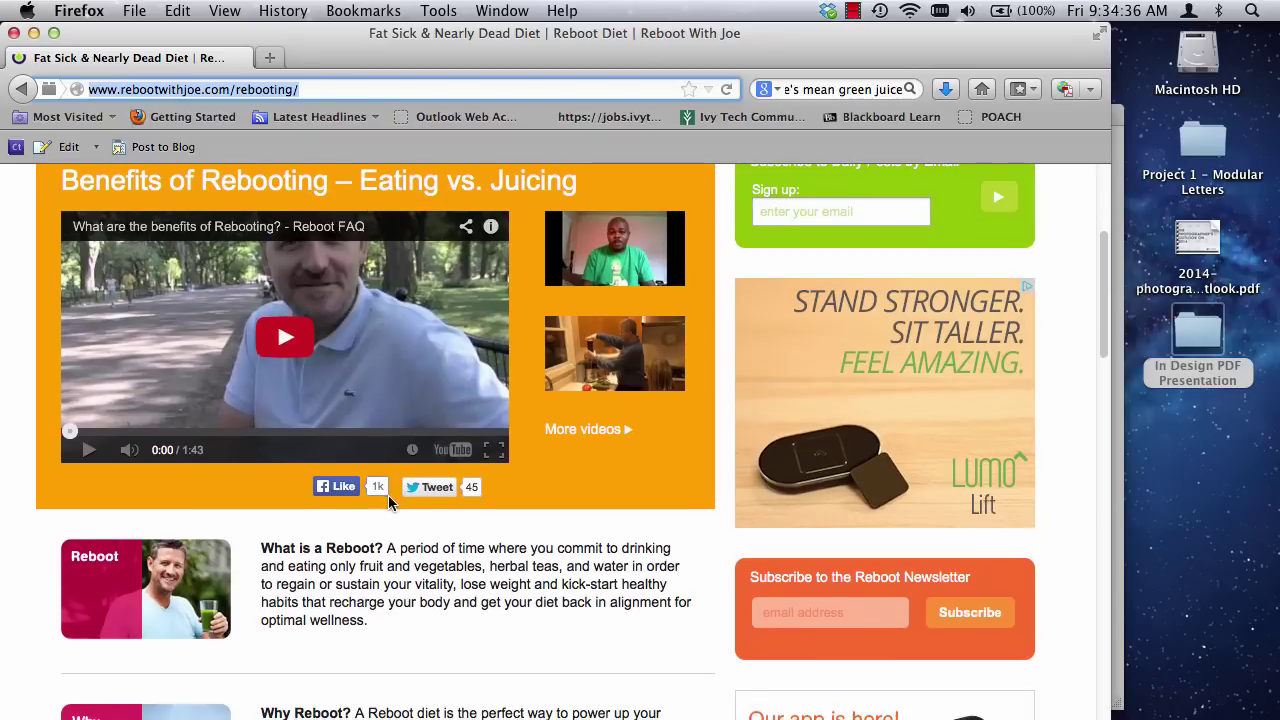
pyautogui.scroll(6, 388, 499)
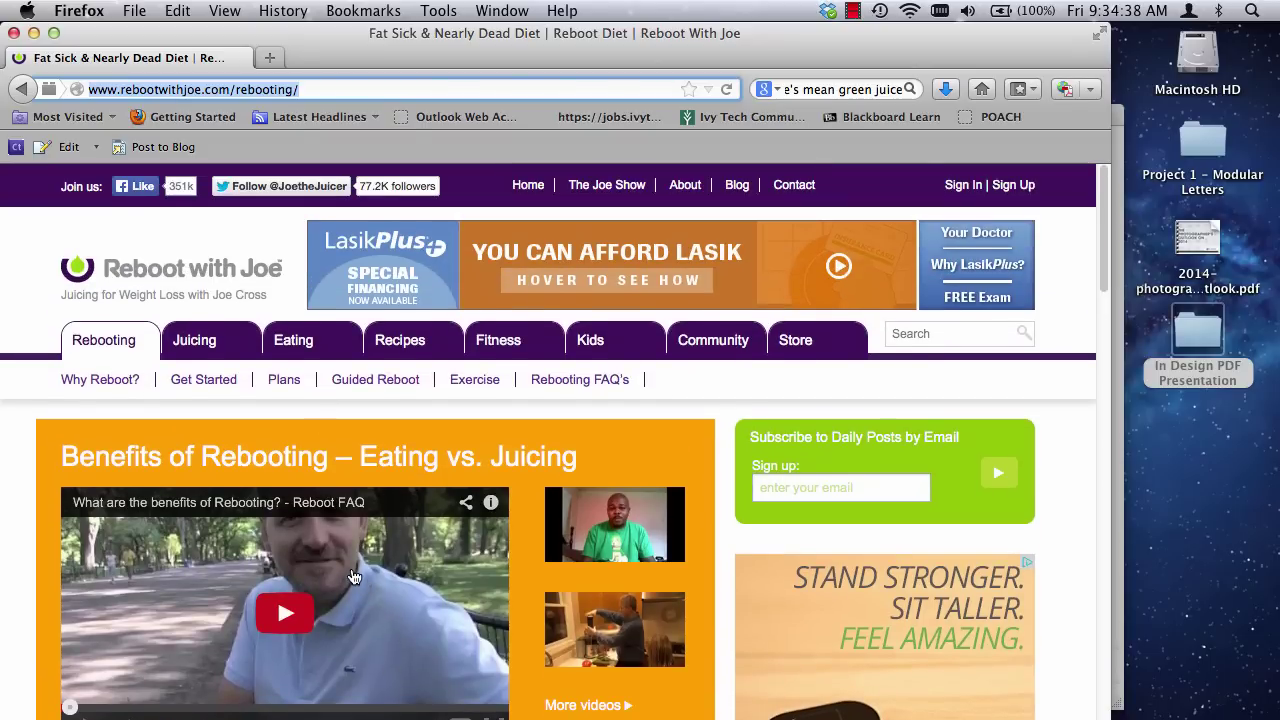
pyautogui.scroll(-7, 396, 596)
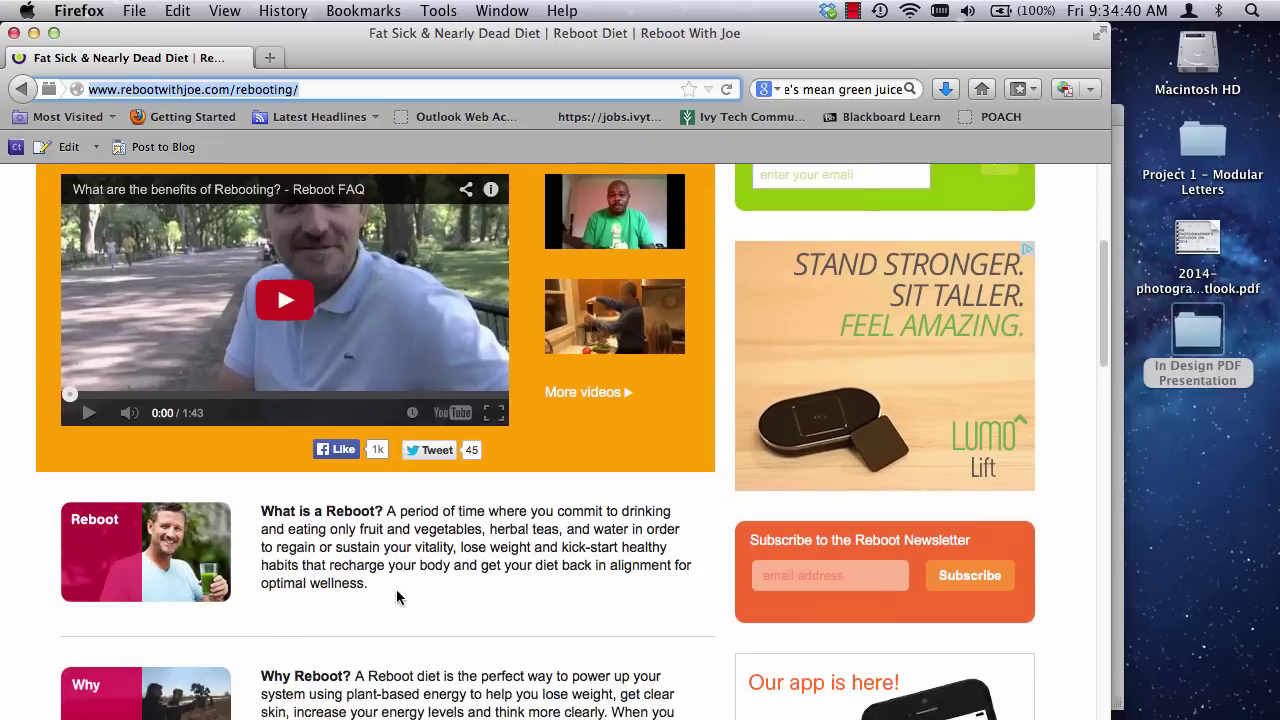
pyautogui.scroll(-5, 394, 590)
pyautogui.scroll(-2, 380, 578)
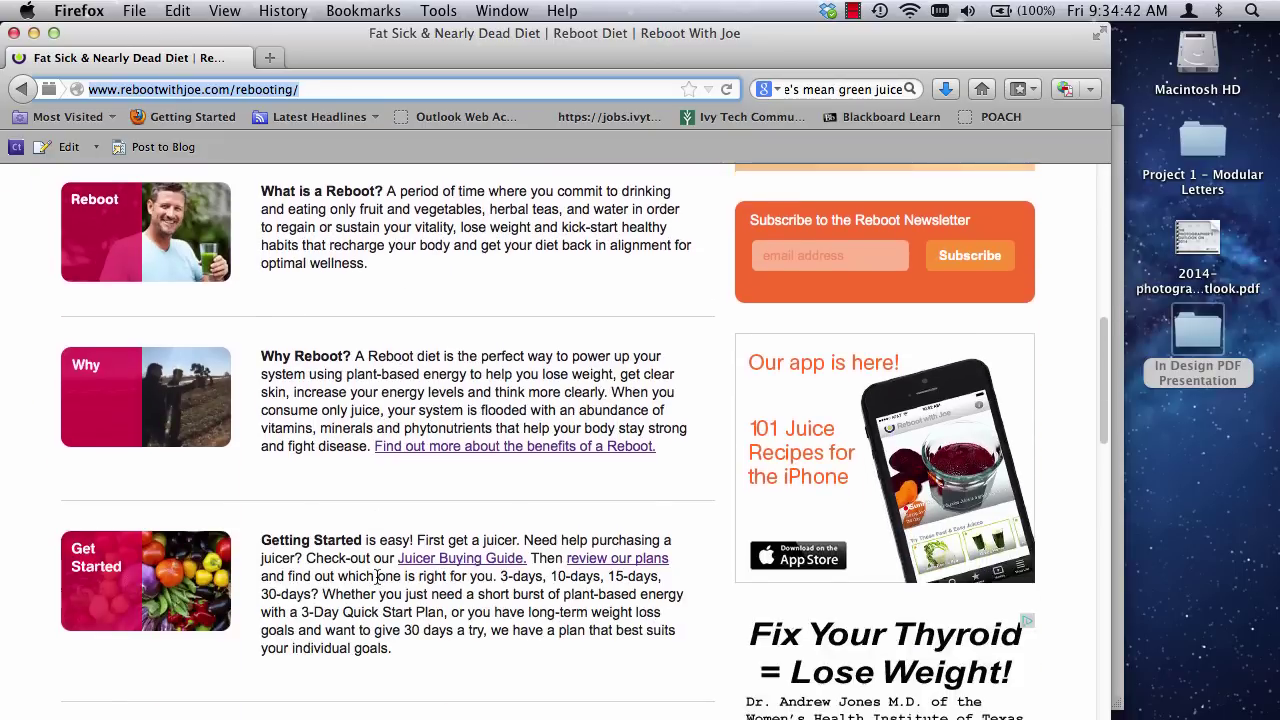
pyautogui.scroll(-3, 377, 578)
pyautogui.scroll(14, 377, 585)
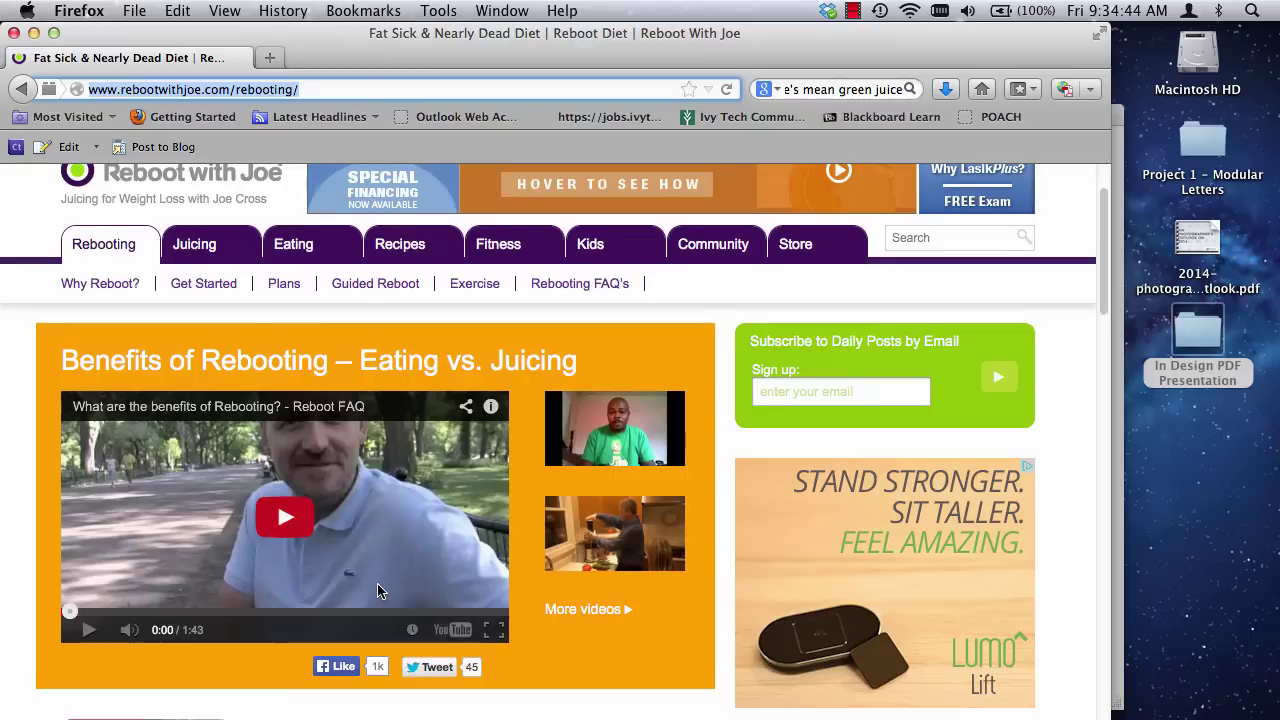
pyautogui.scroll(1, 377, 583)
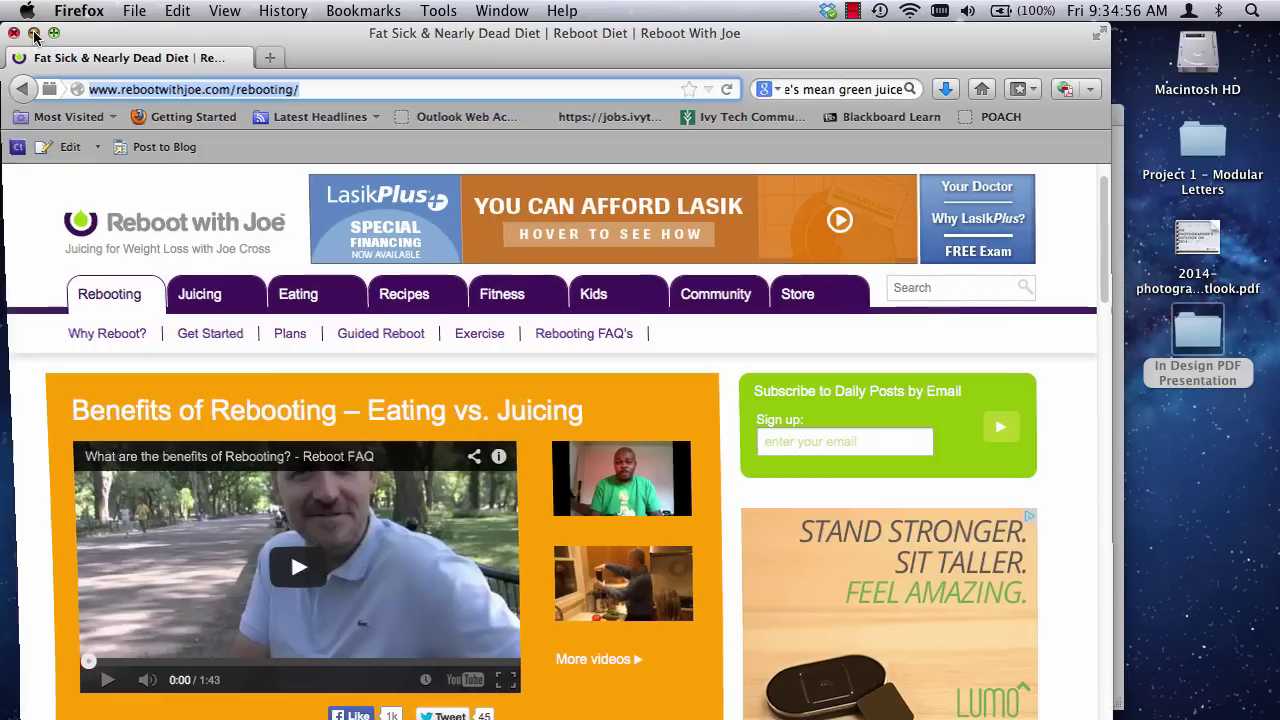
pyautogui.click(34, 35)
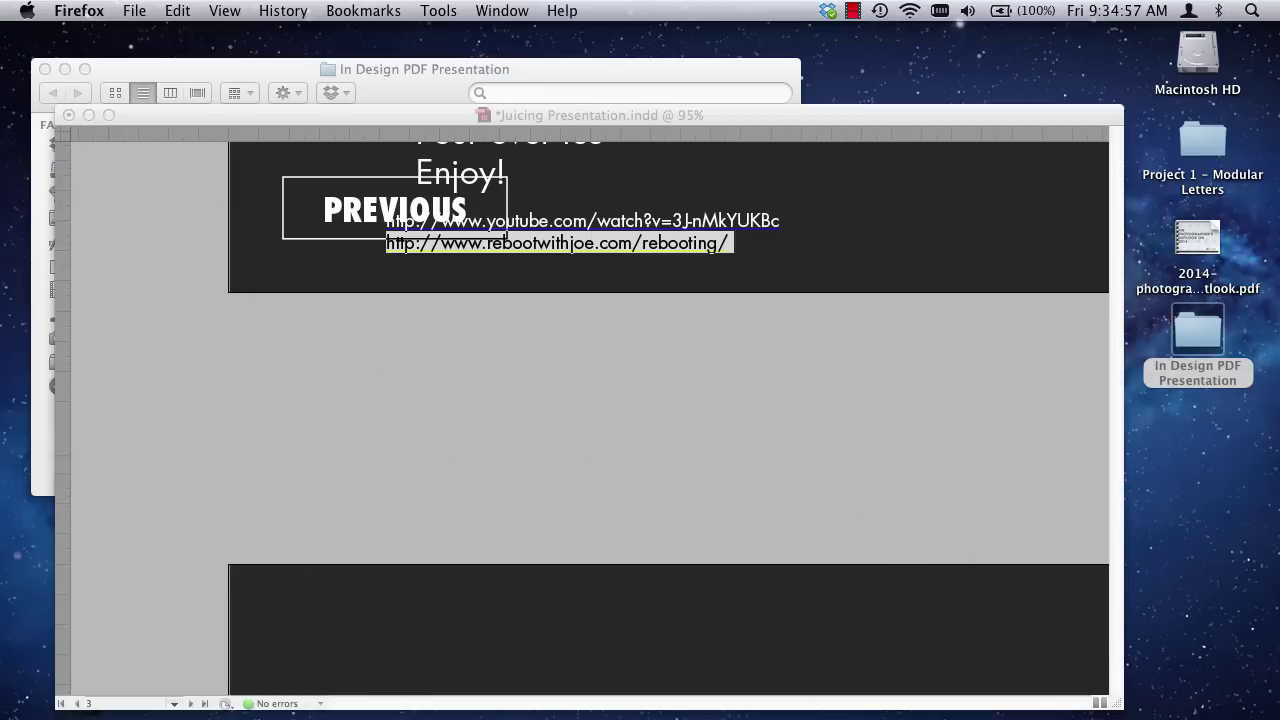
# Return to InDesign, fit the slide and check the recipe text frame's edges.
pyautogui.click(752, 119)
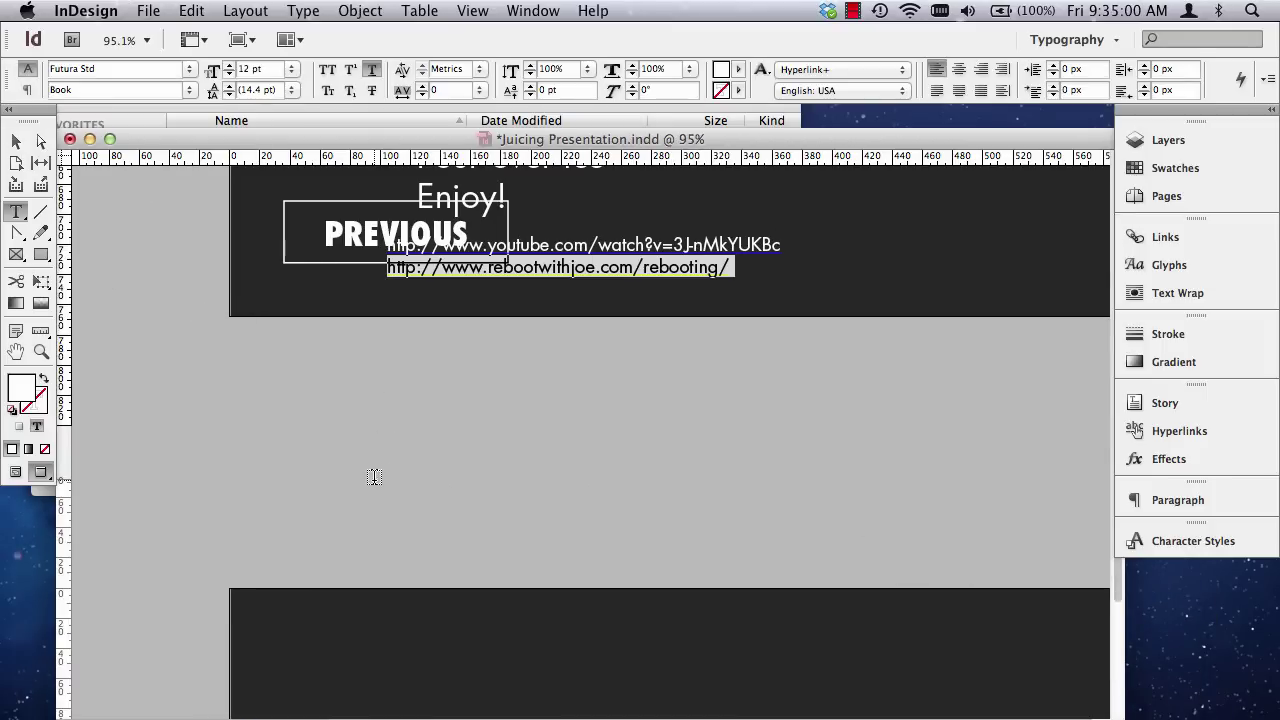
pyautogui.scroll(-1, 373, 476)
pyautogui.scroll(10, 373, 476)
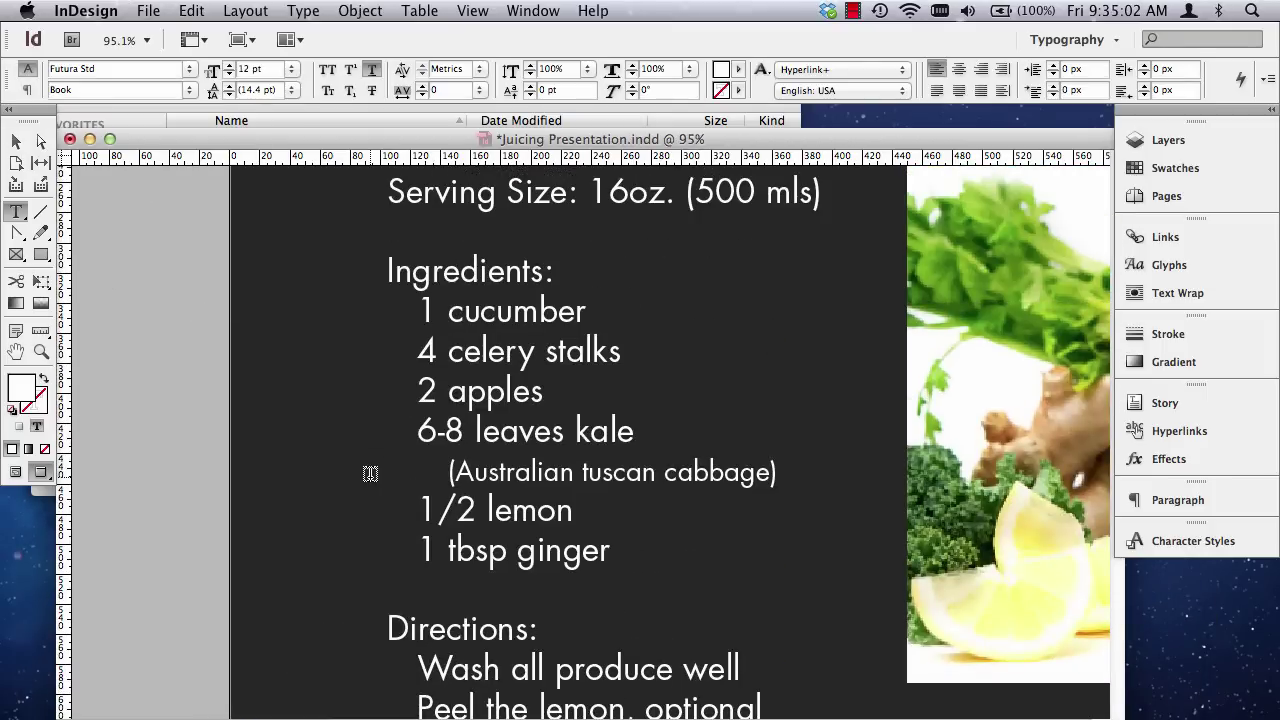
pyautogui.press('super+0')
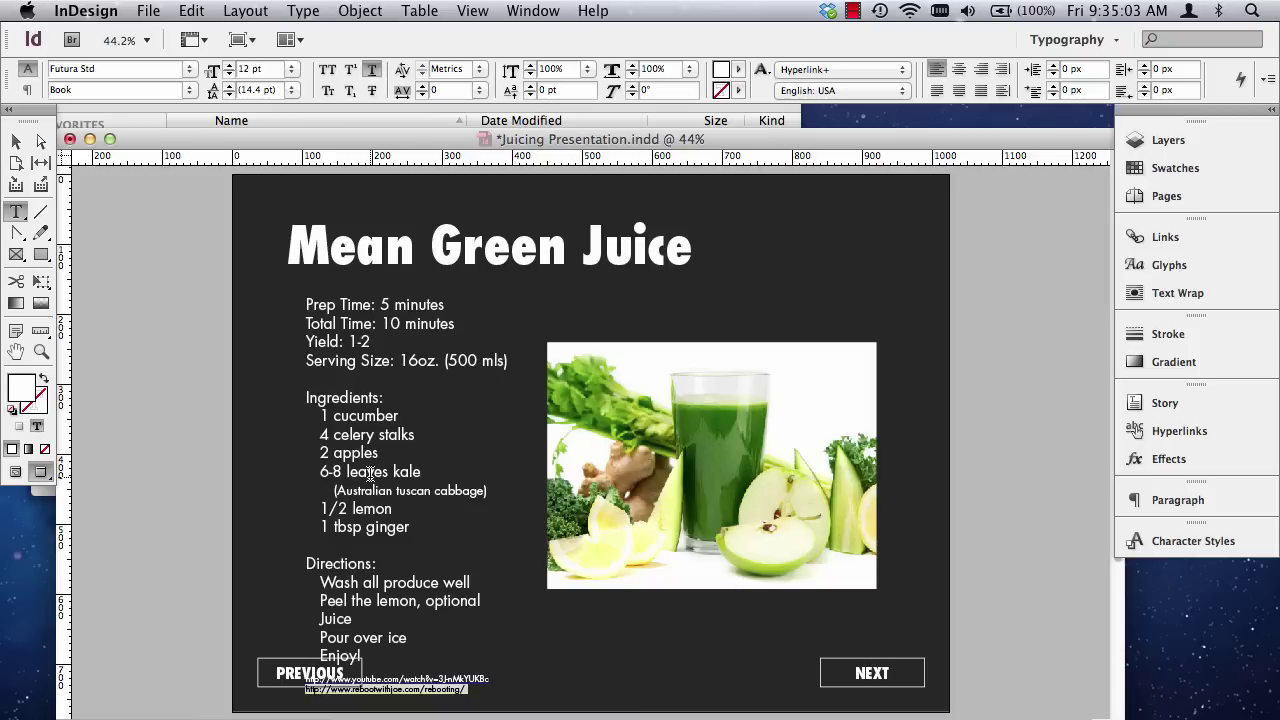
pyautogui.click(16, 141)
pyautogui.press('w')
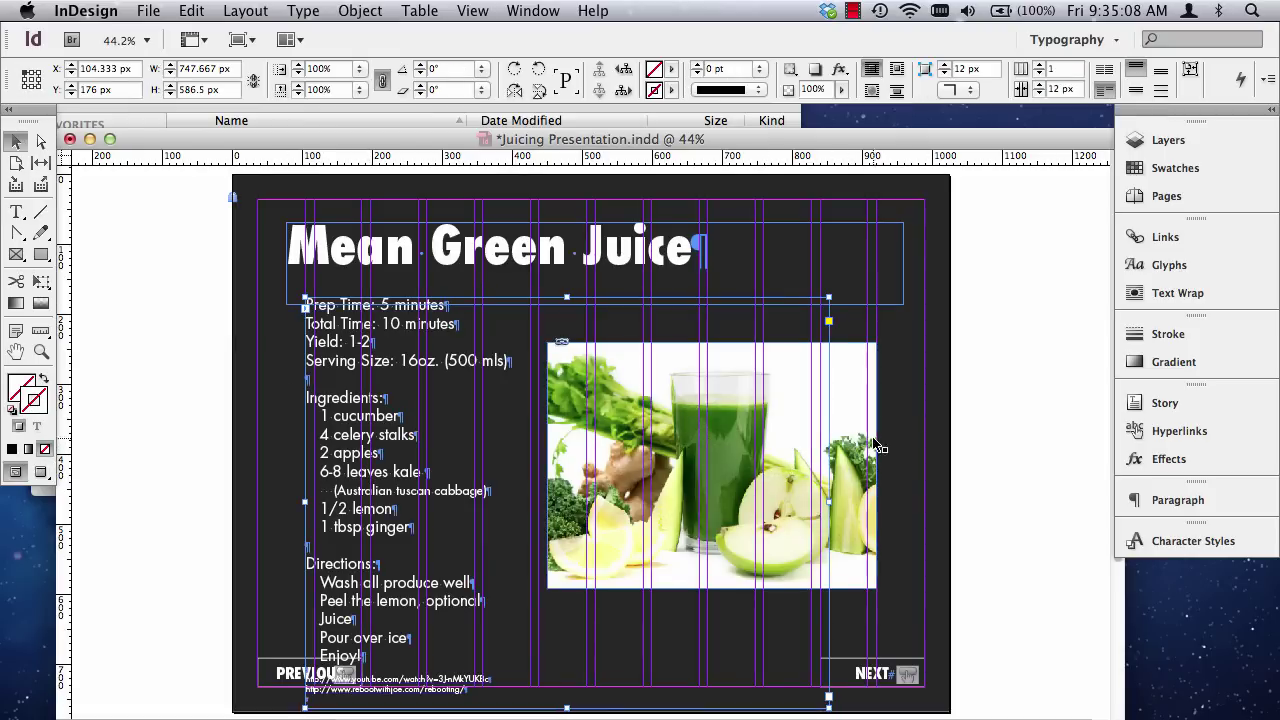
pyautogui.press('w')
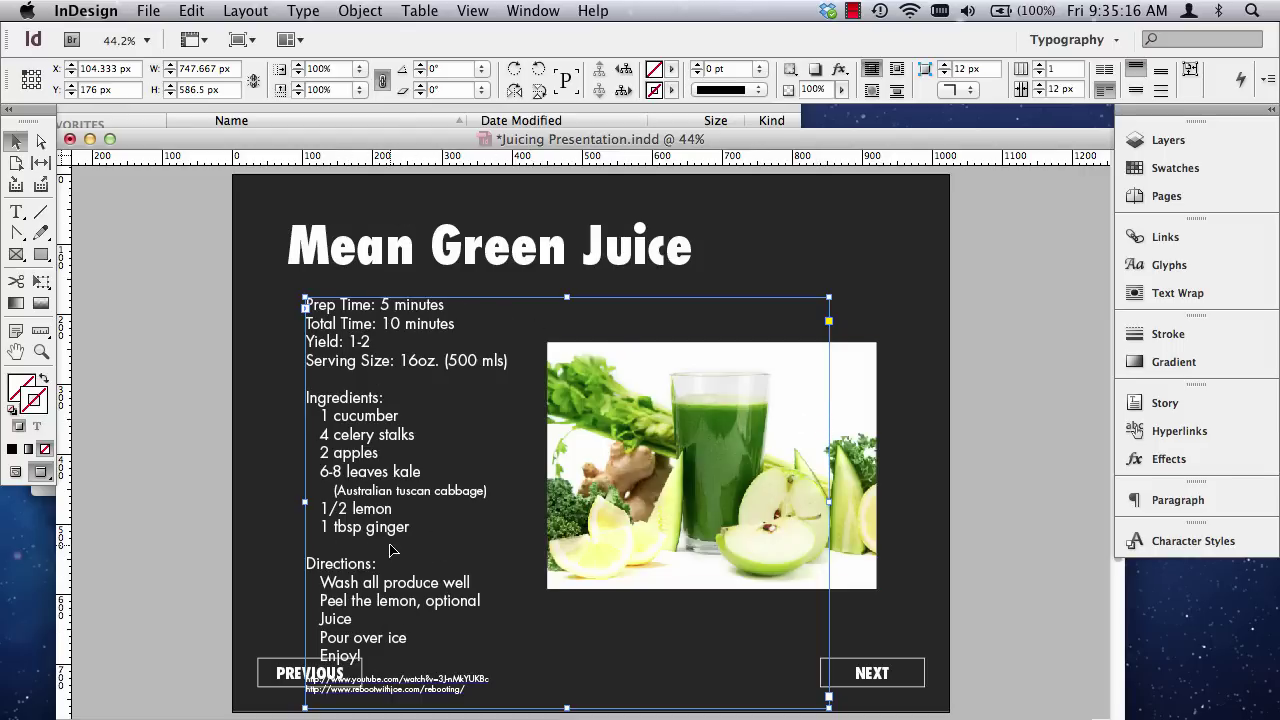
# Move the juice photo up and slightly left, then place the cursor in the recipe text.
pyautogui.click(848, 450)
pyautogui.moveTo(846, 456); pyautogui.dragTo(838, 374)
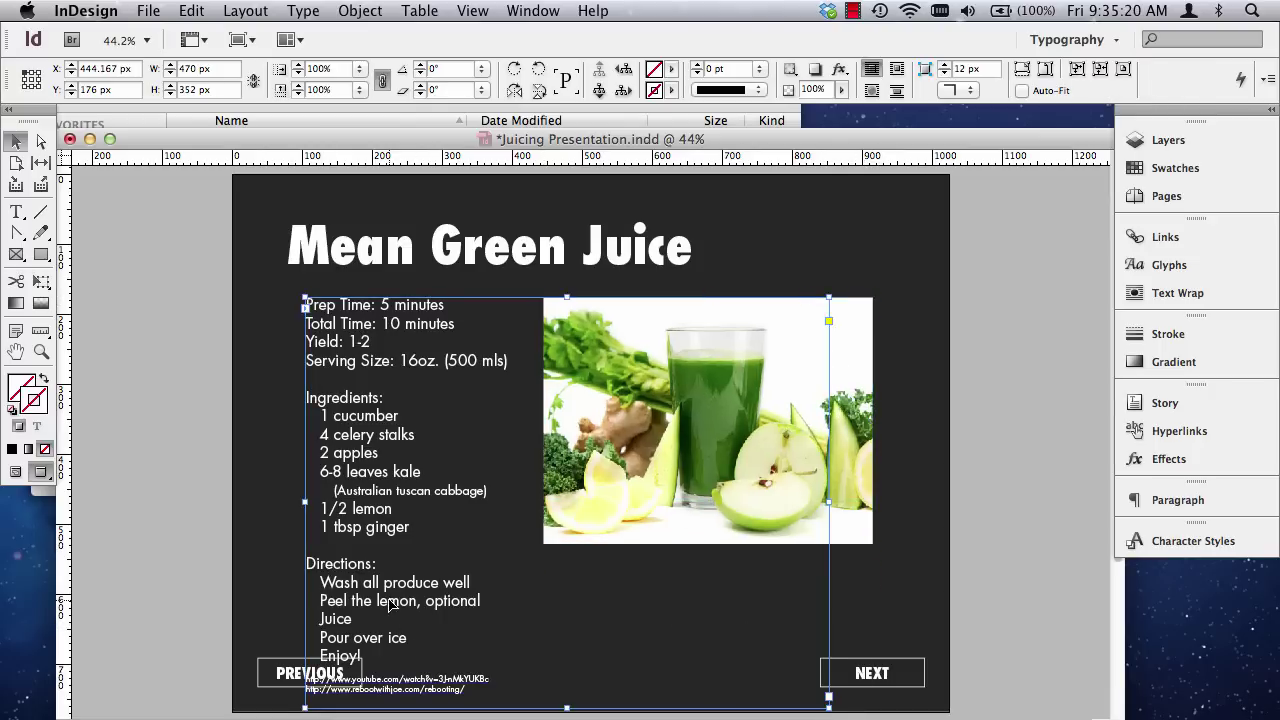
pyautogui.doubleClick(350, 594)
pyautogui.scroll(5, 404, 541)
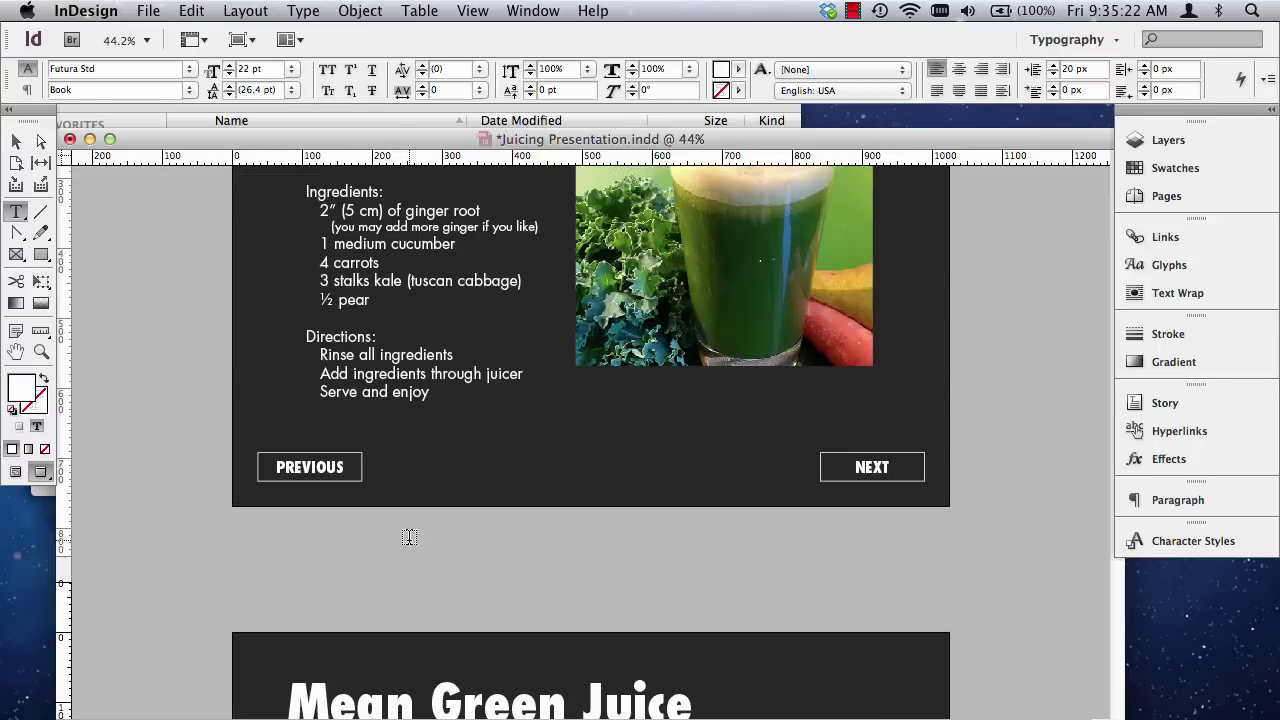
pyautogui.scroll(-10, 484, 533)
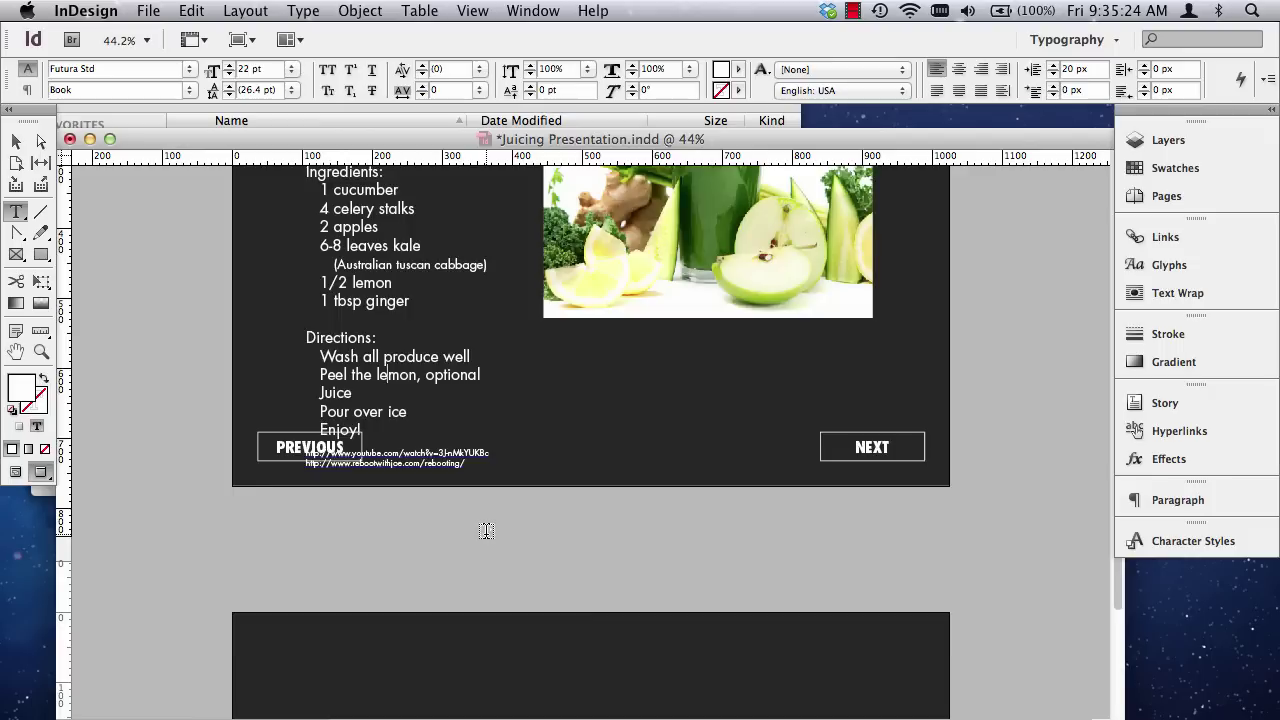
pyautogui.scroll(2, 476, 531)
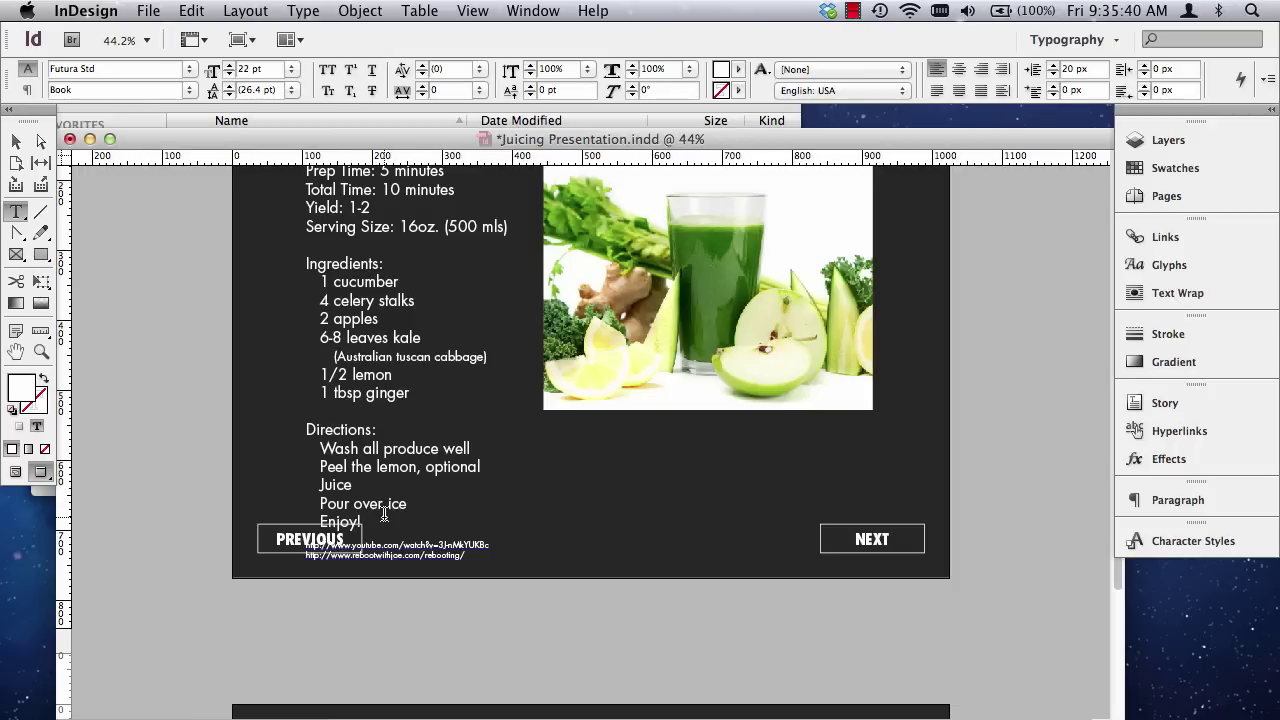
pyautogui.scroll(-3, 374, 520)
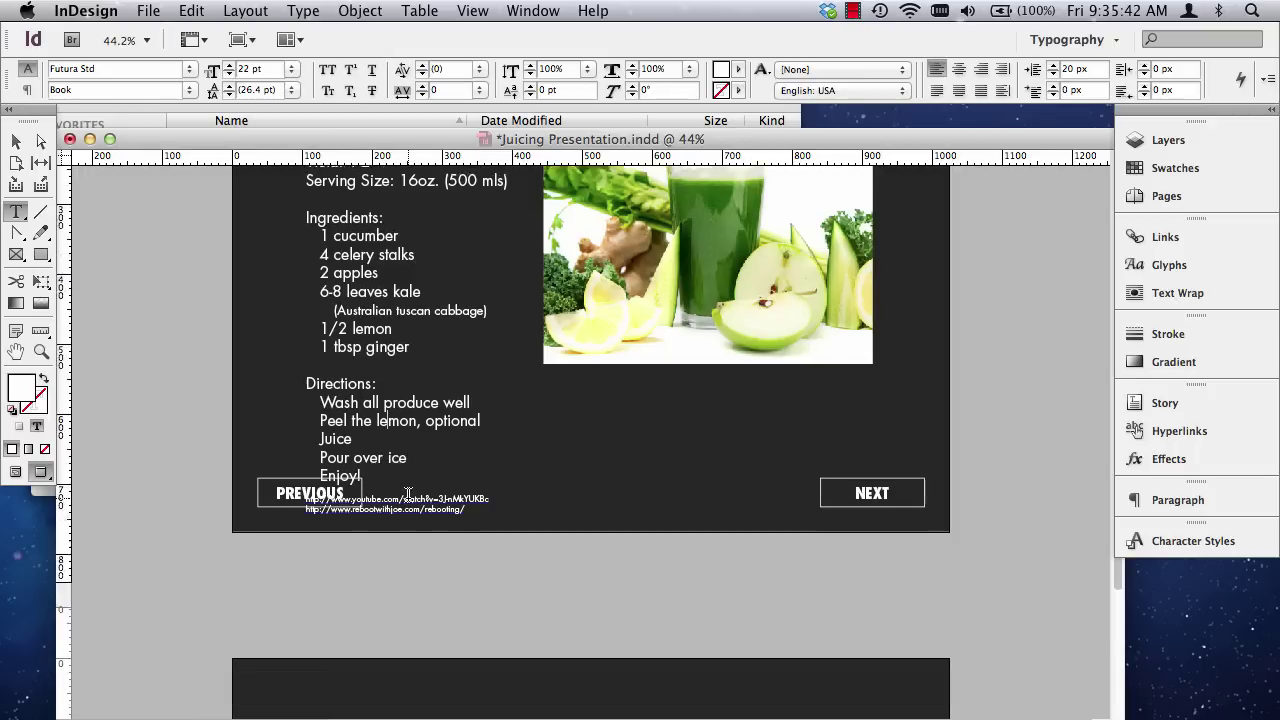
pyautogui.scroll(5, 408, 490)
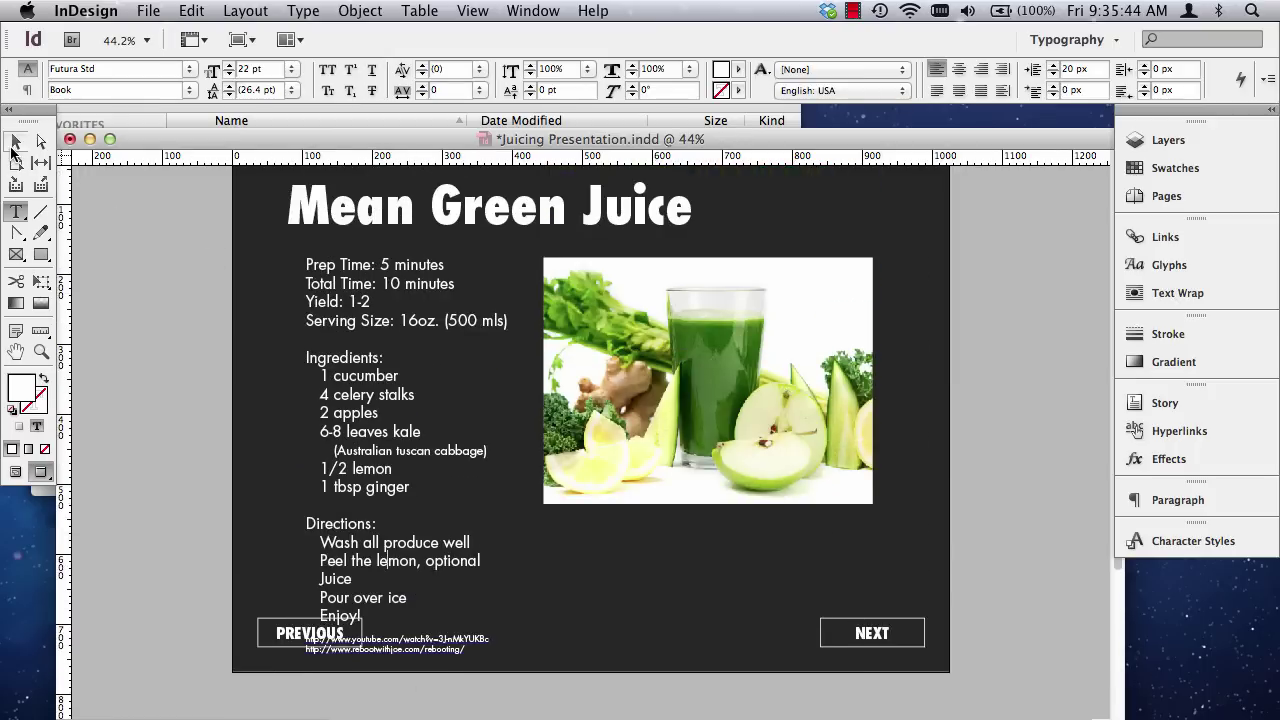
# Narrow the recipe frame to about 584 px, try 2 and 3 columns, then restore 1 column.
pyautogui.click(16, 141)
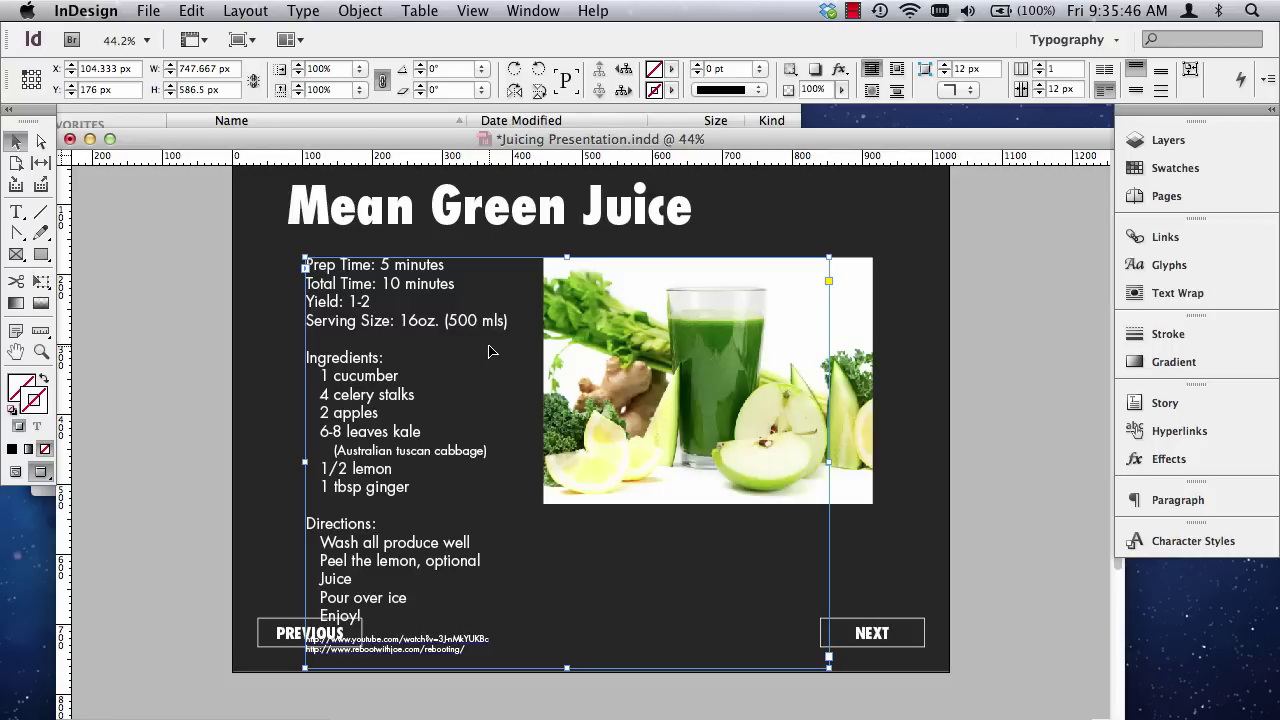
pyautogui.moveTo(829, 462); pyautogui.dragTo(714, 461)
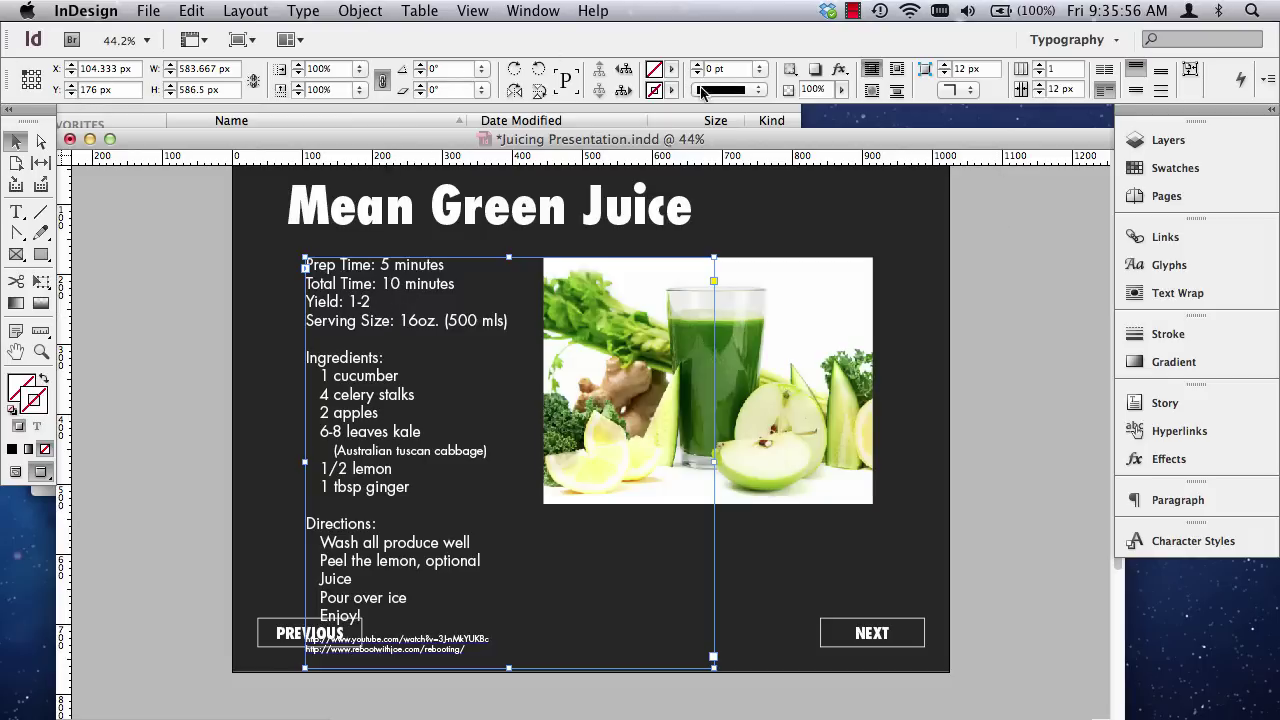
pyautogui.click(1039, 66)
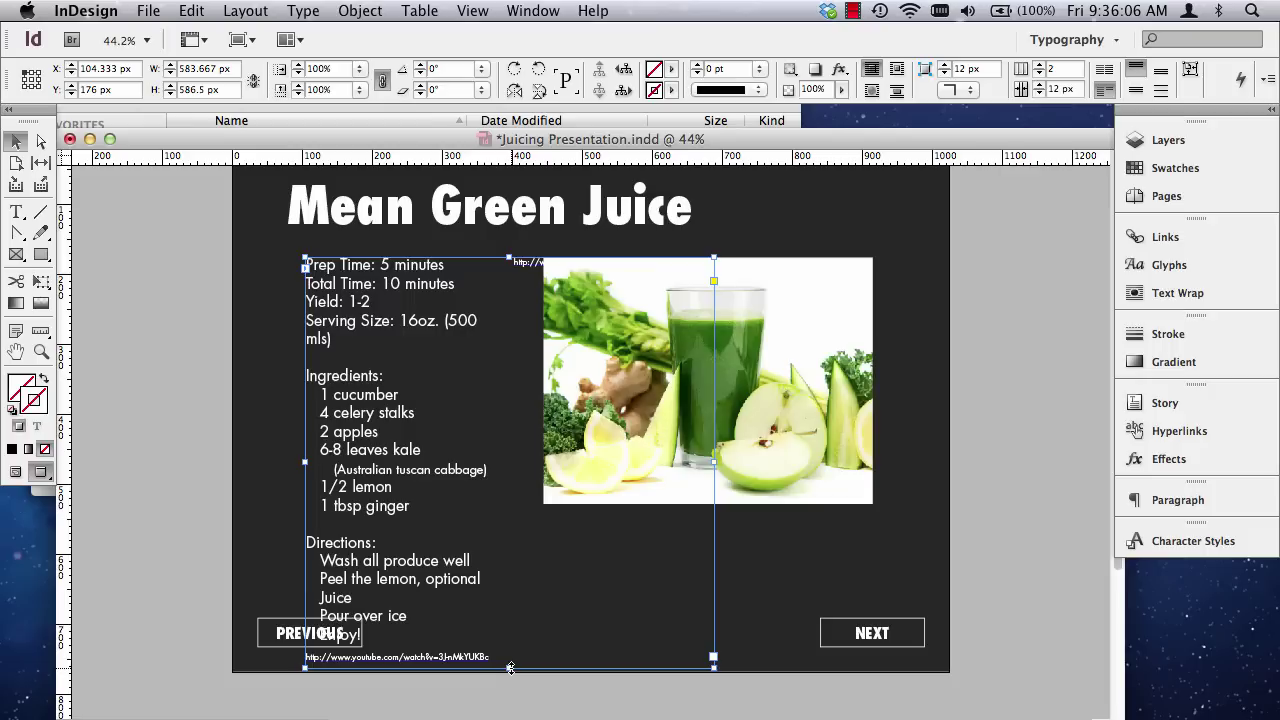
pyautogui.moveTo(509, 668); pyautogui.dragTo(507, 591)
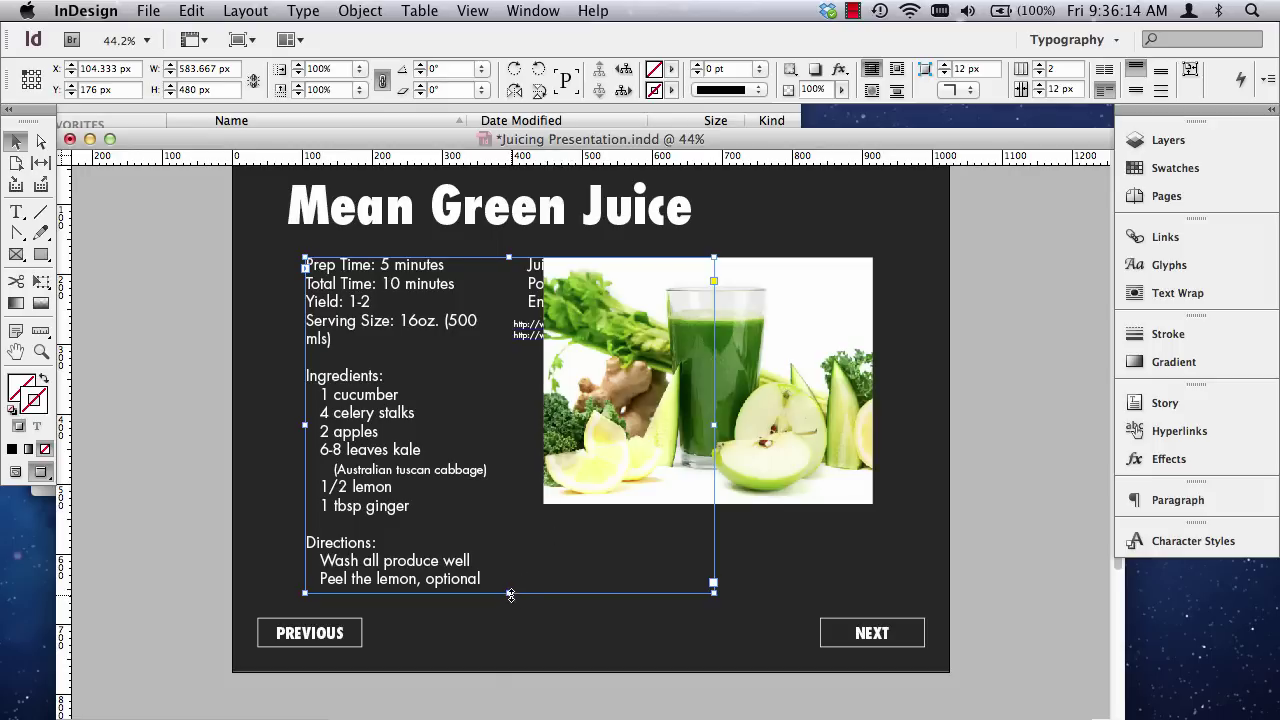
pyautogui.moveTo(510, 595); pyautogui.dragTo(510, 661)
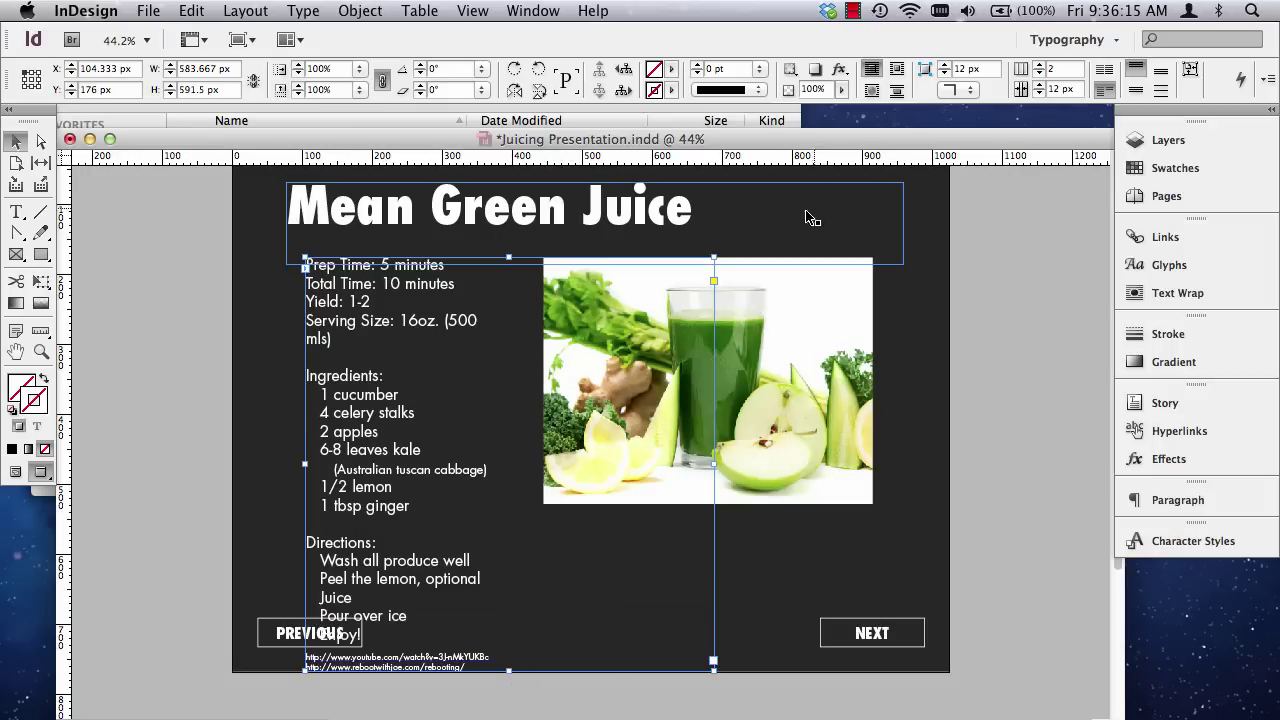
pyautogui.click(1043, 67)
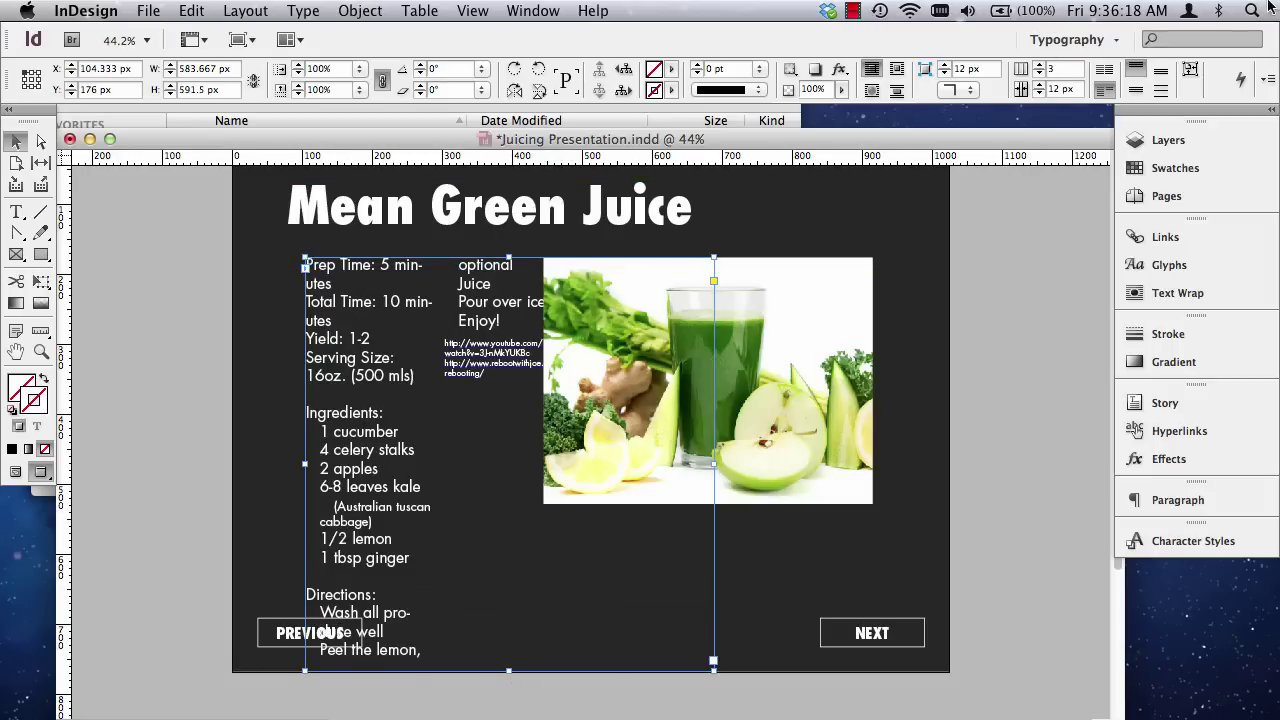
pyautogui.click(1041, 77)
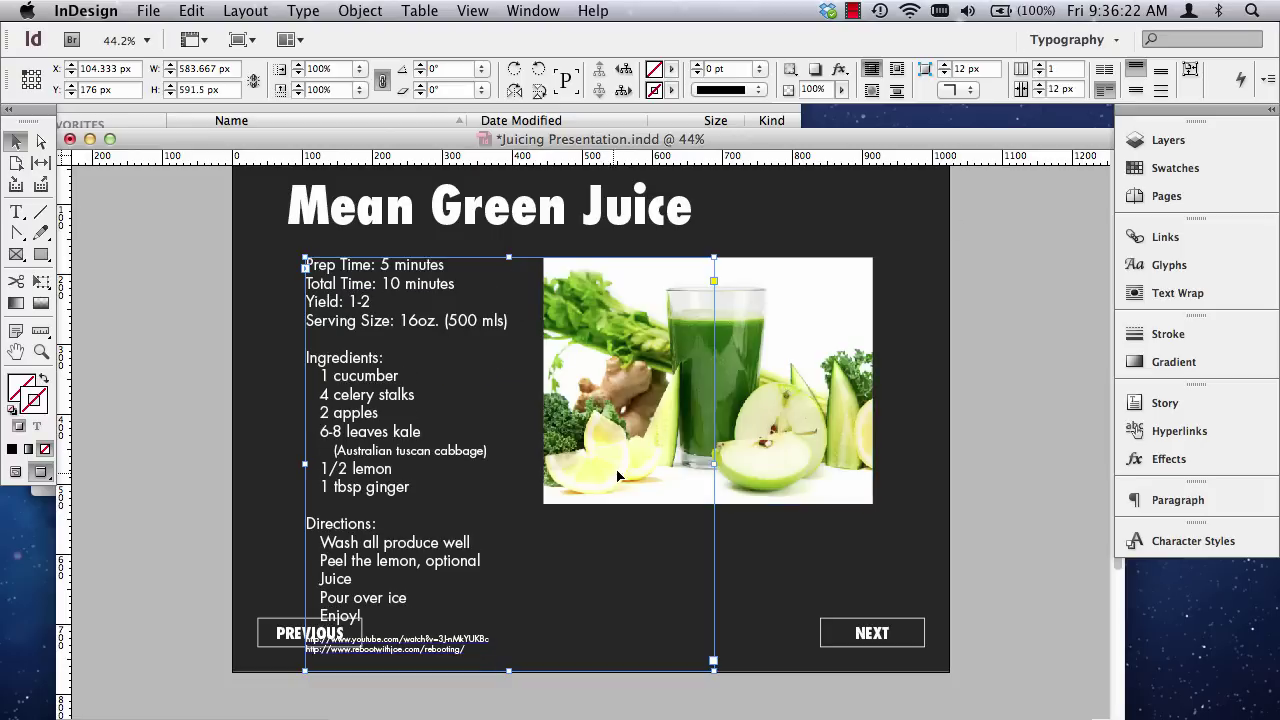
# Narrow the recipe frame and thread its overflow text into a new frame under the photo.
pyautogui.moveTo(711, 462); pyautogui.dragTo(518, 455)
pyautogui.press('w')
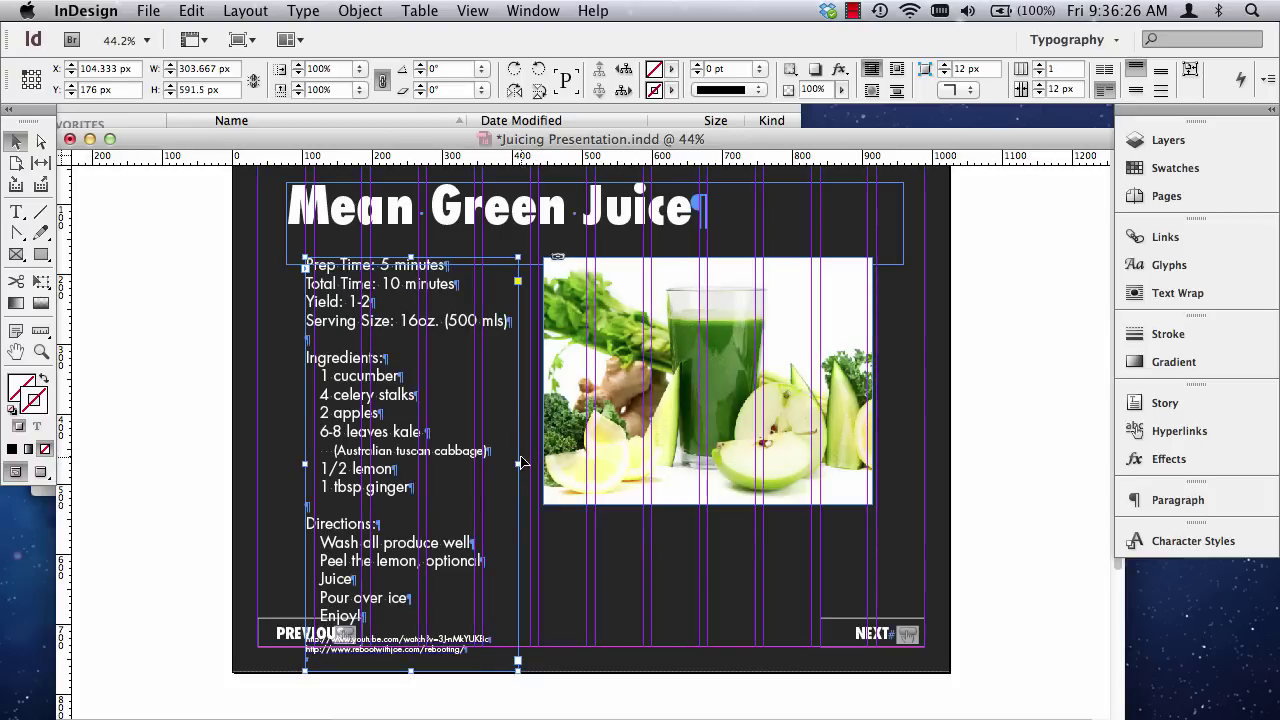
pyautogui.moveTo(515, 466)
pyautogui.mouseDown()
pyautogui.moveTo(526, 468)
pyautogui.moveTo(508, 471)
pyautogui.mouseUp()
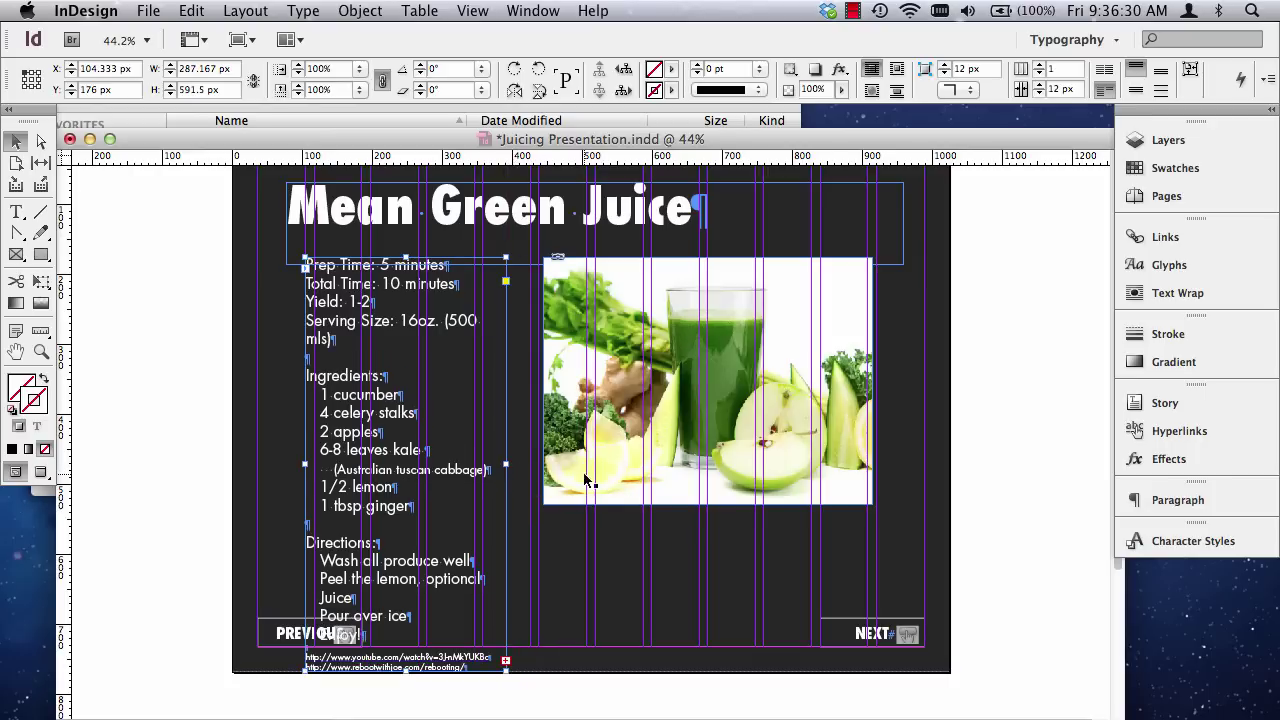
pyautogui.click(506, 662)
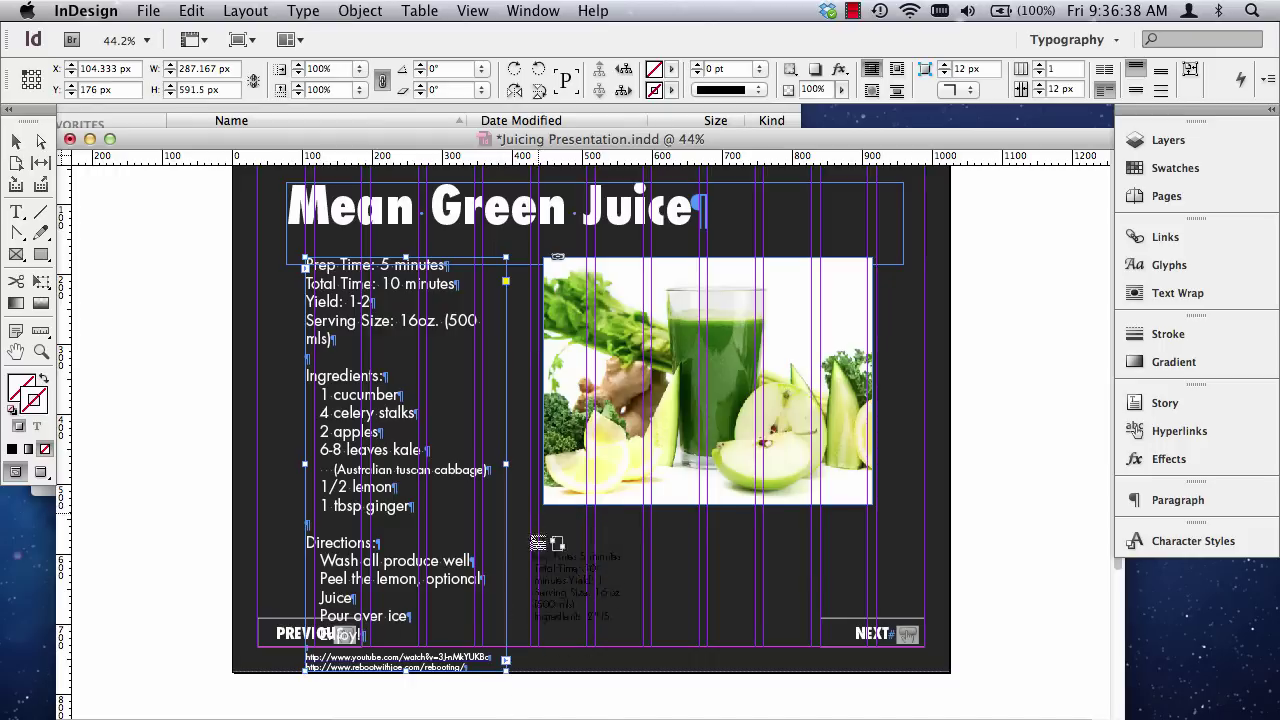
pyautogui.moveTo(530, 548); pyautogui.dragTo(699, 597)
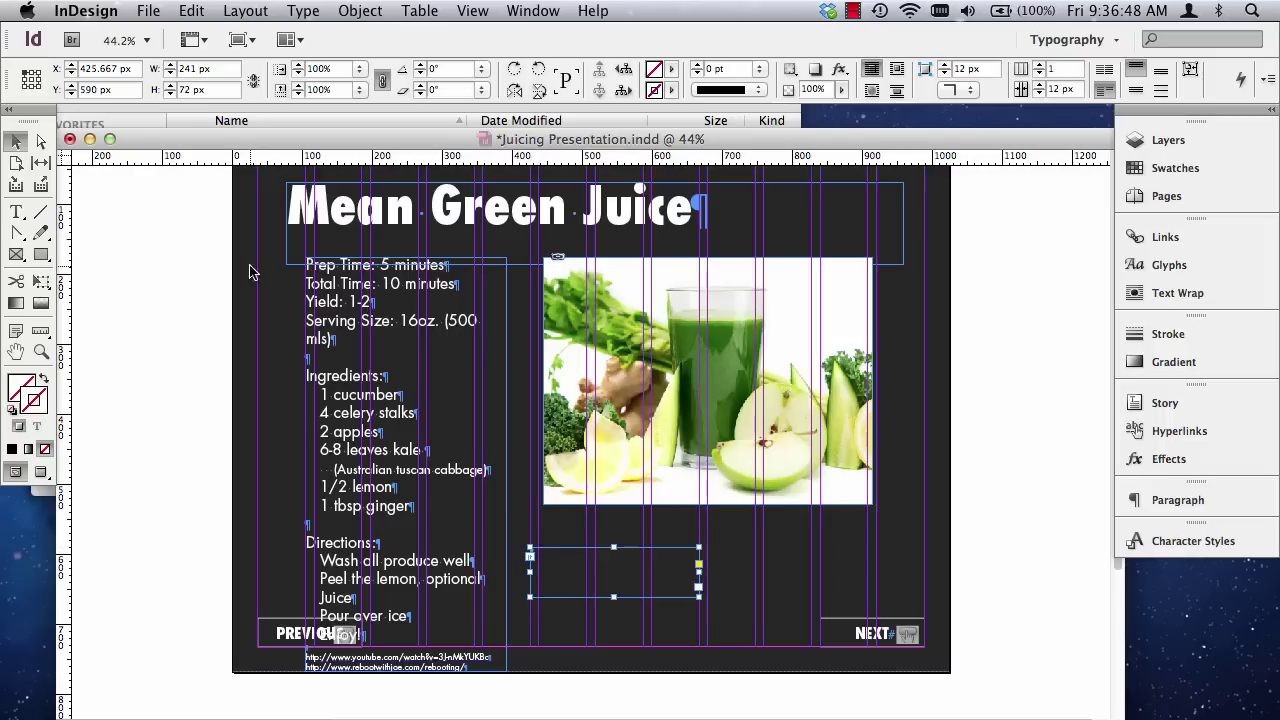
# Resize the recipe frame to end at Juice and nudge the Pour over ice frame up.
pyautogui.click(391, 587)
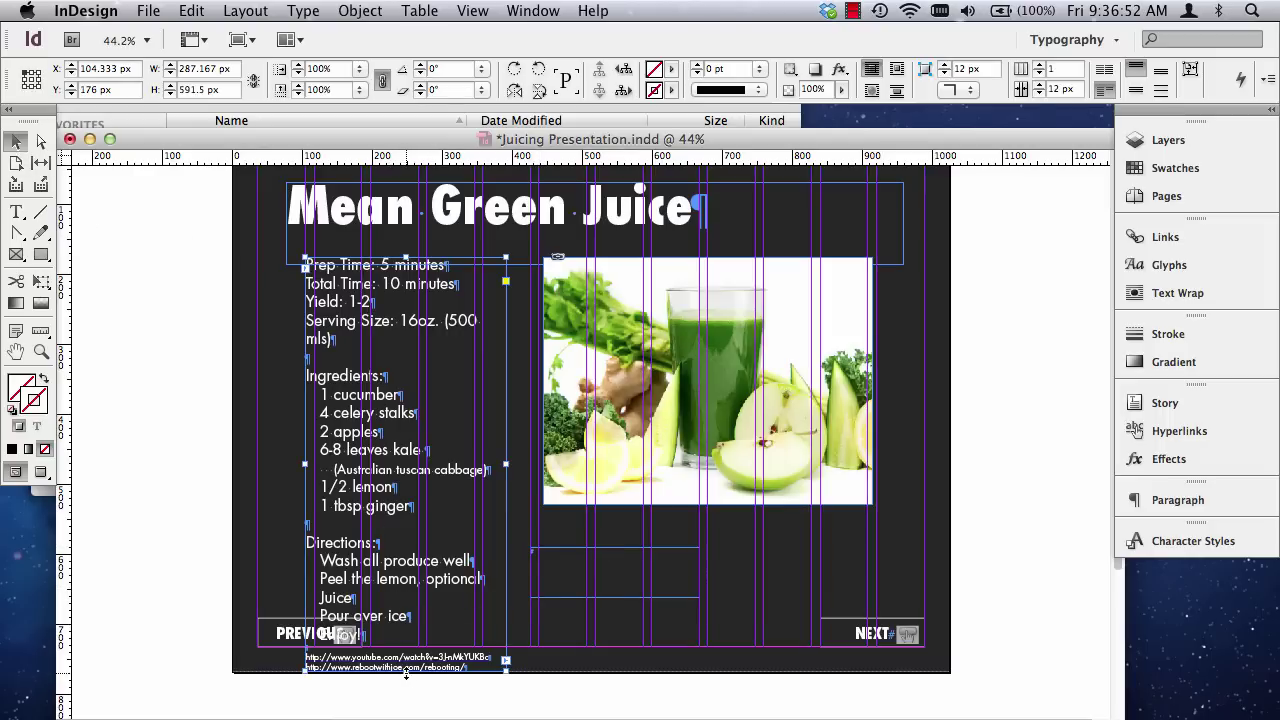
pyautogui.moveTo(405, 673); pyautogui.dragTo(405, 597)
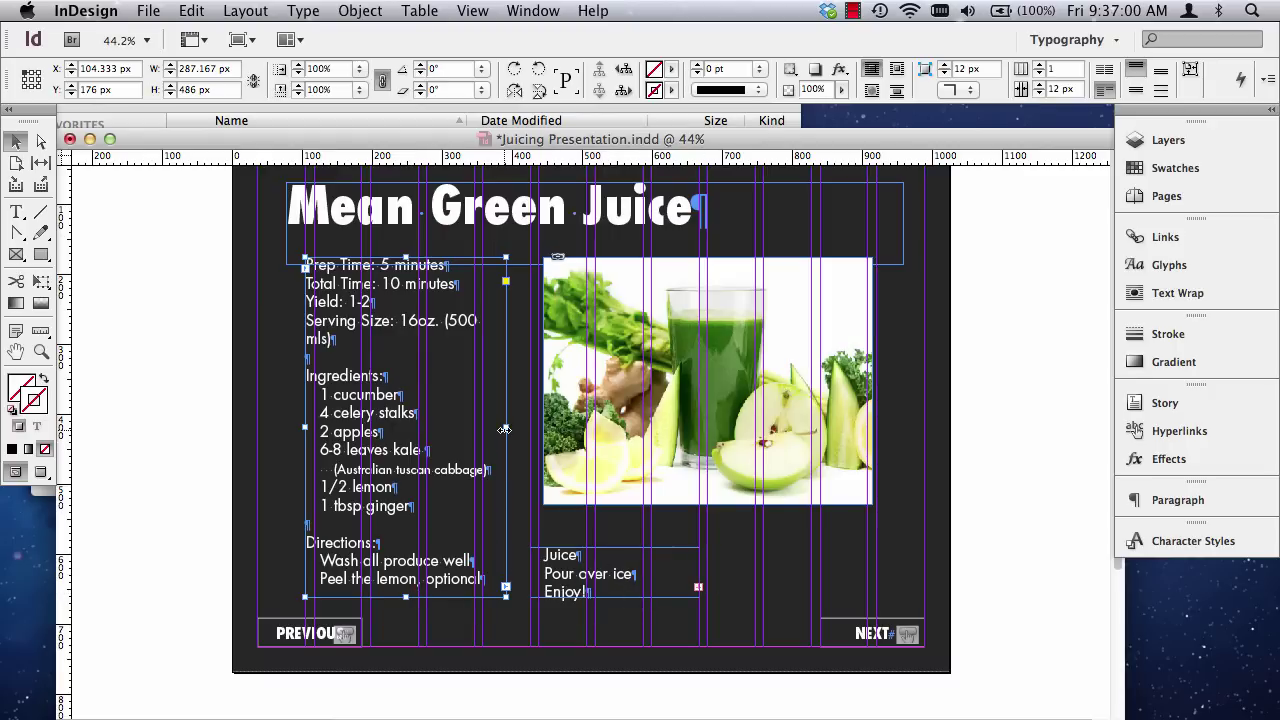
pyautogui.moveTo(505, 429); pyautogui.dragTo(523, 427)
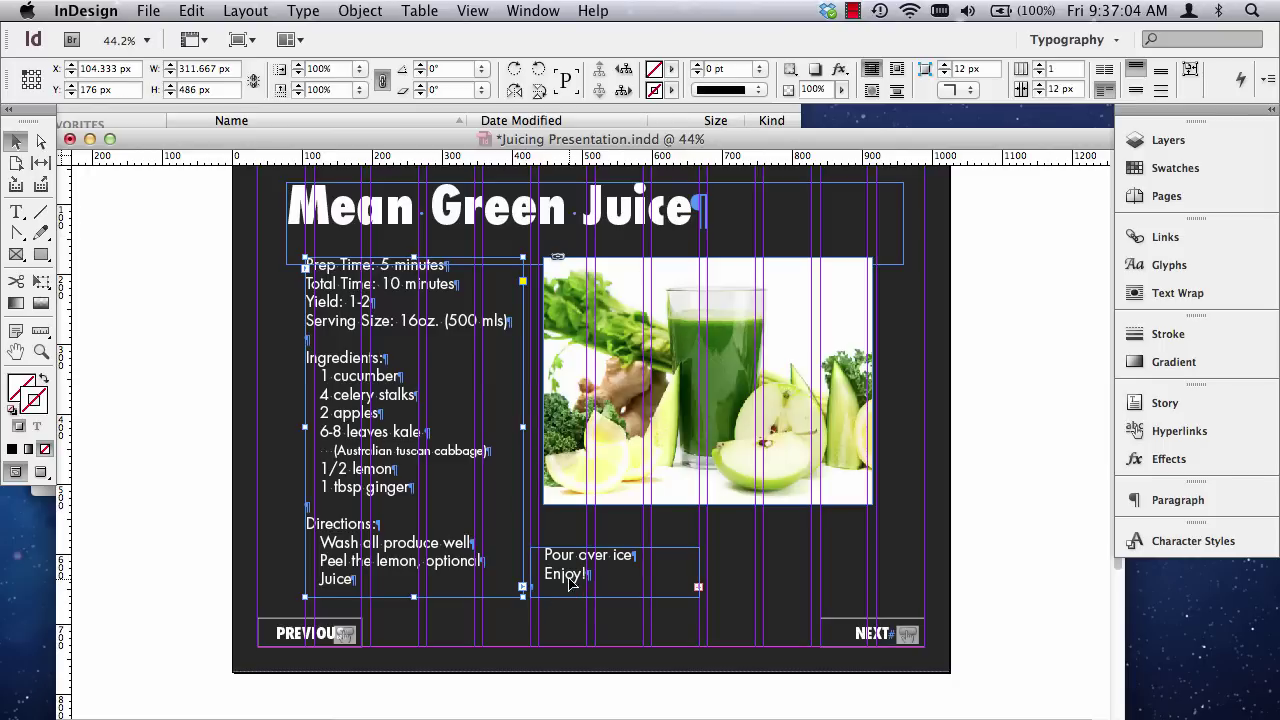
pyautogui.moveTo(570, 580); pyautogui.dragTo(570, 568)
pyautogui.click(205, 461)
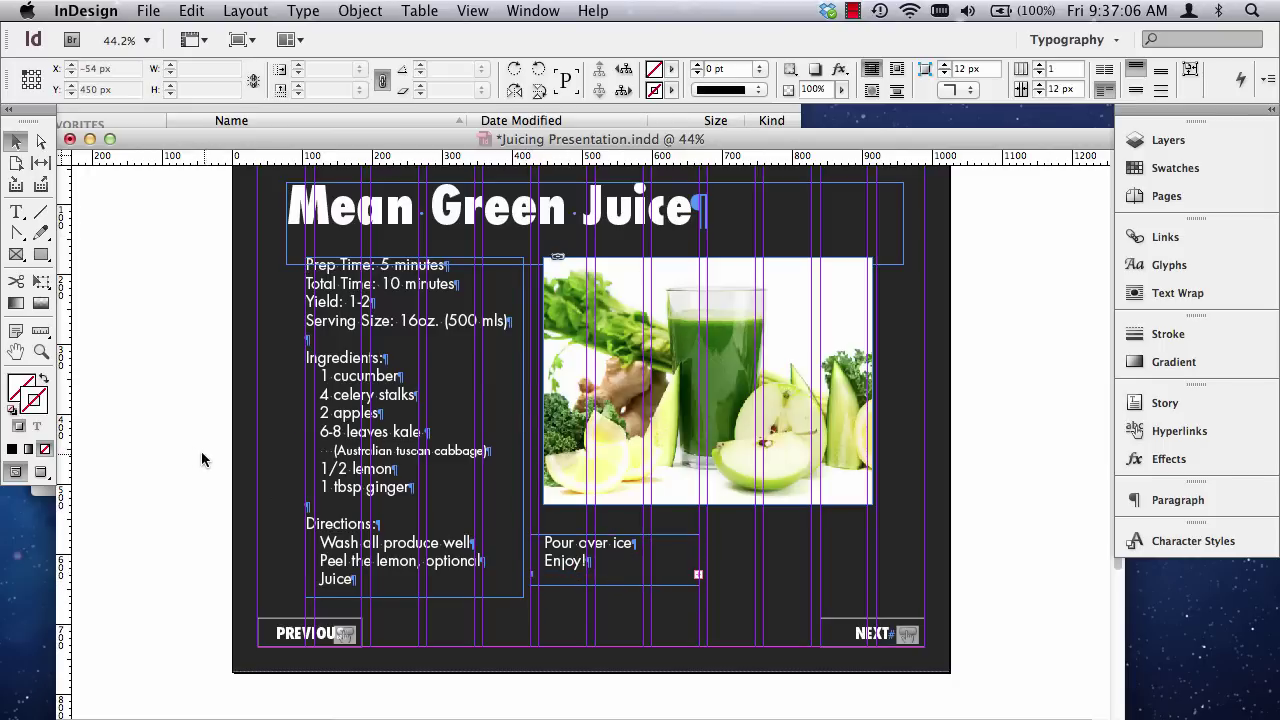
pyautogui.press('w')
pyautogui.click(472, 573)
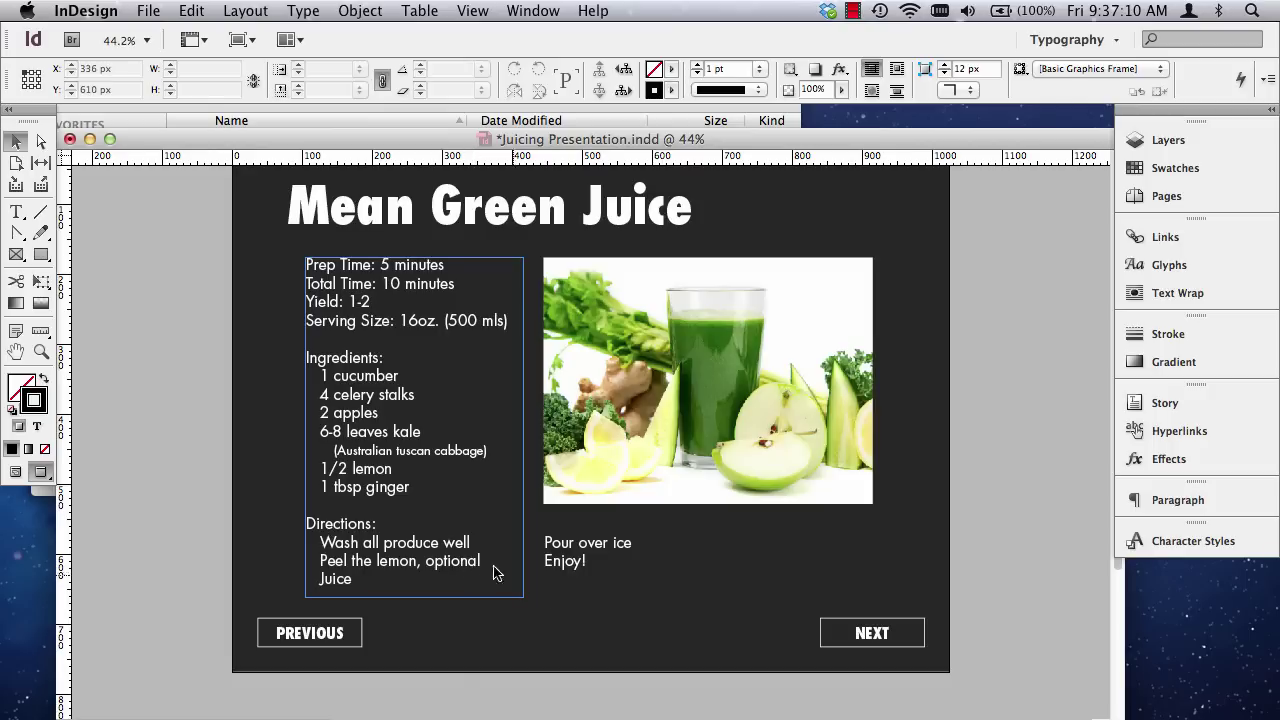
# Nudge the Green Carrot Ginger Juice title, recipe and photo up 20 px.
pyautogui.scroll(-3, 560, 594)
pyautogui.scroll(5, 560, 594)
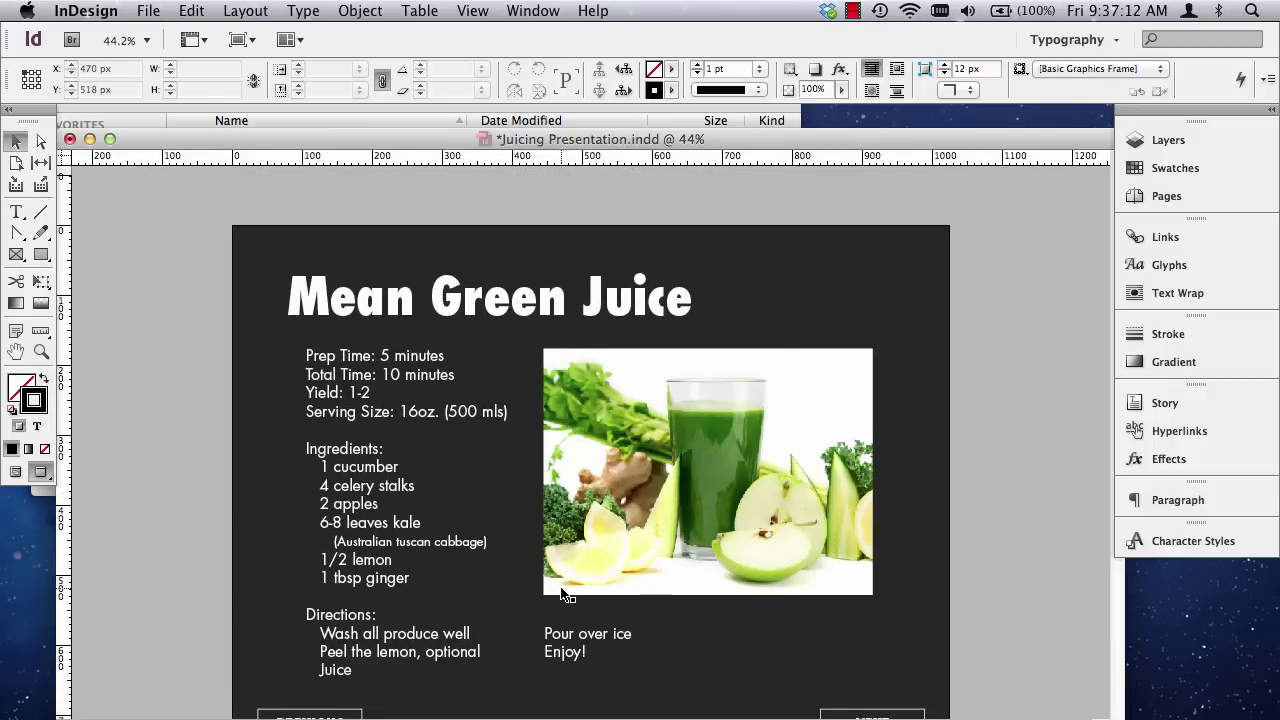
pyautogui.scroll(-3, 560, 594)
pyautogui.scroll(4, 560, 594)
pyautogui.scroll(-5, 560, 586)
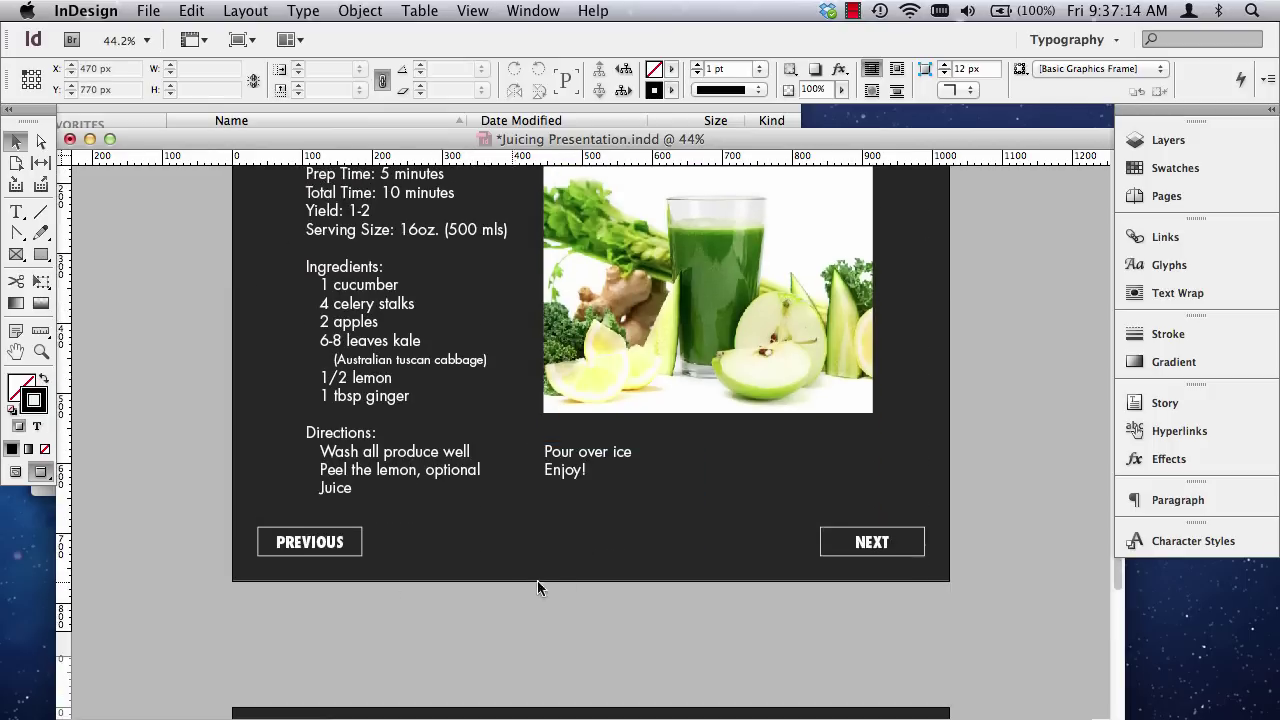
pyautogui.scroll(5, 700, 548)
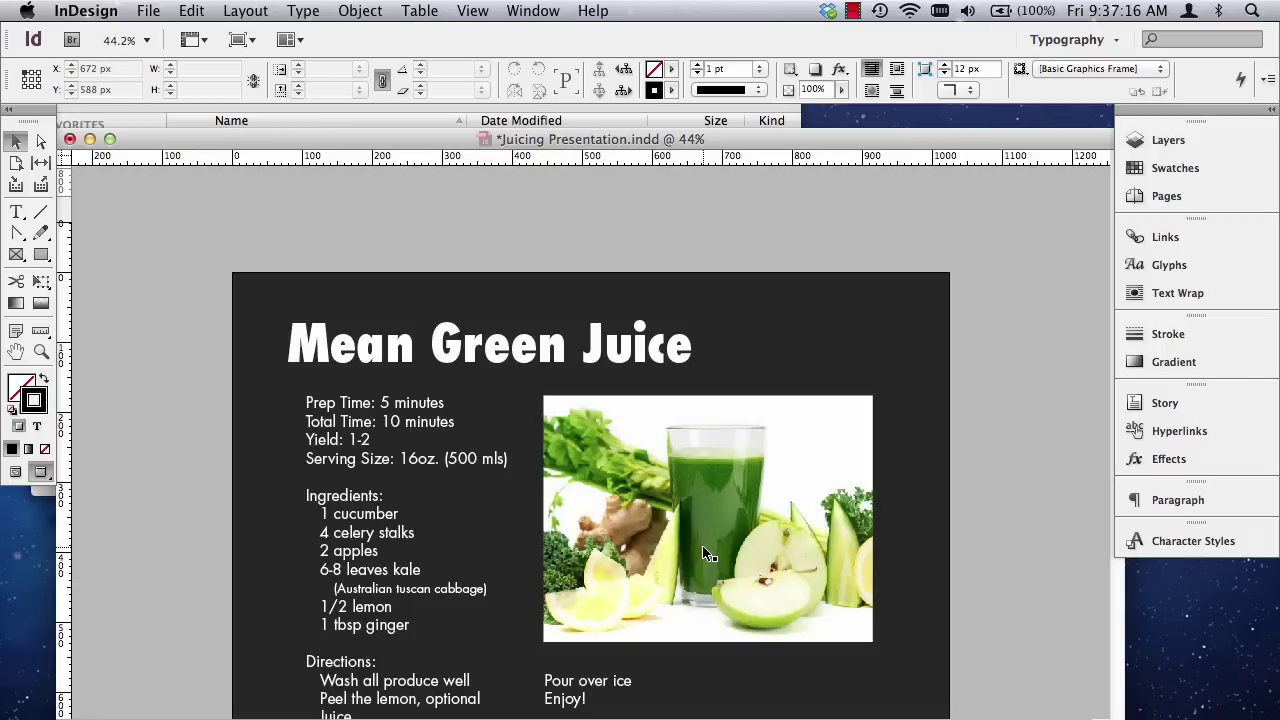
pyautogui.scroll(-7, 703, 551)
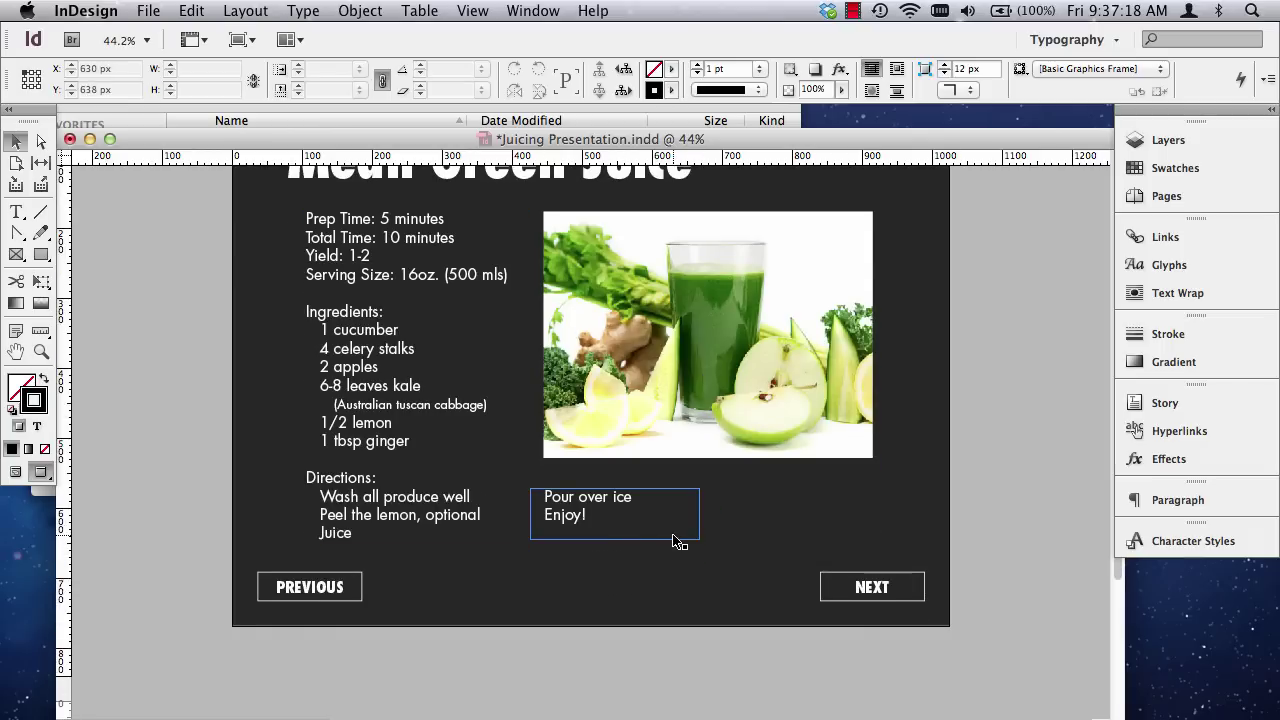
pyautogui.scroll(7, 677, 540)
pyautogui.scroll(-20, 673, 545)
pyautogui.scroll(-10, 672, 543)
pyautogui.scroll(3, 675, 543)
pyautogui.click(457, 295)
pyautogui.keyDown('shift'); pyautogui.click(432, 458); pyautogui.keyUp('shift')
pyautogui.keyDown('shift'); pyautogui.click(795, 475); pyautogui.keyUp('shift')
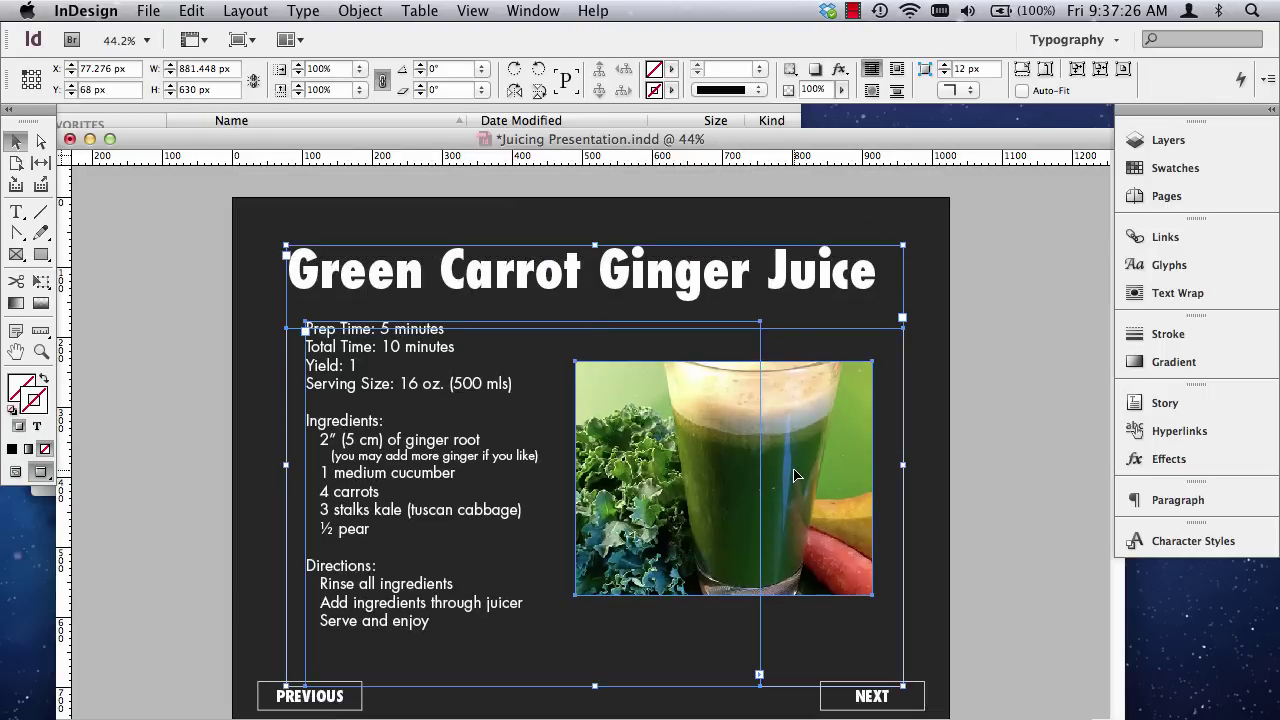
pyautogui.hotkey('shift', 'Up')
pyautogui.hotkey('shift', 'Up')
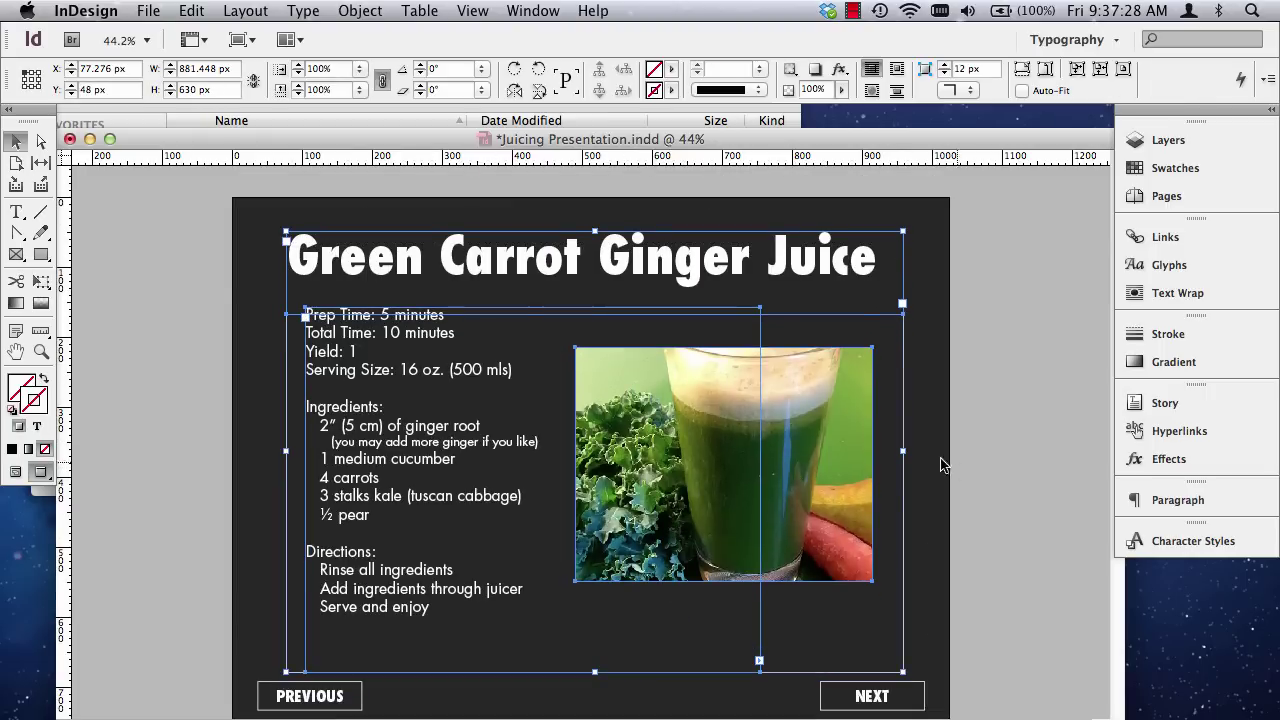
# Raise the Mean Green Juice title, recipe and photo 20 px, and lengthen its recipe frame to 534.5 px.
pyautogui.scroll(-15, 943, 443)
pyautogui.scroll(2, 935, 443)
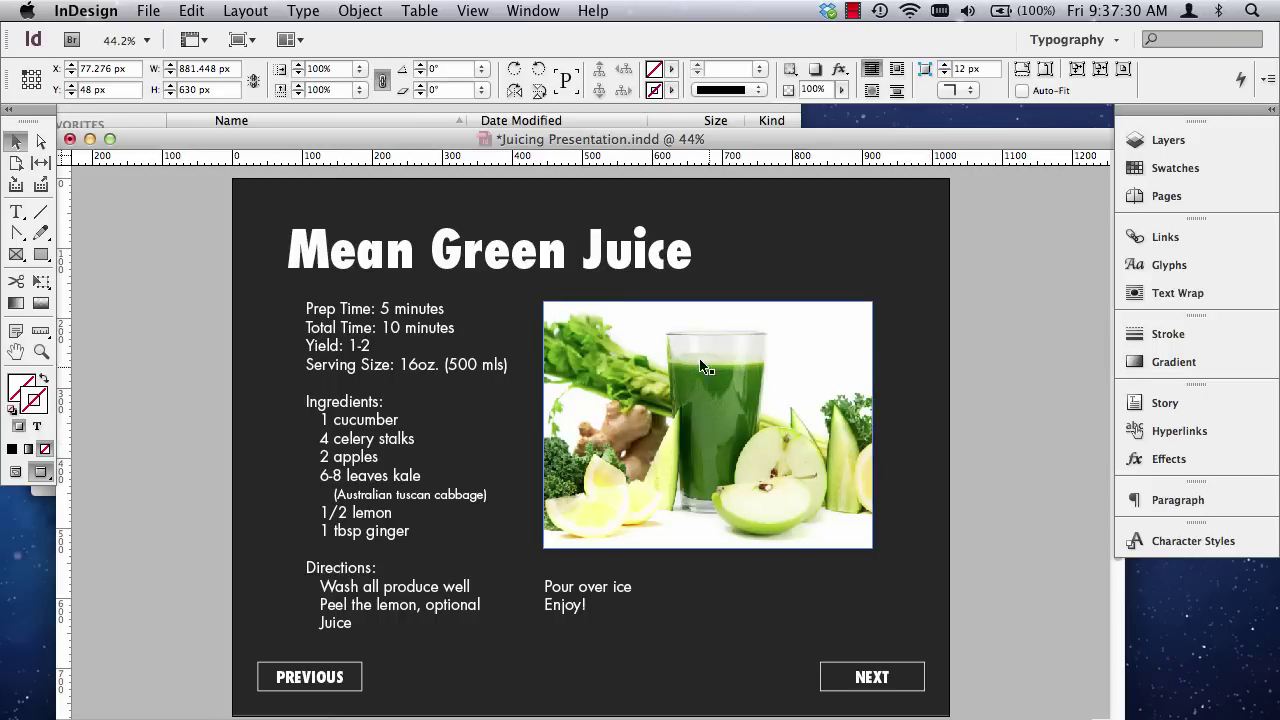
pyautogui.click(588, 290)
pyautogui.keyDown('shift'); pyautogui.click(430, 410); pyautogui.keyUp('shift')
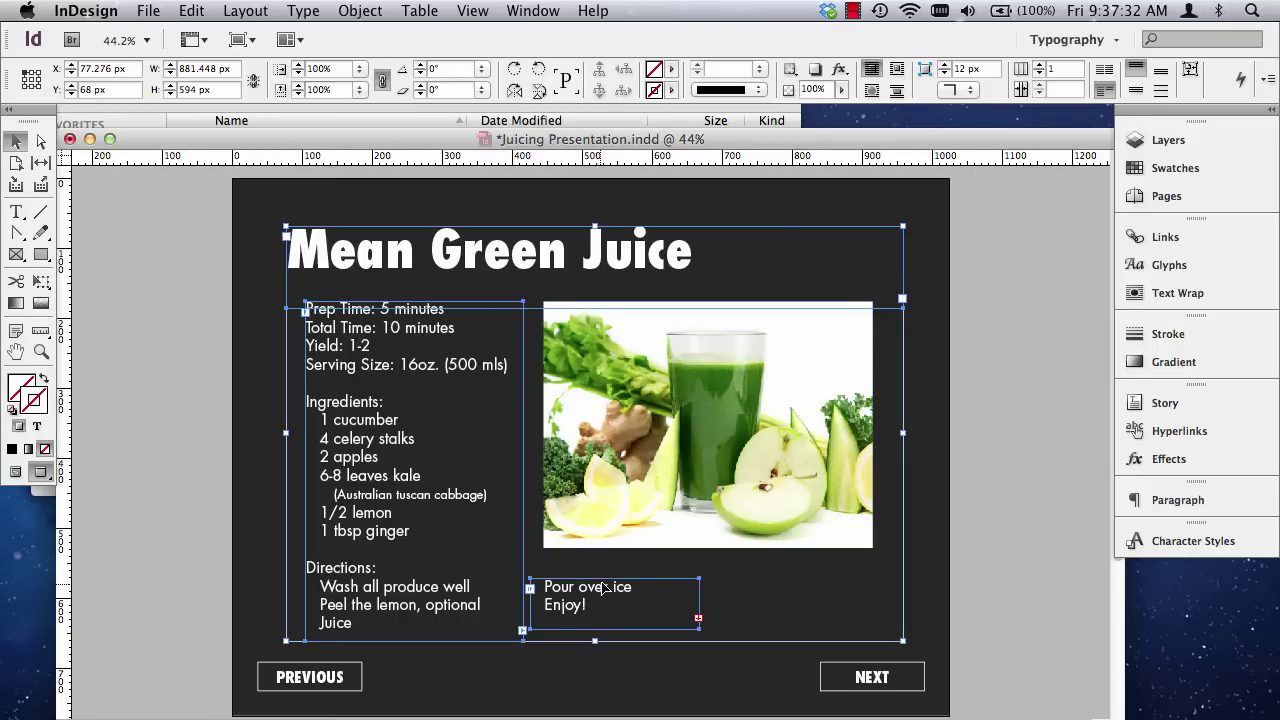
pyautogui.keyDown('shift'); pyautogui.click(651, 452); pyautogui.keyUp('shift')
pyautogui.hotkey('shift', 'Up')
pyautogui.hotkey('shift', 'Up')
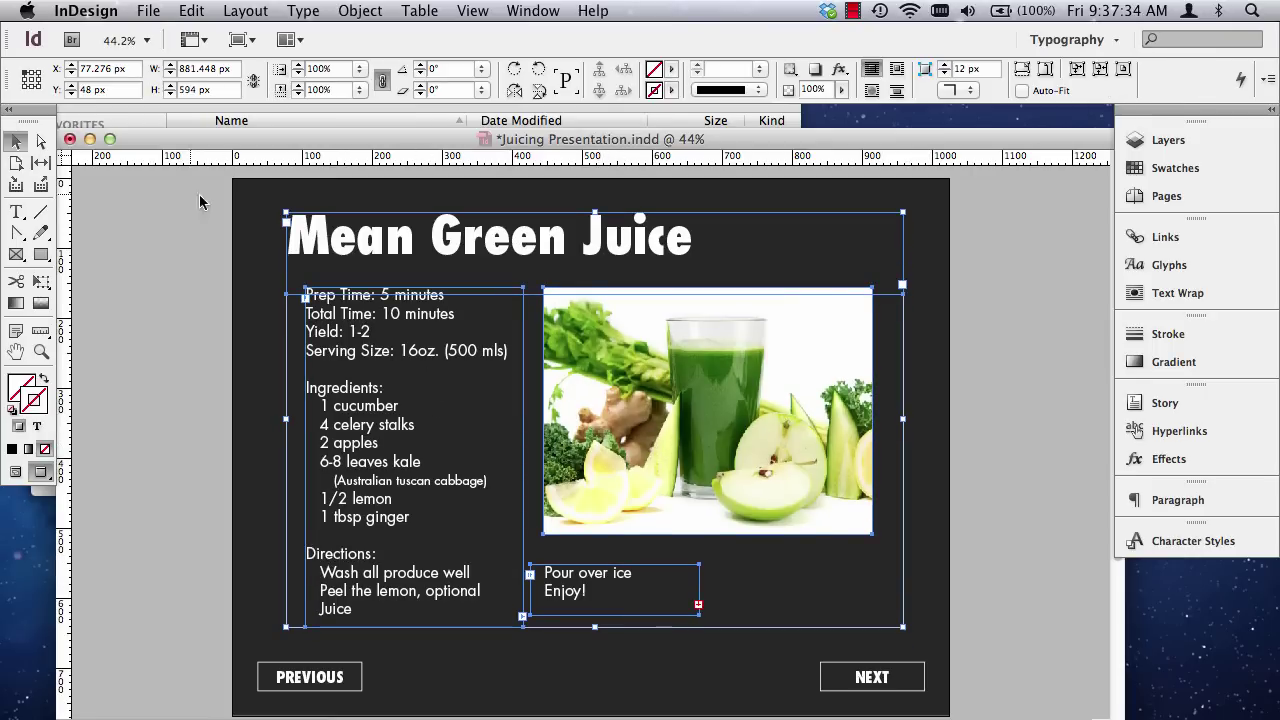
pyautogui.click(240, 292)
pyautogui.click(336, 320)
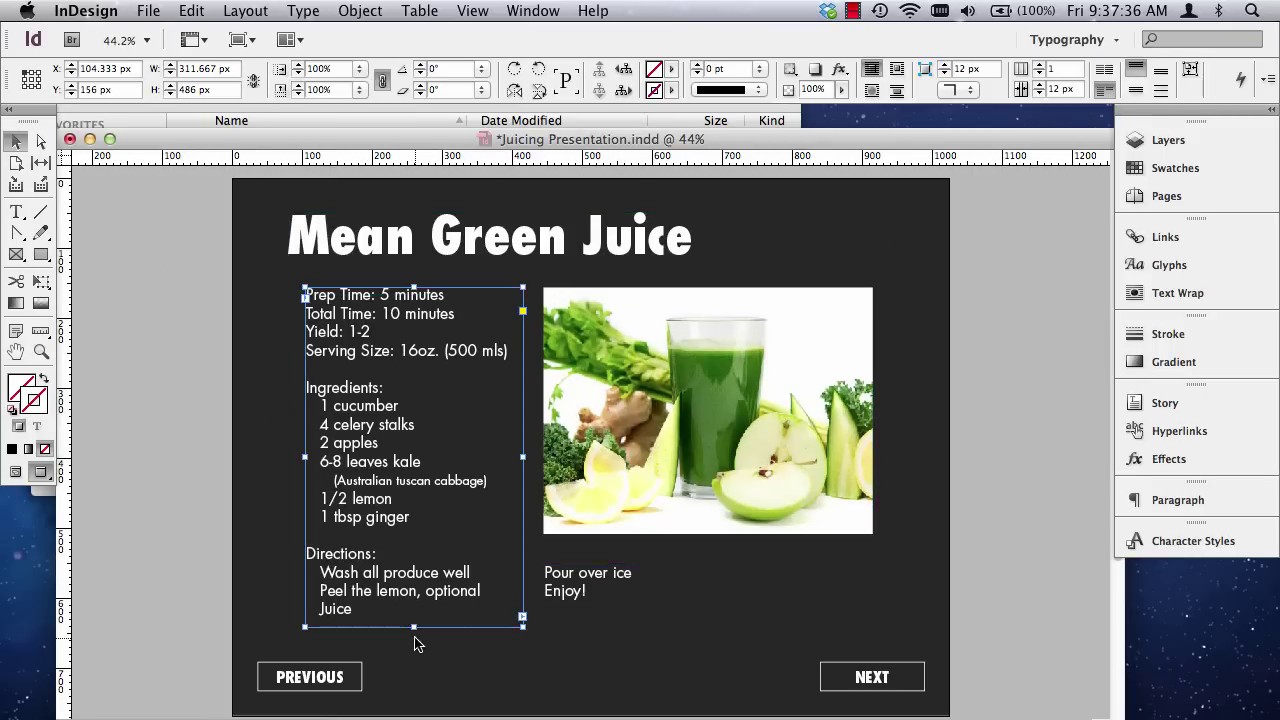
pyautogui.moveTo(414, 634); pyautogui.dragTo(422, 660)
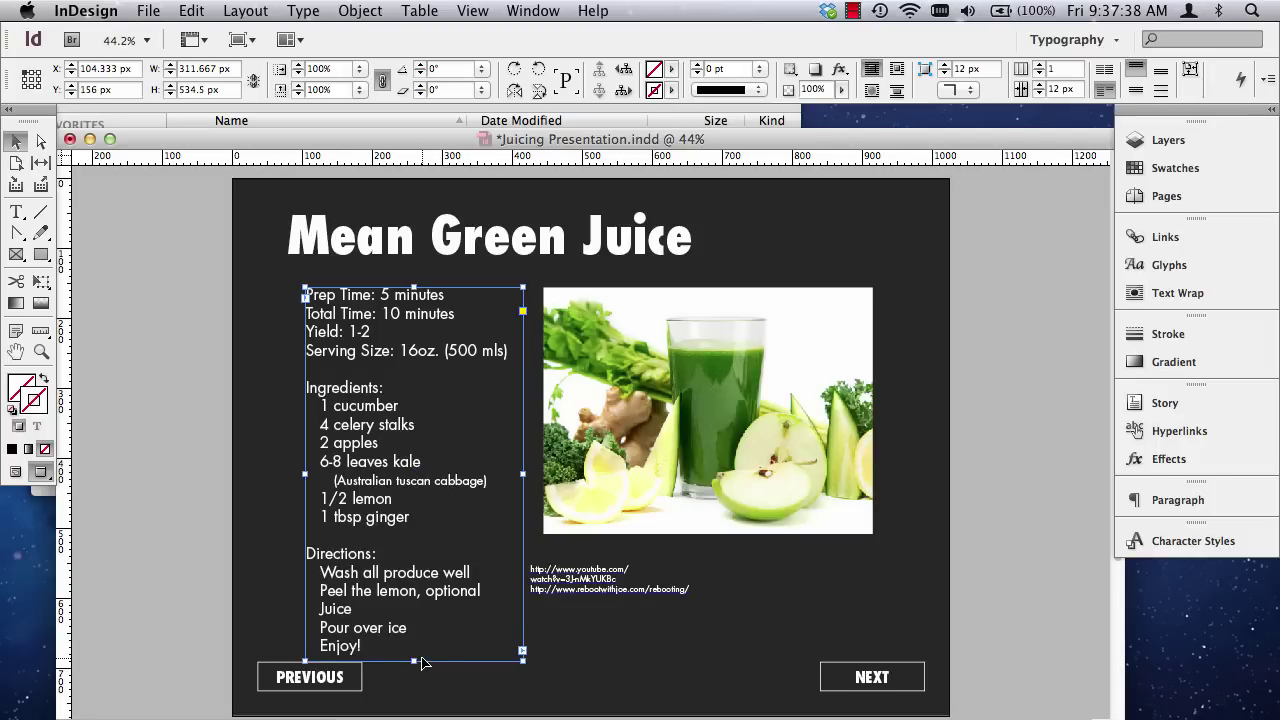
# Nudge the recipe, photo and link frames upward on both juice slides.
pyautogui.click(110, 556)
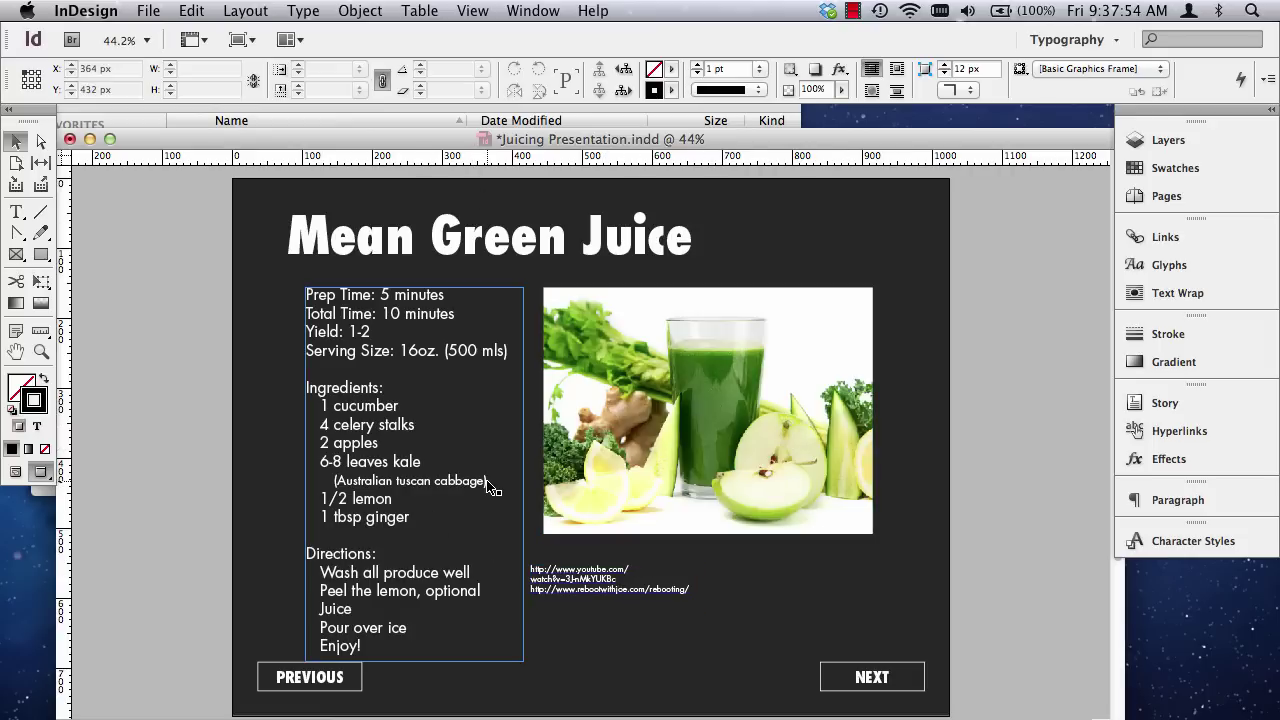
pyautogui.click(491, 434)
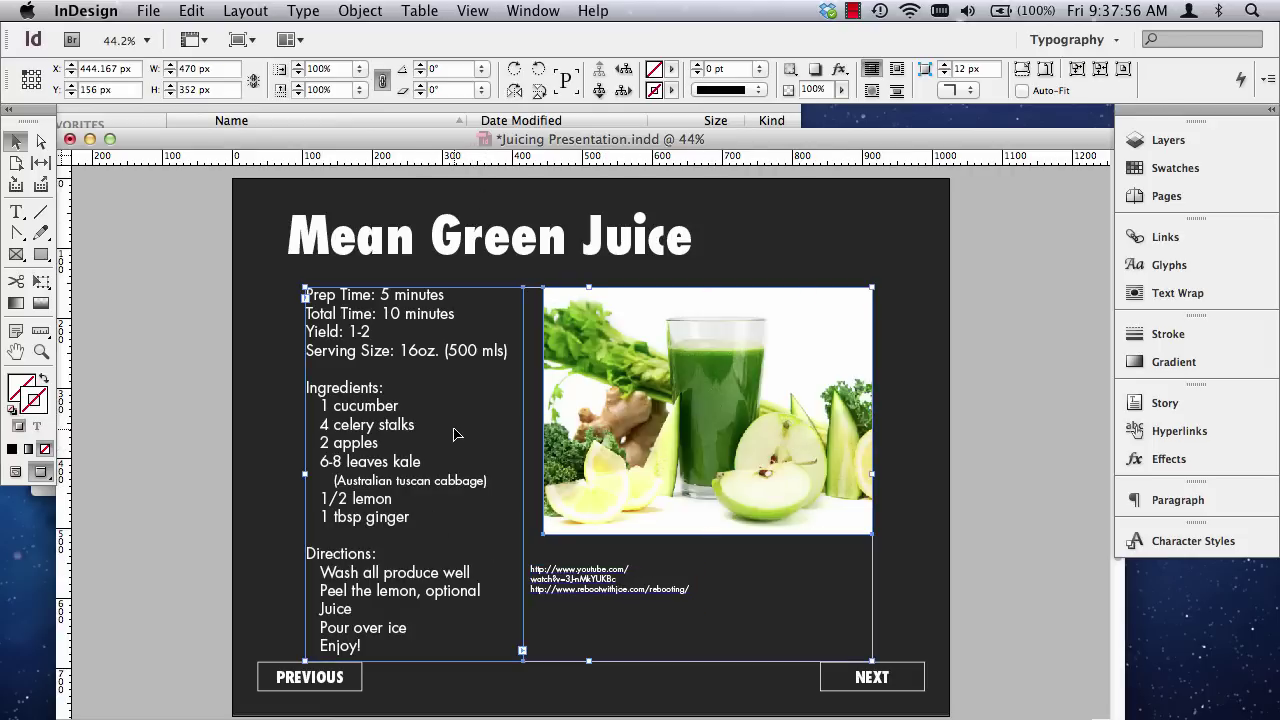
pyautogui.hotkey('shift', 'Up')
pyautogui.hotkey('shift', 'Up')
pyautogui.scroll(8, 760, 525)
pyautogui.click(379, 496)
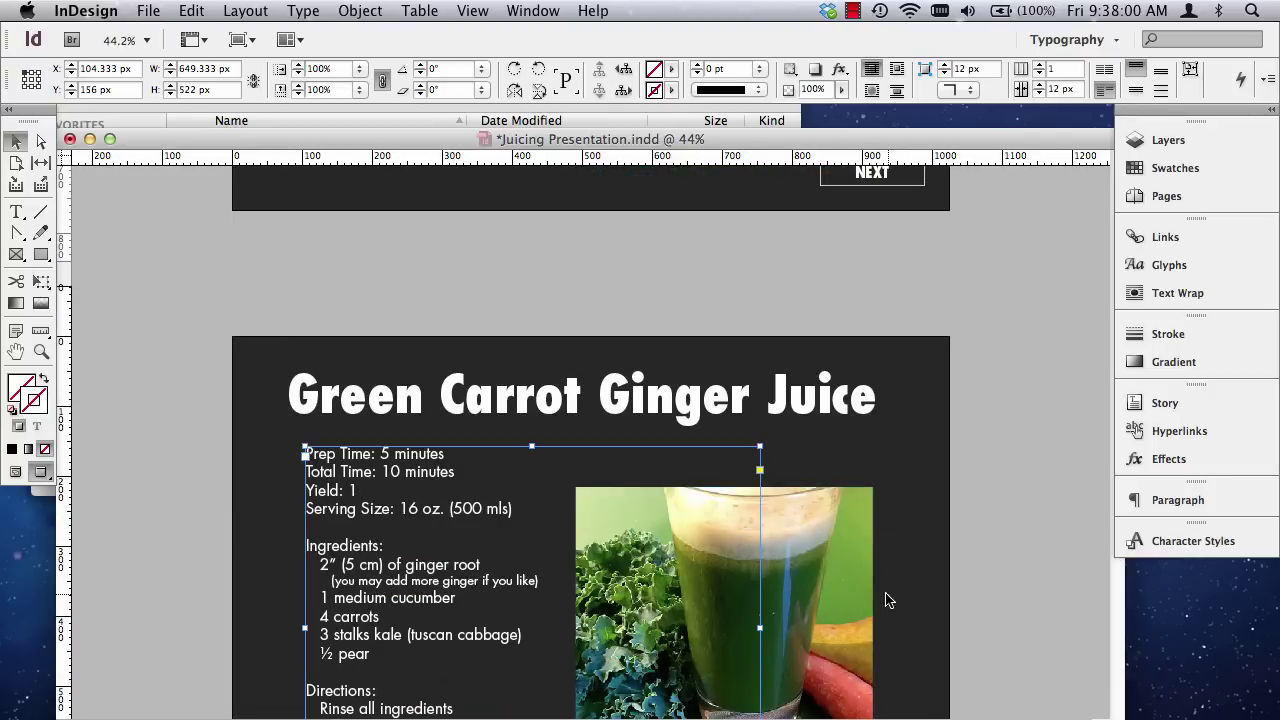
pyautogui.keyDown('shift'); pyautogui.click(848, 595); pyautogui.keyUp('shift')
pyautogui.hotkey('shift', 'Up')
pyautogui.hotkey('shift', 'Up')
pyautogui.hotkey('shift', 'Up')
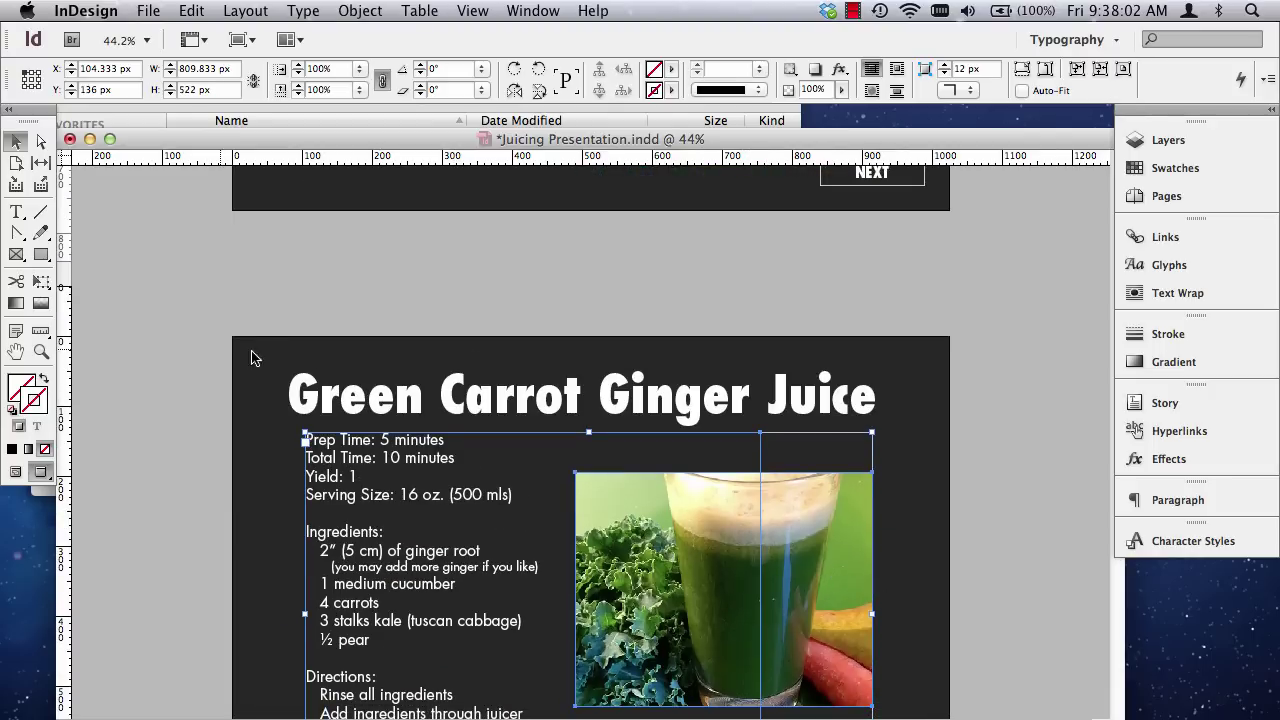
pyautogui.click(188, 347)
# Move the URL text below the Mean Green Juice slide, lower the photo to Y 235.25 px, and zoom out.
pyautogui.scroll(-10, 551, 457)
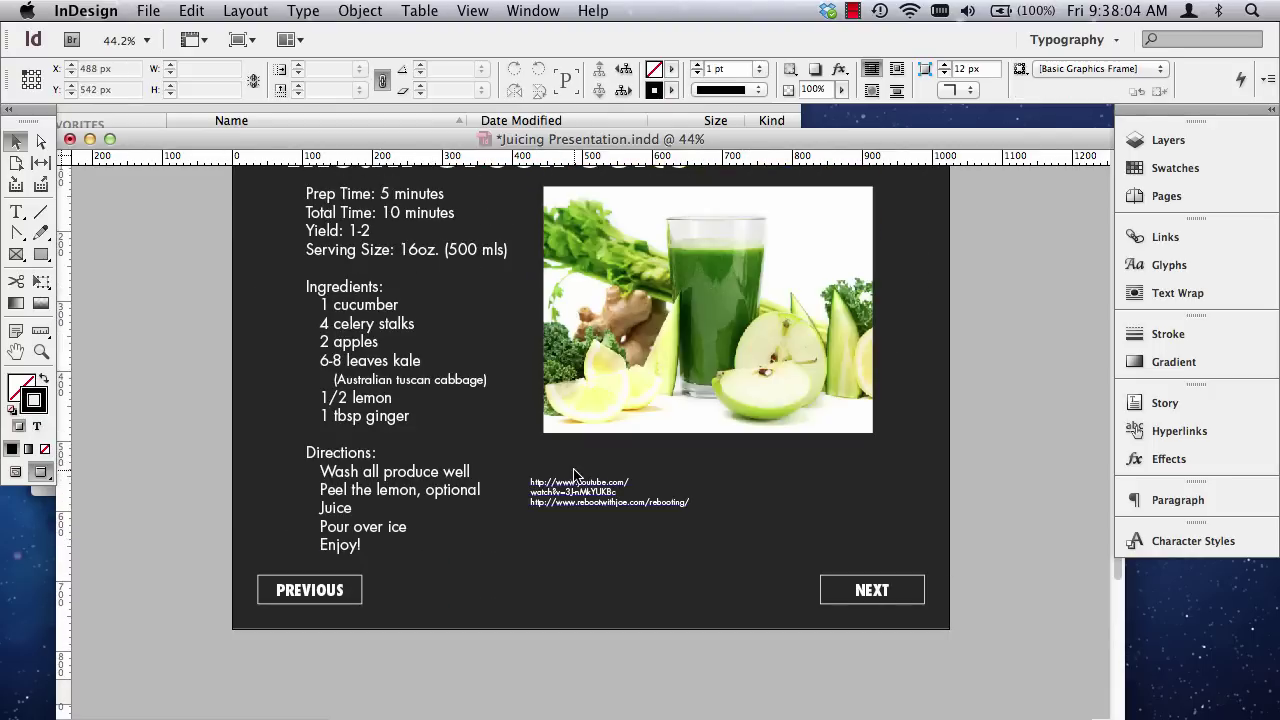
pyautogui.scroll(3, 575, 476)
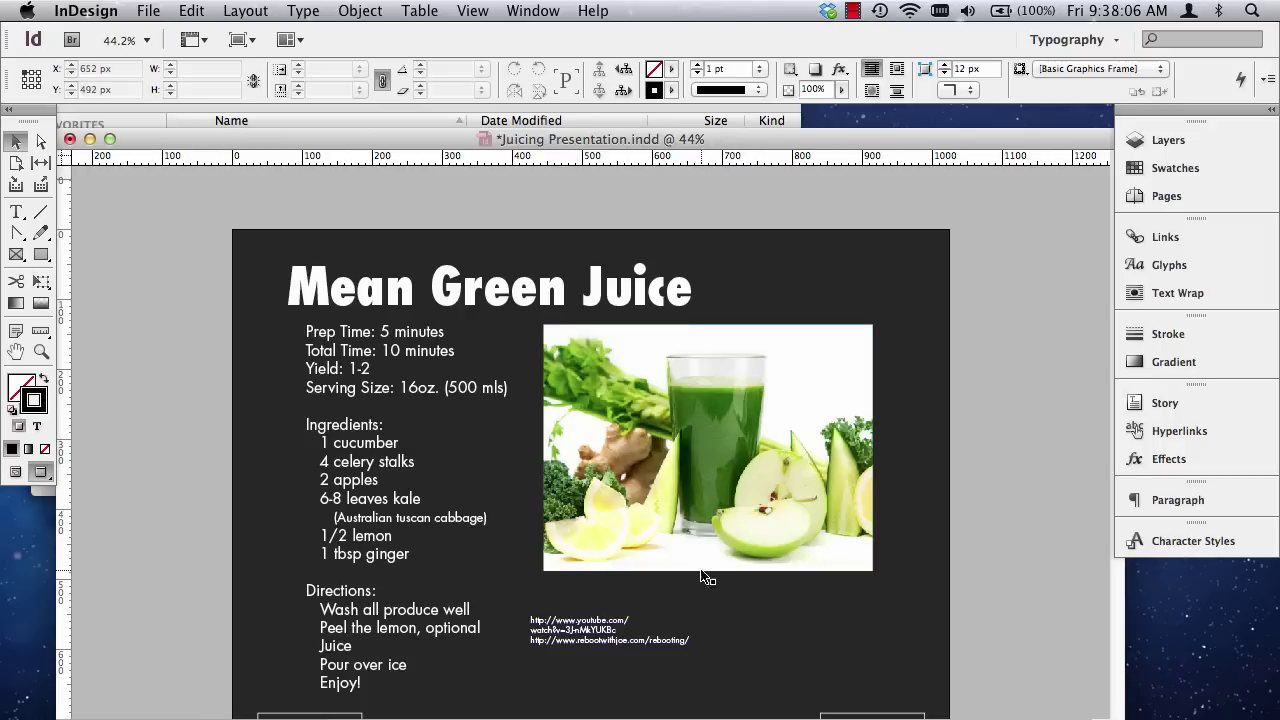
pyautogui.scroll(-2, 643, 582)
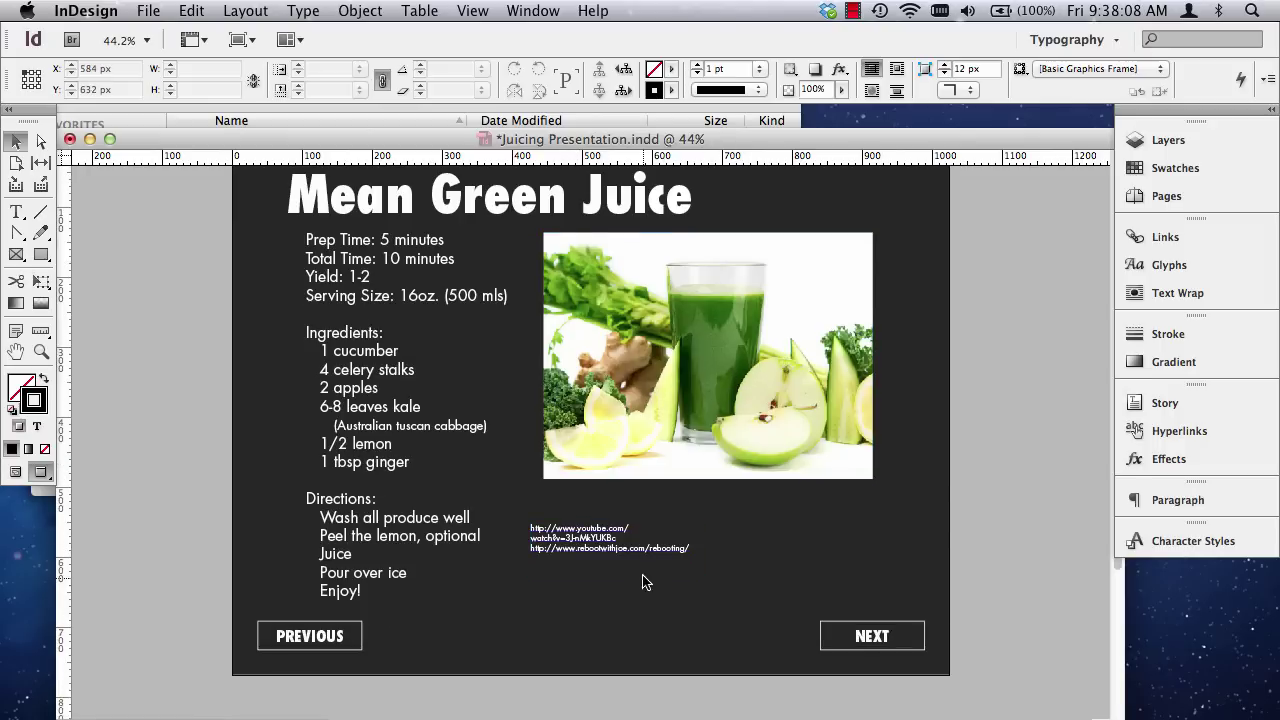
pyautogui.click(592, 552)
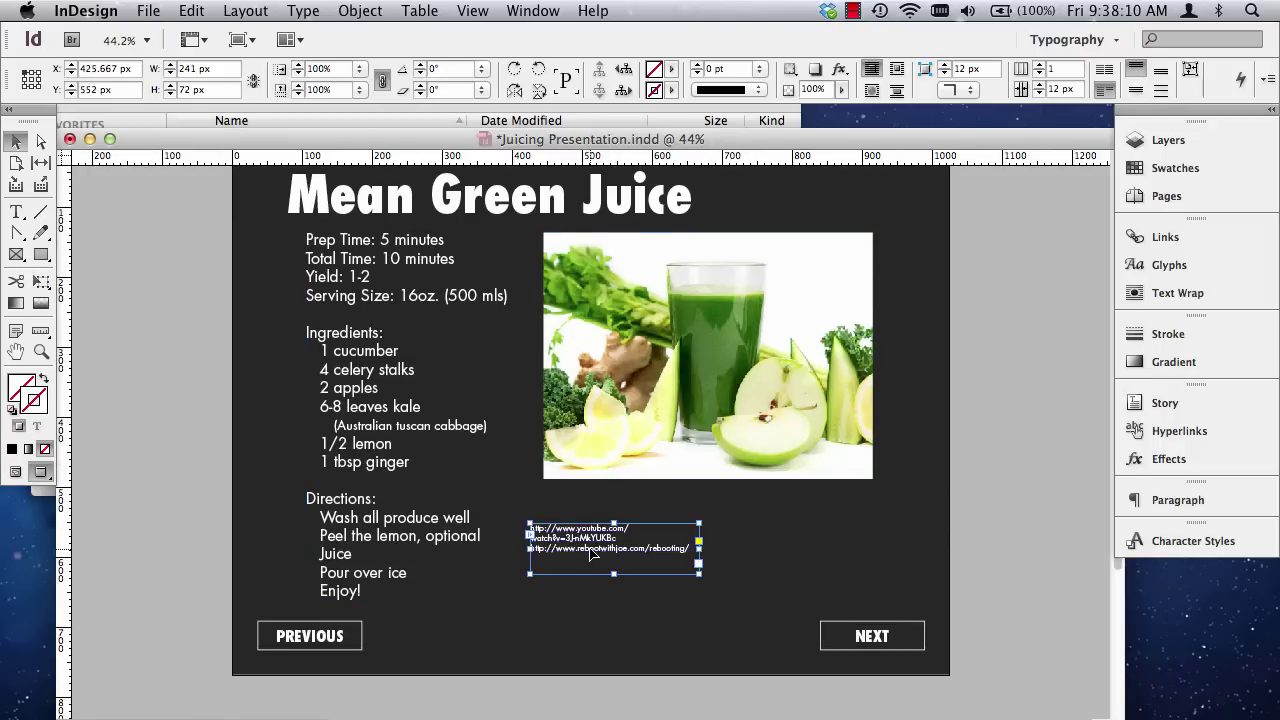
pyautogui.moveTo(592, 552); pyautogui.dragTo(613, 676)
pyautogui.click(686, 367)
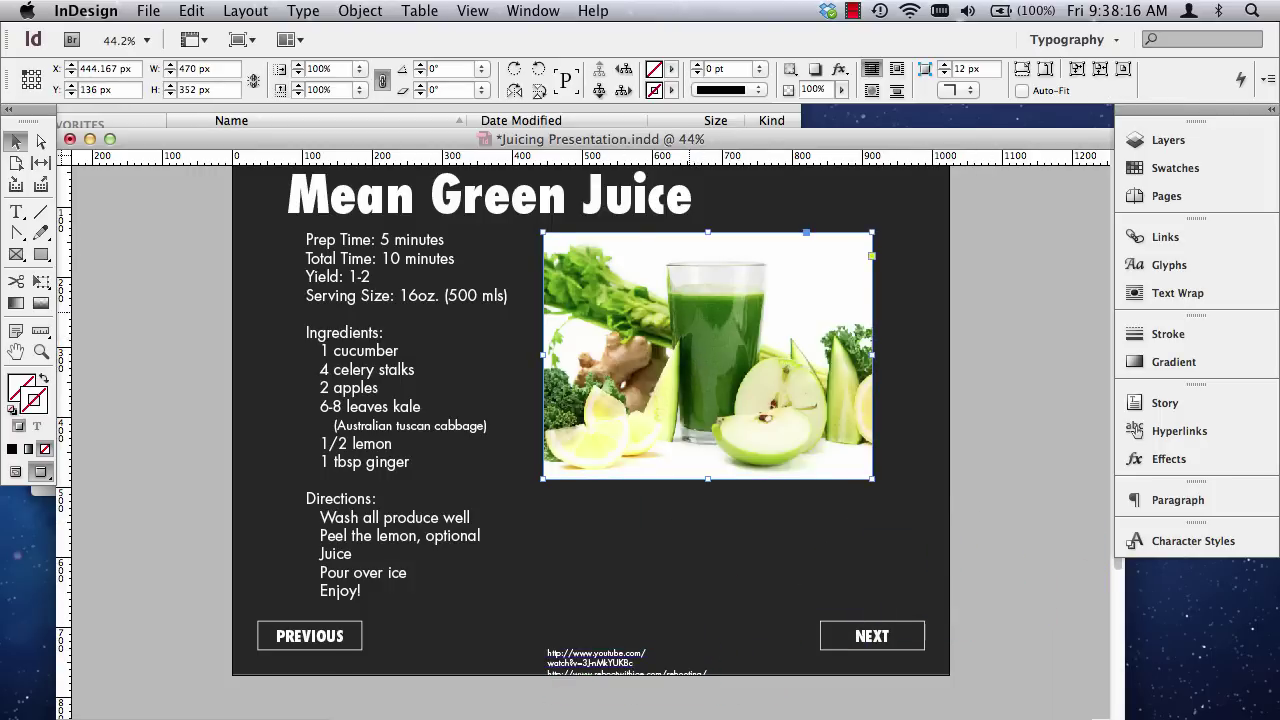
pyautogui.moveTo(687, 315); pyautogui.dragTo(689, 378)
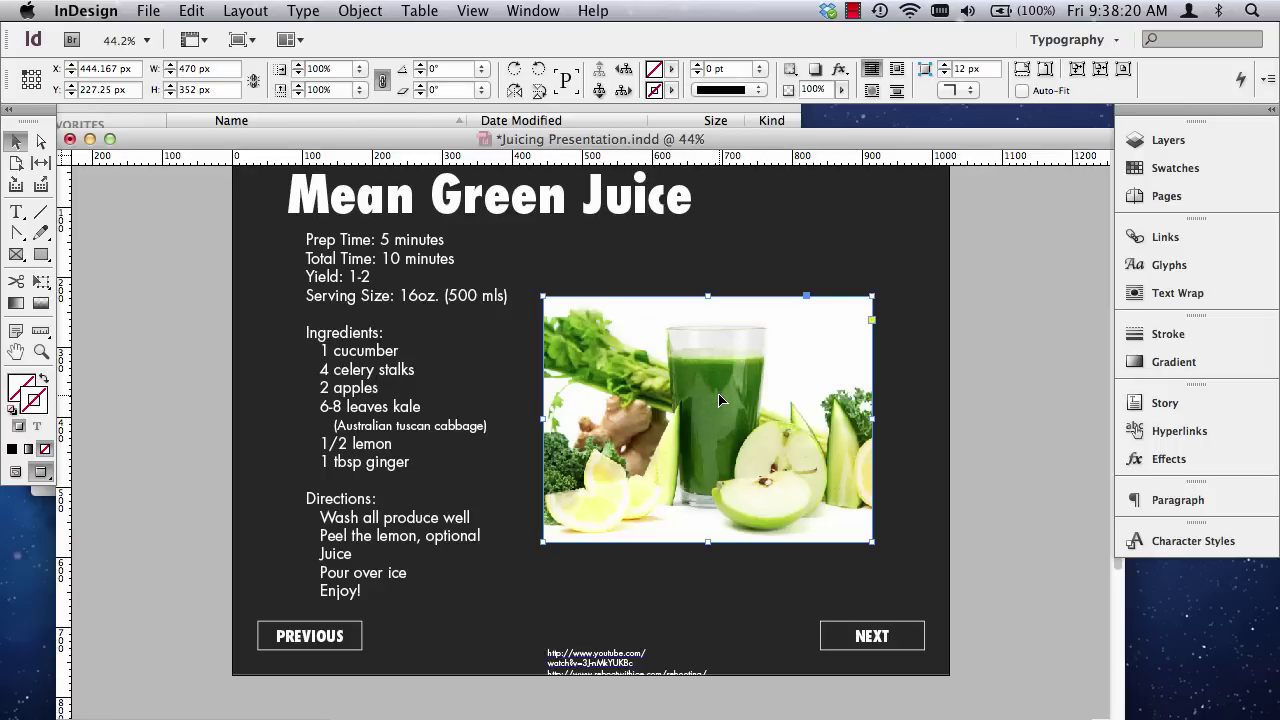
pyautogui.moveTo(720, 400); pyautogui.dragTo(720, 406)
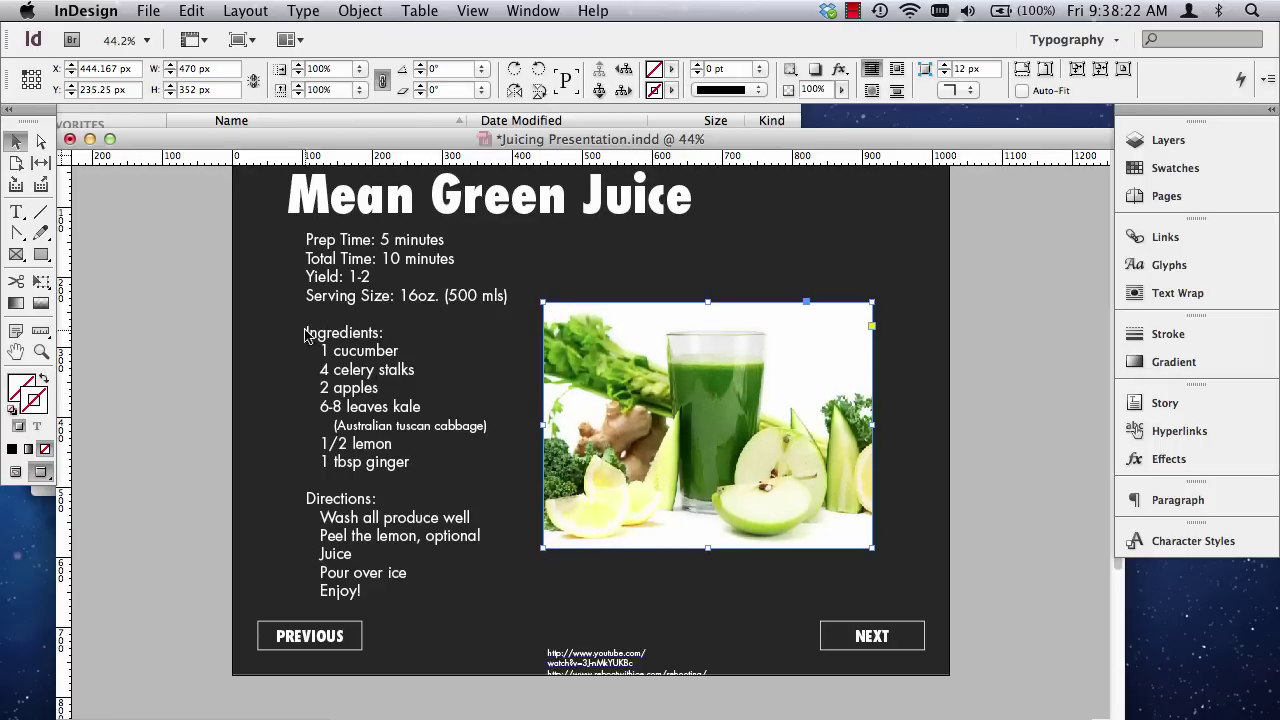
pyautogui.click(249, 366)
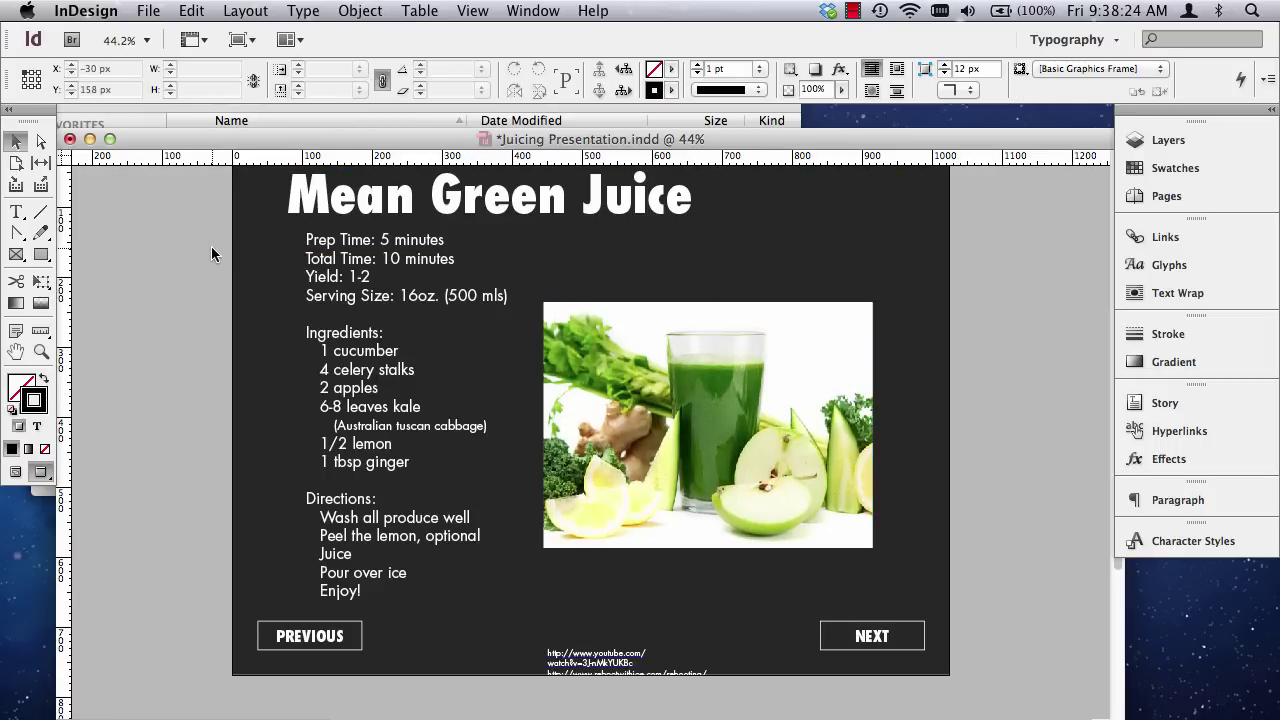
pyautogui.press('super+minus')
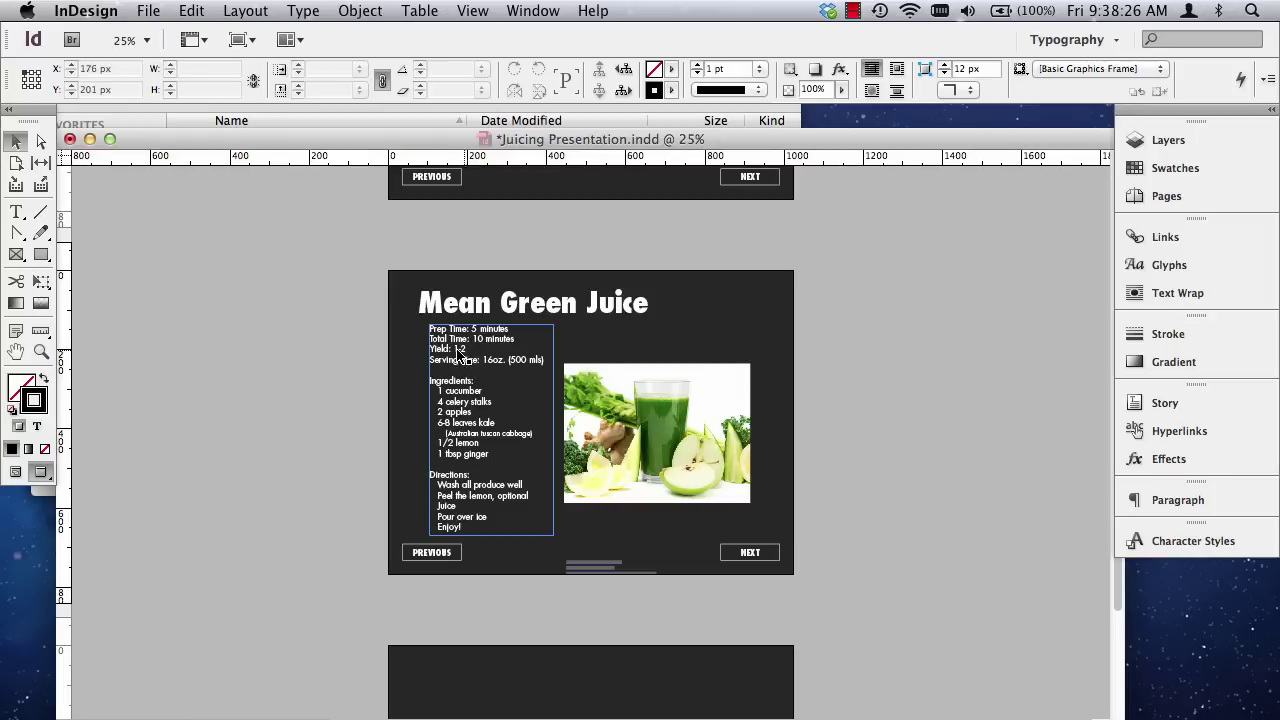
# Move the URL text frame onto the final blank slide.
pyautogui.scroll(-3, 572, 358)
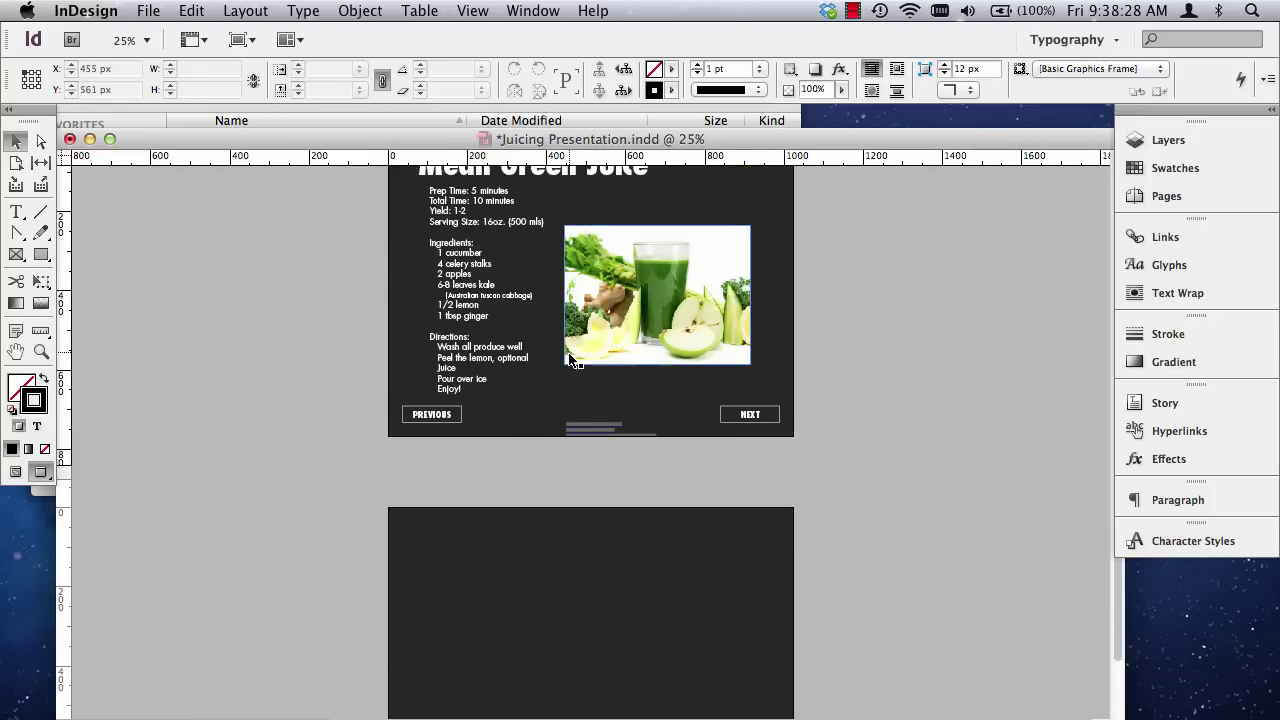
pyautogui.click(595, 427)
pyautogui.doubleClick(595, 427)
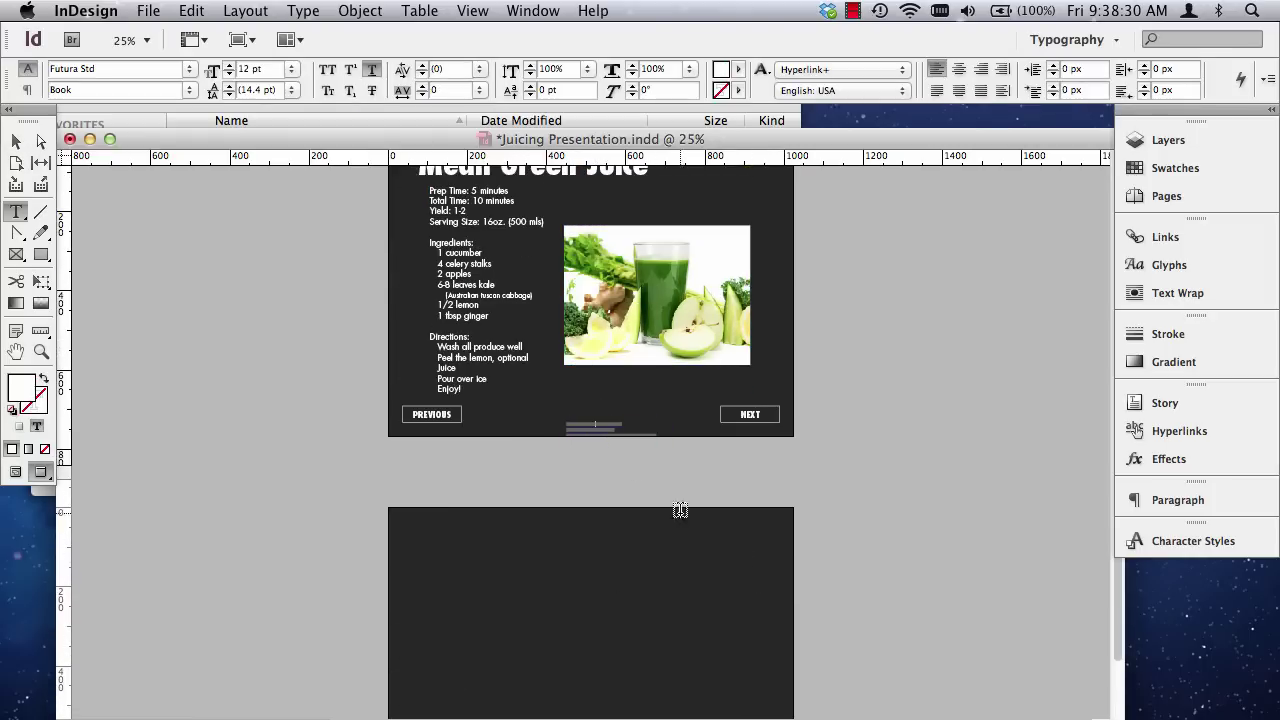
pyautogui.press('Escape')
pyautogui.moveTo(590, 430); pyautogui.dragTo(521, 614)
pyautogui.click(238, 418)
# Shift the Green Carrot Ginger Juice photo and recipe text slightly down.
pyautogui.scroll(10, 623, 590)
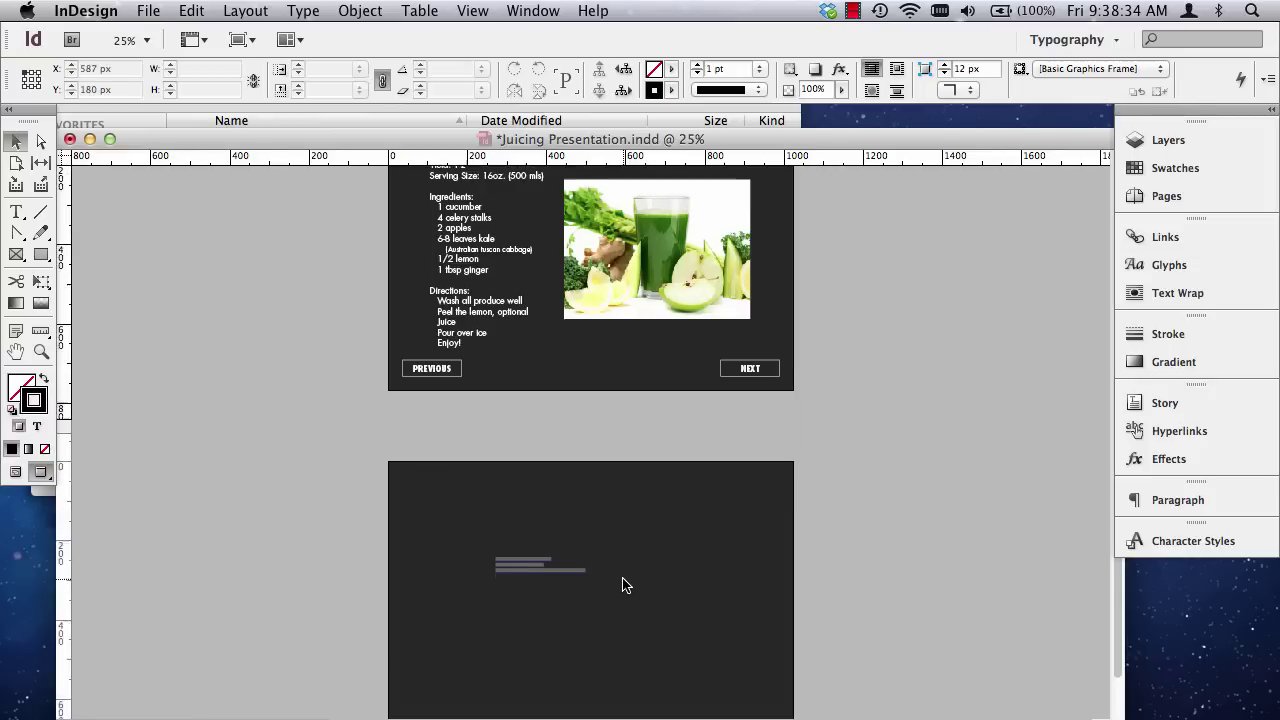
pyautogui.scroll(-10, 623, 610)
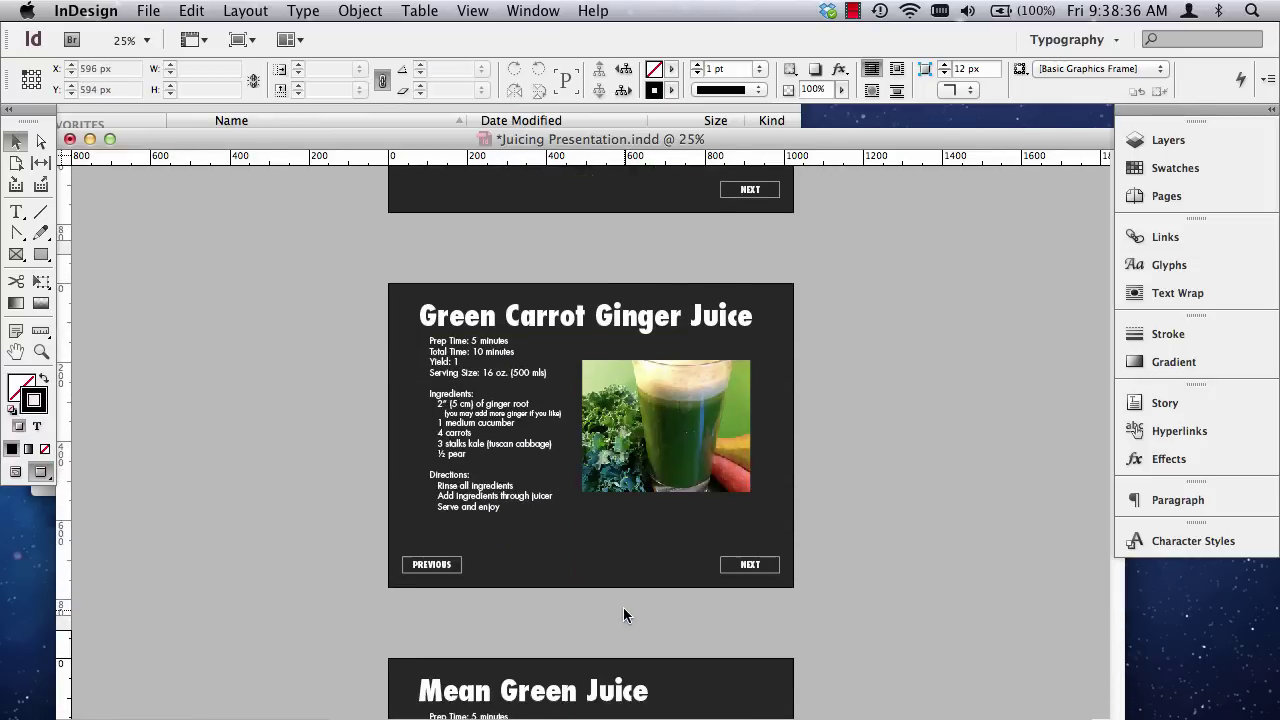
pyautogui.scroll(4, 623, 610)
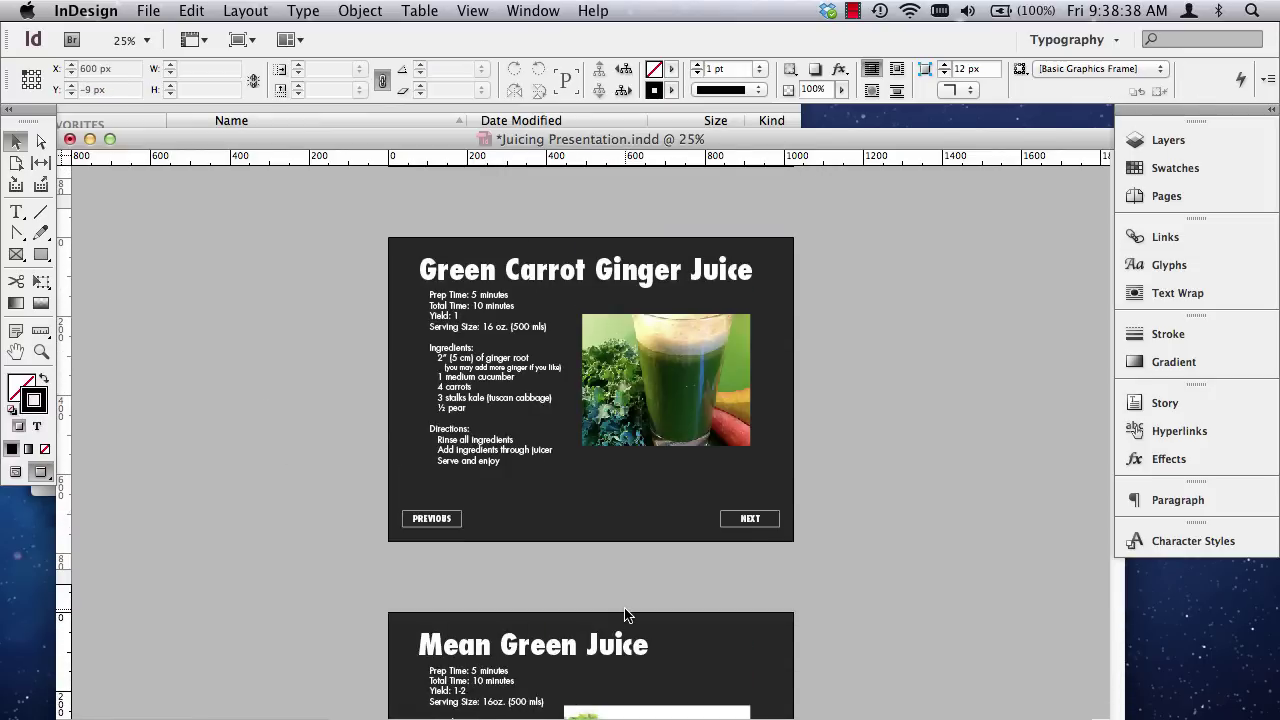
pyautogui.scroll(-3, 626, 614)
pyautogui.scroll(2, 626, 612)
pyautogui.scroll(-6, 626, 610)
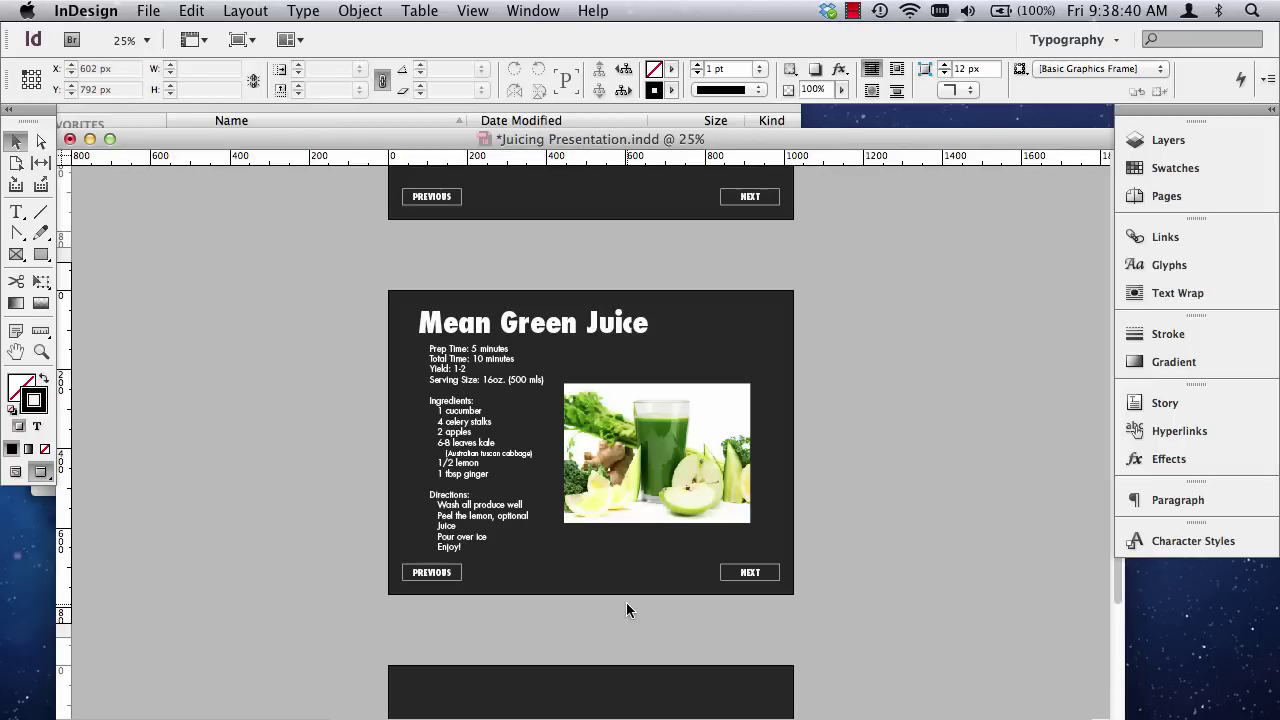
pyautogui.scroll(4, 626, 602)
pyautogui.click(620, 430)
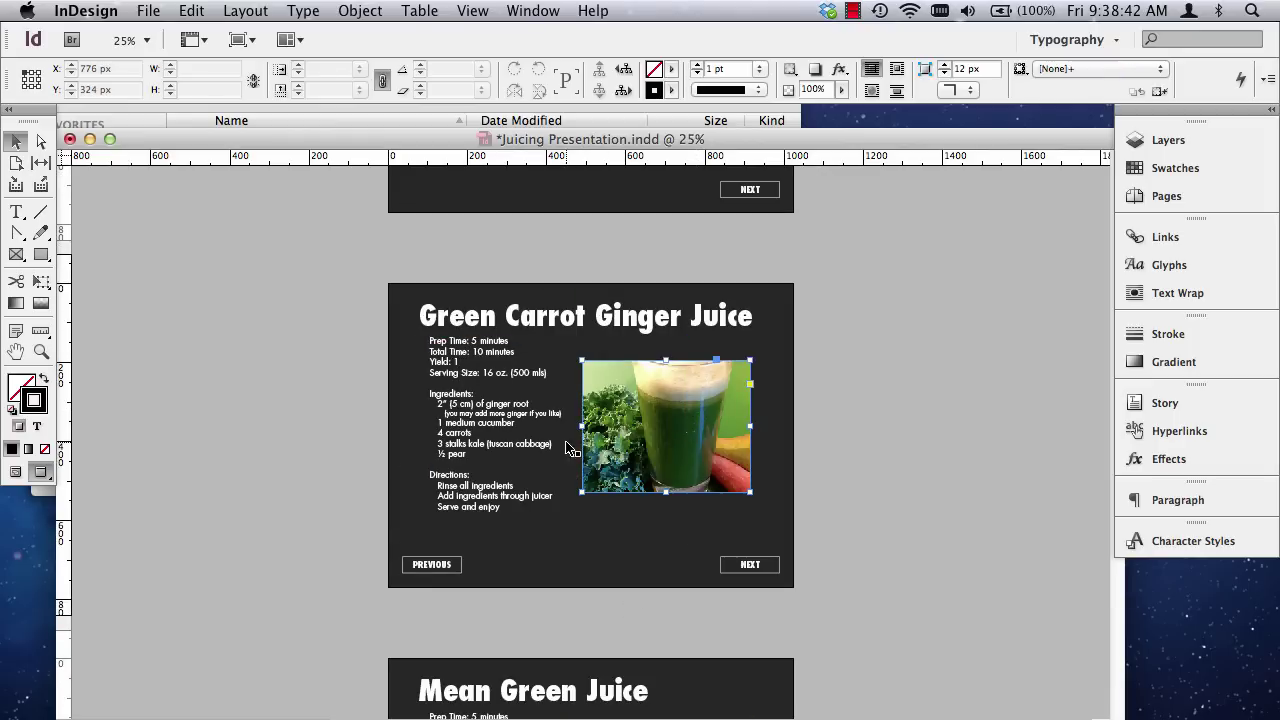
pyautogui.keyDown('shift'); pyautogui.click(515, 450); pyautogui.keyUp('shift')
pyautogui.moveTo(520, 420); pyautogui.dragTo(526, 437)
pyautogui.click(242, 397)
# Zoom in so the final slide with the YouTube and rebootwithjoe.com links fills the view.
pyautogui.scroll(-8, 940, 505)
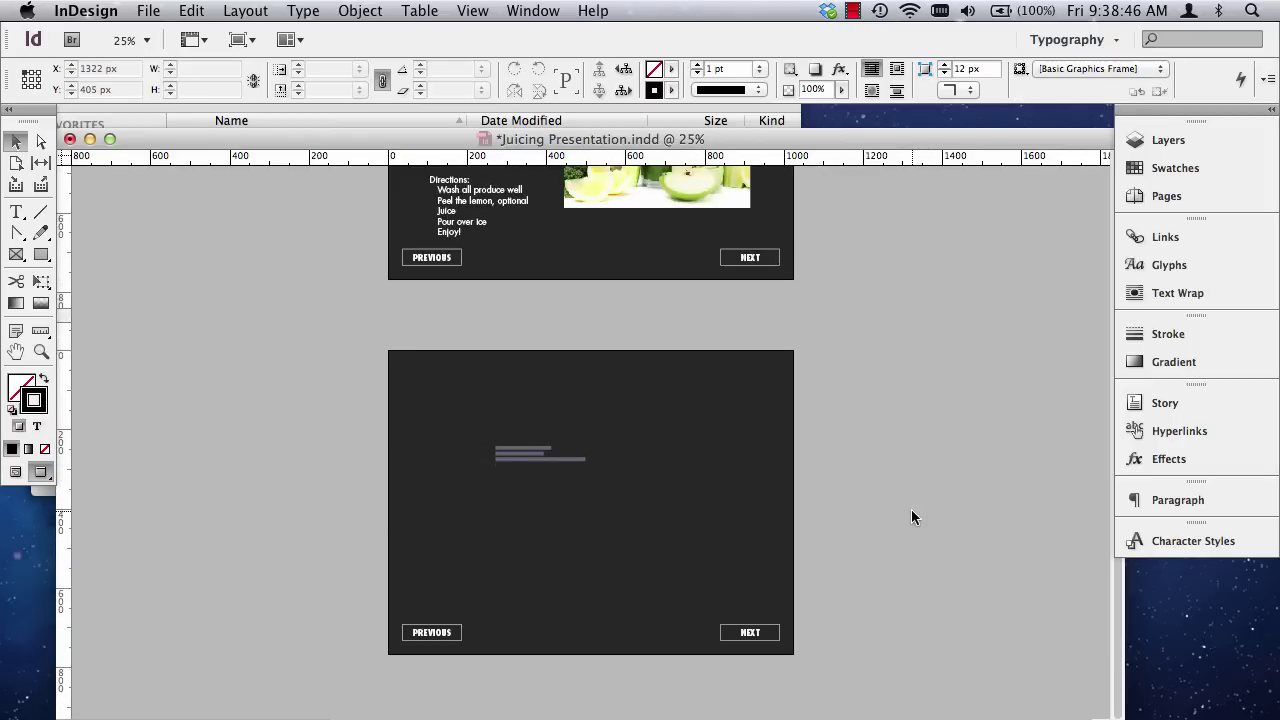
pyautogui.click(41, 351)
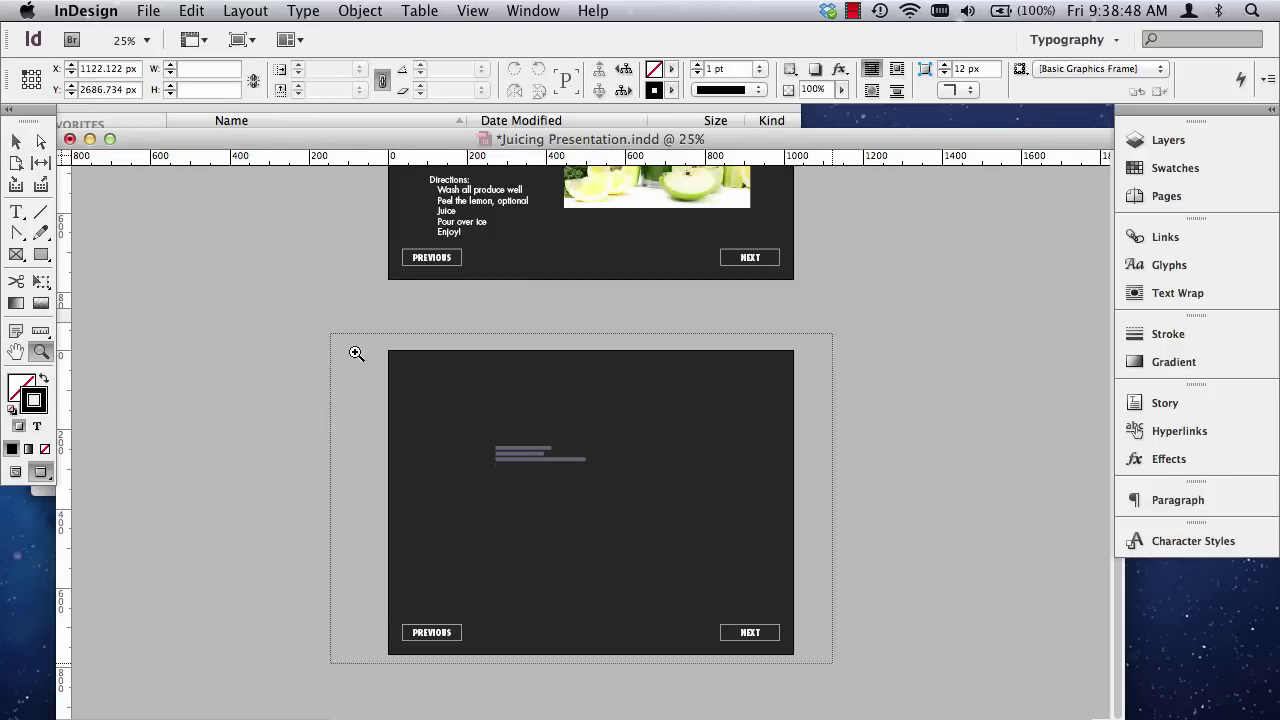
pyautogui.moveTo(526, 469); pyautogui.dragTo(548, 469)
pyautogui.moveTo(134, 277); pyautogui.dragTo(694, 657)
# Scale the URL frame to about 859 px wide so each URL fits one line, just above the PREVIOUS and NEXT buttons.
pyautogui.click(16, 142)
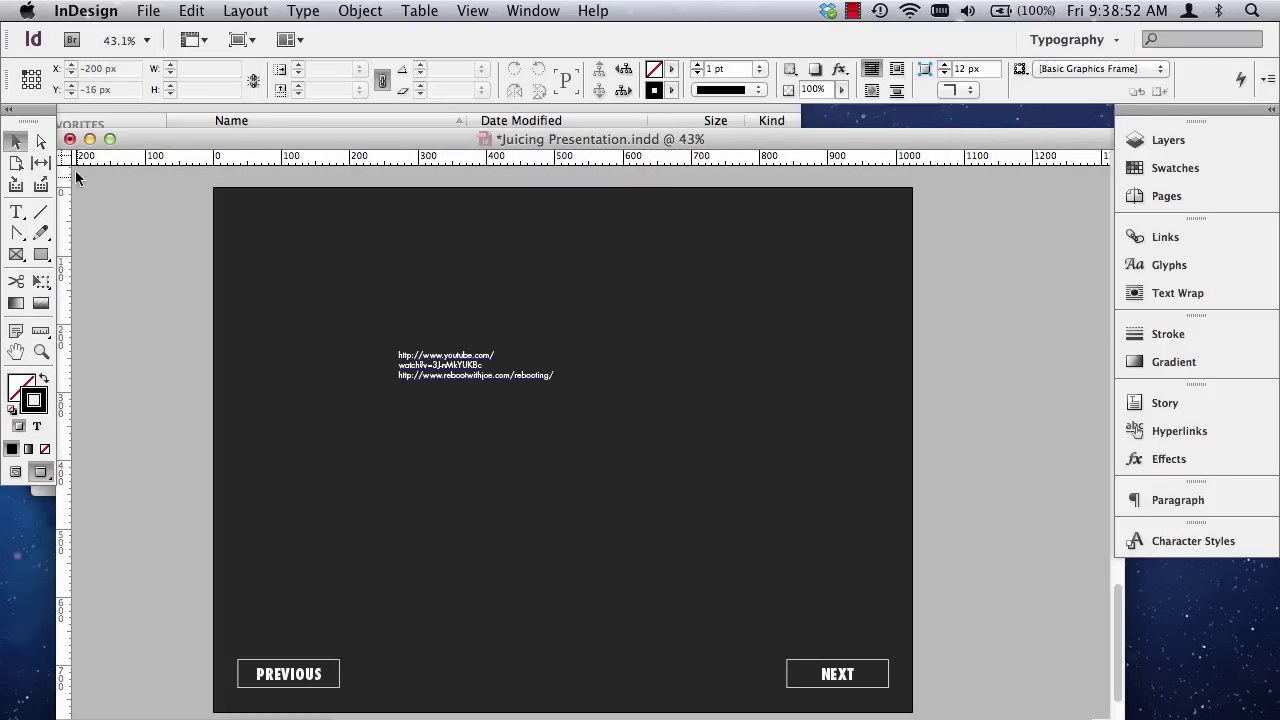
pyautogui.click(432, 396)
pyautogui.click(432, 396)
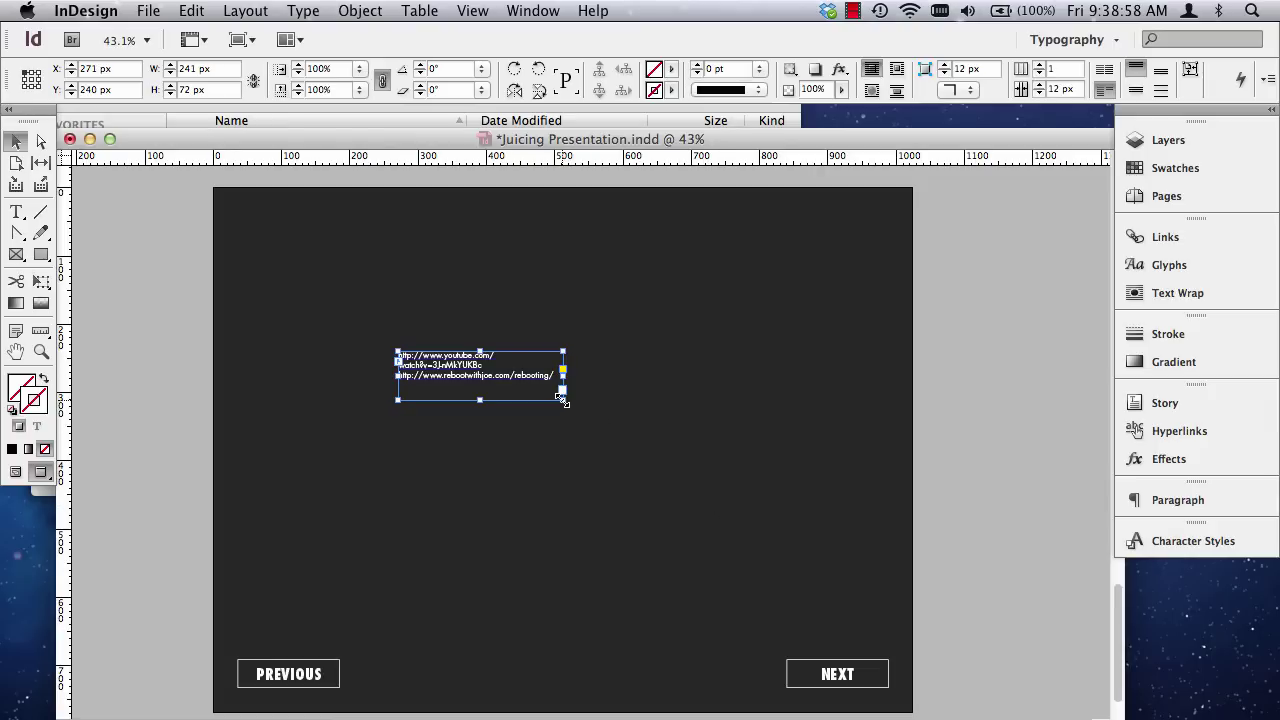
pyautogui.moveTo(562, 398); pyautogui.dragTo(611, 553)
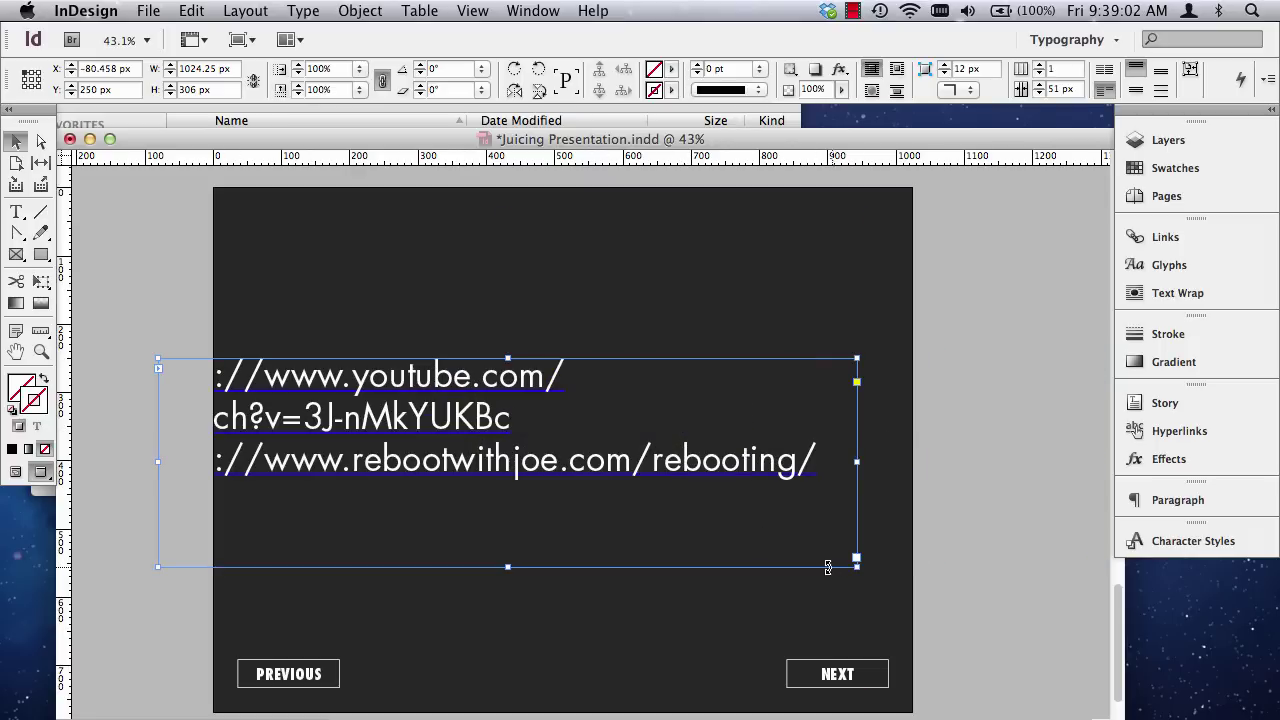
pyautogui.moveTo(834, 567); pyautogui.dragTo(1005, 603)
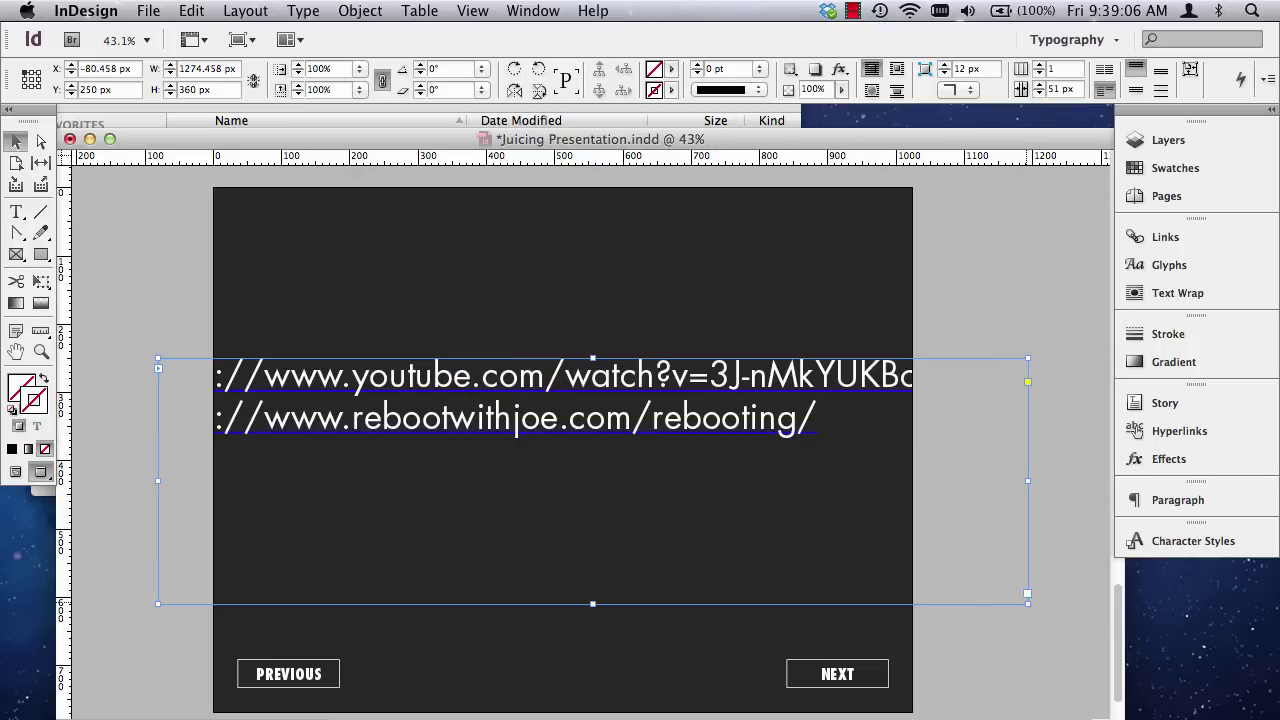
pyautogui.moveTo(1028, 594); pyautogui.dragTo(737, 506)
pyautogui.moveTo(543, 449); pyautogui.dragTo(746, 553)
pyautogui.moveTo(598, 495); pyautogui.dragTo(563, 514)
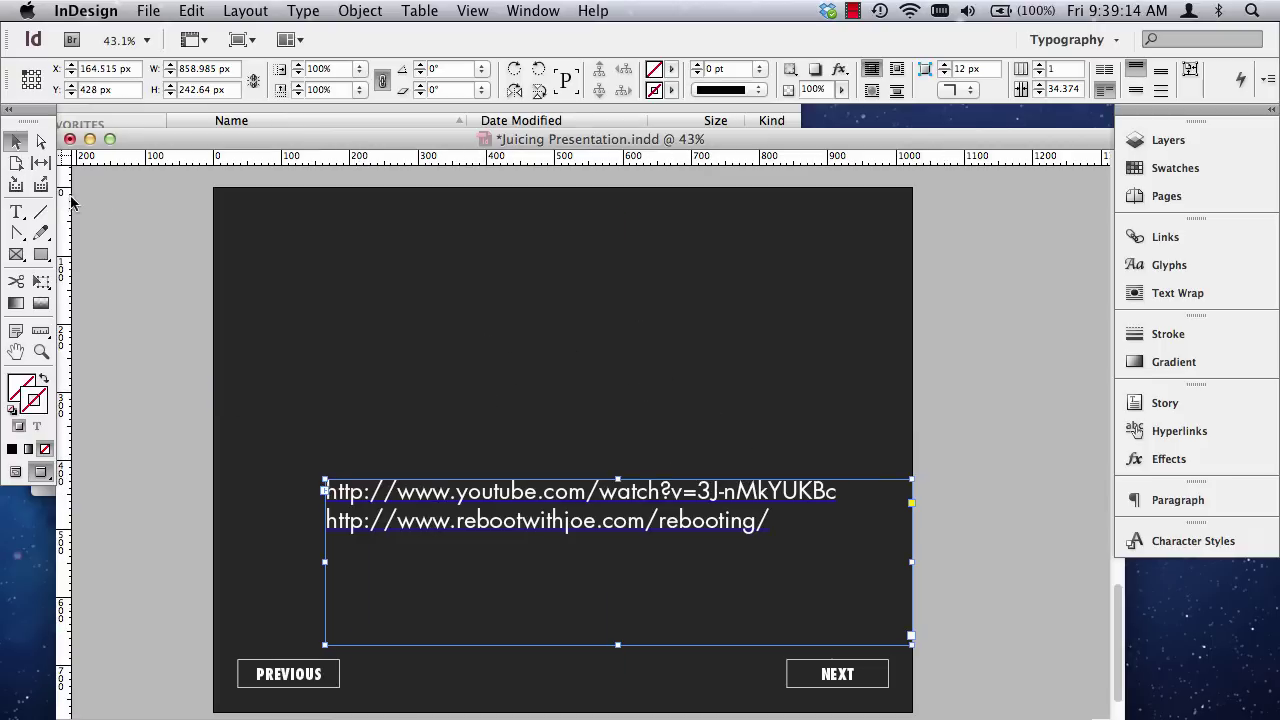
pyautogui.click(113, 233)
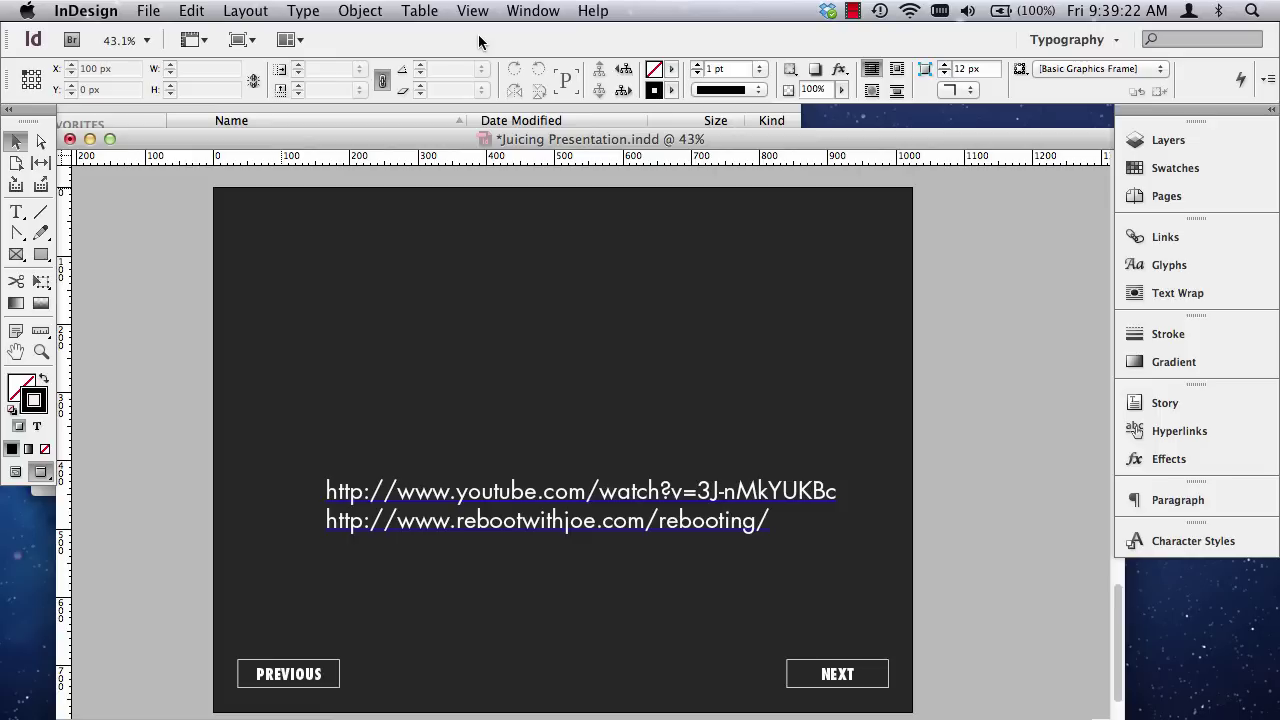
pyautogui.click(533, 10)
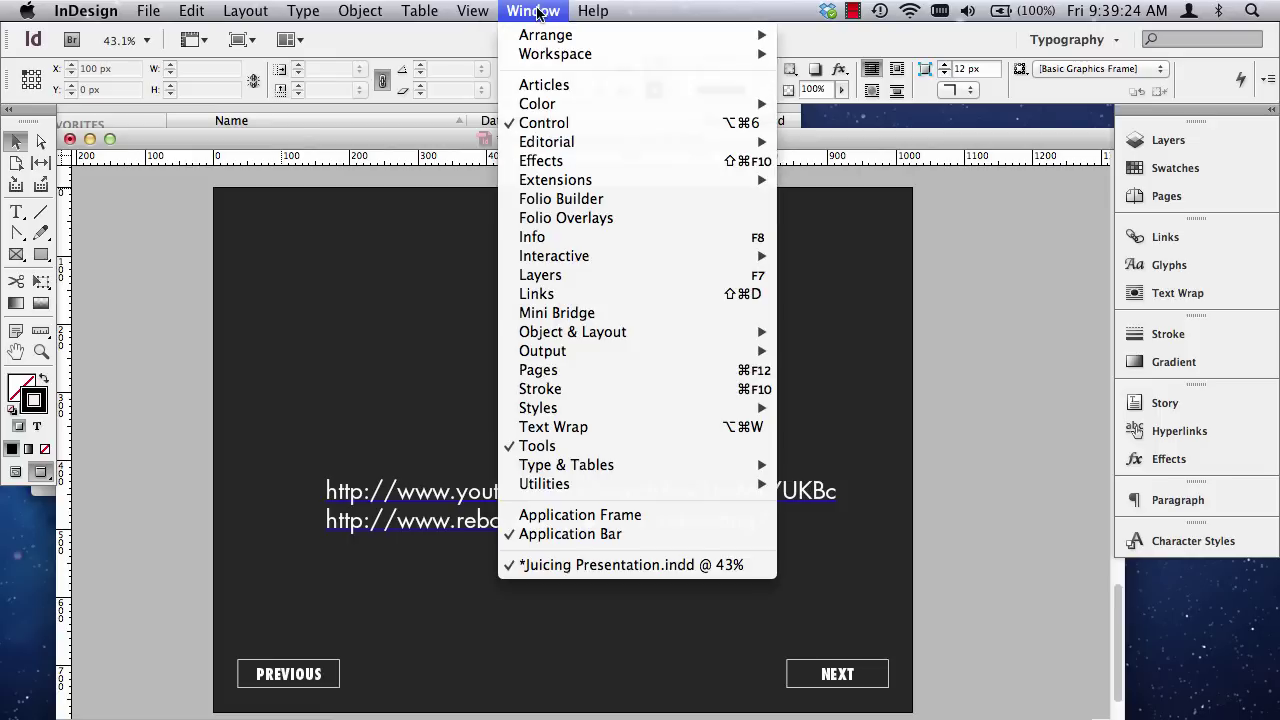
pyautogui.moveTo(600, 258)
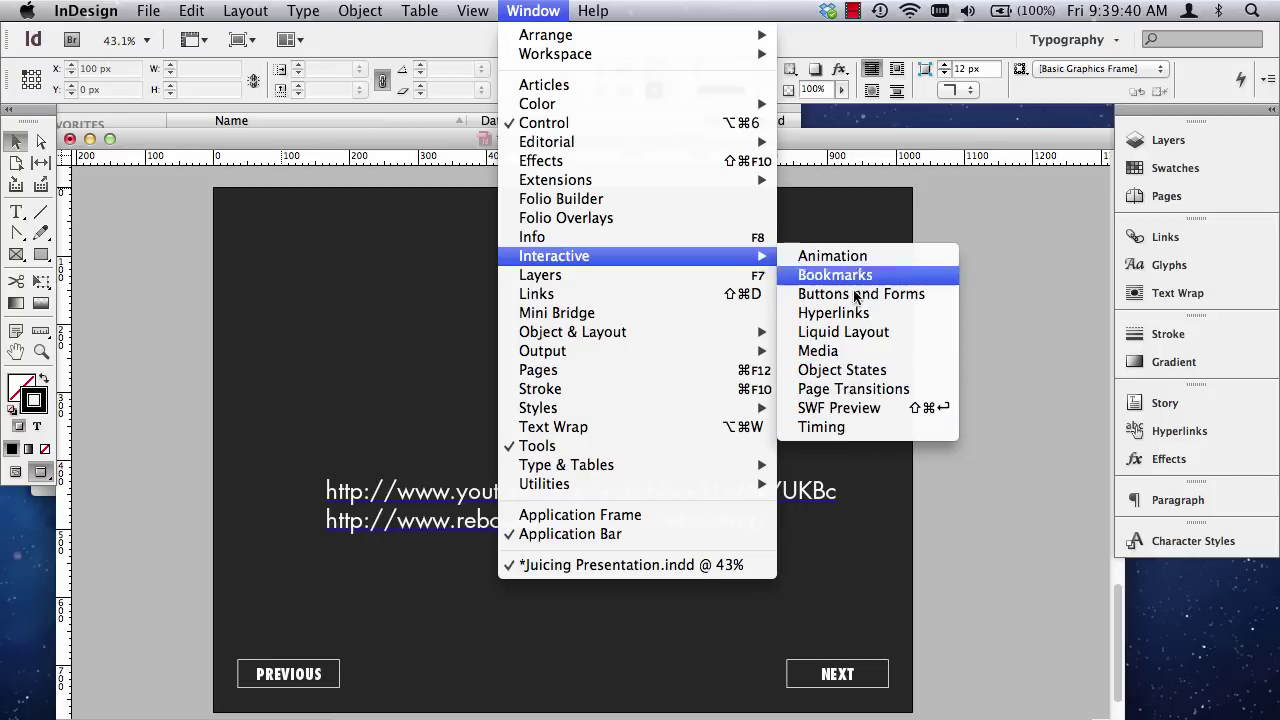
pyautogui.click(404, 488)
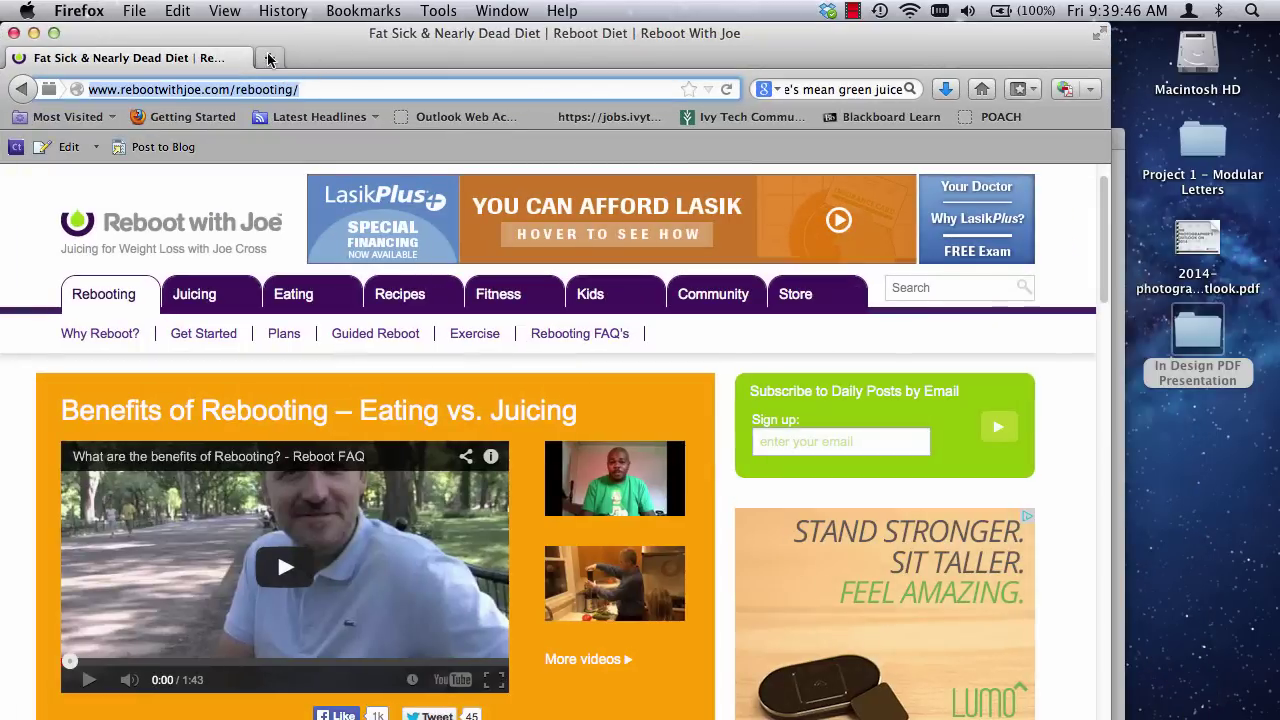
# Load the YouTube URL from the slide in a new Firefox tab.
pyautogui.click(268, 58)
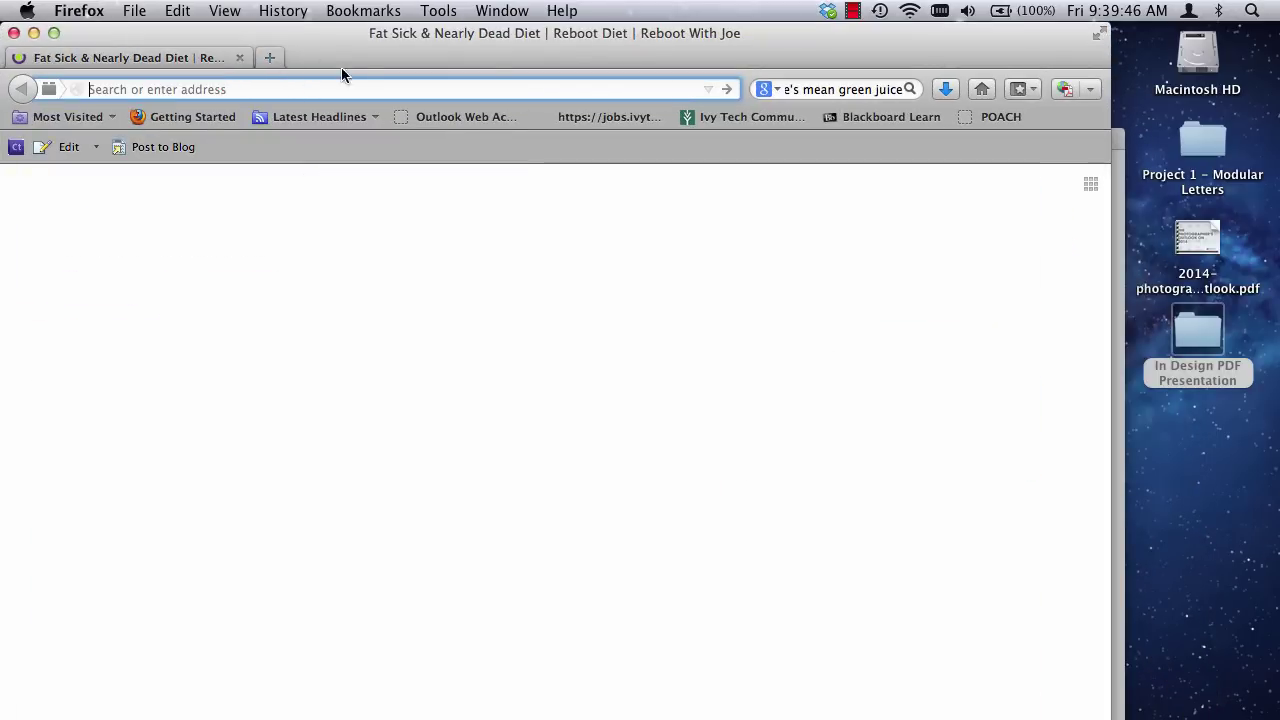
pyautogui.click(54, 33)
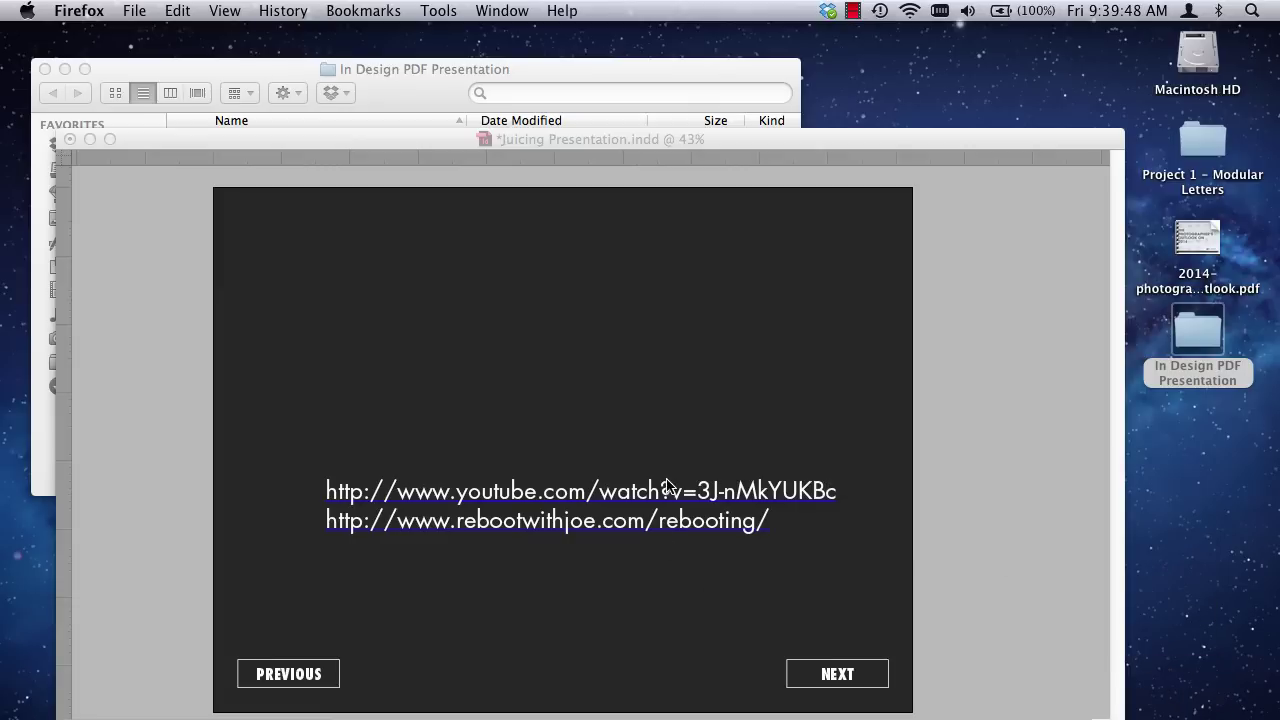
pyautogui.click(846, 490)
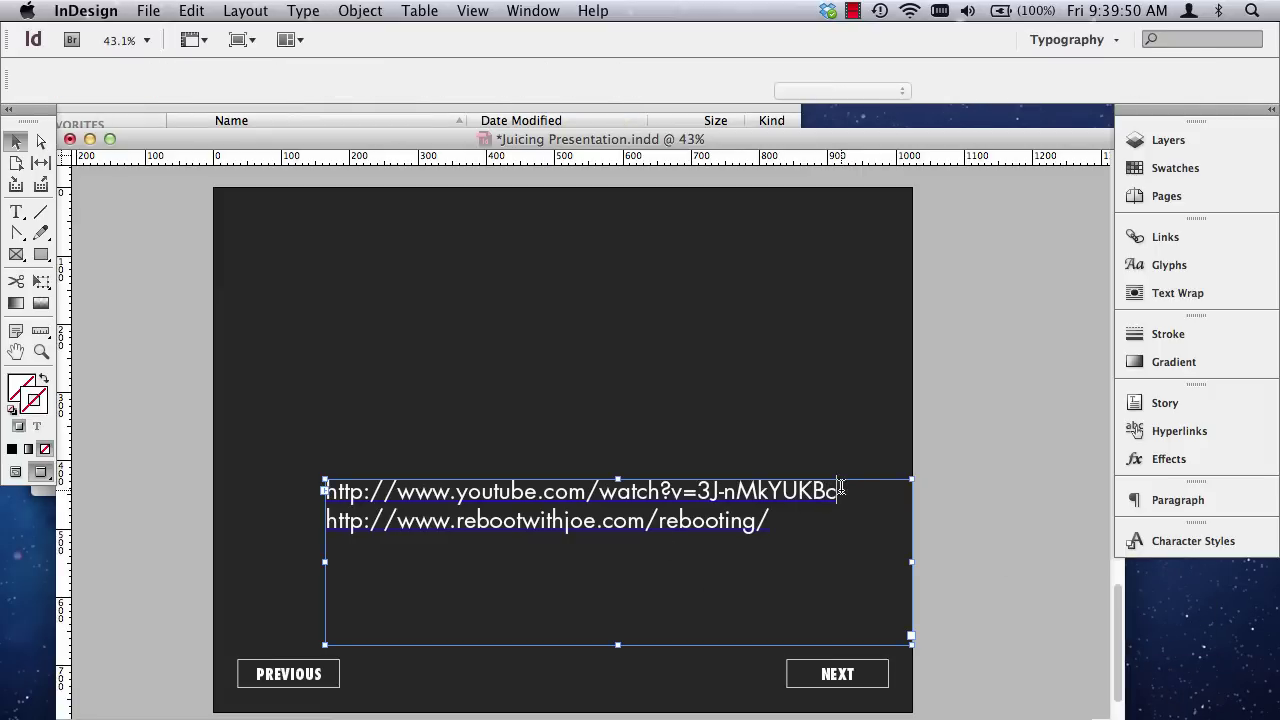
pyautogui.doubleClick(841, 487)
pyautogui.moveTo(841, 487); pyautogui.dragTo(292, 488)
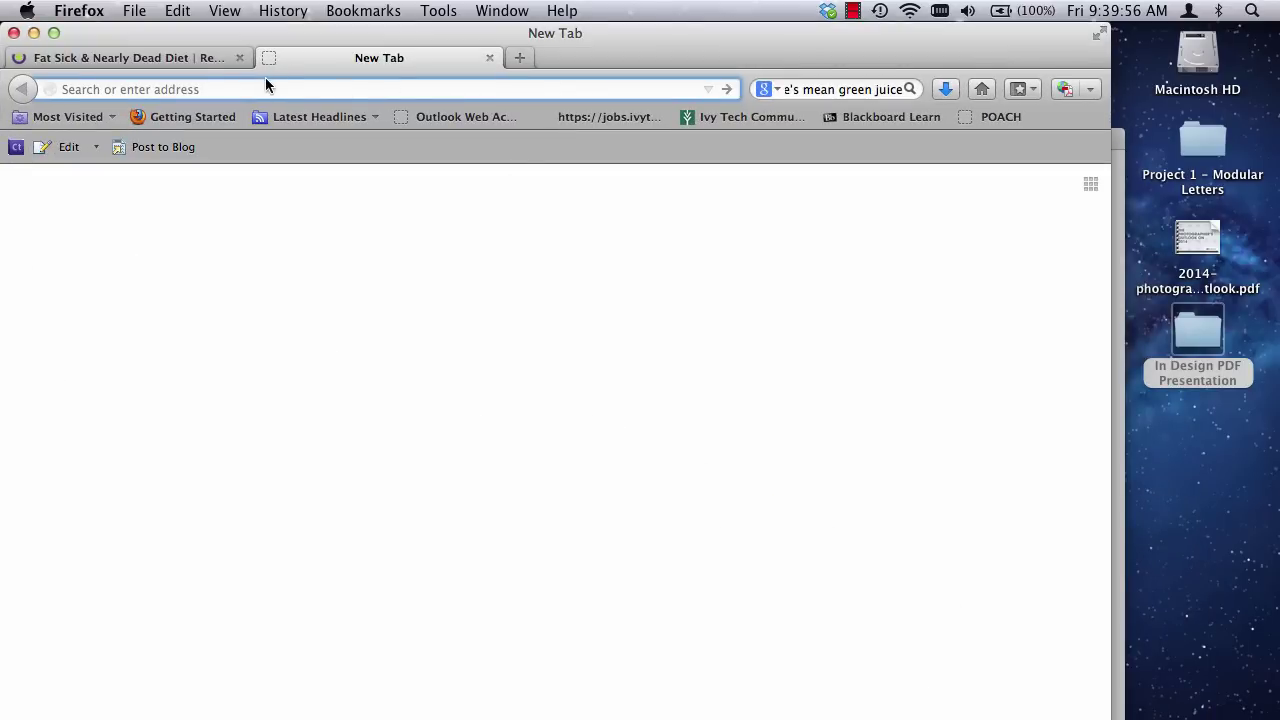
pyautogui.write('http://www.youtube.com/watch?v=3J-nMkYUKBc')
pyautogui.press('Return')
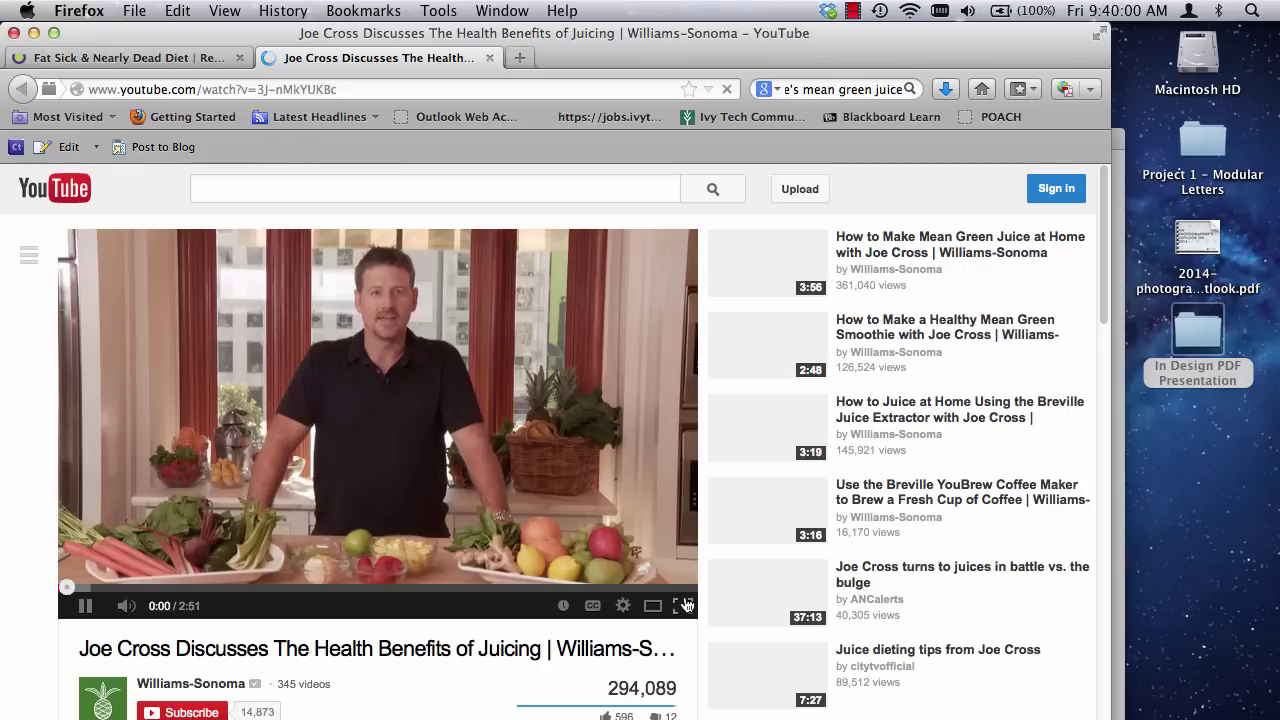
# Mute the computer's sound and pause the video at 0:11.
pyautogui.click(687, 606)
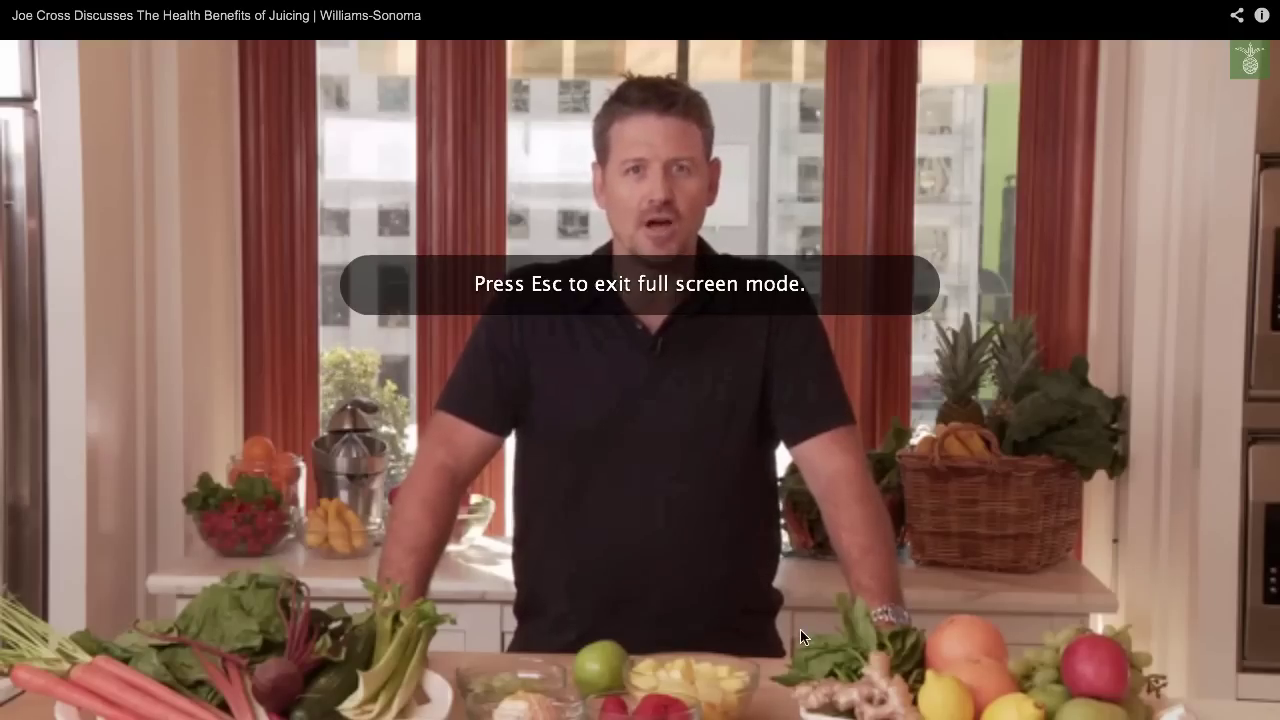
pyautogui.press('Escape')
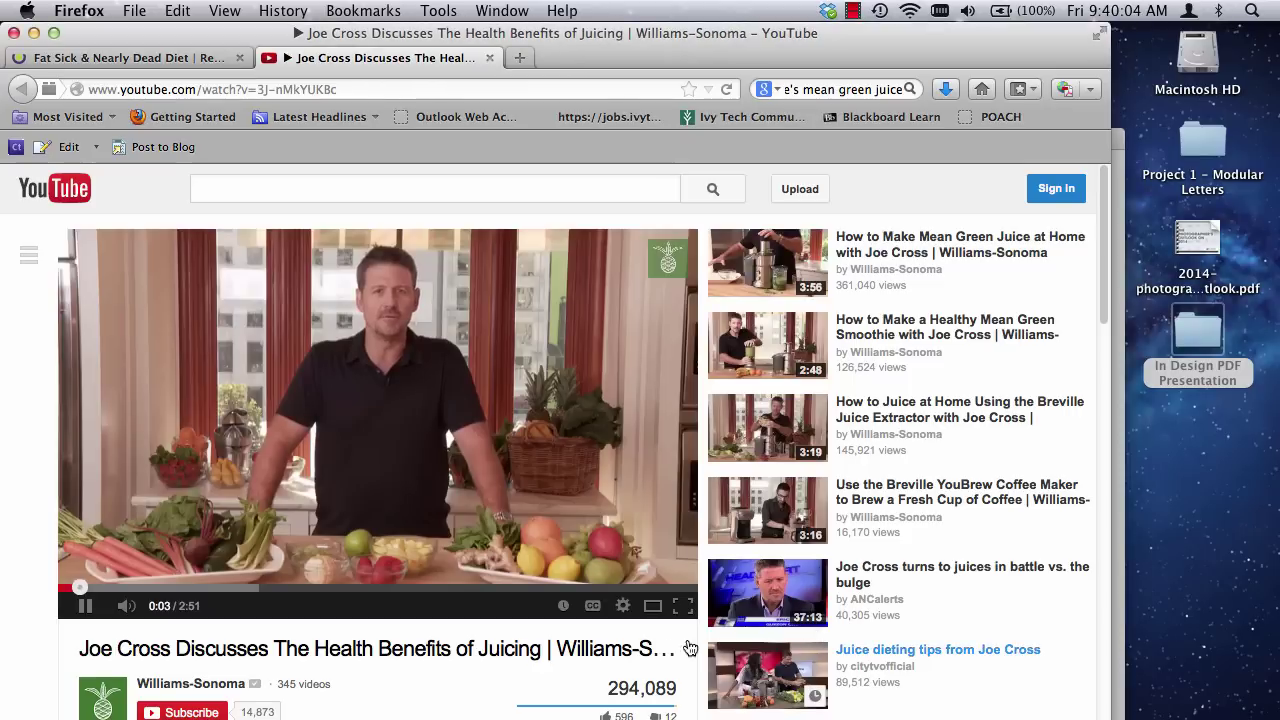
pyautogui.click(967, 11)
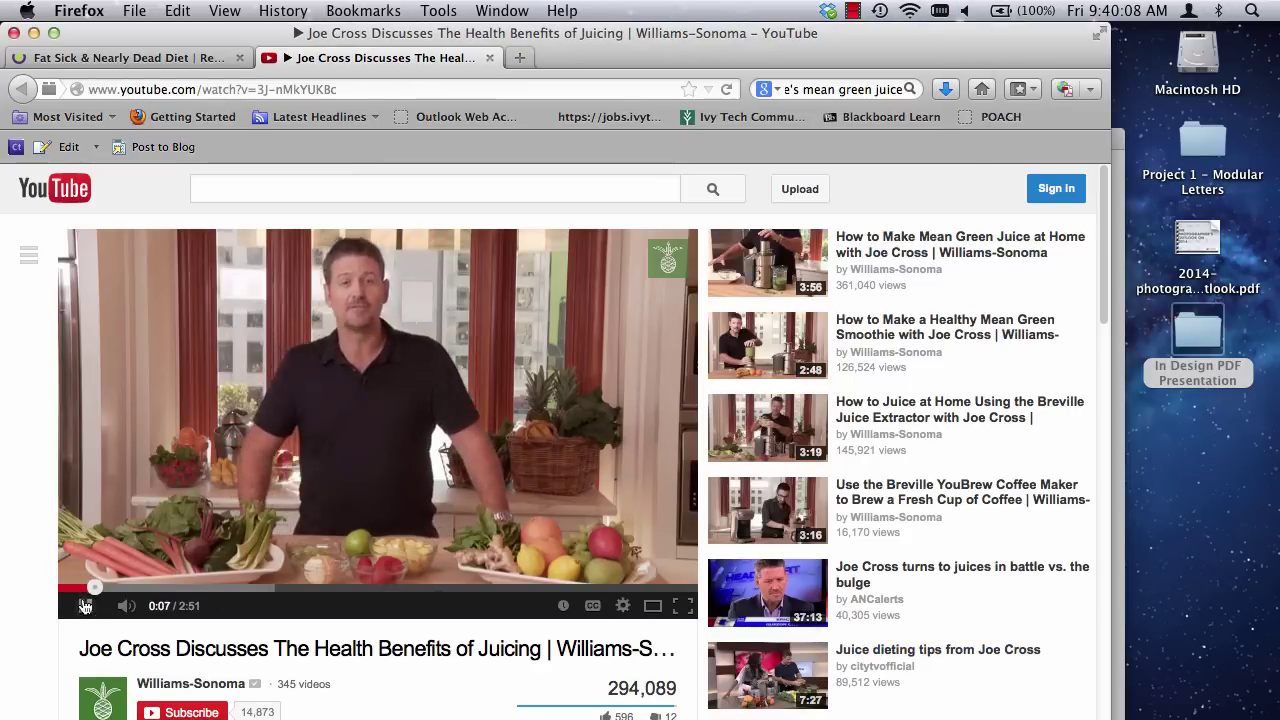
pyautogui.click(420, 432)
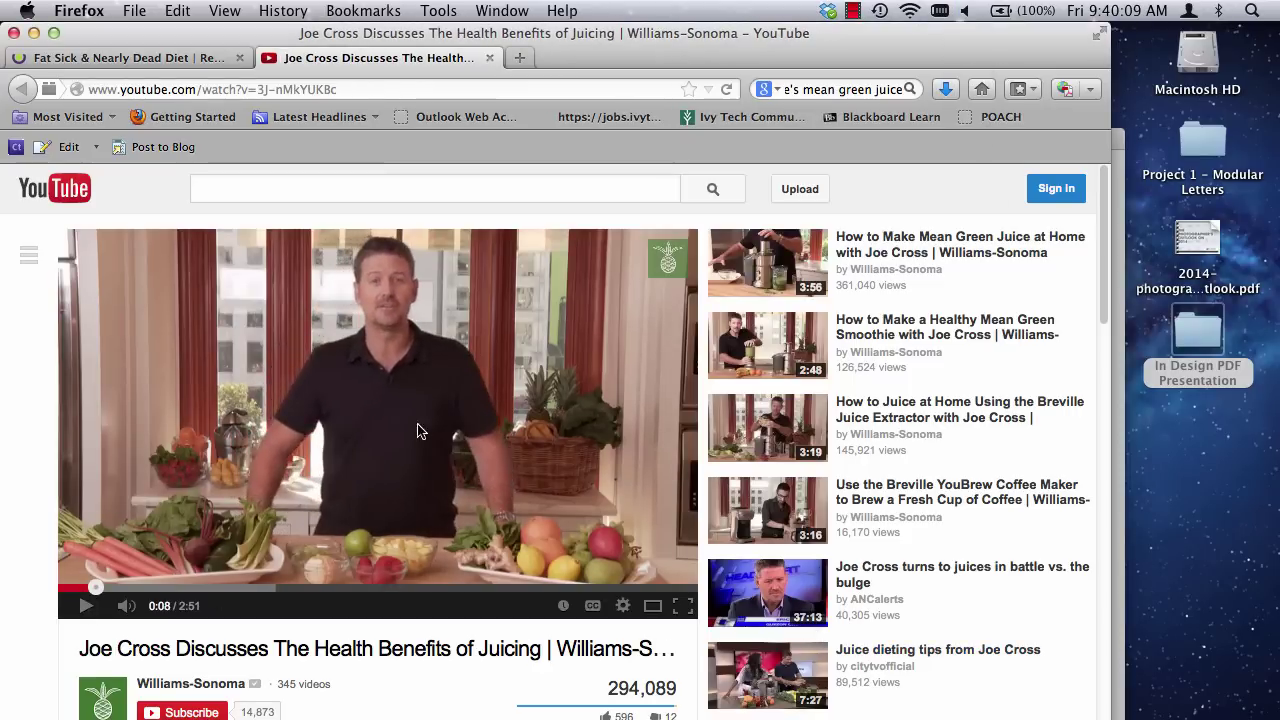
pyautogui.click(86, 606)
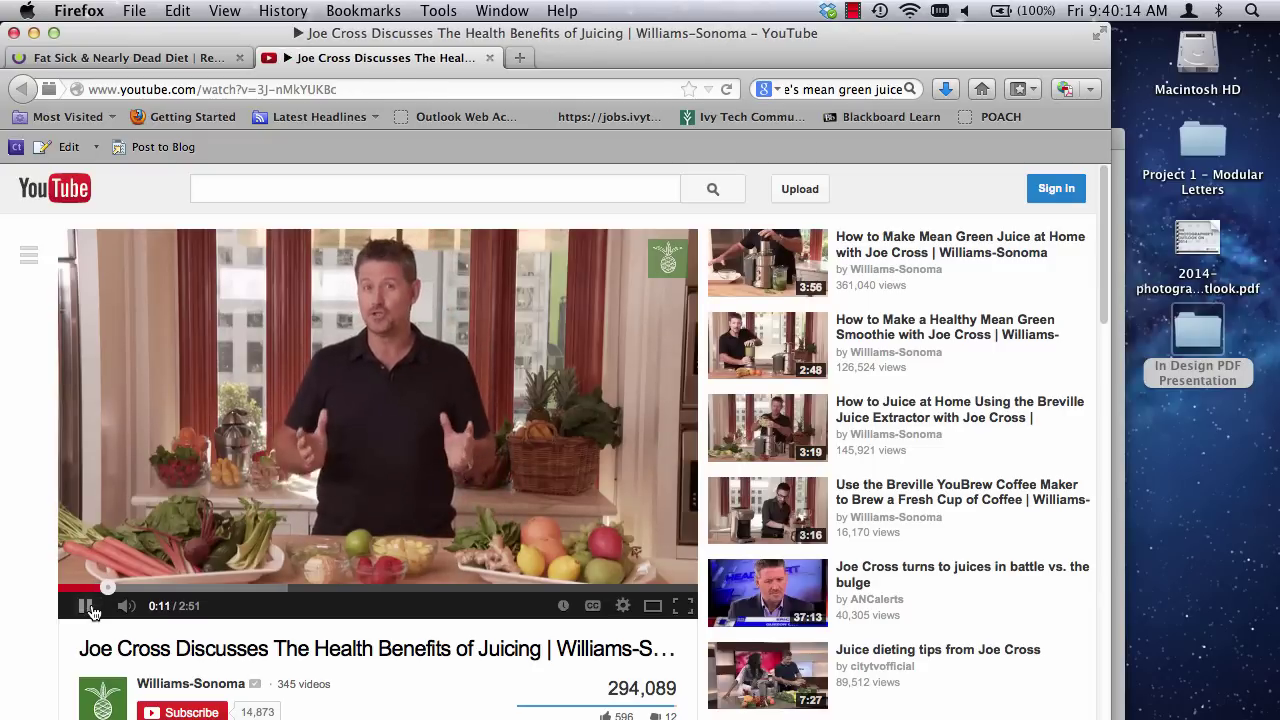
pyautogui.click(86, 606)
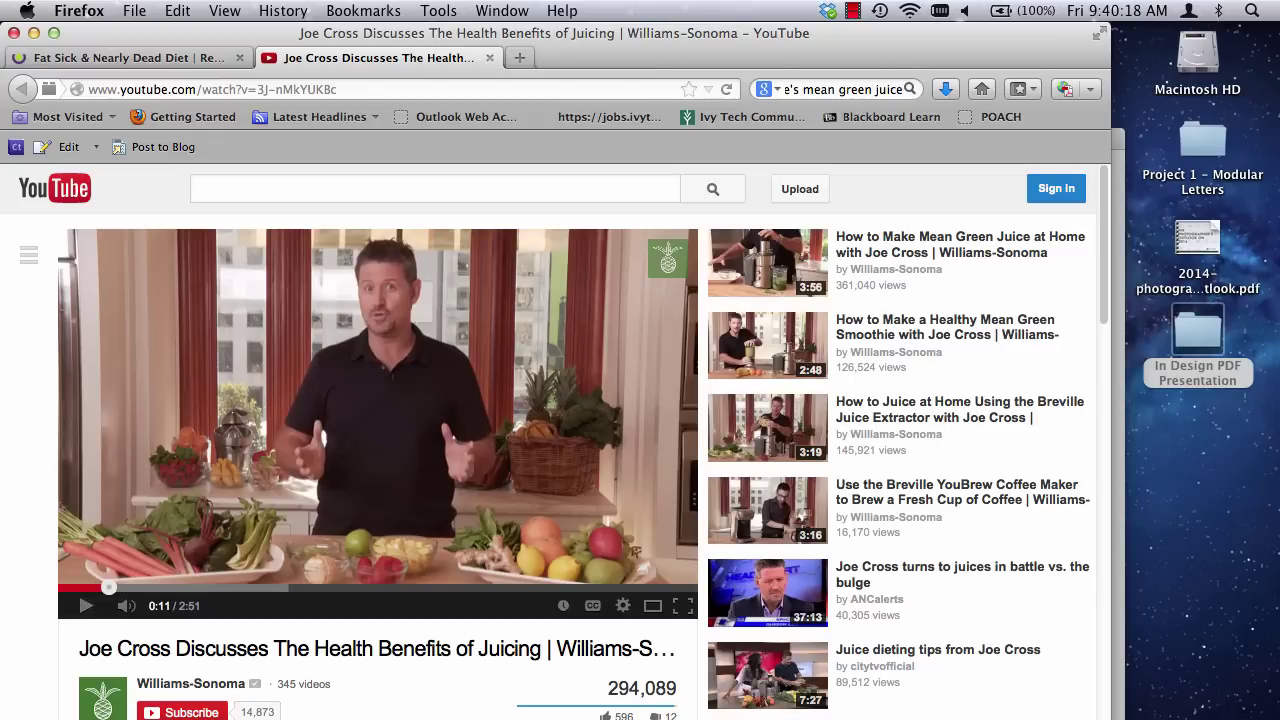
pyautogui.click(866, 650)
# Screenshot the full-screen paused video and select the new Screen Shot file on the desktop.
pyautogui.click(684, 606)
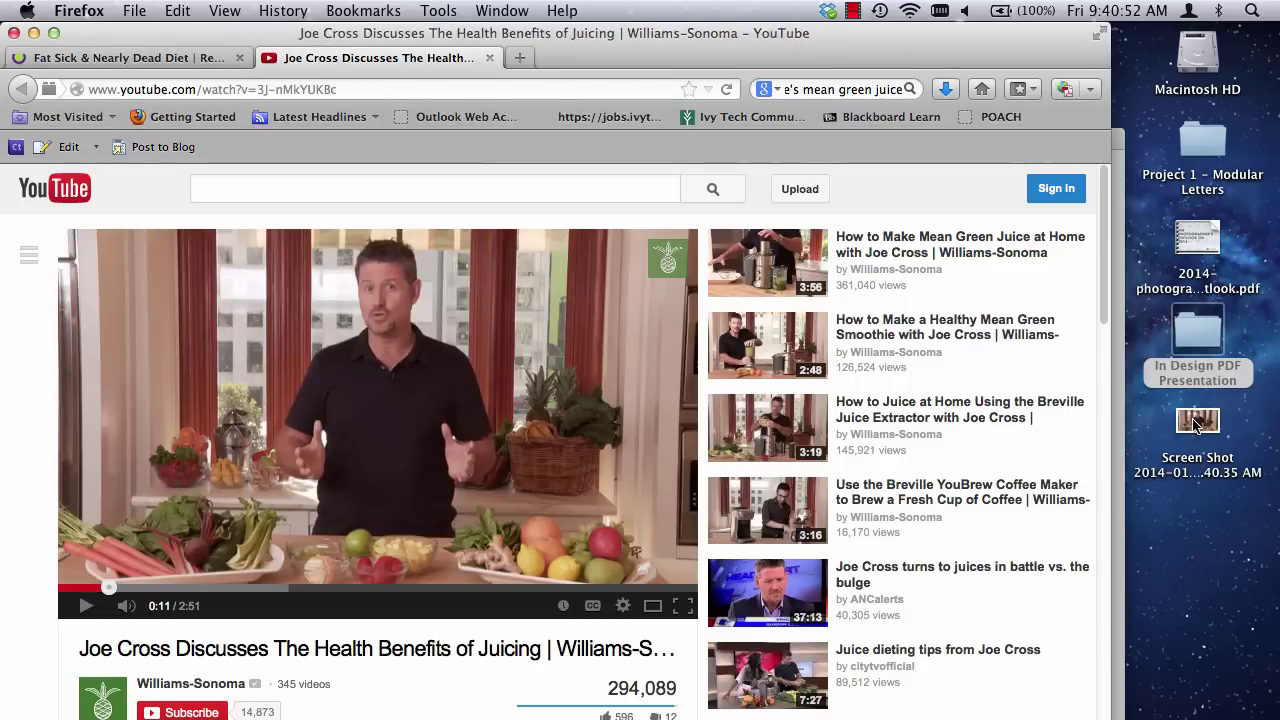
pyautogui.click(1198, 458)
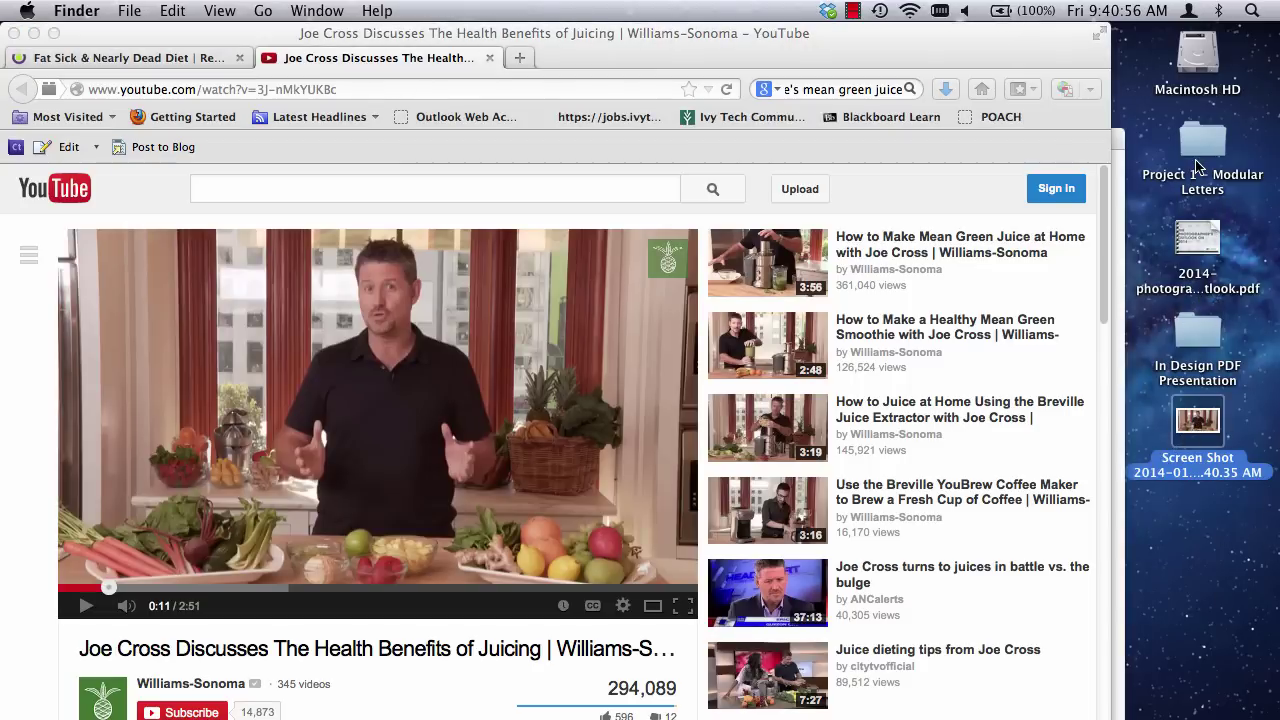
# Move the desktop Screen Shot file into the In Design PDF Presentation folder and close the folder.
pyautogui.doubleClick(1198, 338)
pyautogui.click(1200, 422)
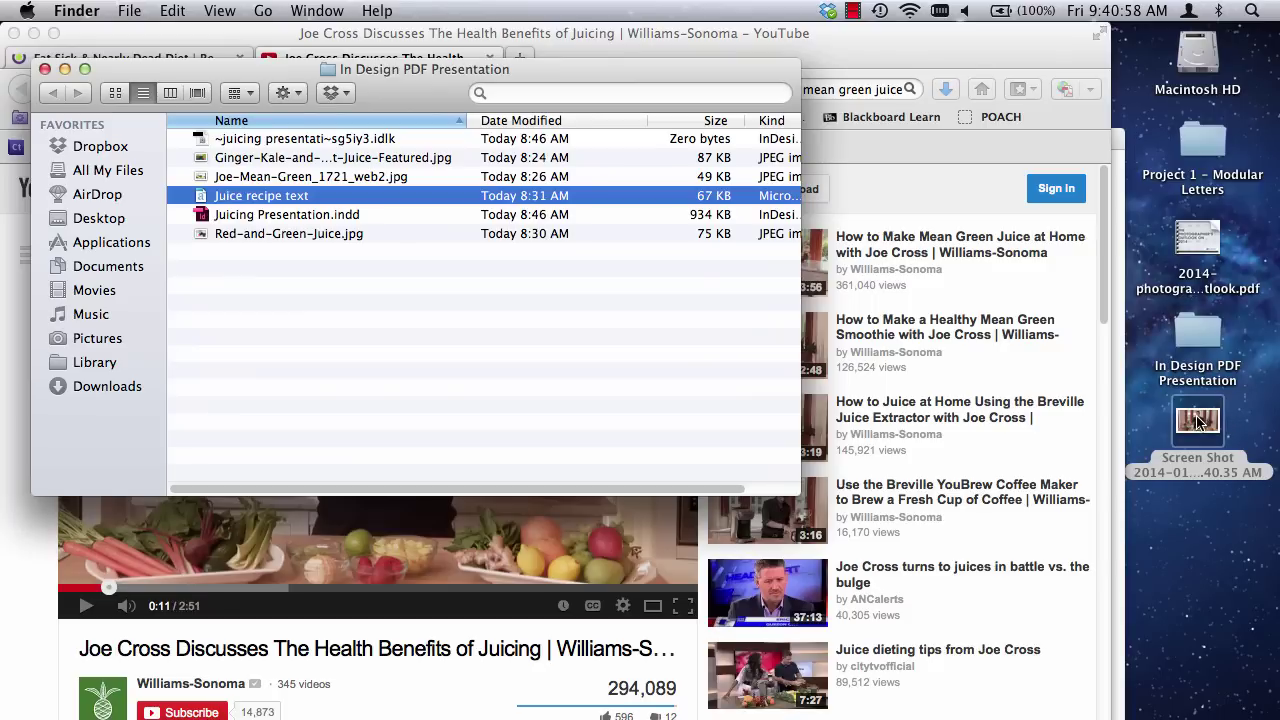
pyautogui.moveTo(1200, 422); pyautogui.dragTo(320, 262)
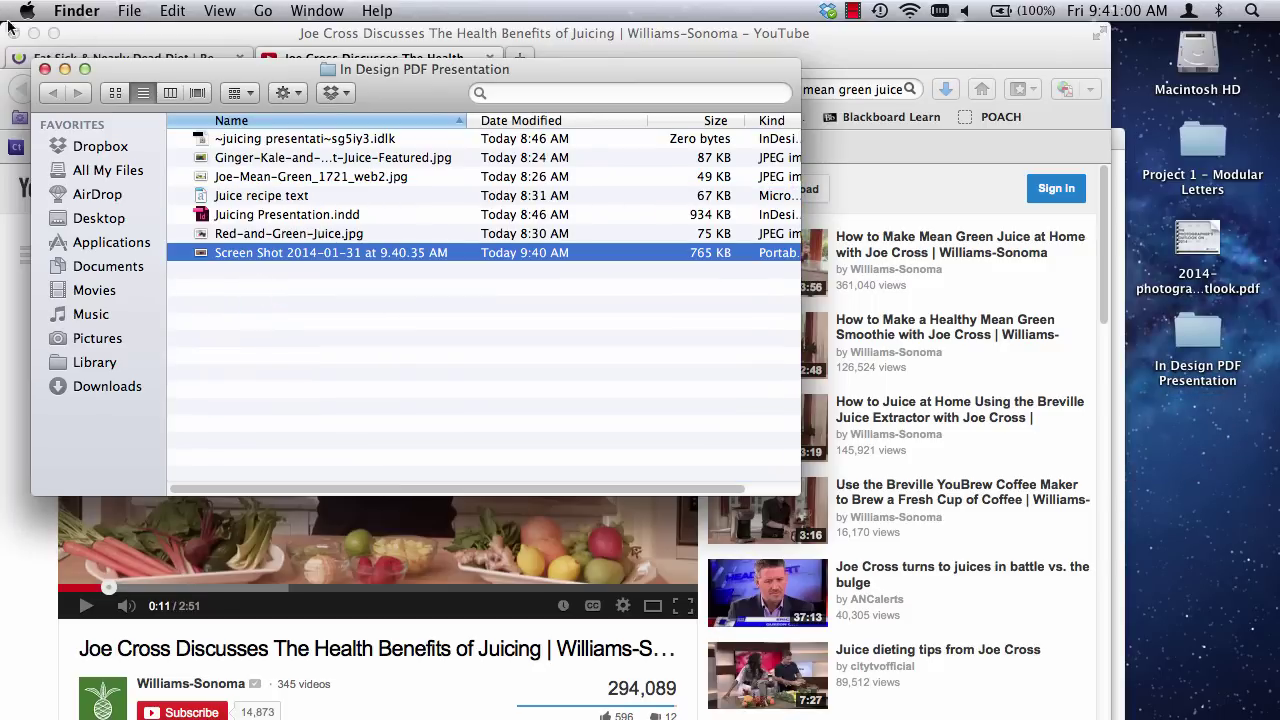
pyautogui.click(322, 258)
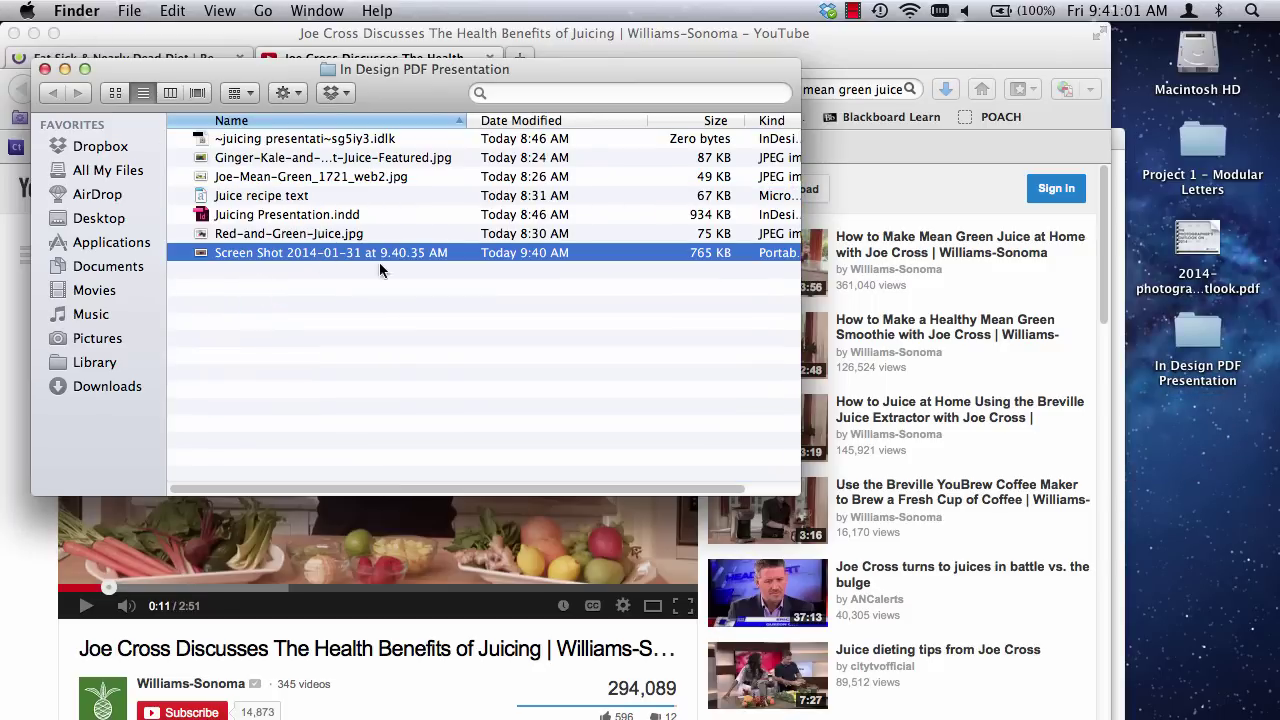
pyautogui.click(44, 69)
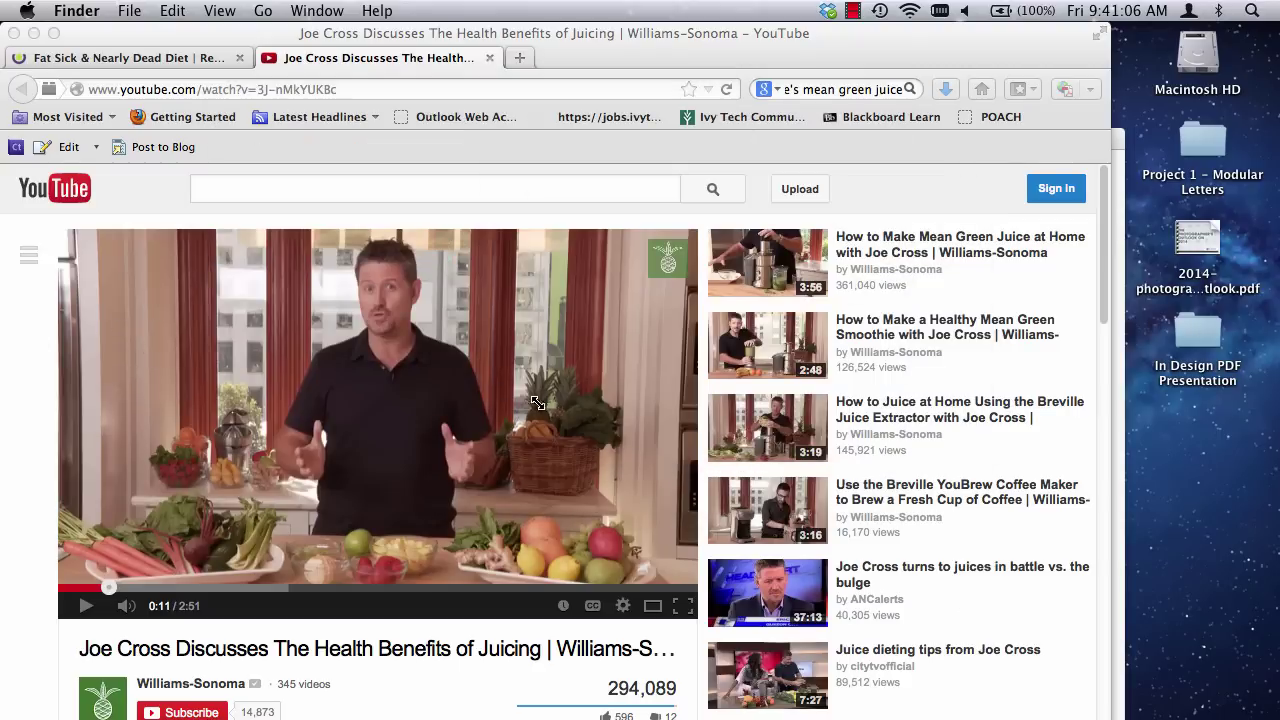
# Rewind and reload the juicing video page, pausing it near the start.
pyautogui.click(90, 597)
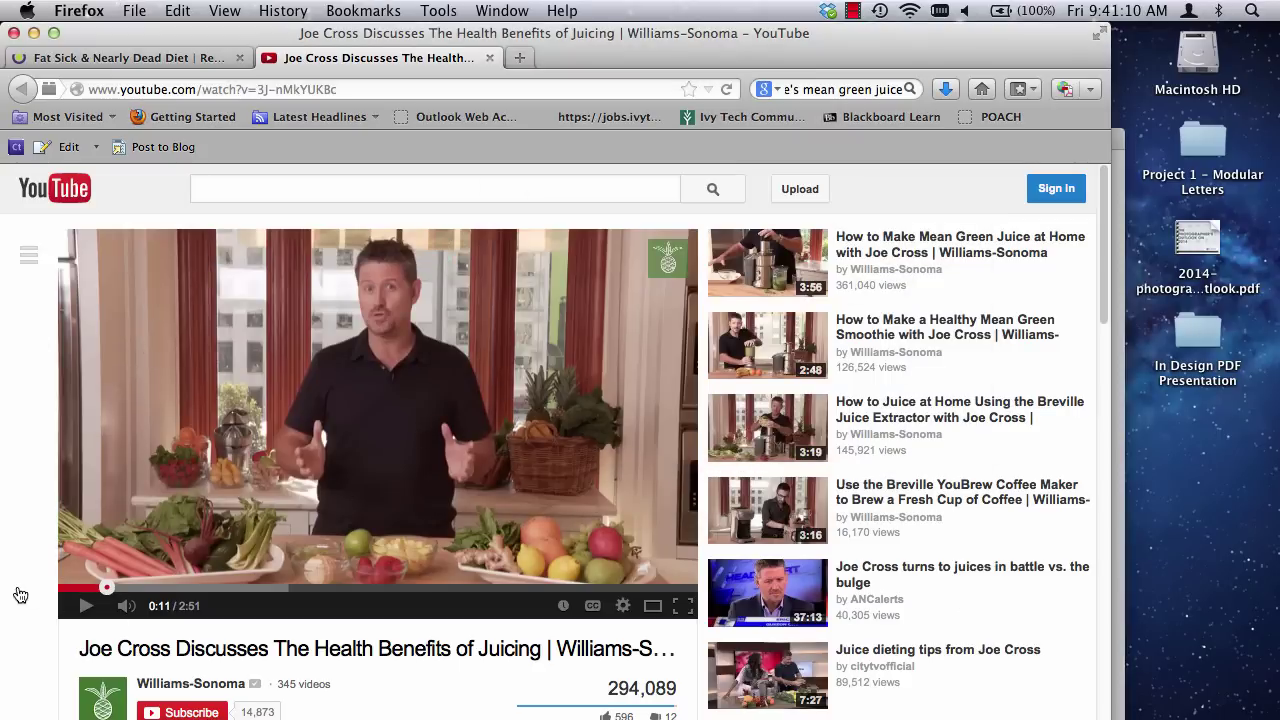
pyautogui.click(62, 588)
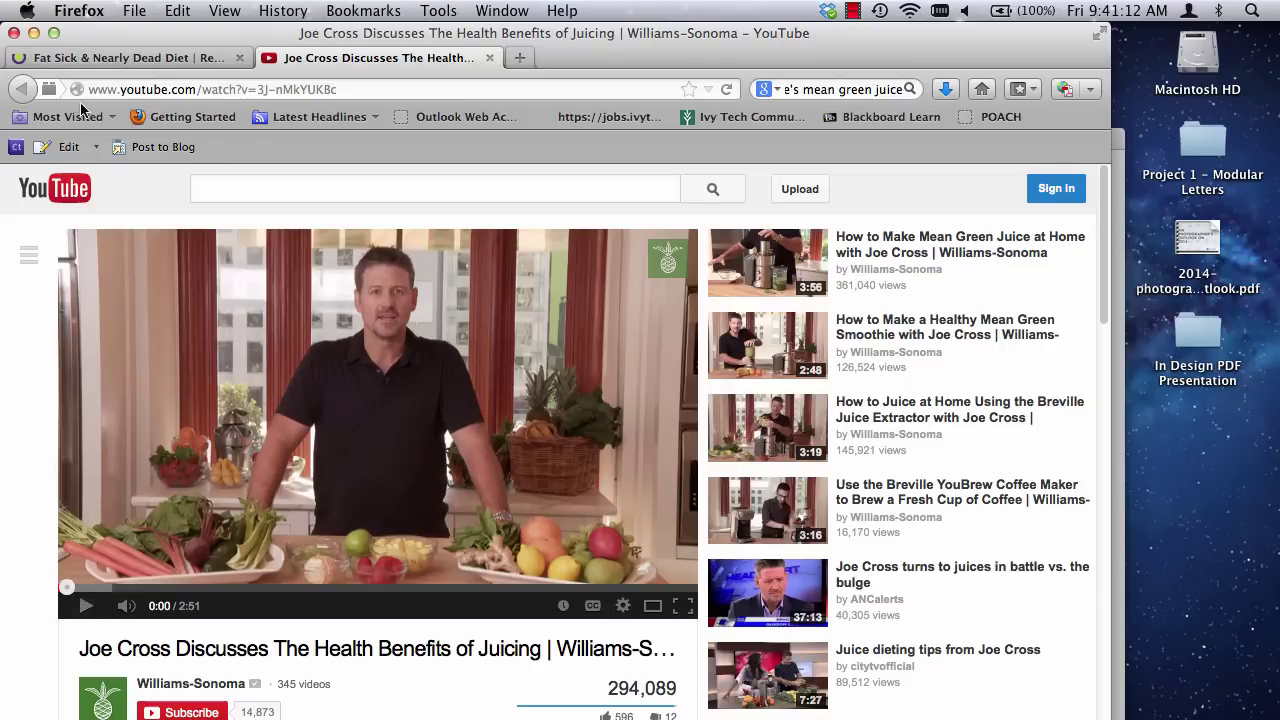
pyautogui.click(157, 89)
pyautogui.press('Return')
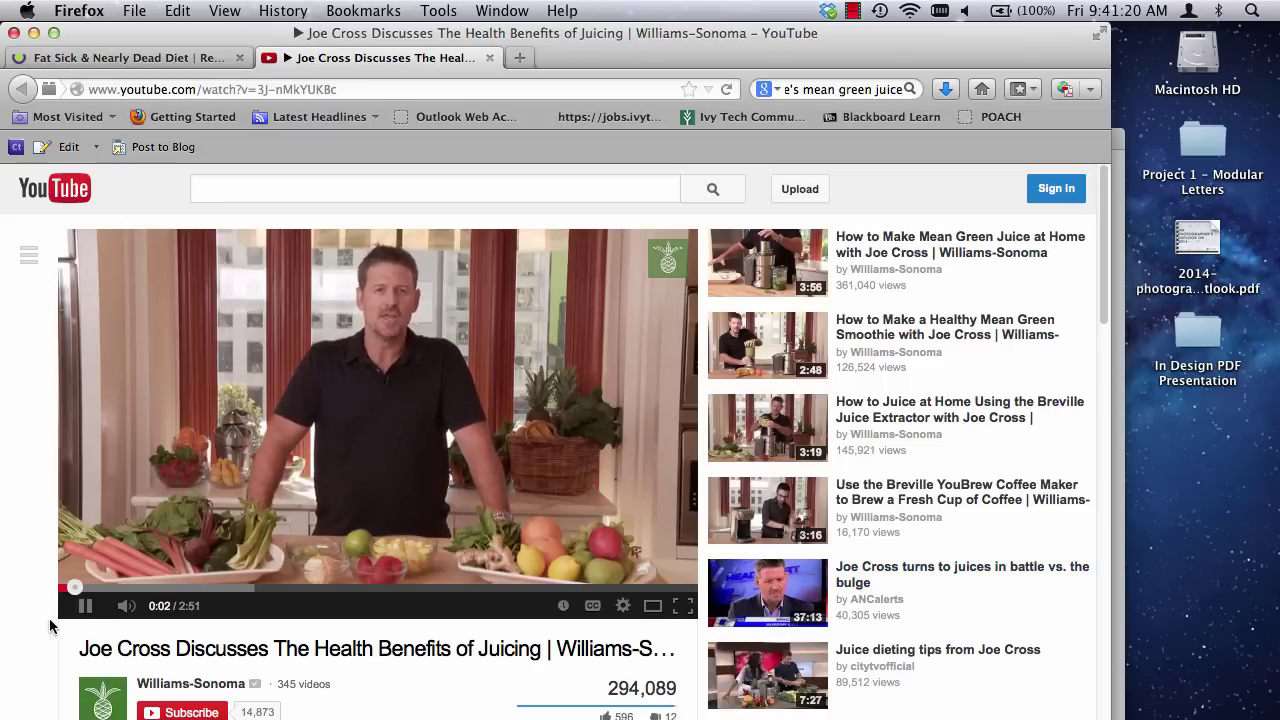
pyautogui.click(85, 605)
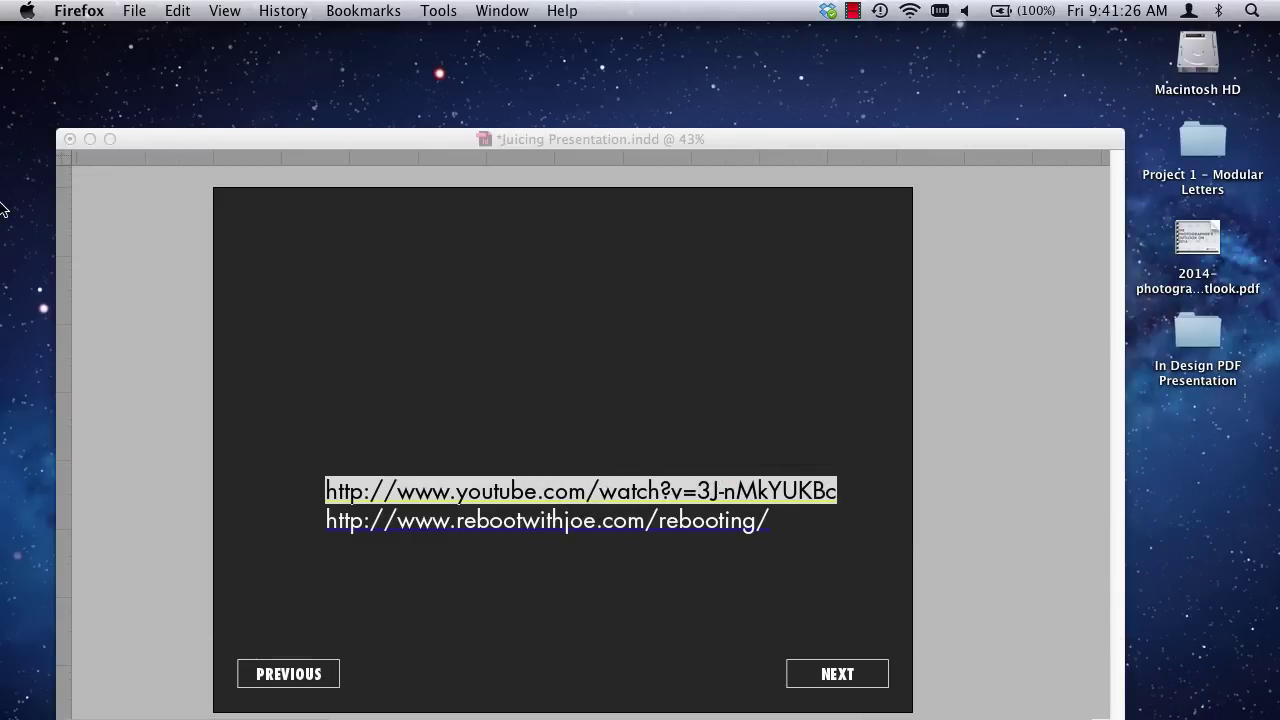
# Place the Screen Shot PNG onto the final slide.
pyautogui.click(385, 349)
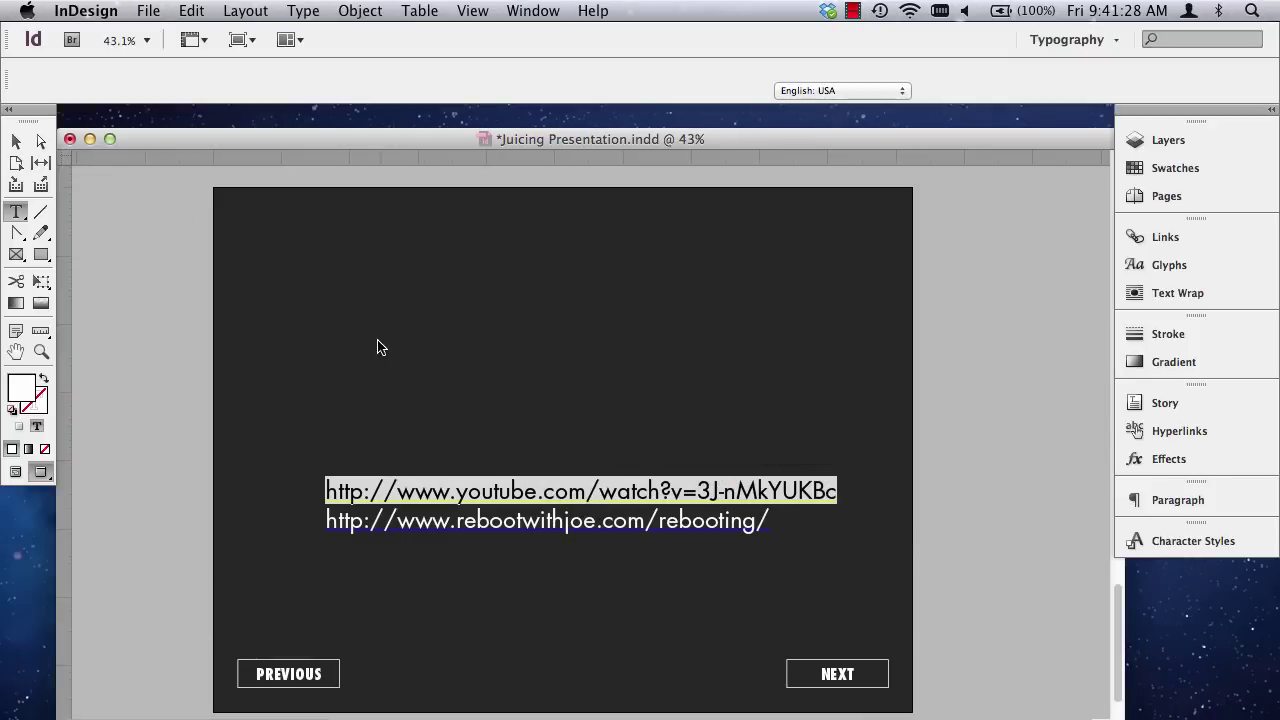
pyautogui.click(15, 143)
pyautogui.click(117, 229)
pyautogui.click(148, 10)
pyautogui.click(171, 288)
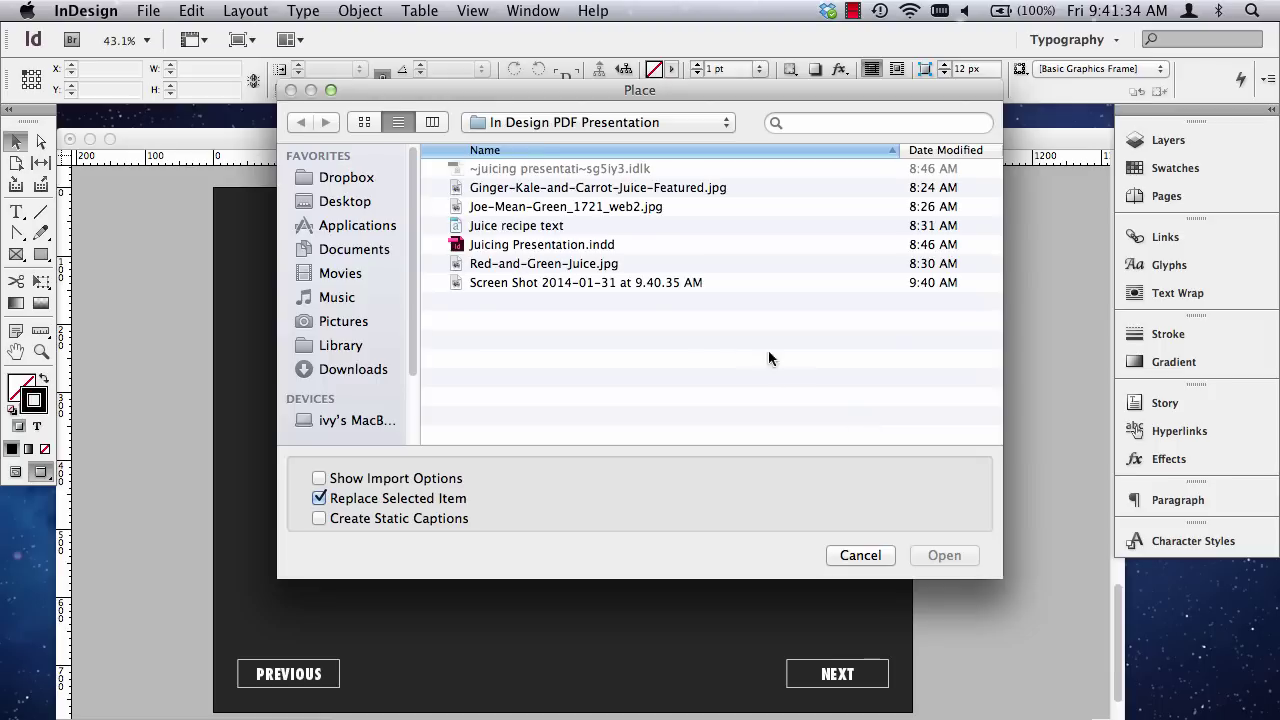
pyautogui.click(509, 282)
pyautogui.click(944, 555)
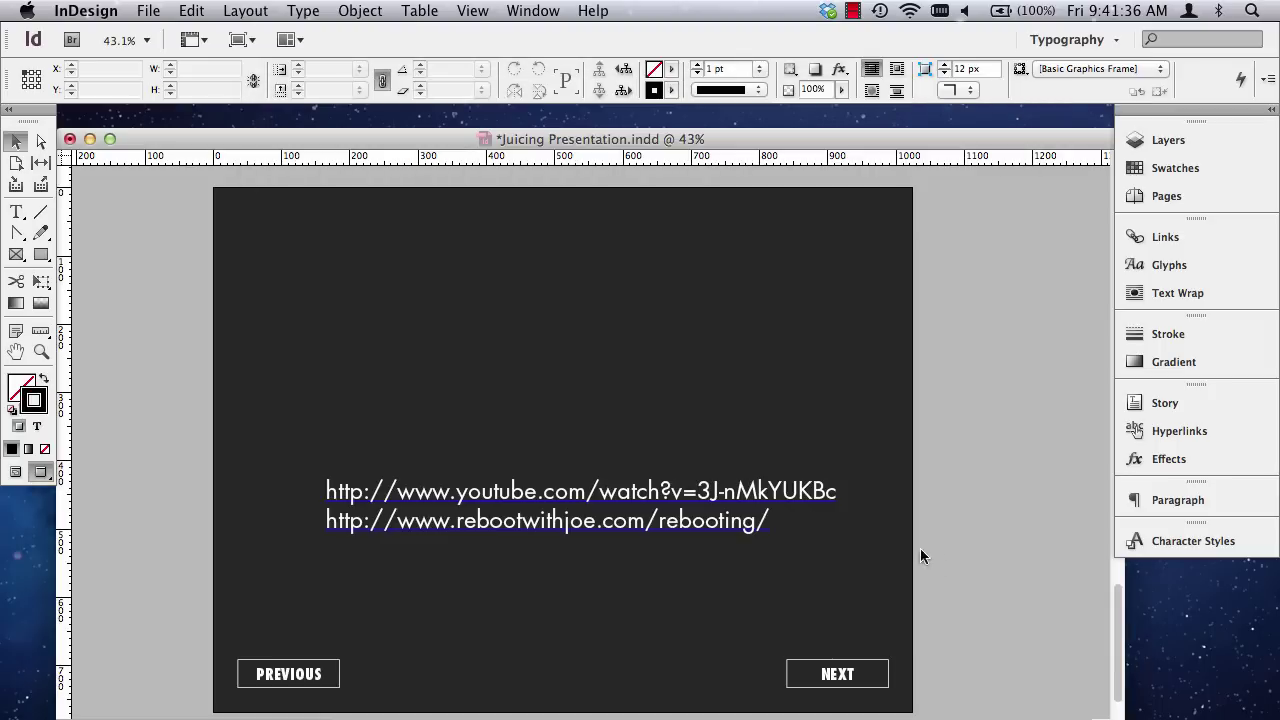
pyautogui.click(748, 381)
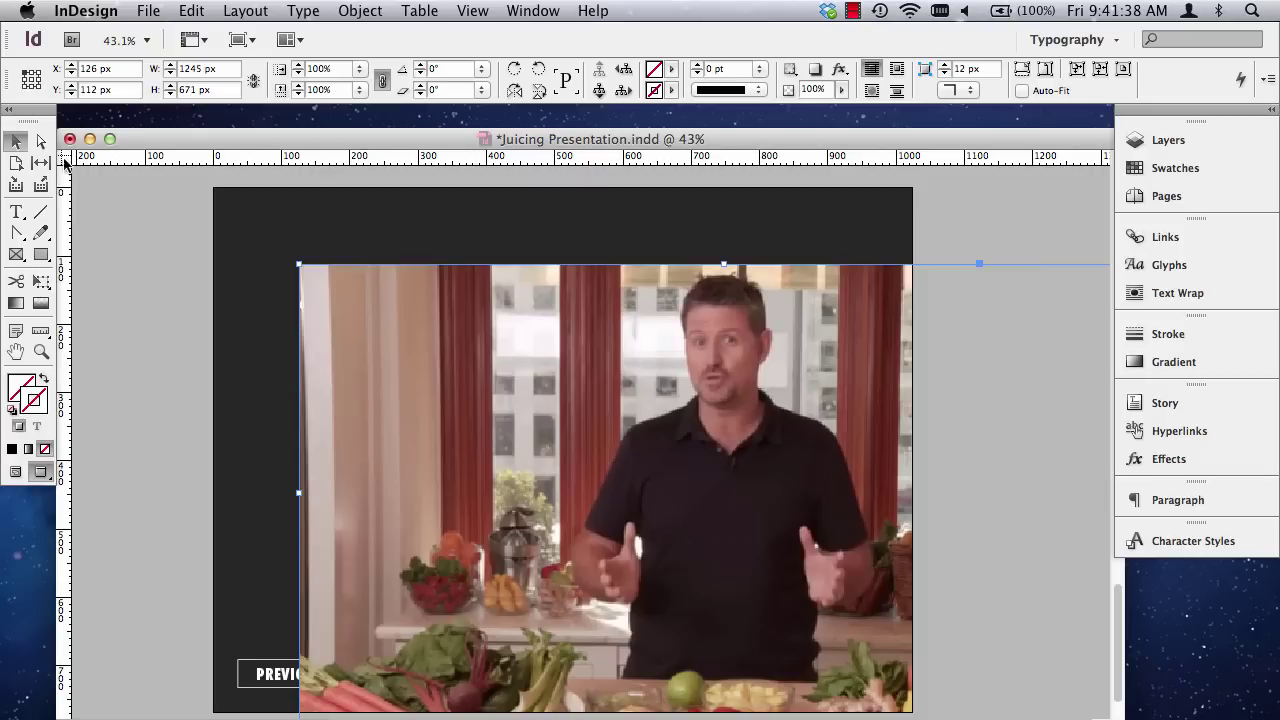
pyautogui.click(15, 143)
pyautogui.moveTo(740, 364); pyautogui.dragTo(691, 330)
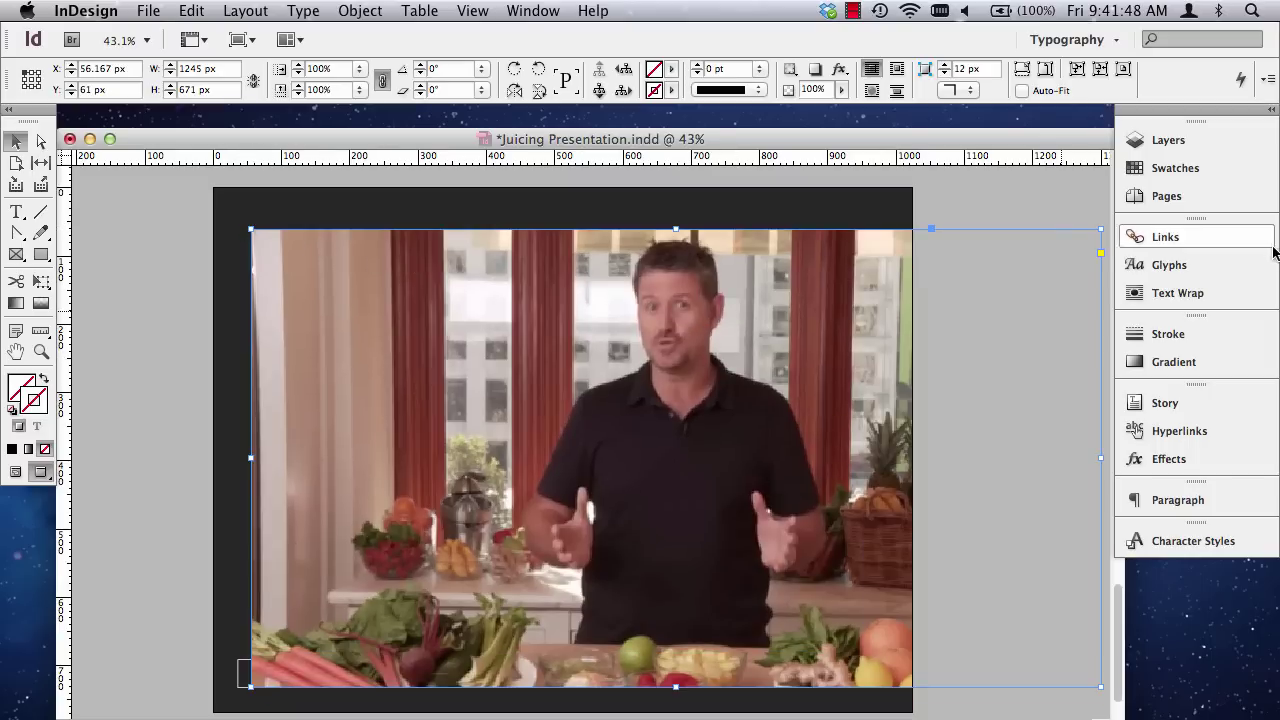
# Scale the screenshot to 542.92 × 292.61 px and centre it above the web addresses.
pyautogui.click(1165, 237)
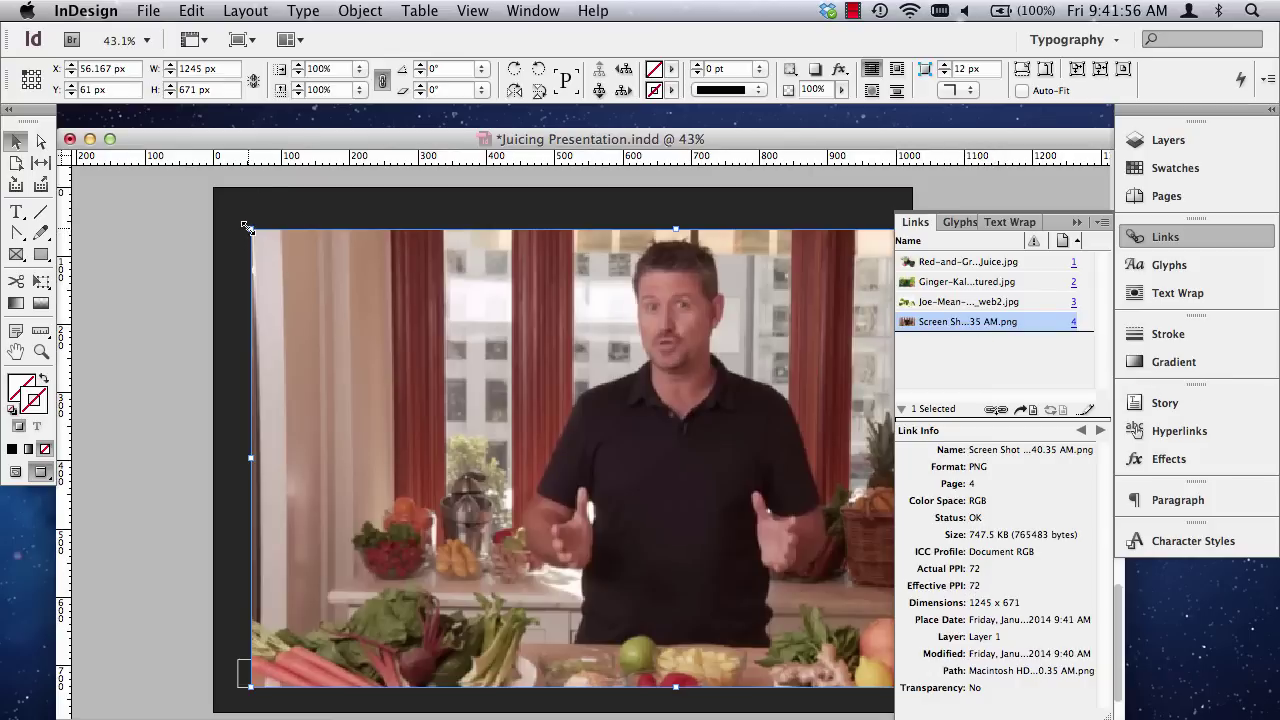
pyautogui.moveTo(247, 227); pyautogui.dragTo(632, 435)
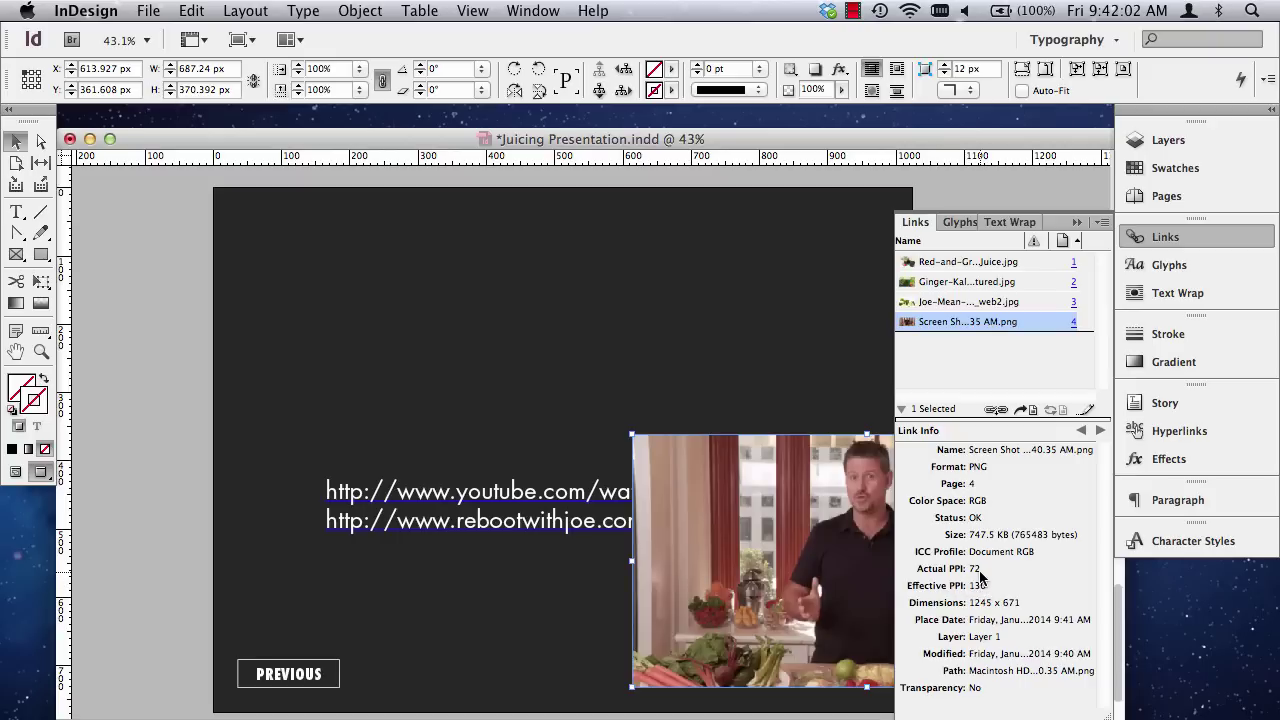
pyautogui.moveTo(848, 494); pyautogui.dragTo(556, 280)
pyautogui.moveTo(805, 473); pyautogui.dragTo(710, 421)
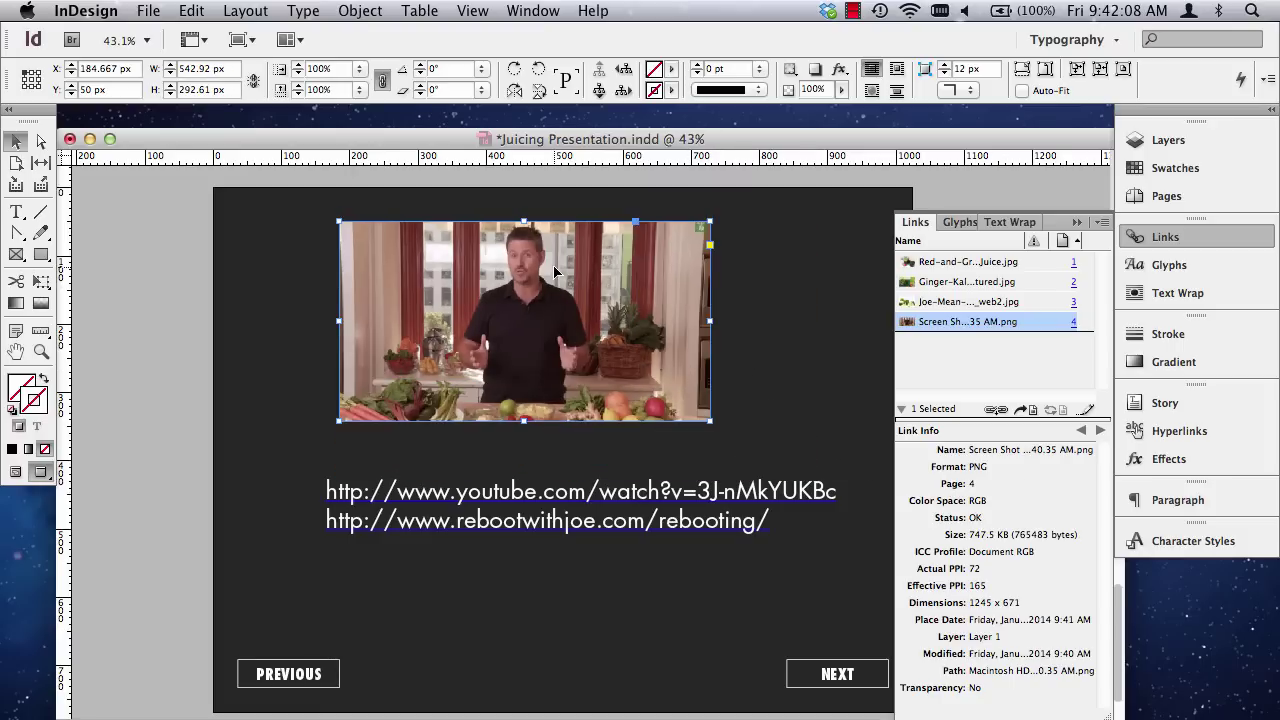
pyautogui.moveTo(532, 290); pyautogui.dragTo(620, 366)
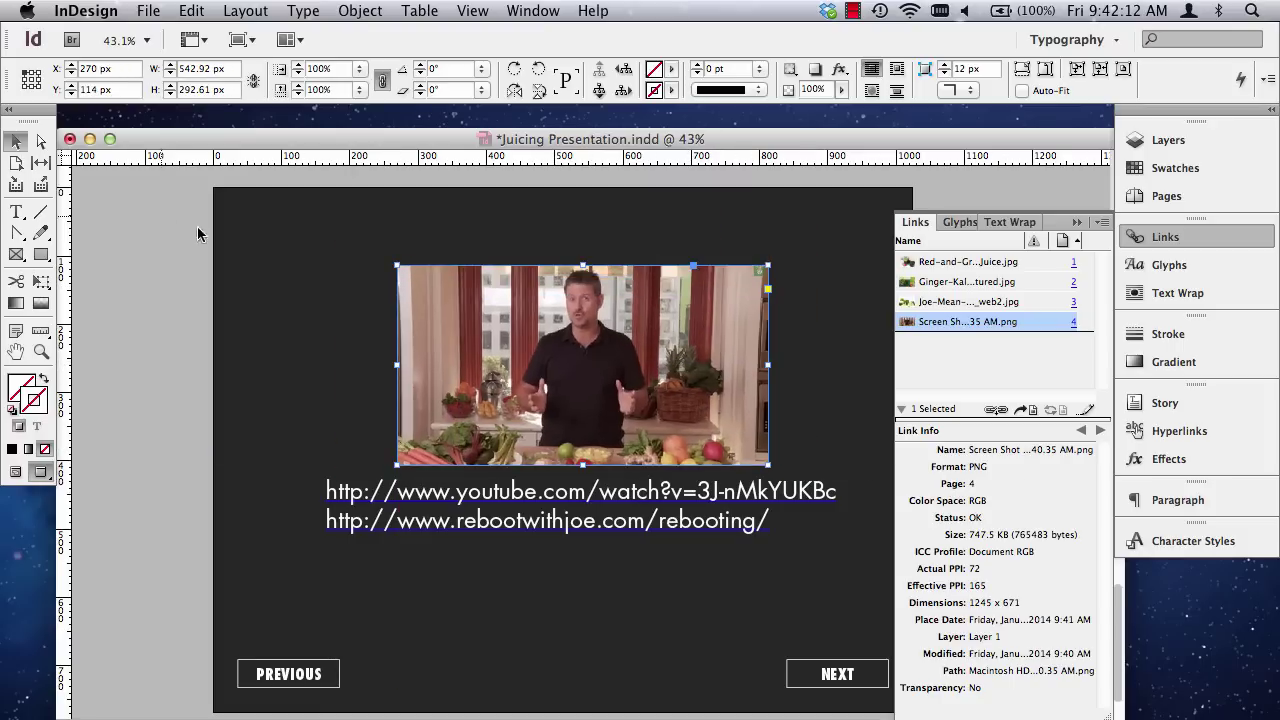
pyautogui.click(1076, 222)
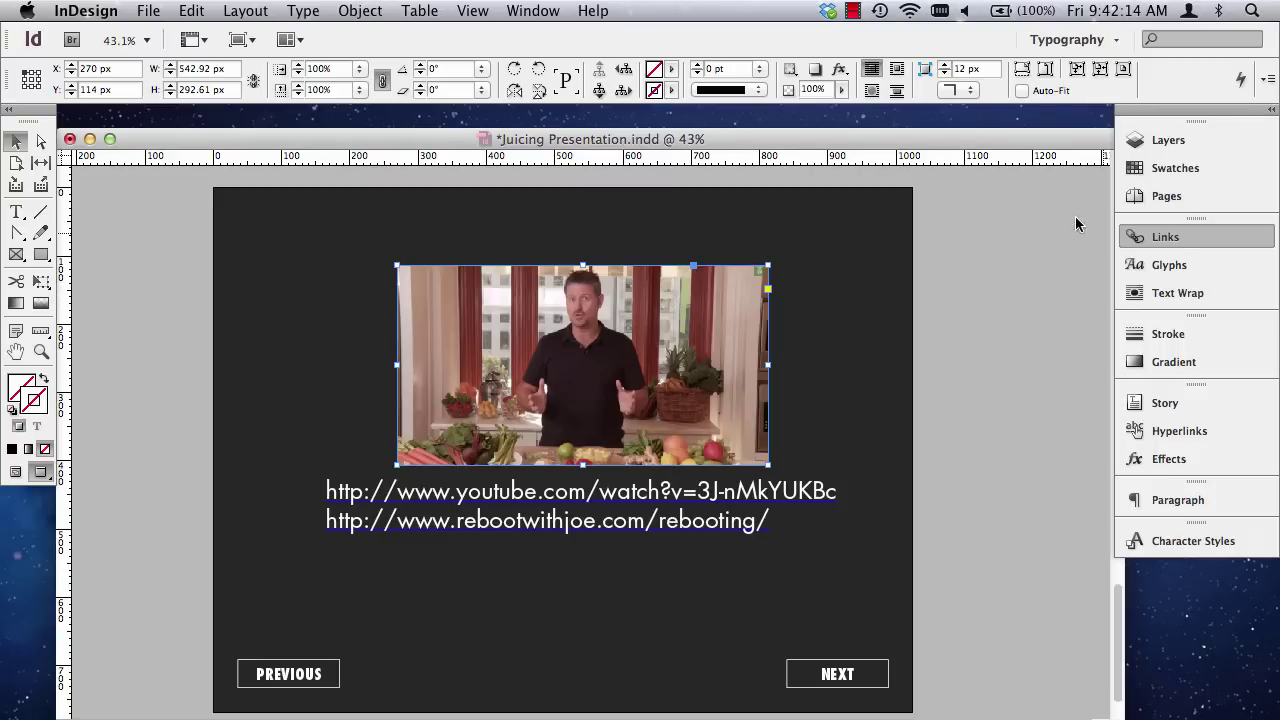
# Choose the Polygon tool and enter 3 sides, width 26 px and height 26 in the Polygon dialog.
pyautogui.click(124, 278)
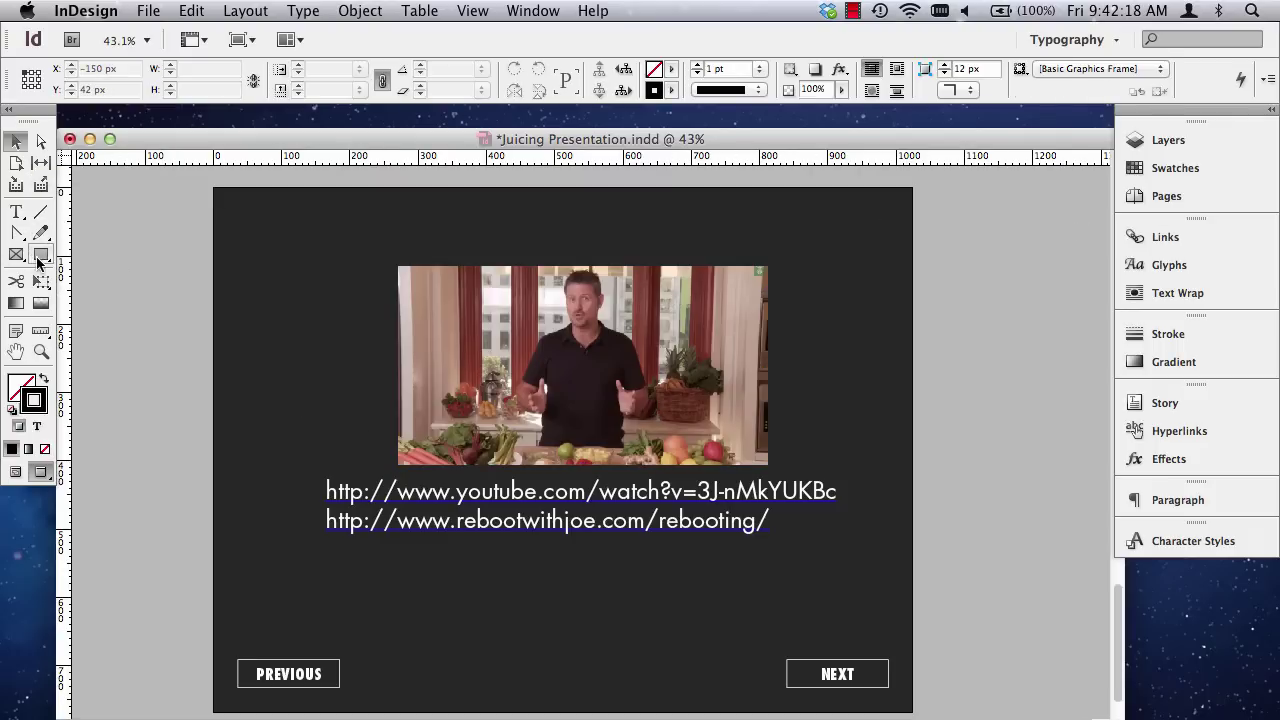
pyautogui.moveTo(38, 262); pyautogui.dragTo(98, 293)
pyautogui.click(98, 290)
pyautogui.doubleClick(627, 457)
pyautogui.click(783, 371)
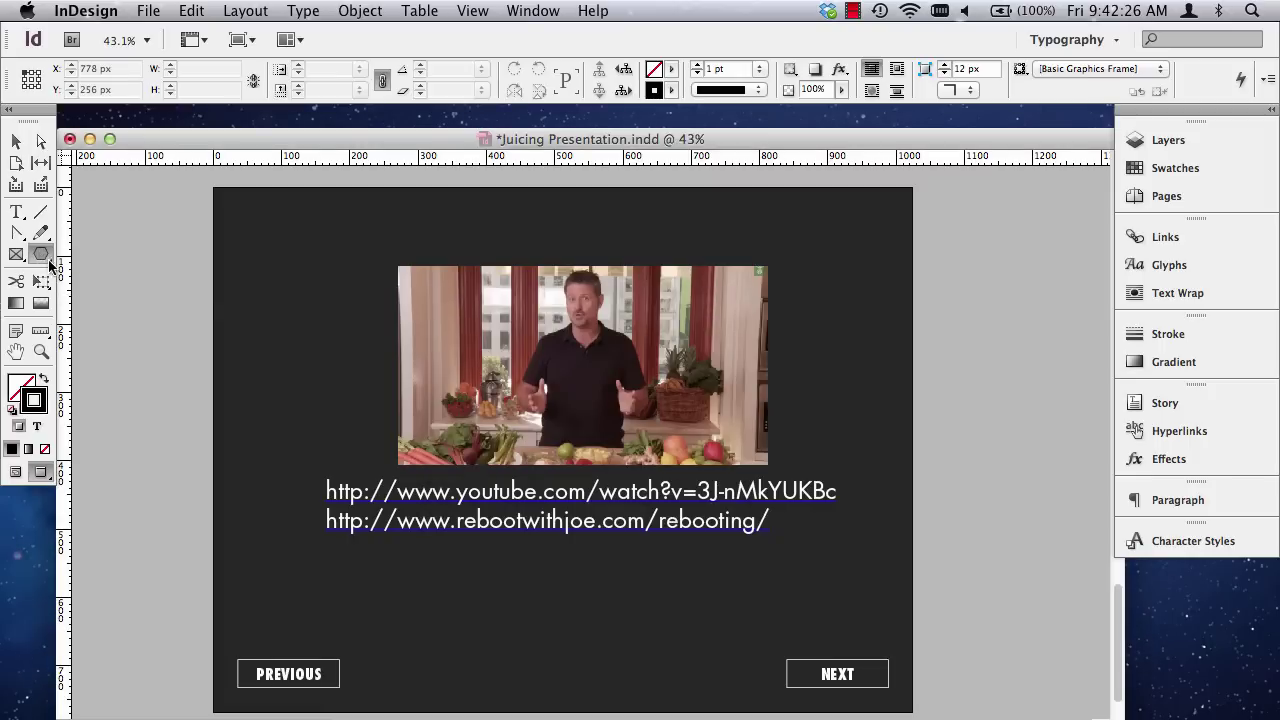
pyautogui.click(150, 324)
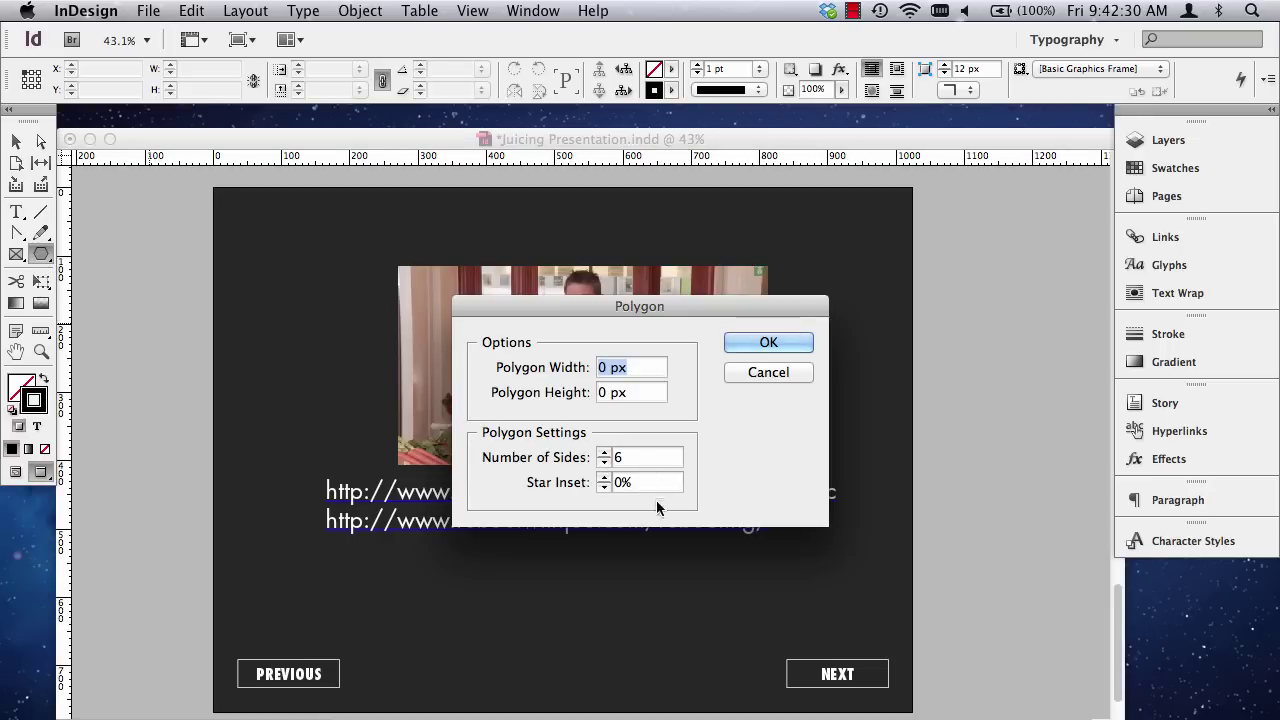
pyautogui.doubleClick(618, 457)
pyautogui.write('3')
pyautogui.moveTo(634, 371); pyautogui.dragTo(580, 372)
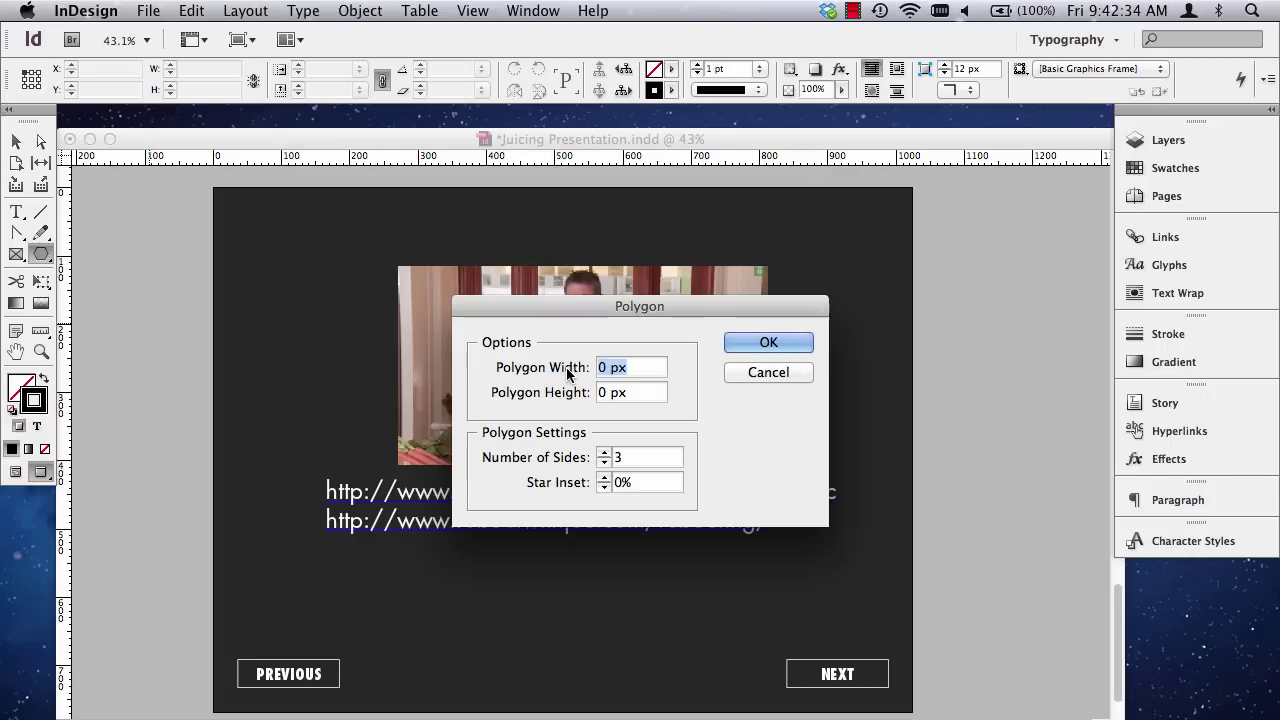
pyautogui.write('26')
pyautogui.press('Tab')
pyautogui.write('26')
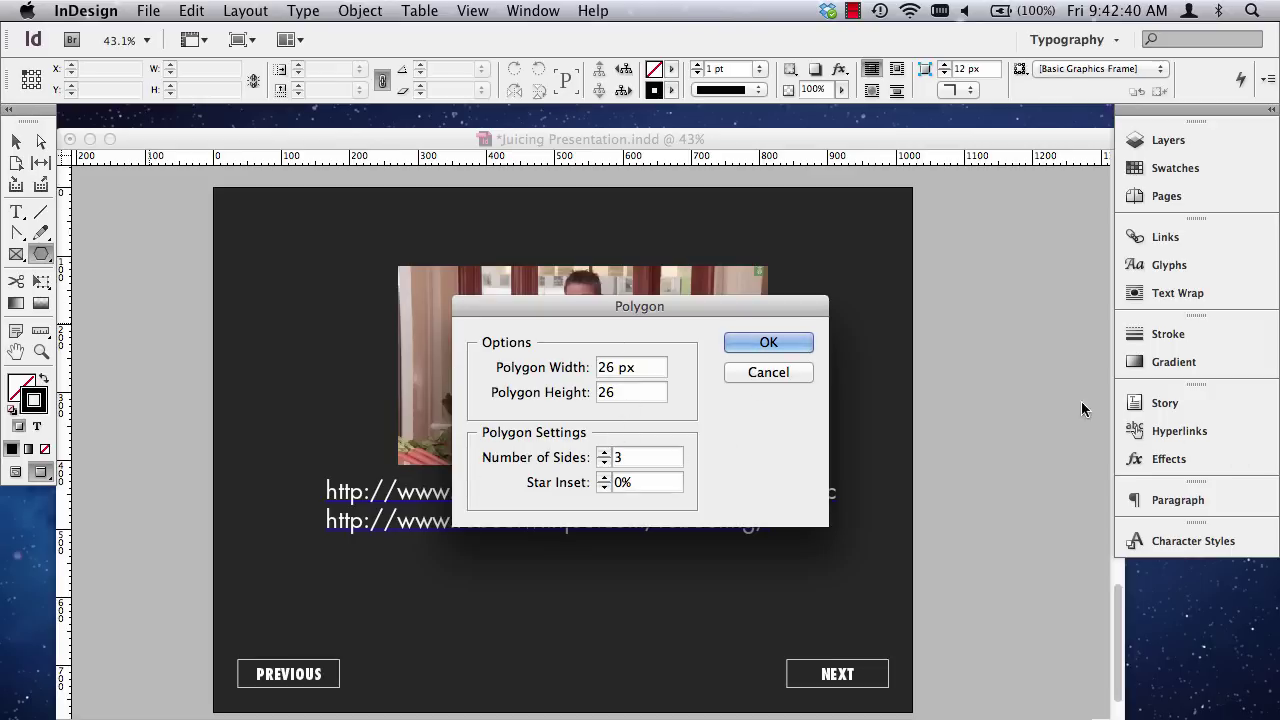
# Create the 26 × 26 px triangle and zoom in closely on it.
pyautogui.click(800, 343)
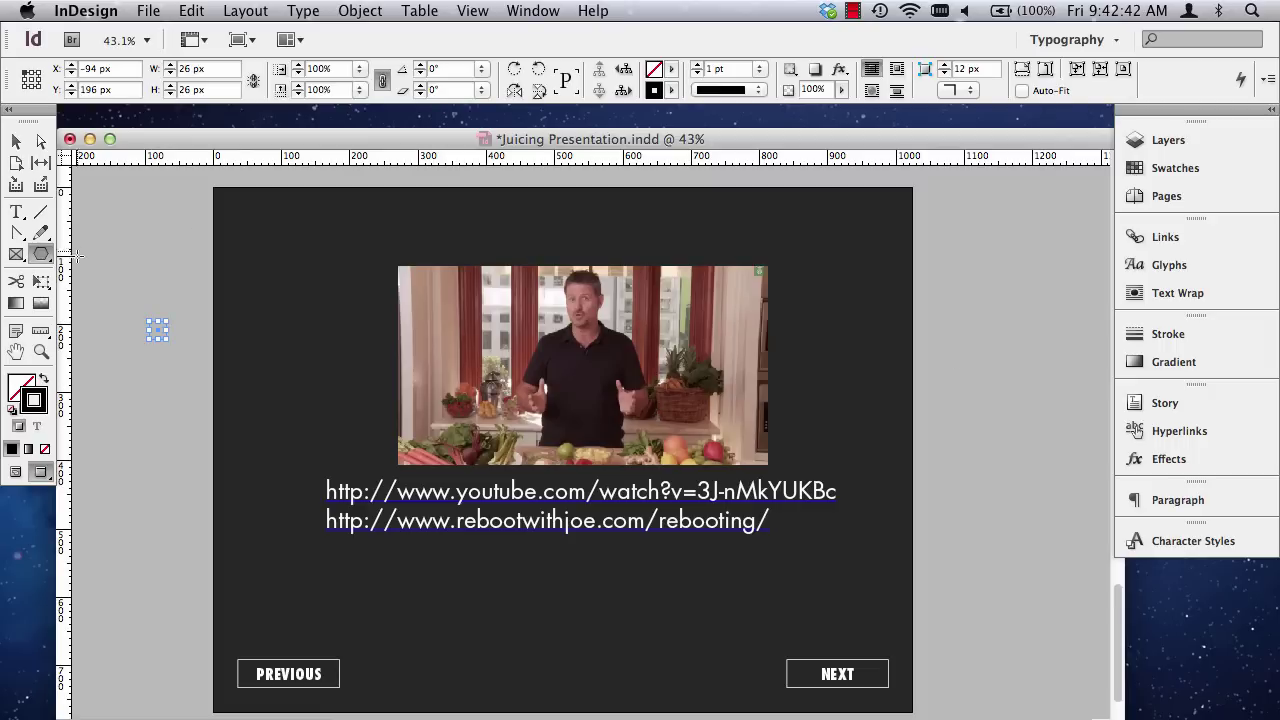
pyautogui.click(14, 143)
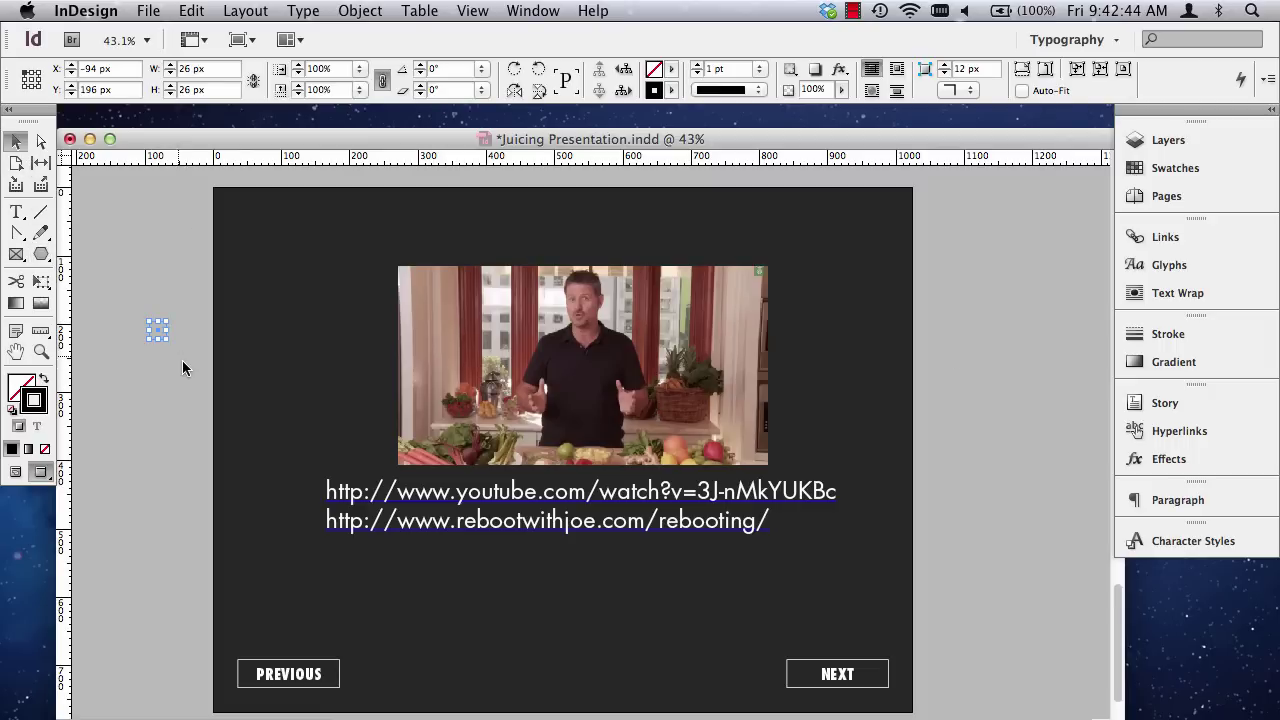
pyautogui.press('w')
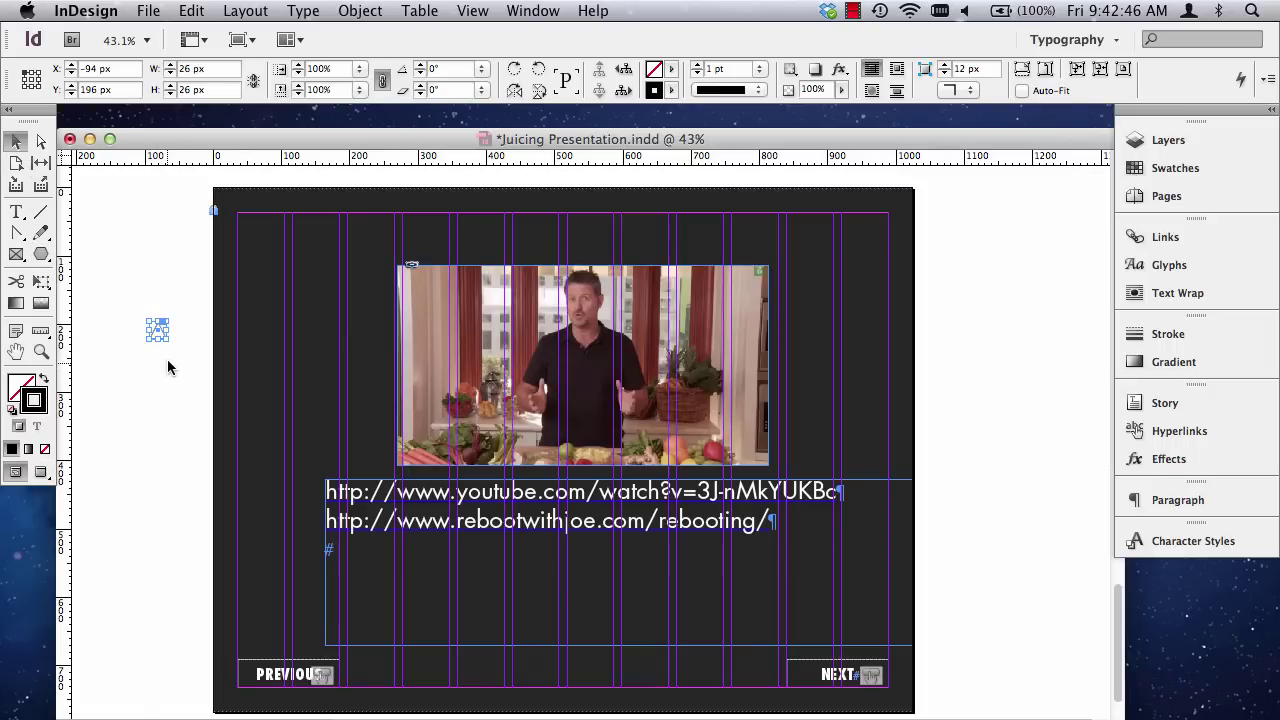
pyautogui.click(41, 351)
pyautogui.moveTo(145, 302); pyautogui.dragTo(206, 384)
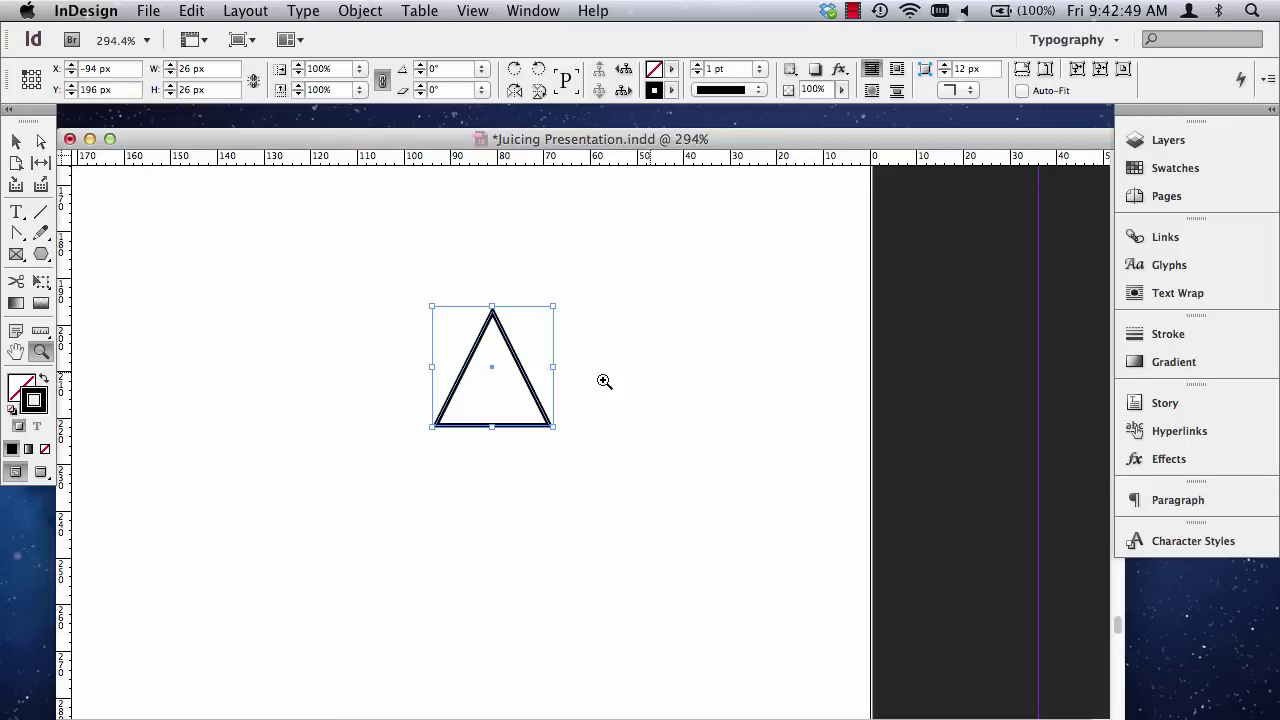
# Give the triangle a yellow outline and red fill, then rotate it -90° to point right.
pyautogui.click(1185, 172)
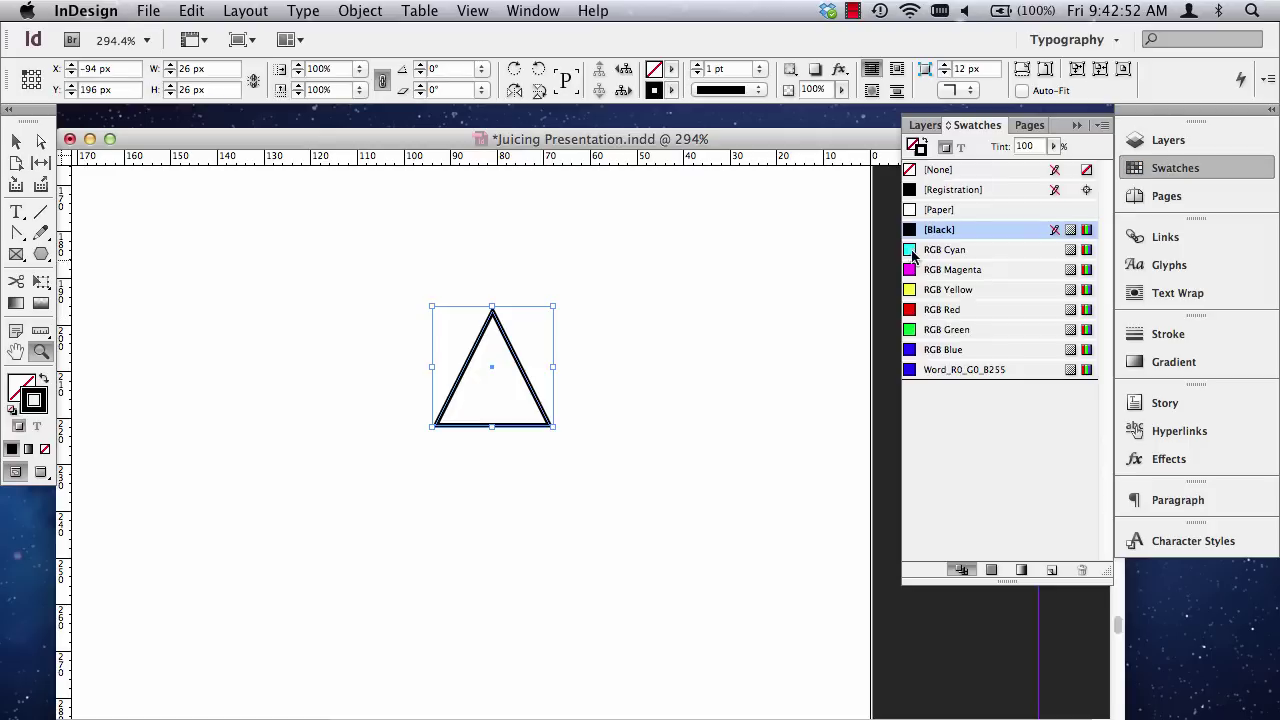
pyautogui.click(948, 311)
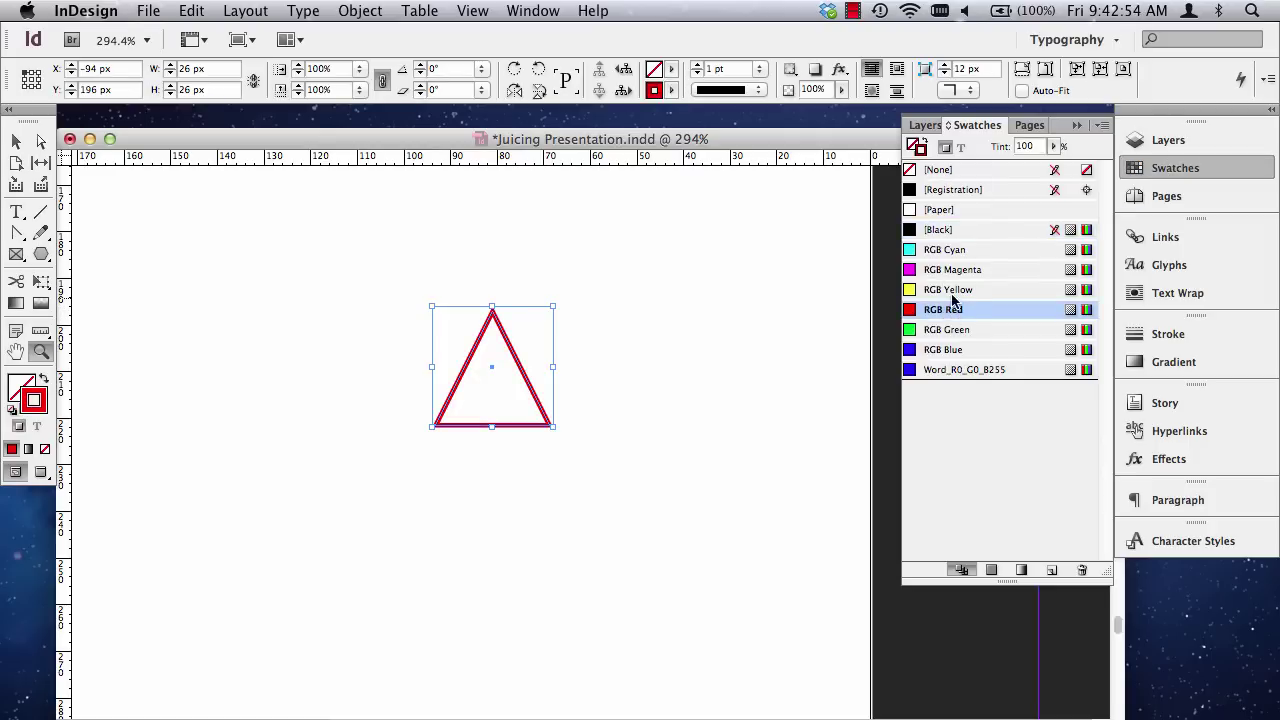
pyautogui.click(948, 290)
pyautogui.press('x')
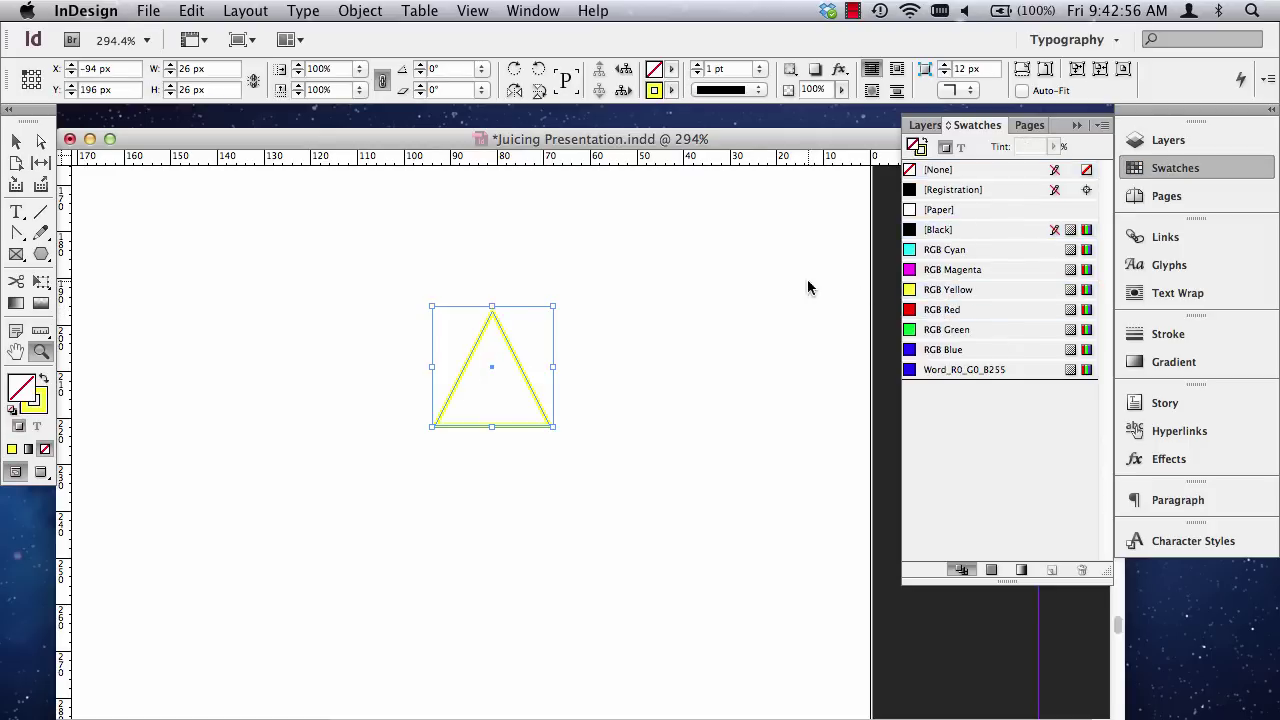
pyautogui.click(945, 311)
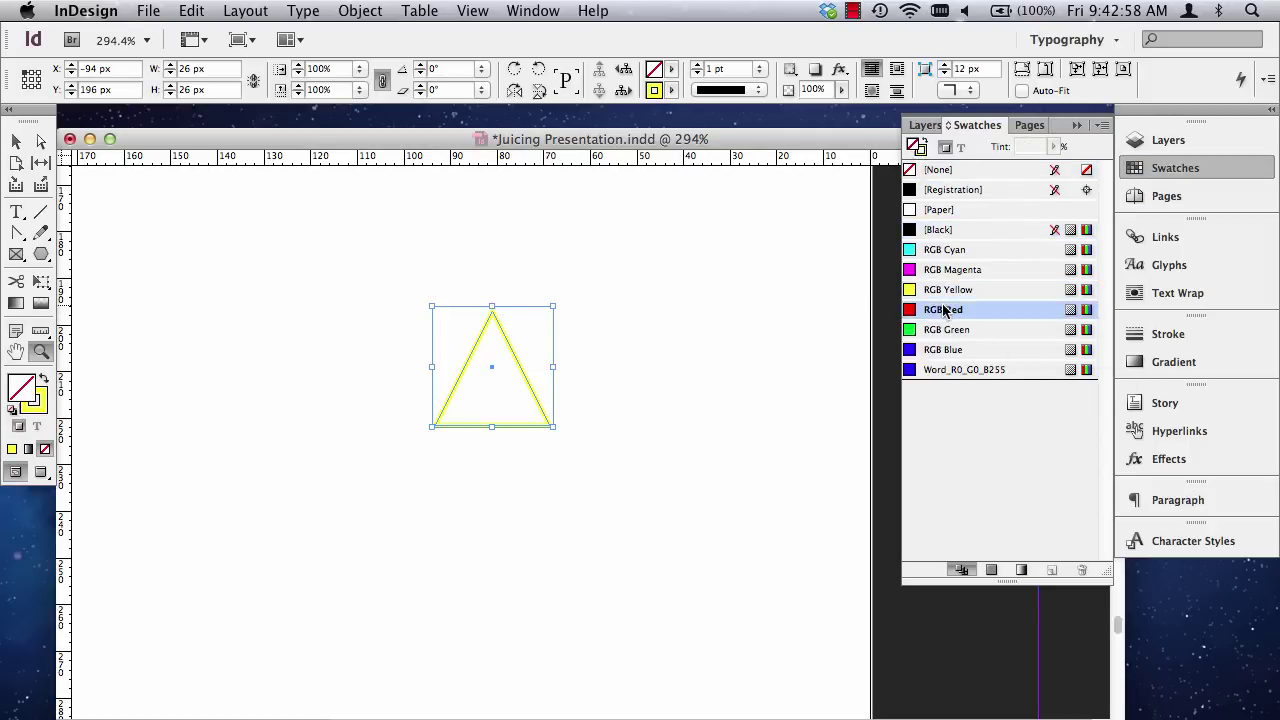
pyautogui.click(16, 141)
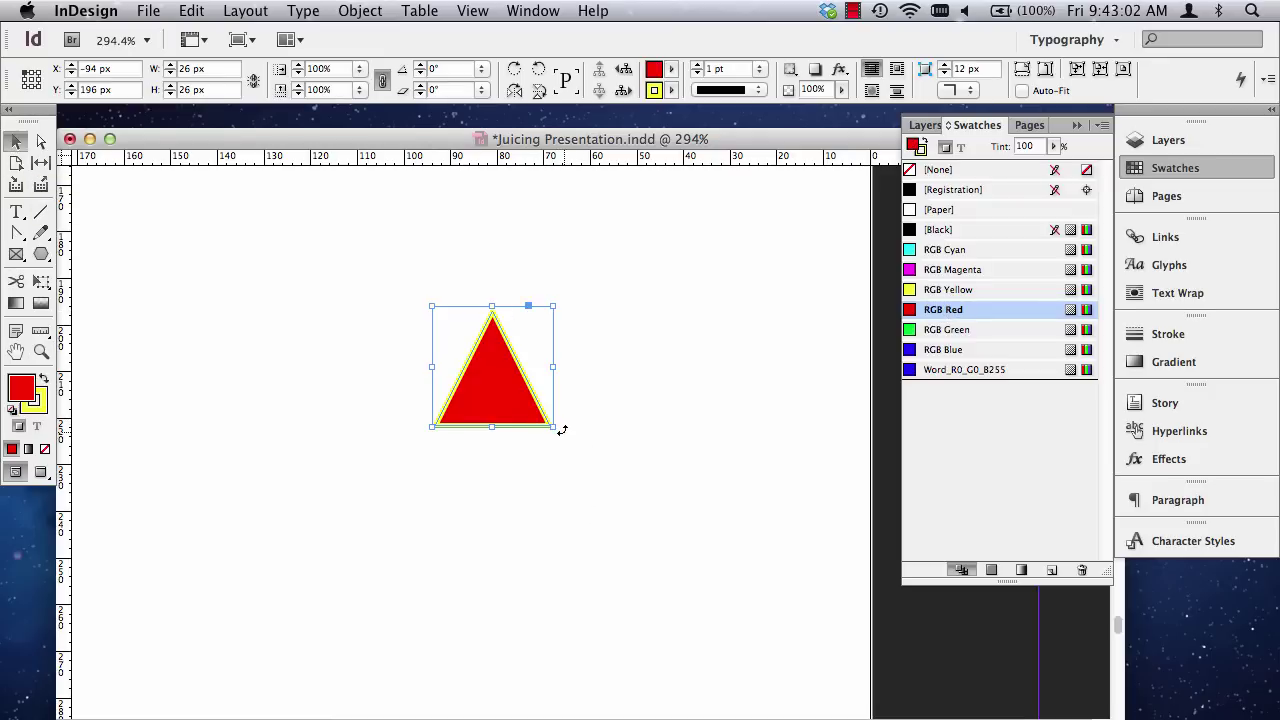
pyautogui.moveTo(562, 429); pyautogui.dragTo(366, 538)
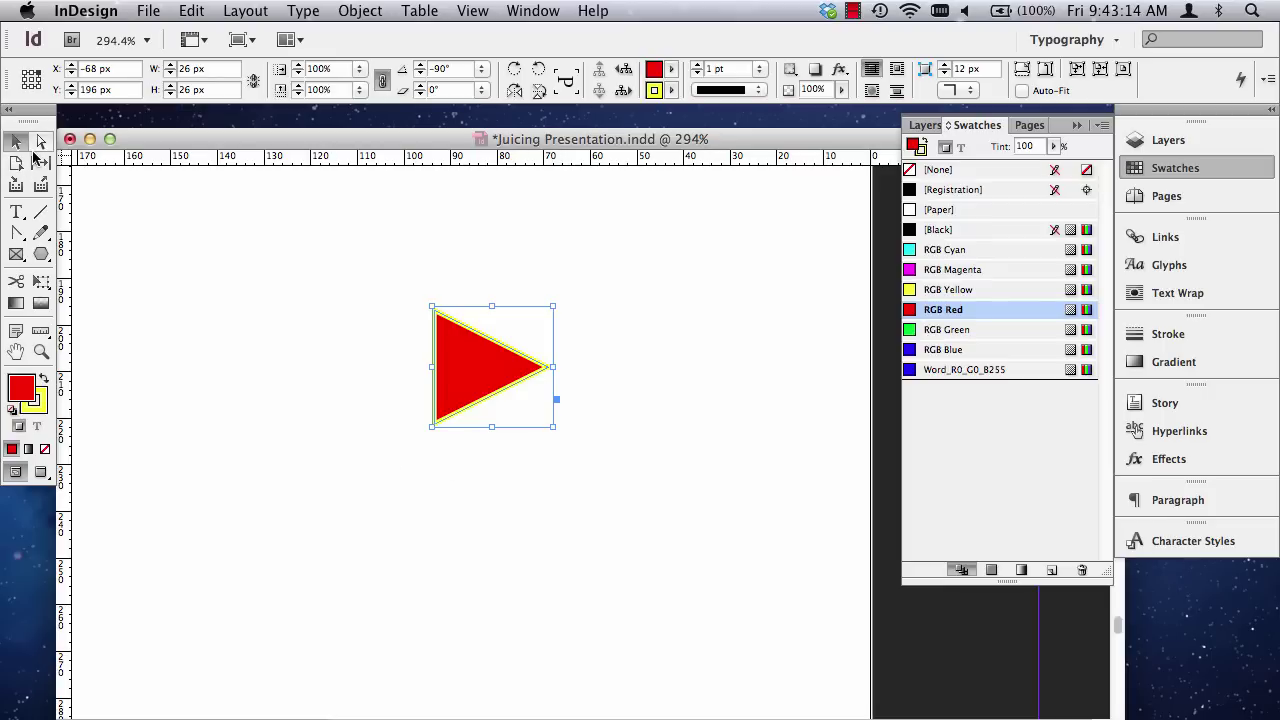
# Enlarge the play triangle to 83.2 px and centre it on the video screenshot.
pyautogui.press('super+0')
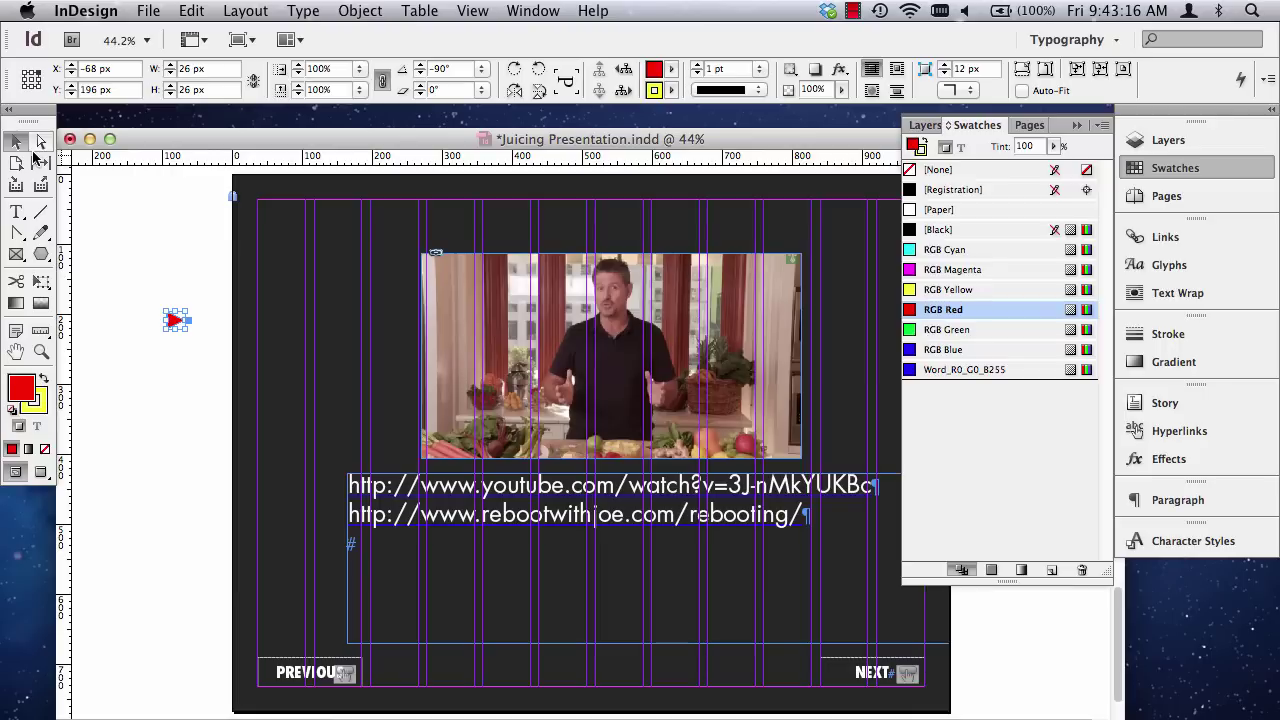
pyautogui.click(12, 143)
pyautogui.moveTo(183, 326); pyautogui.dragTo(612, 362)
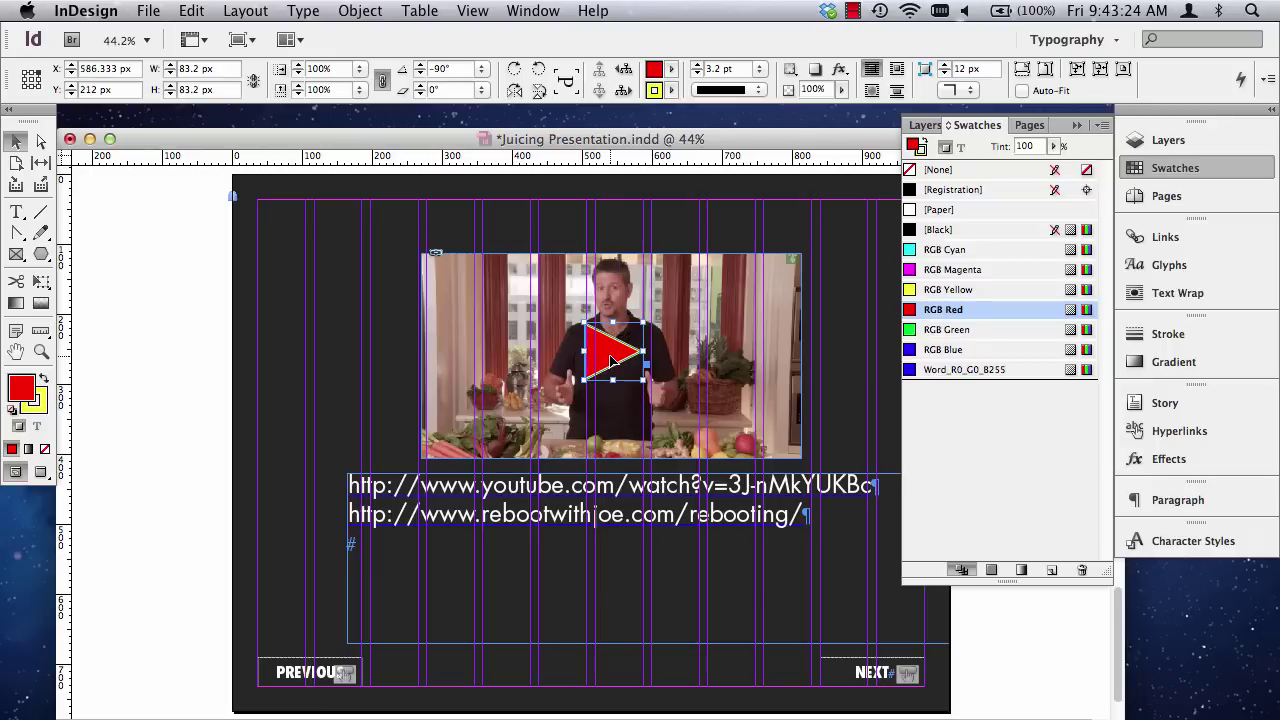
pyautogui.moveTo(611, 361); pyautogui.dragTo(613, 364)
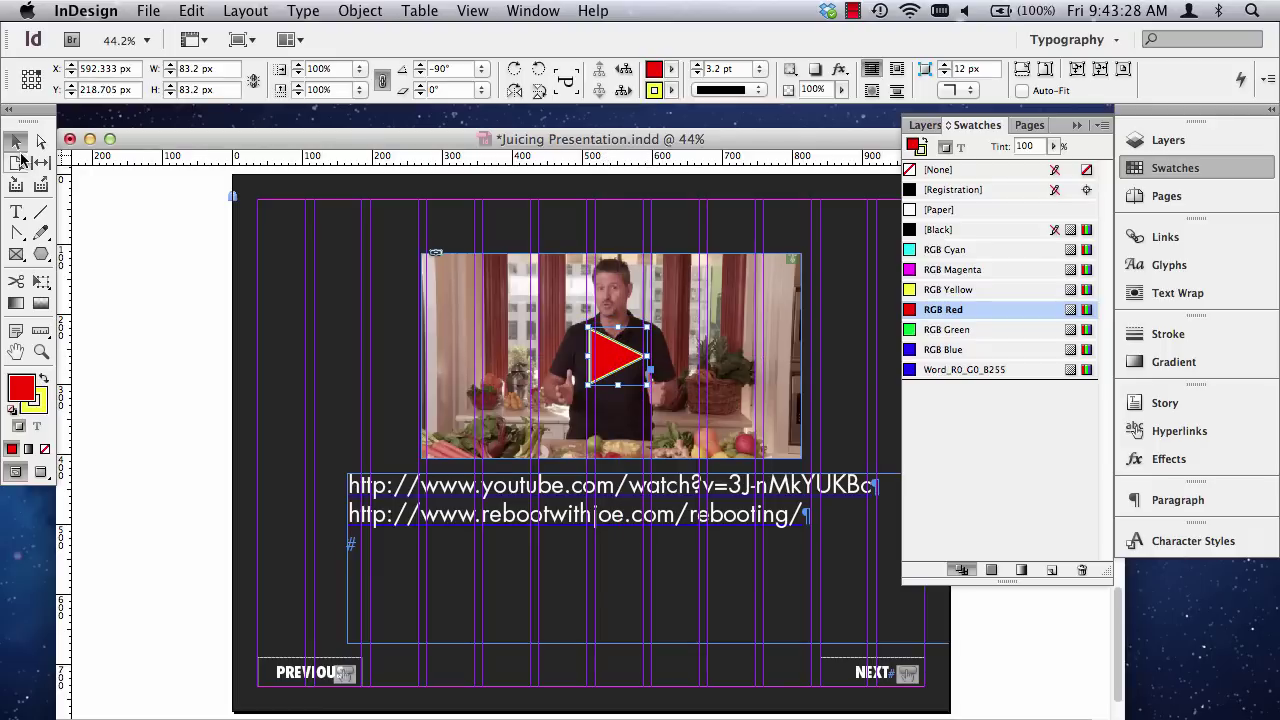
# Drag the frame holding the two URLs lower on the slide.
pyautogui.click(695, 488)
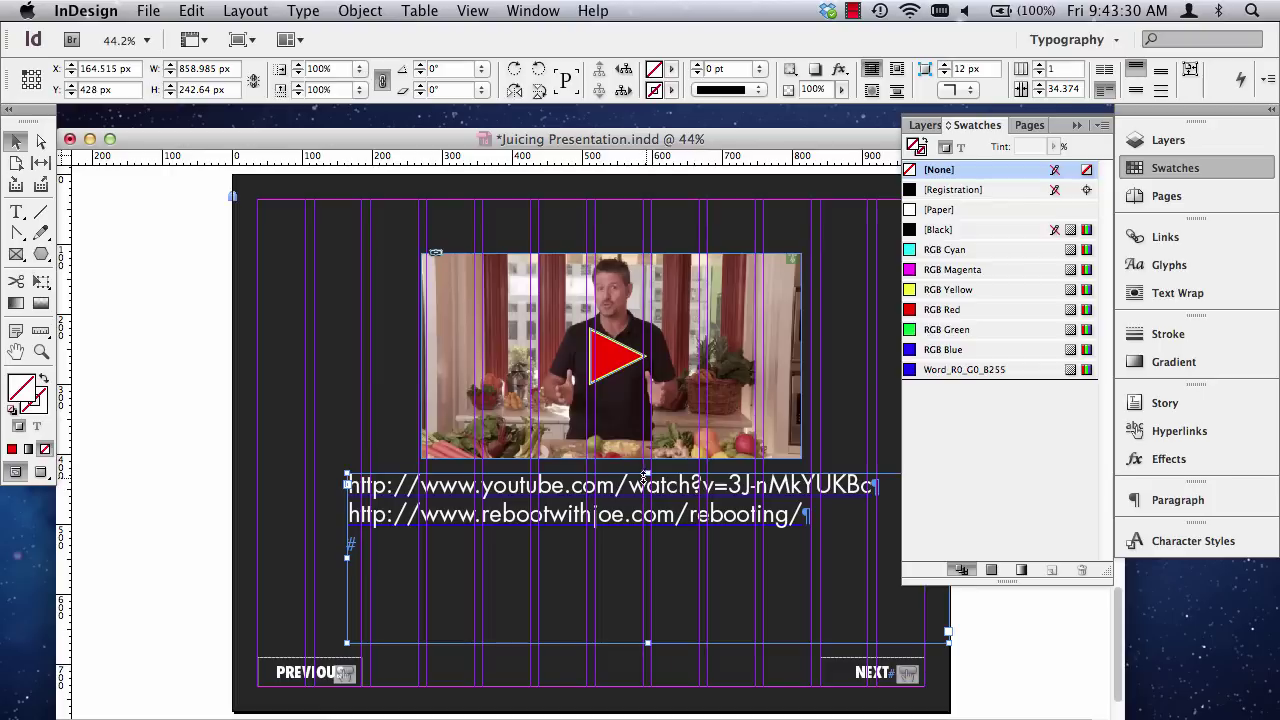
pyautogui.moveTo(650, 474); pyautogui.dragTo(664, 521)
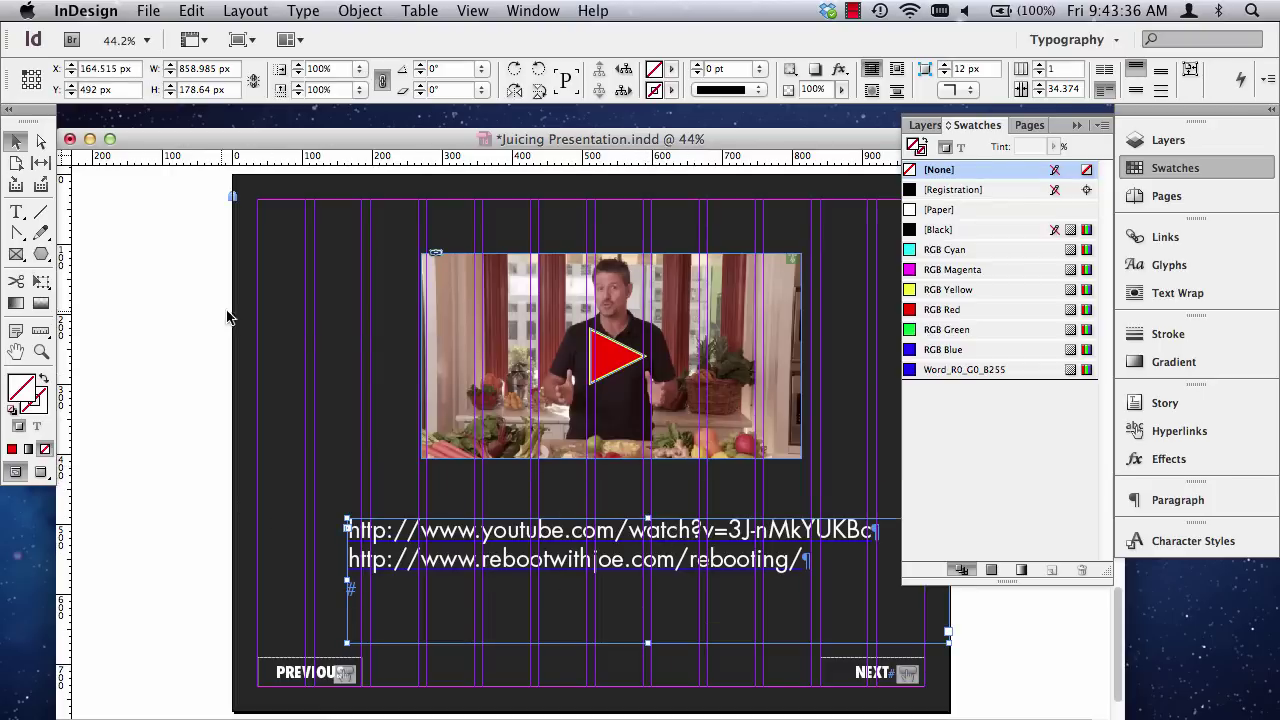
pyautogui.click(171, 306)
# Draw a text frame above the URLs for the heading.
pyautogui.press('w')
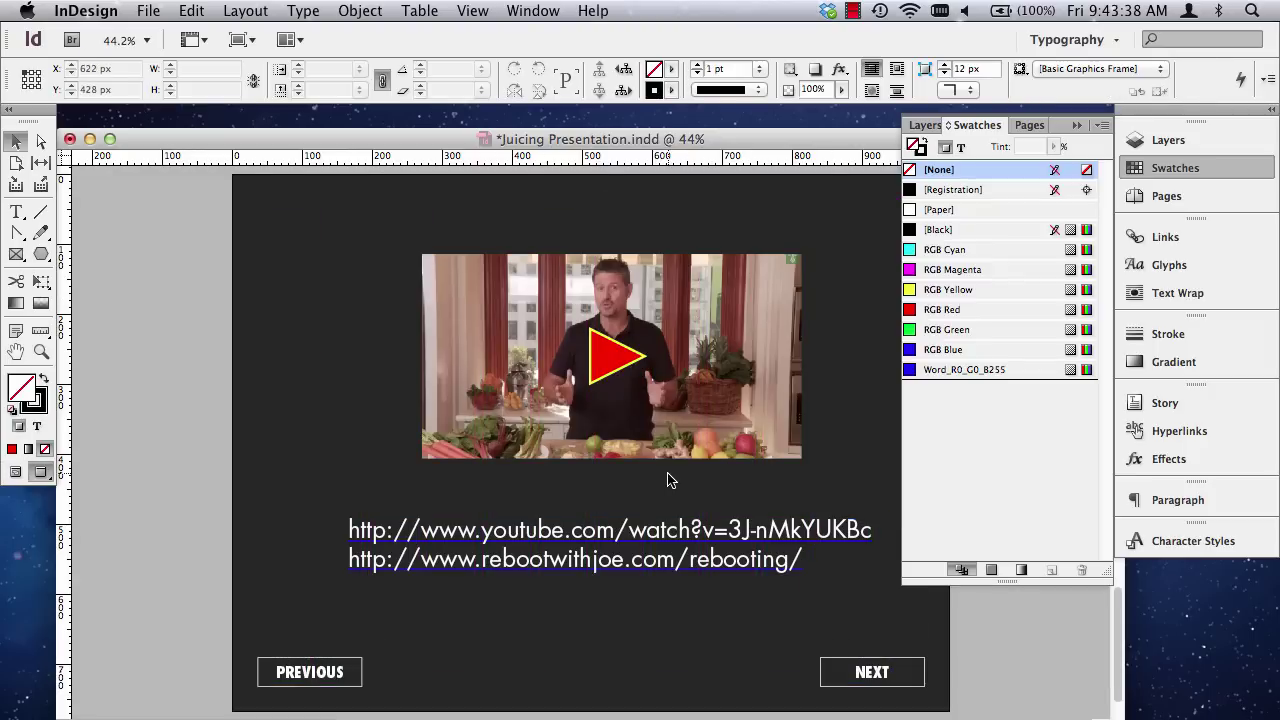
pyautogui.scroll(4, 229, 366)
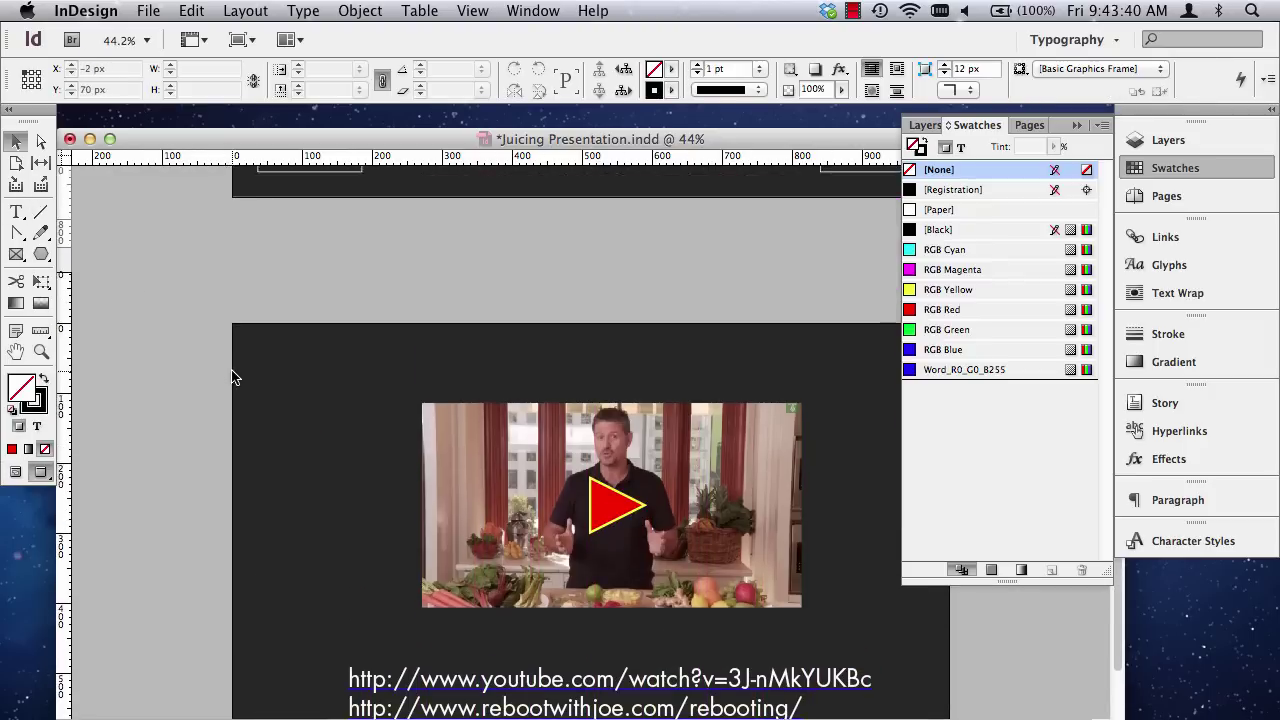
pyautogui.scroll(-4, 232, 366)
pyautogui.press('t')
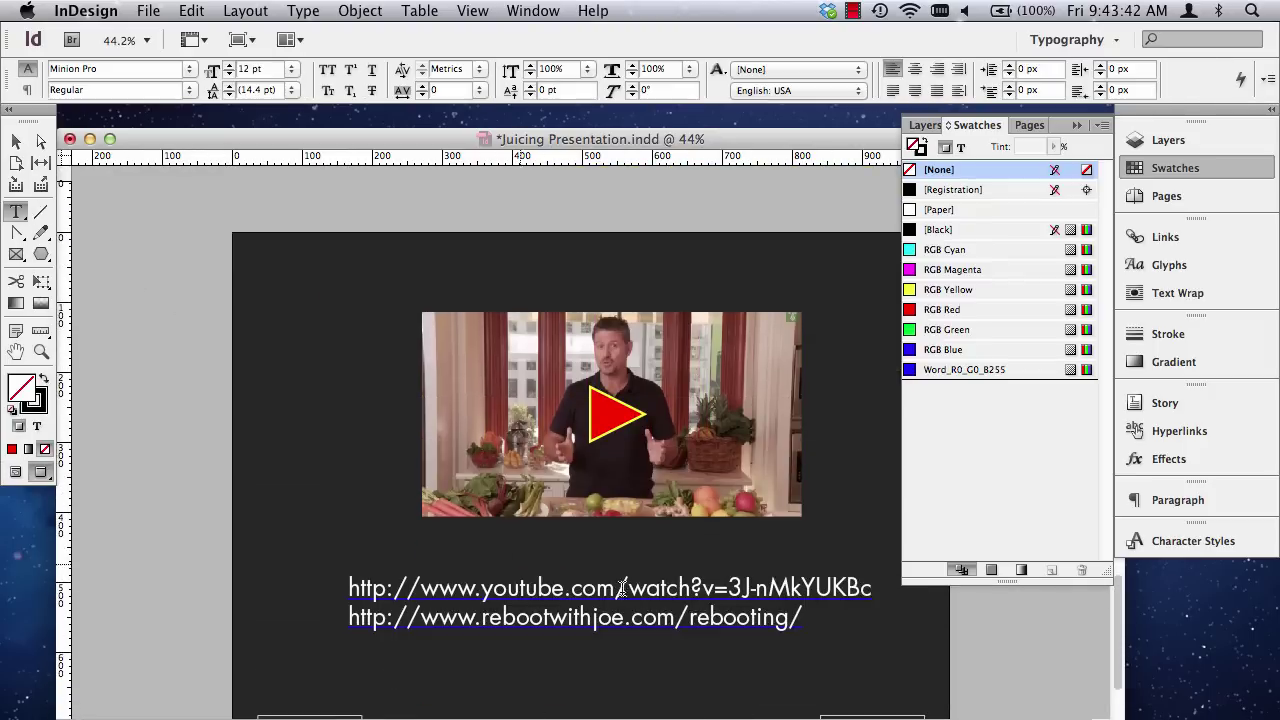
pyautogui.moveTo(400, 528); pyautogui.dragTo(823, 561)
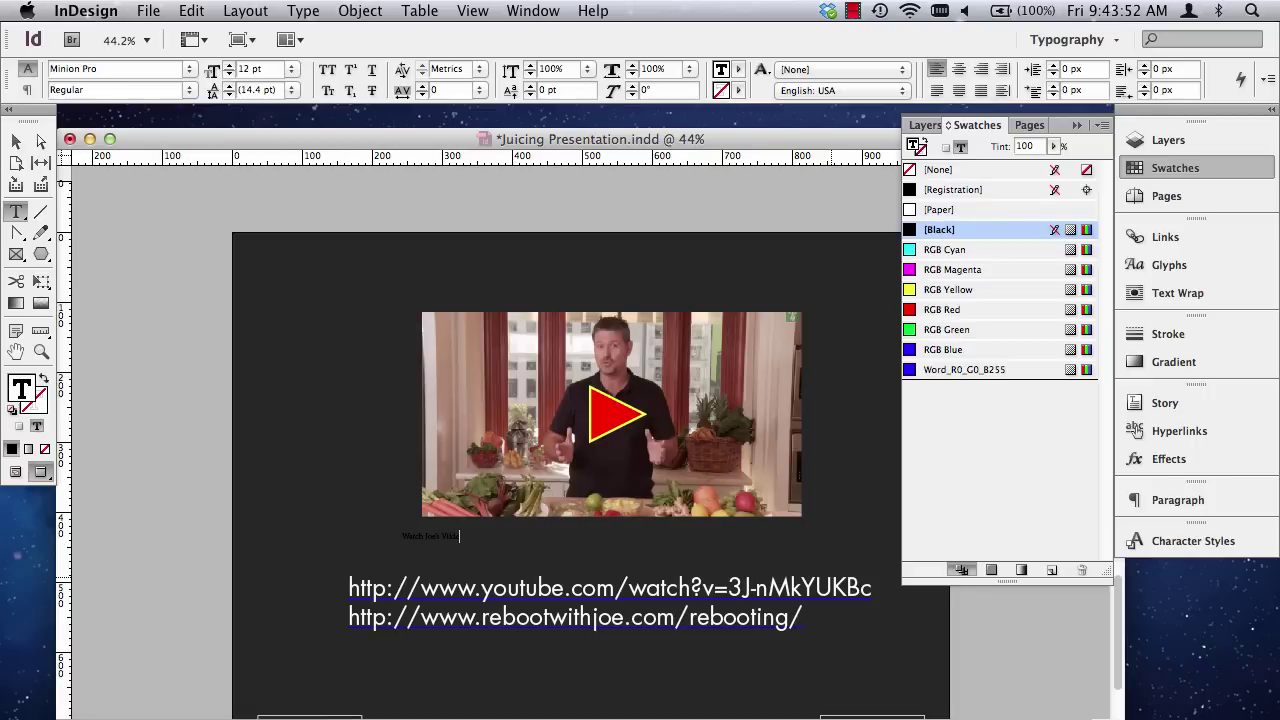
# Enlarge the heading text to 30 pt and colour it white with the [Paper] swatch.
pyautogui.press('super+a')
pyautogui.press('super+shift+period')
pyautogui.press('super+shift+period')
pyautogui.press('super+shift+period')
pyautogui.press('super+shift+period')
pyautogui.press('super+shift+period')
pyautogui.press('super+shift+period')
pyautogui.press('super+shift+period')
pyautogui.press('super+shift+period')
pyautogui.press('super+shift+period')
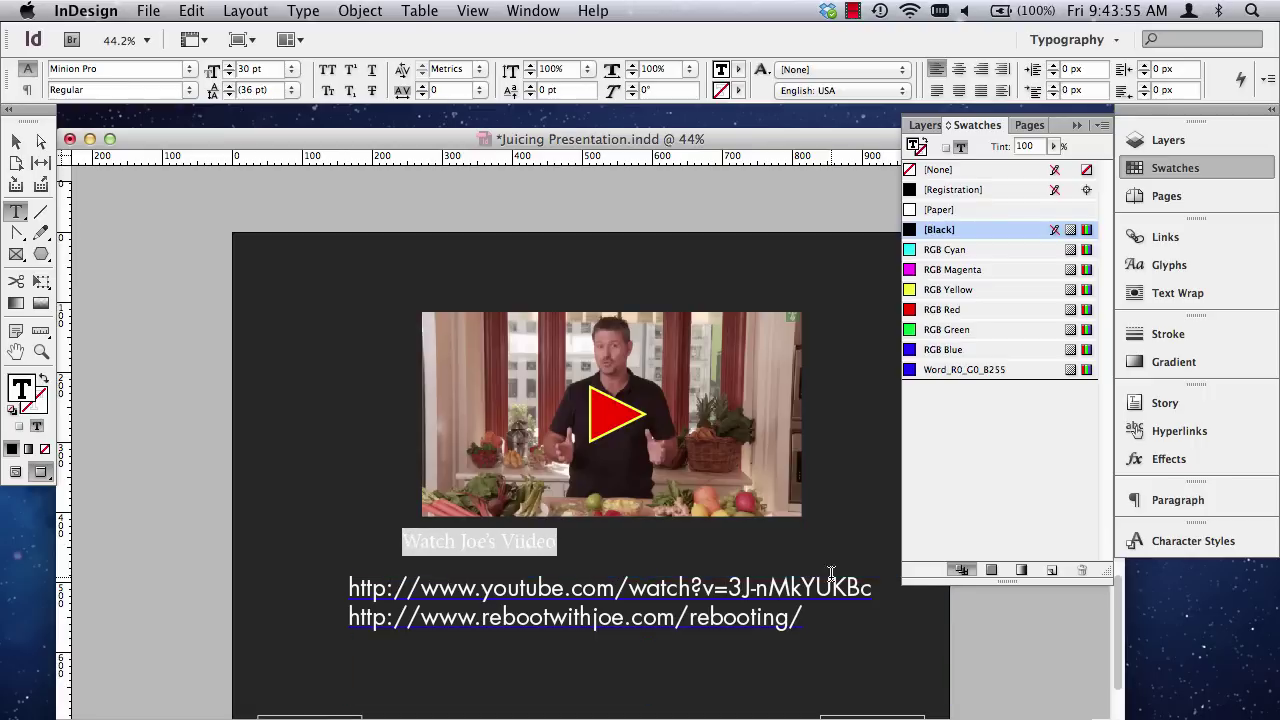
pyautogui.click(946, 210)
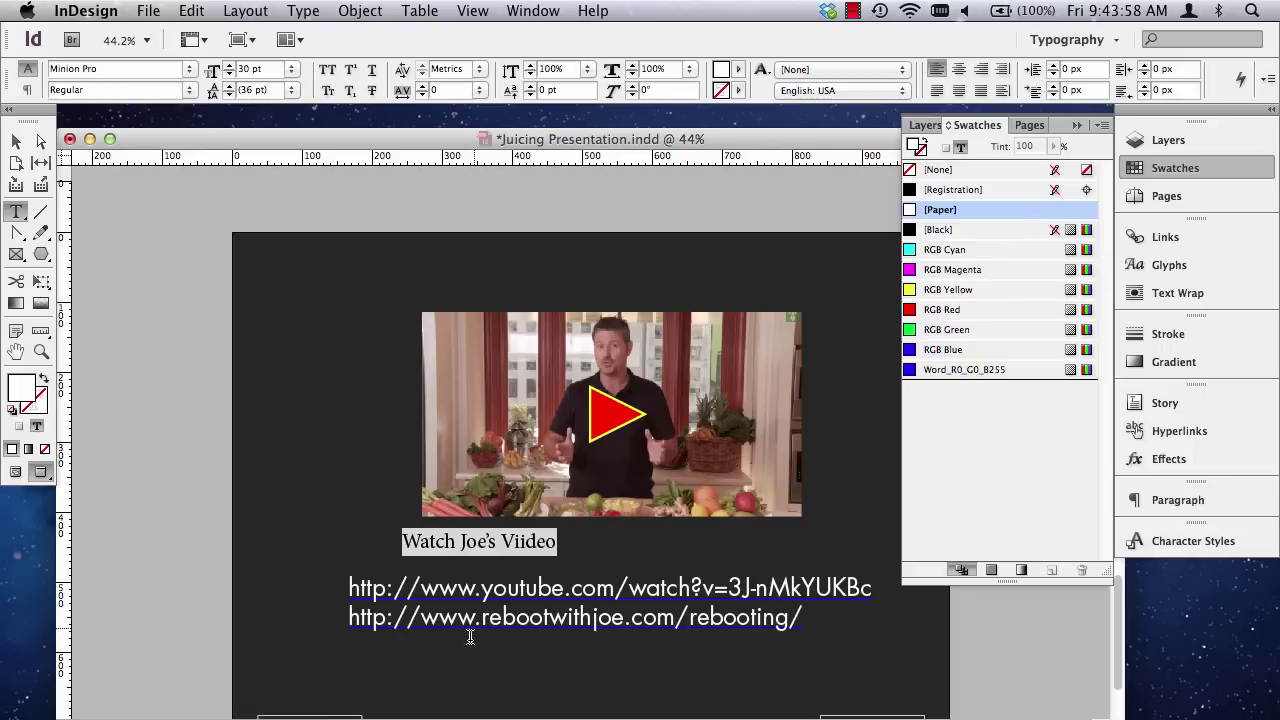
pyautogui.click(512, 548)
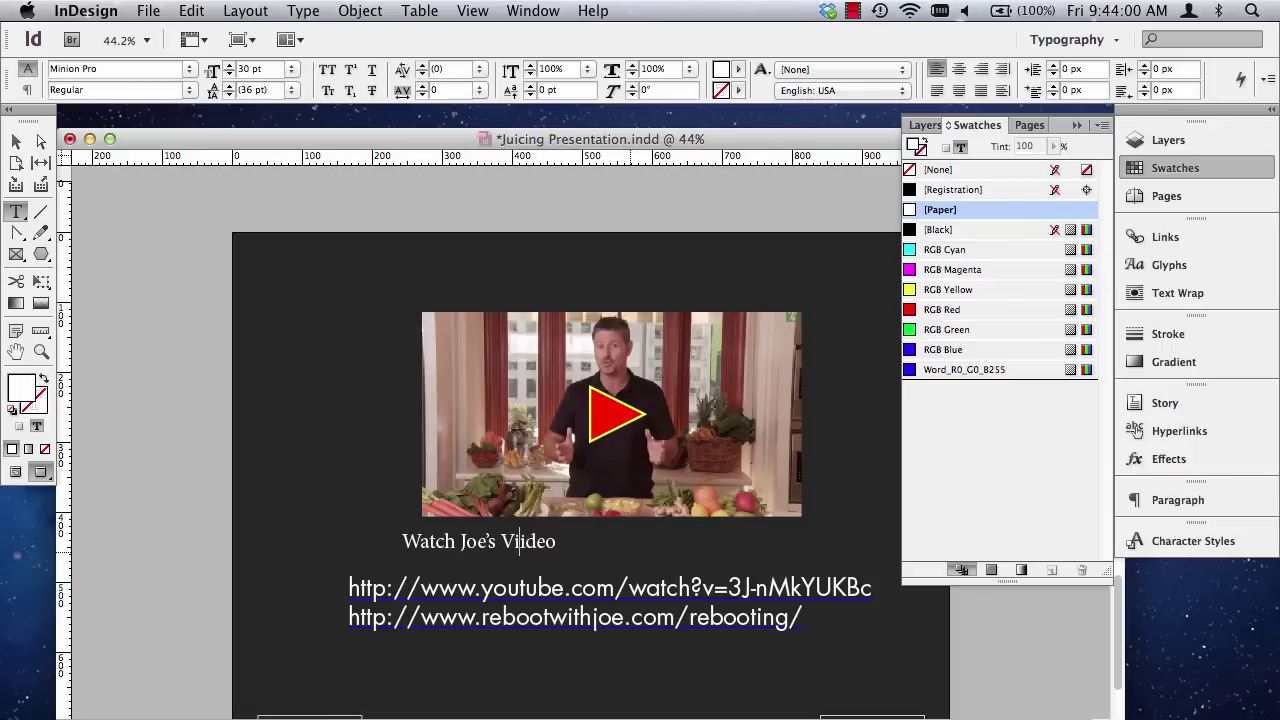
# Set the heading font to Futura Std Extra Bold Condensed.
pyautogui.tripleClick(539, 541)
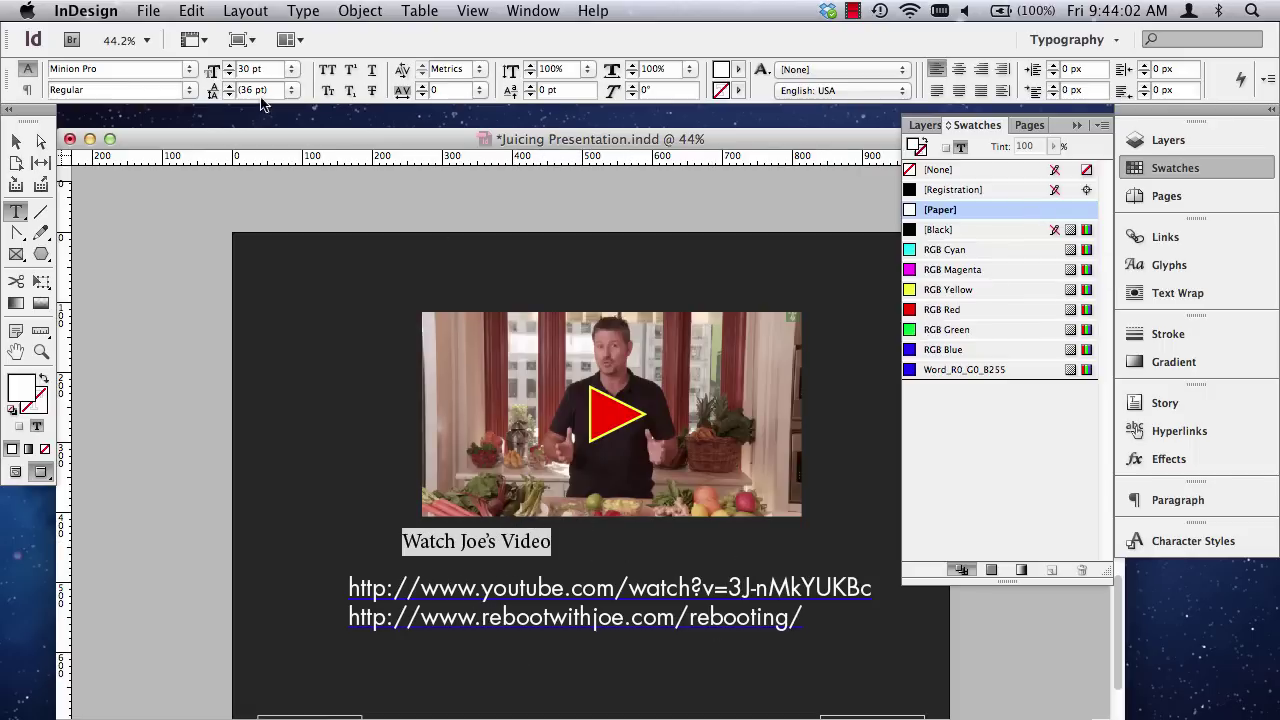
pyautogui.click(132, 69)
pyautogui.write('Futura Std')
pyautogui.press('Return')
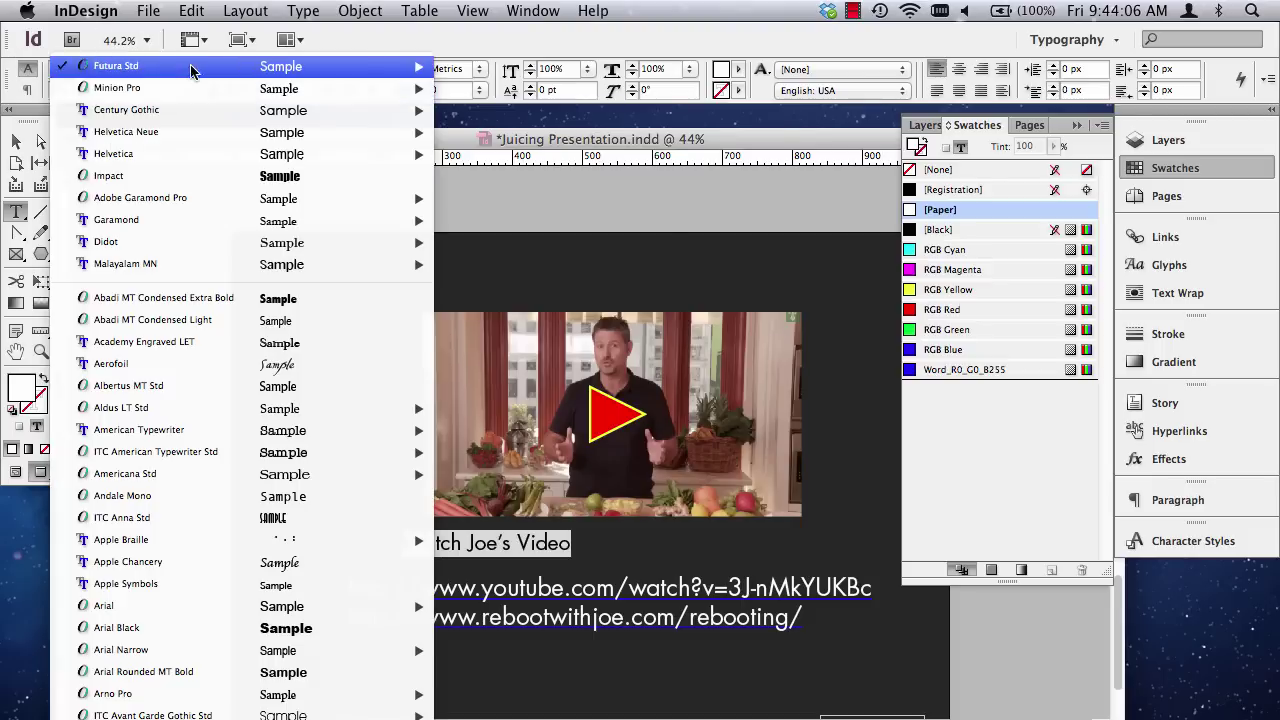
pyautogui.click(189, 69)
pyautogui.moveTo(230, 68)
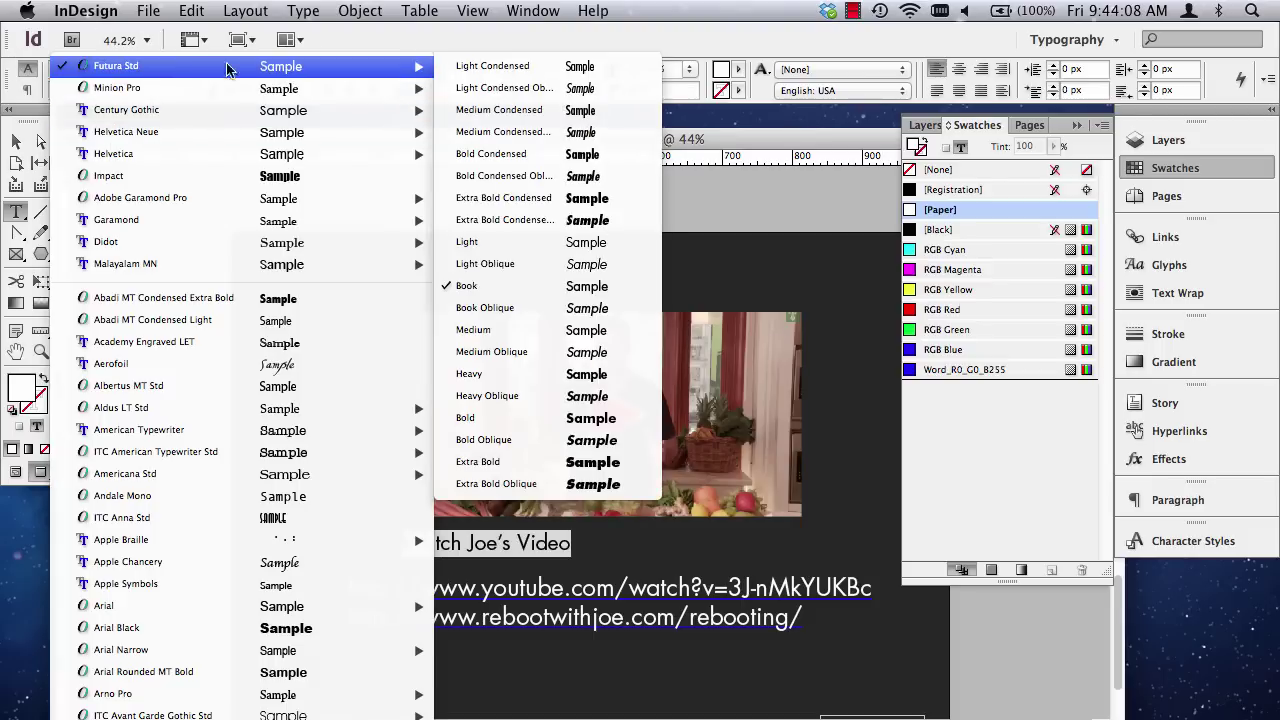
pyautogui.click(514, 200)
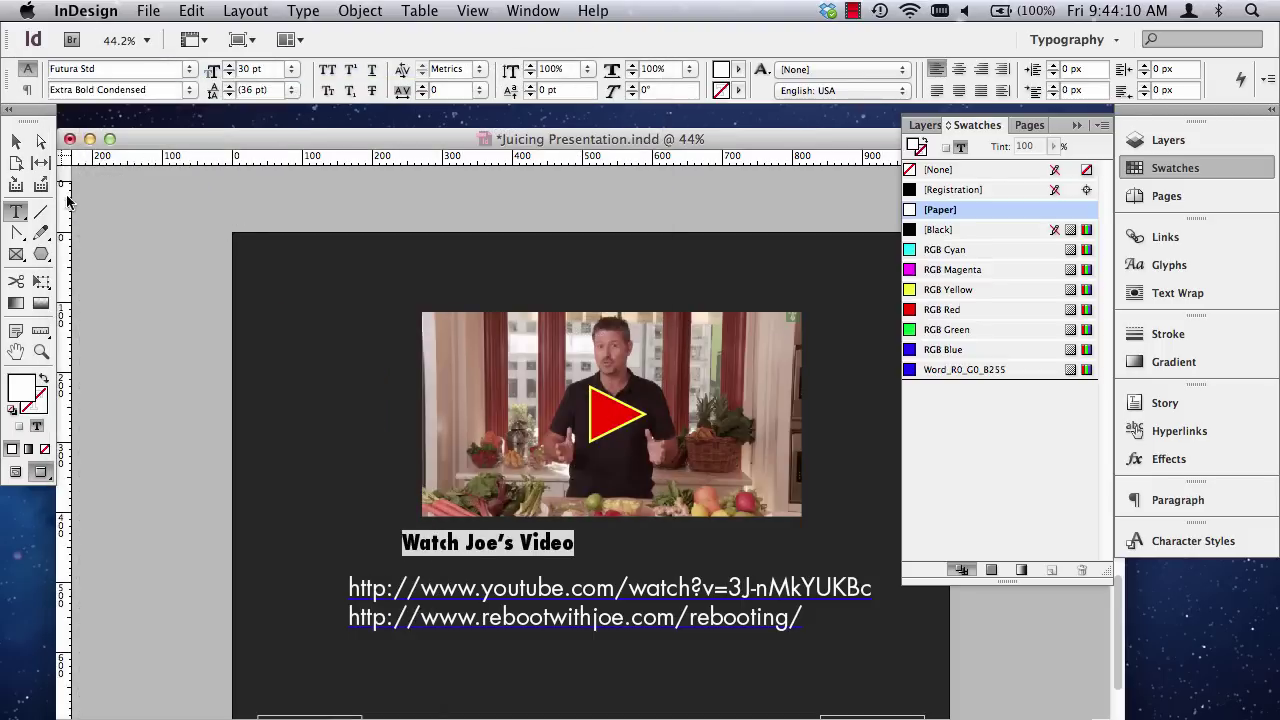
# Complete the heading to read 'Watch Joe’s Video on the Health Benefits'.
pyautogui.click(16, 141)
pyautogui.write('tch Joe’s Video')
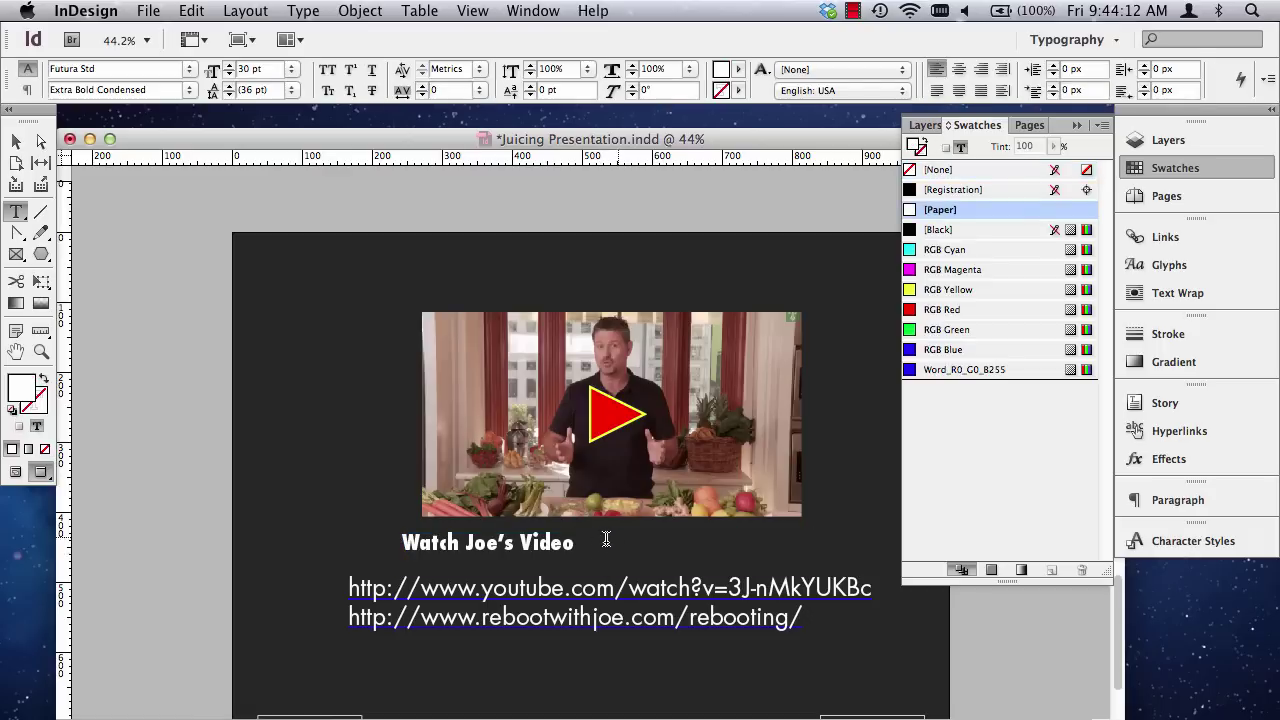
pyautogui.write(' on the Health Benefits')
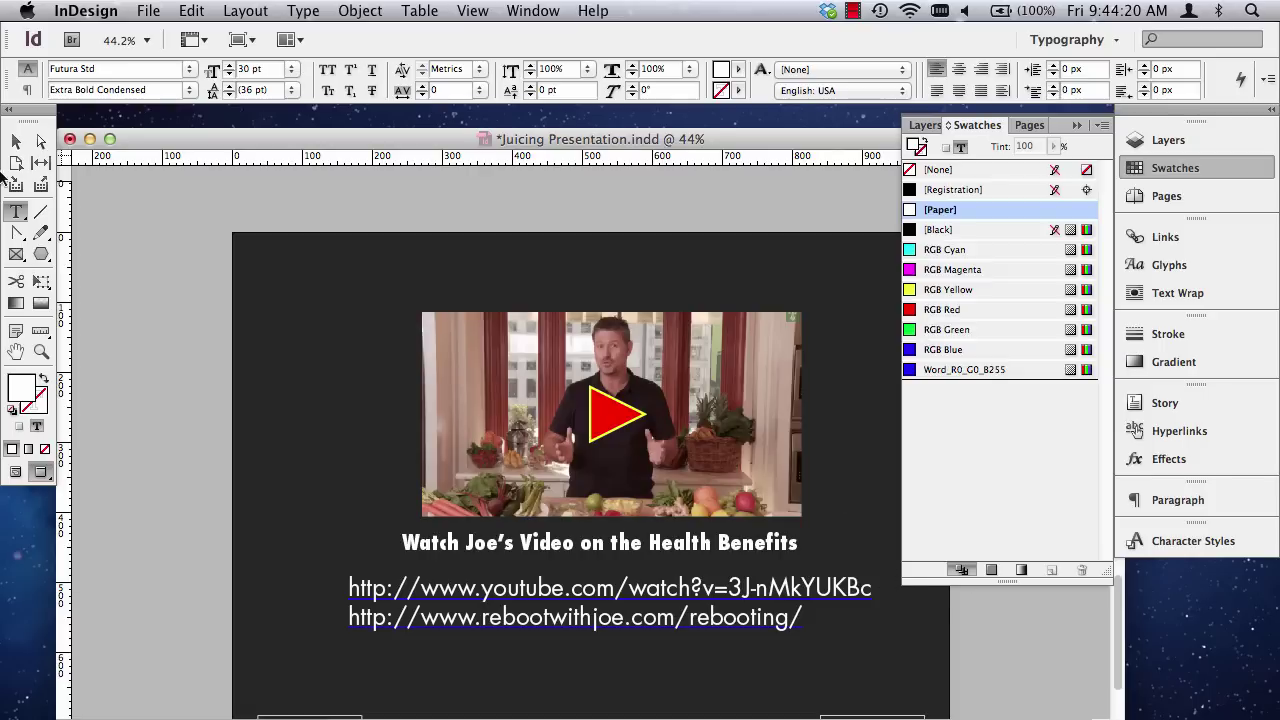
pyautogui.press('Escape')
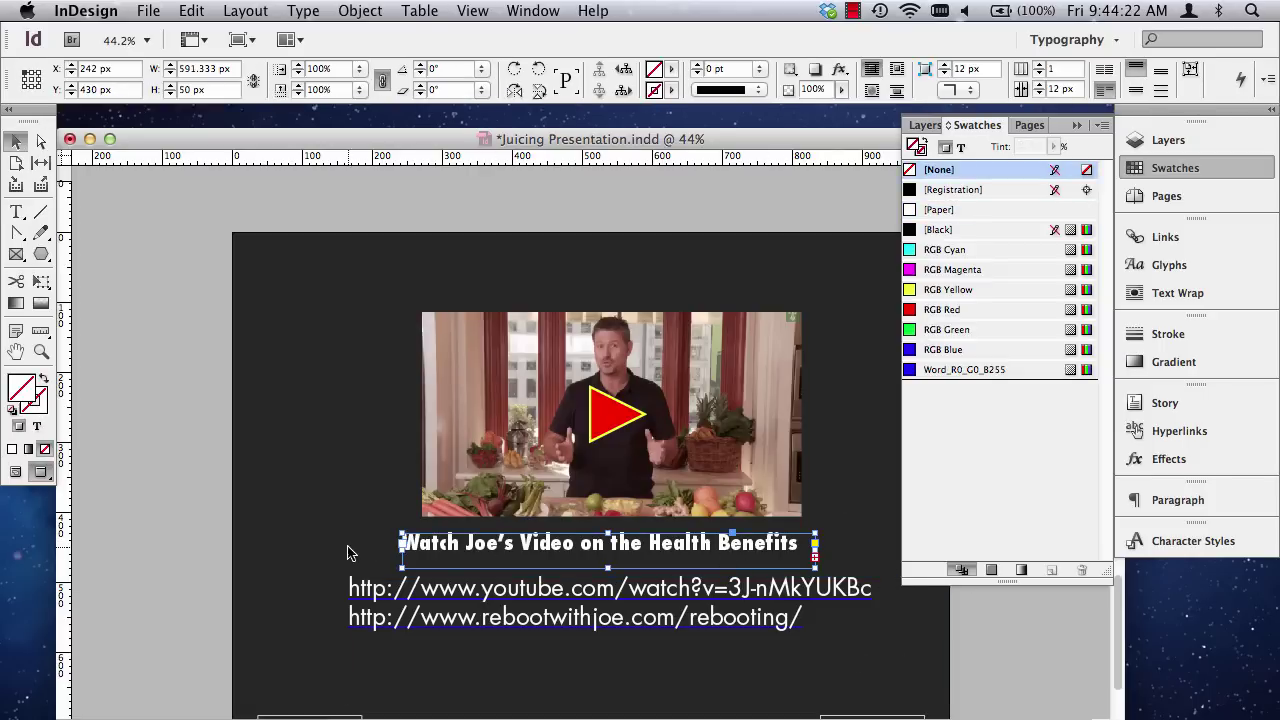
# Widen the heading frame on both sides so the whole 'Watch Joe's Video…' line fits.
pyautogui.moveTo(403, 548); pyautogui.dragTo(336, 548)
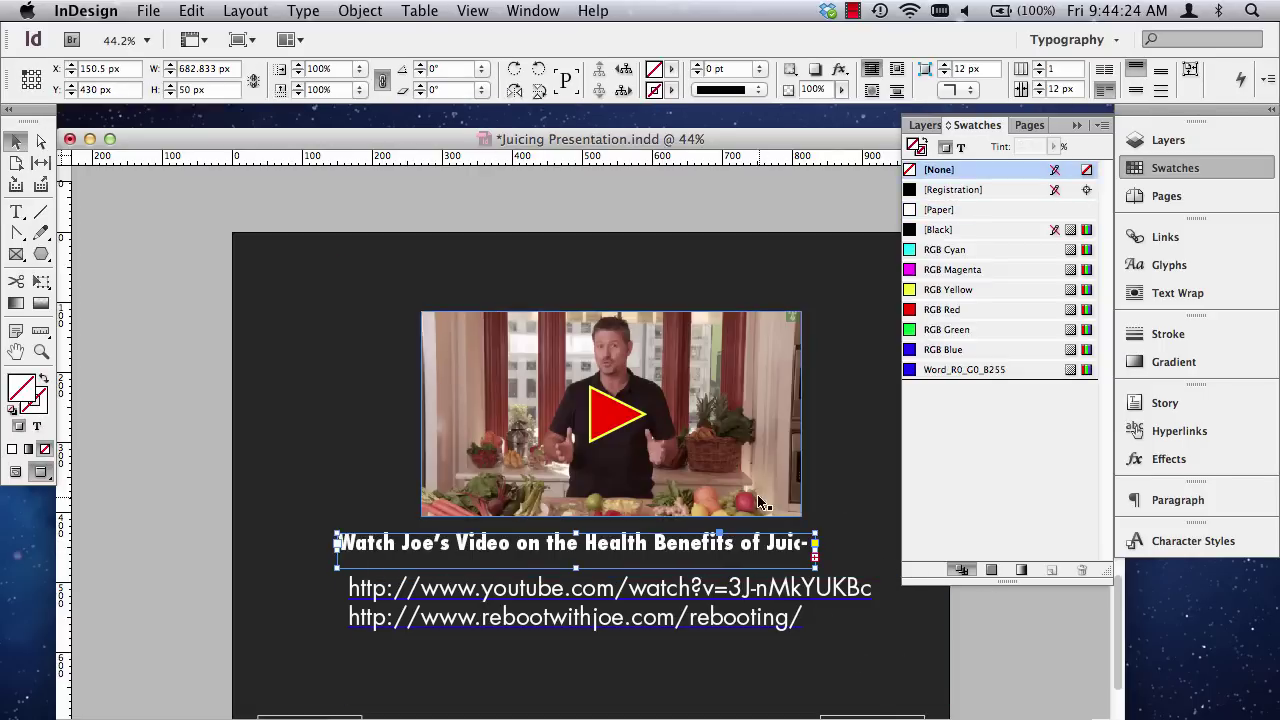
pyautogui.press('w')
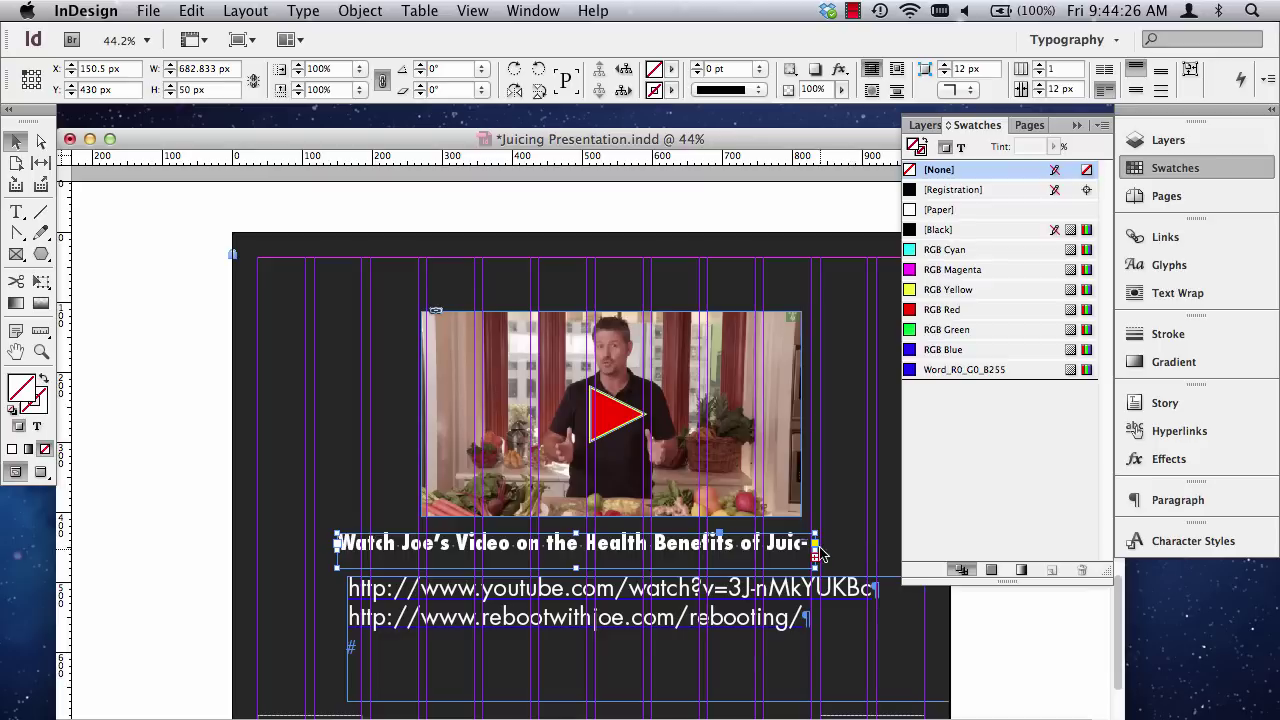
pyautogui.moveTo(820, 528); pyautogui.dragTo(872, 528)
pyautogui.scroll(-2, 952, 563)
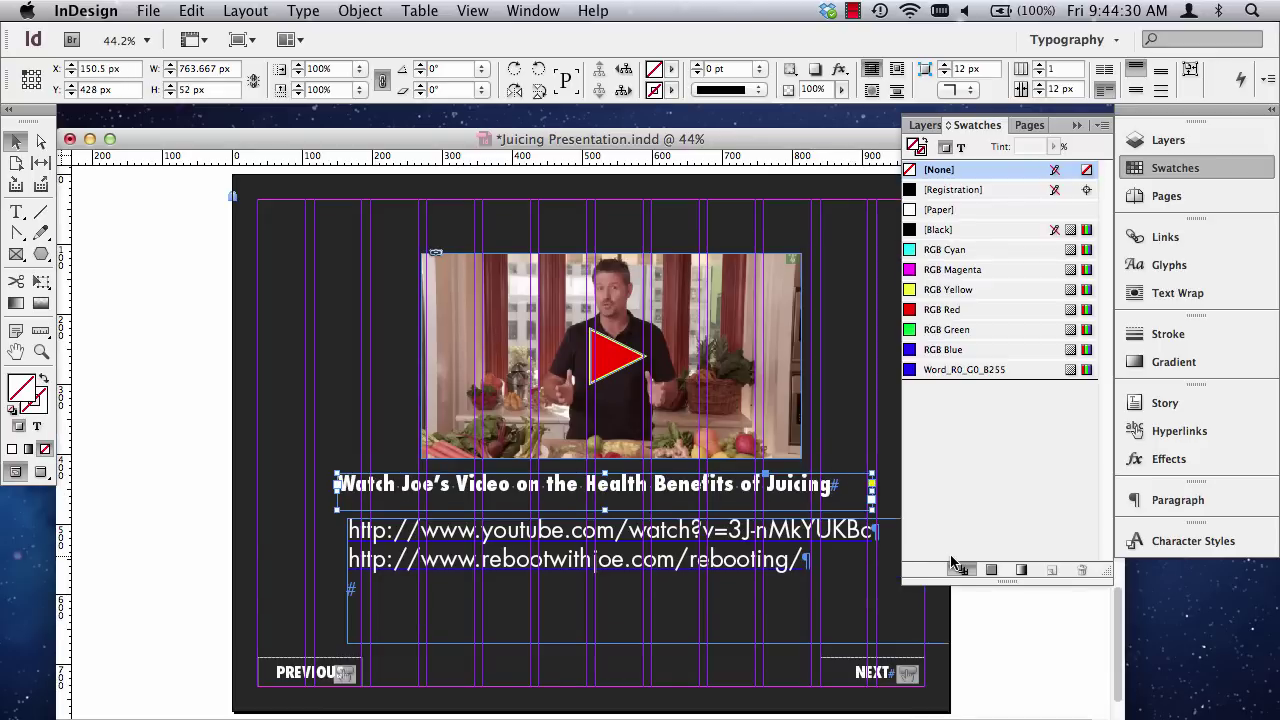
pyautogui.click(1077, 125)
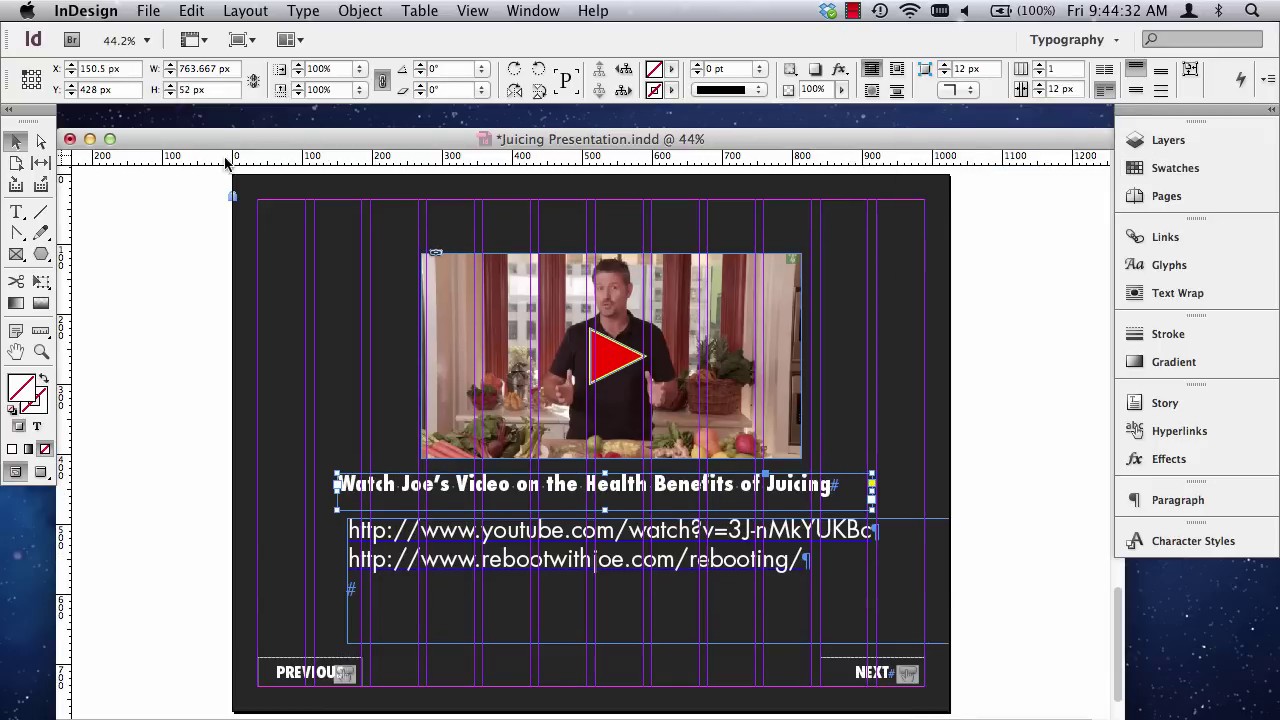
# Centre the video frame above the heading at X 240.54 px and reposition the play triangle on it.
pyautogui.click(632, 355)
pyautogui.moveTo(684, 318); pyautogui.dragTo(655, 320)
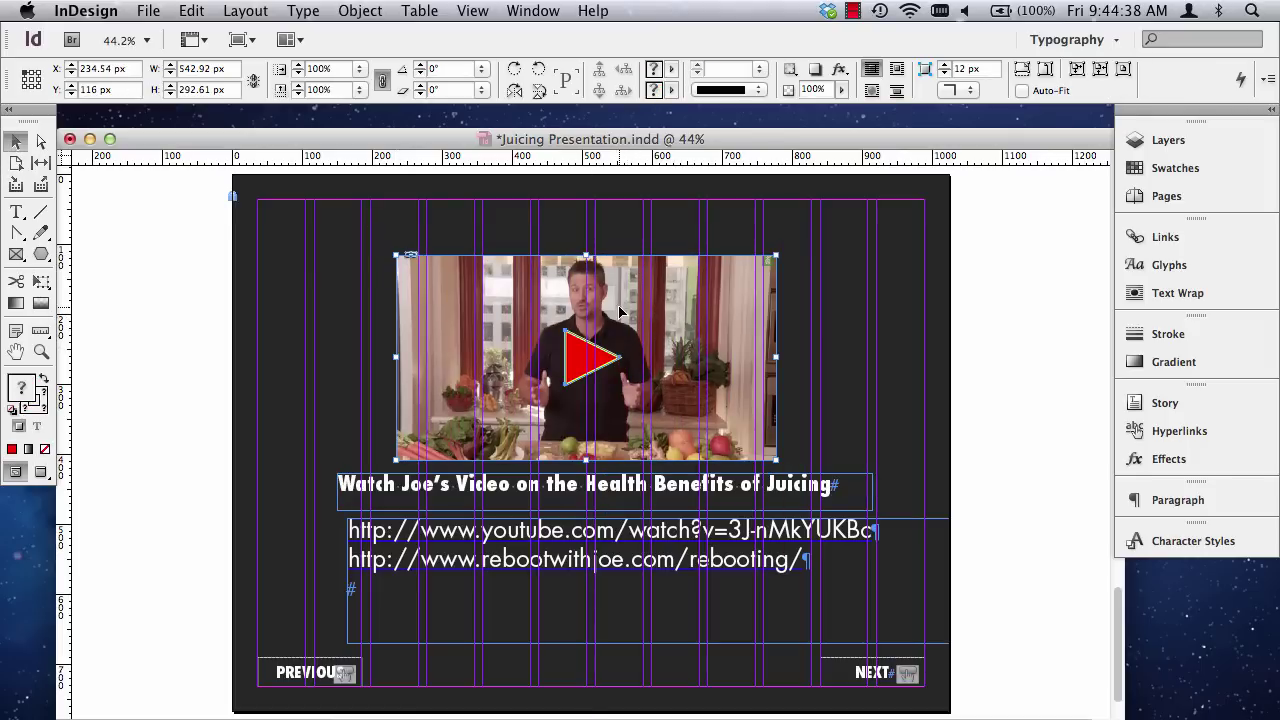
pyautogui.click(200, 287)
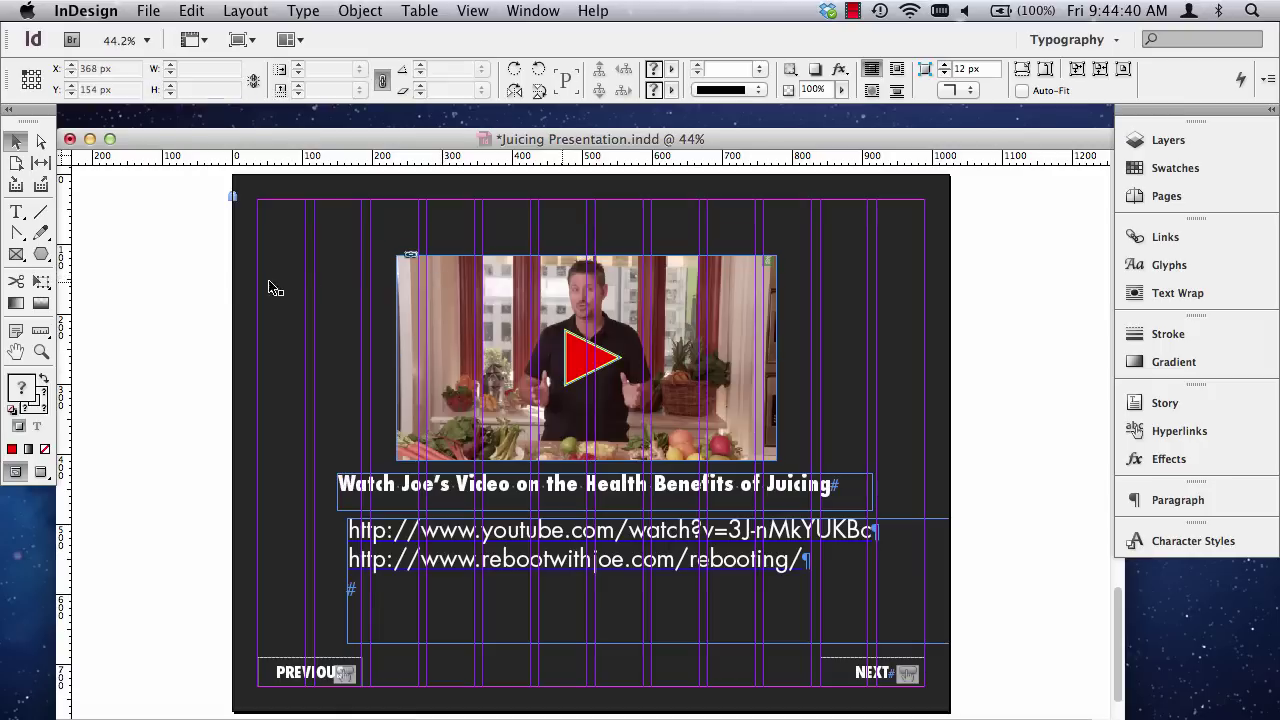
pyautogui.click(607, 302)
pyautogui.moveTo(607, 302); pyautogui.dragTo(610, 297)
pyautogui.click(586, 360)
pyautogui.moveTo(584, 362); pyautogui.dragTo(591, 385)
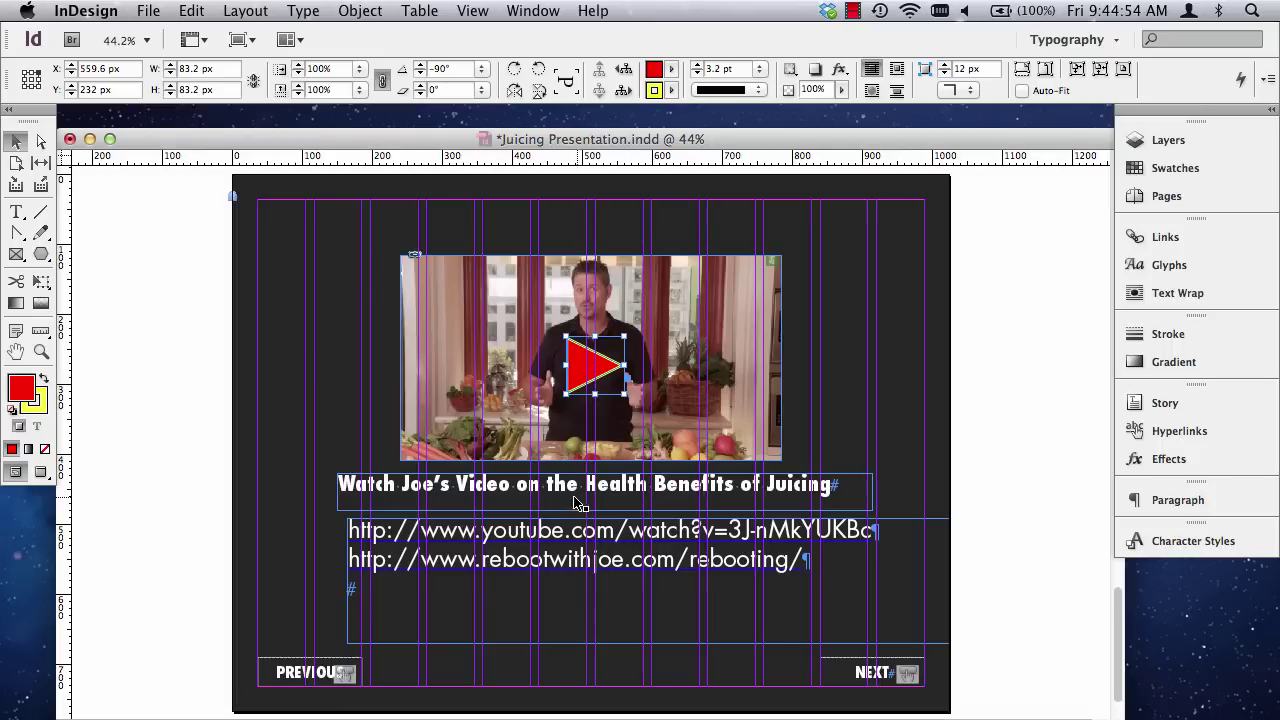
pyautogui.click(490, 358)
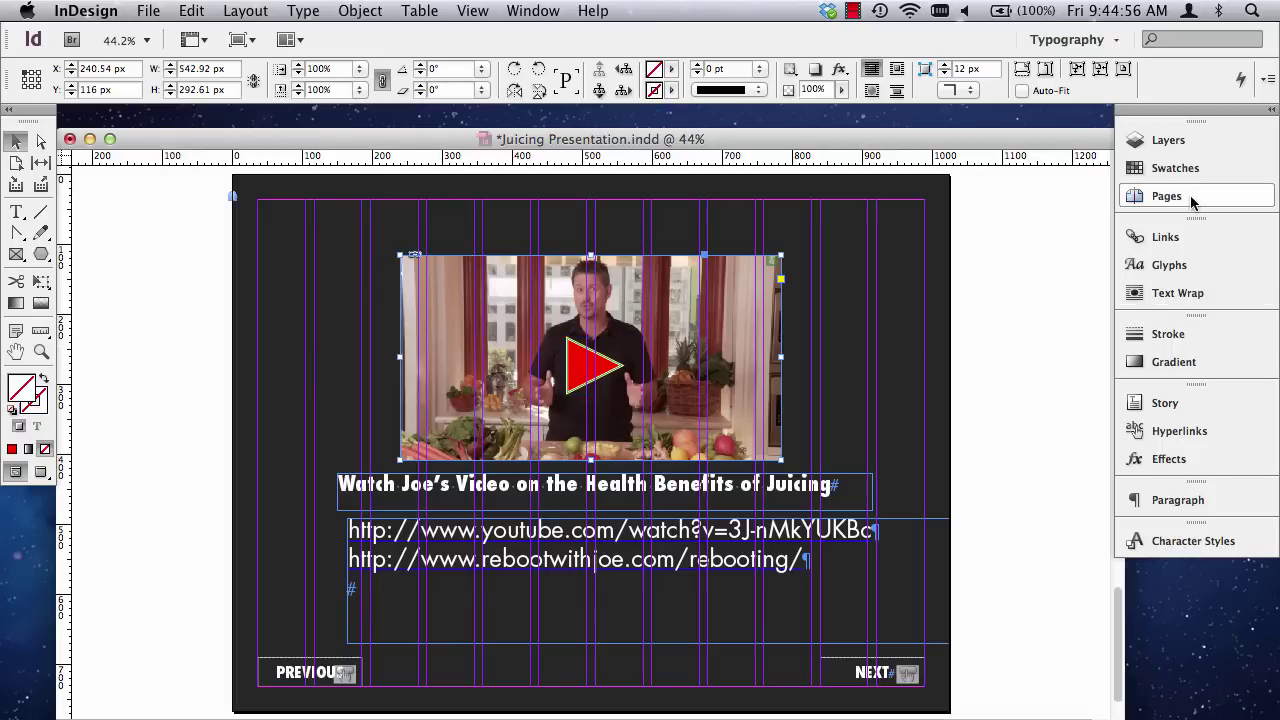
# Outline the video frame with a 2 pt RGB Red stroke, then deselect and switch to Preview.
pyautogui.click(1168, 336)
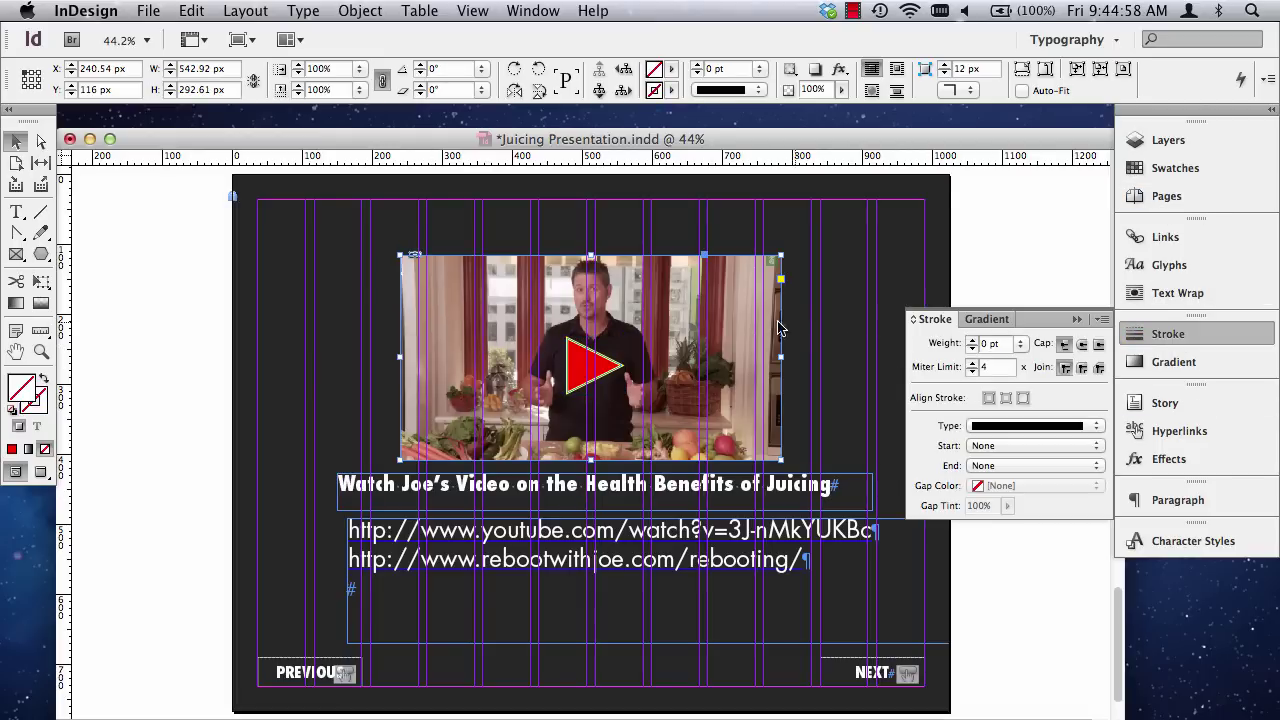
pyautogui.click(1020, 343)
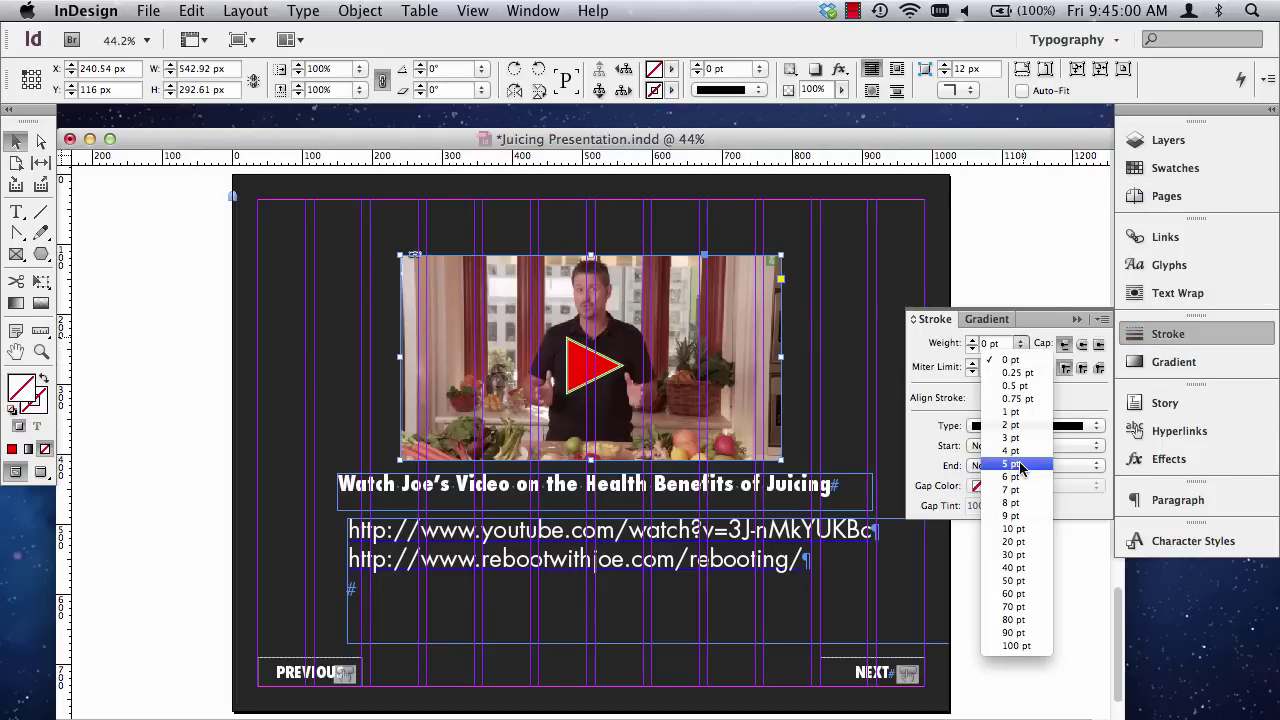
pyautogui.click(1017, 426)
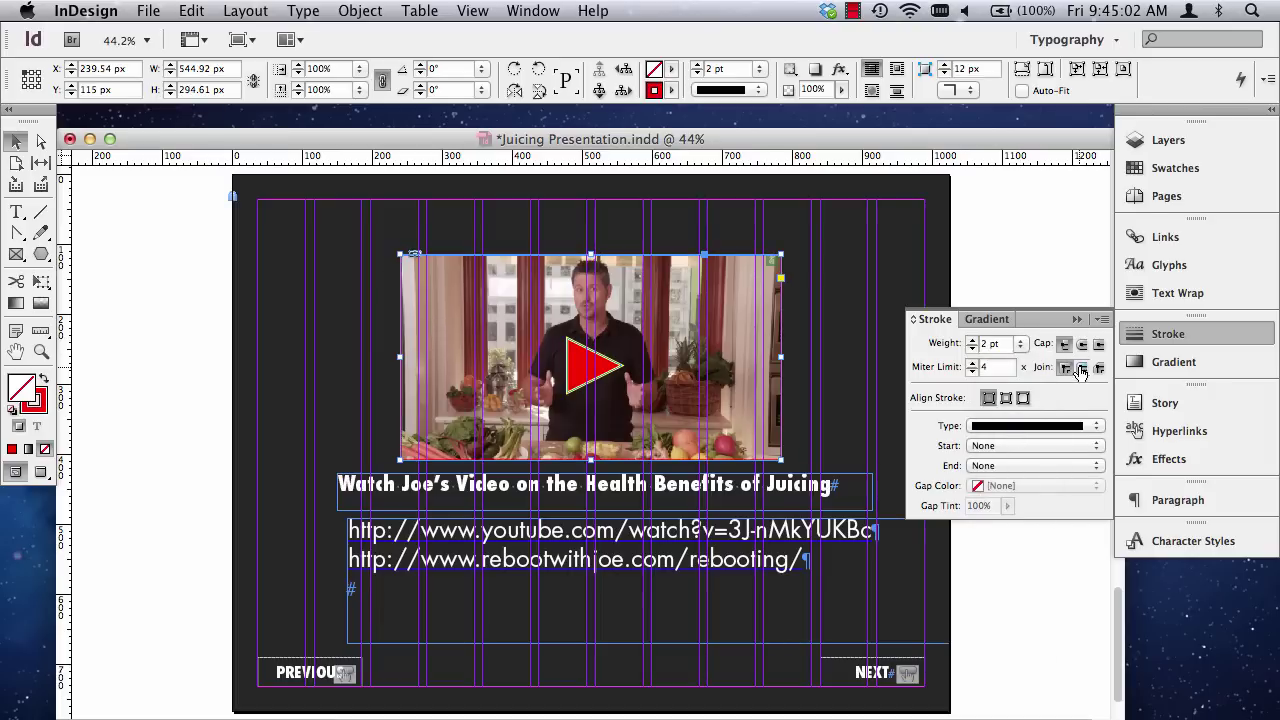
pyautogui.click(1173, 169)
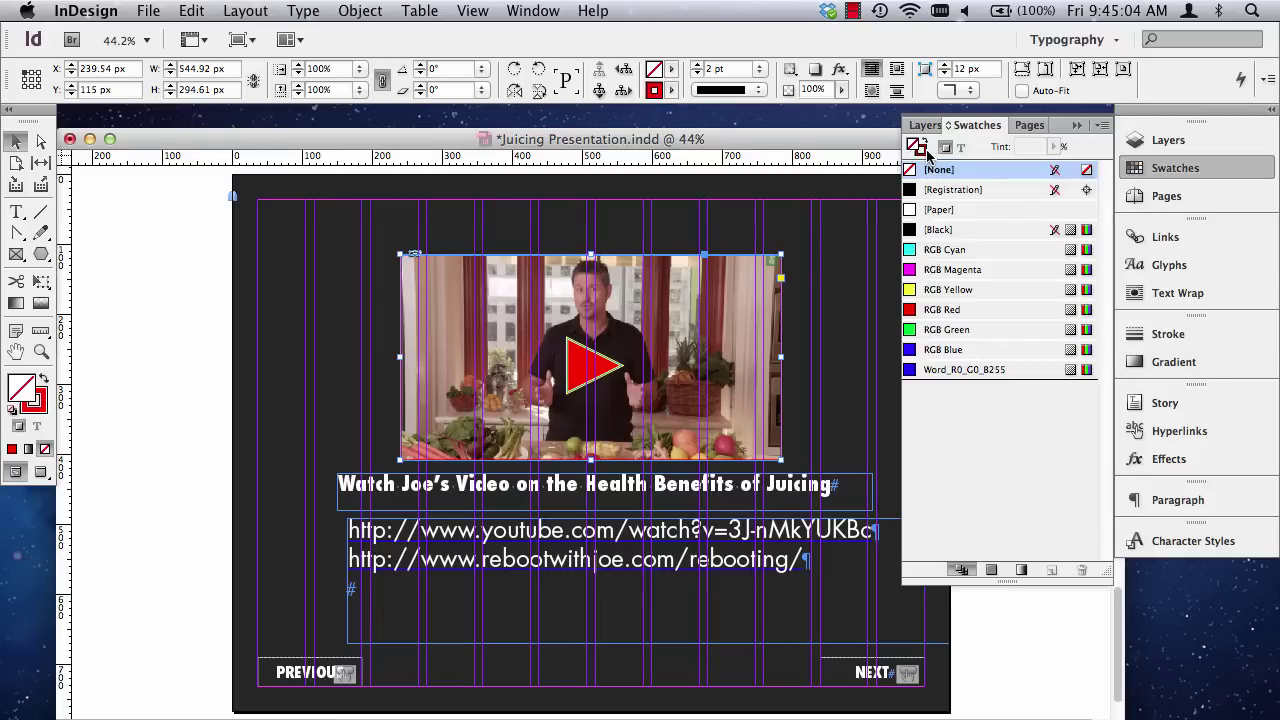
pyautogui.click(1170, 334)
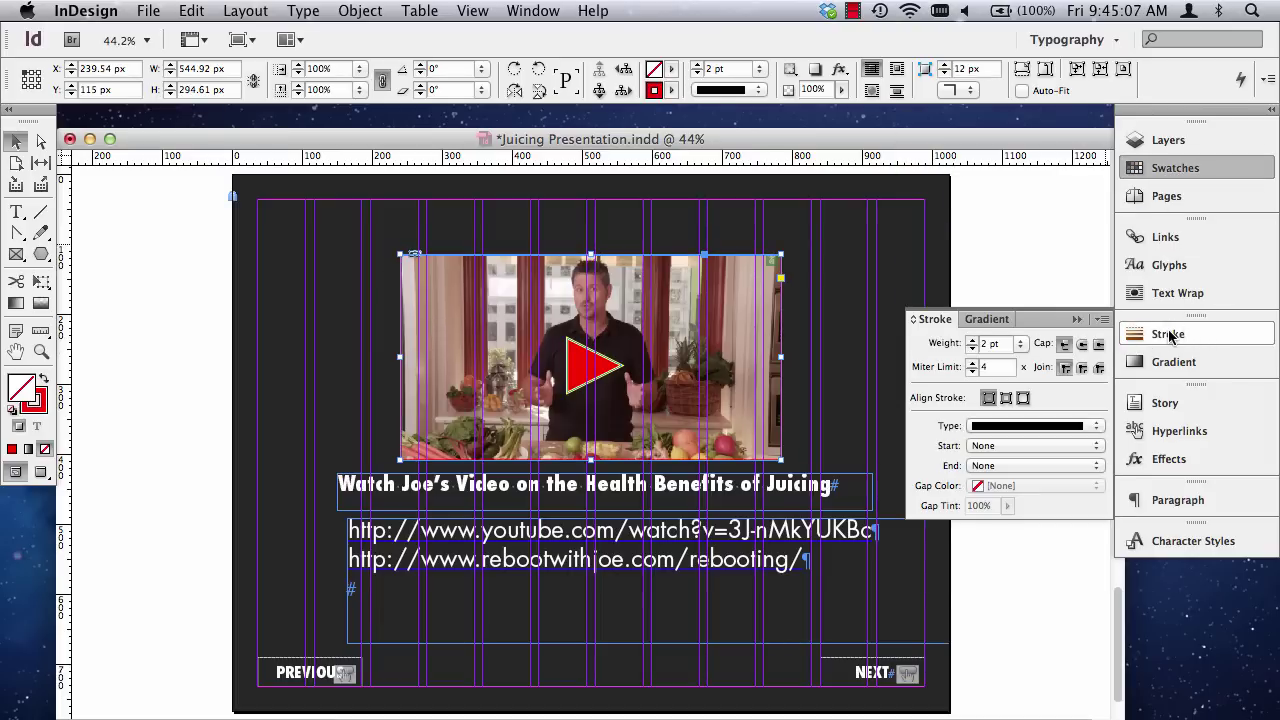
pyautogui.click(1020, 343)
pyautogui.click(1014, 423)
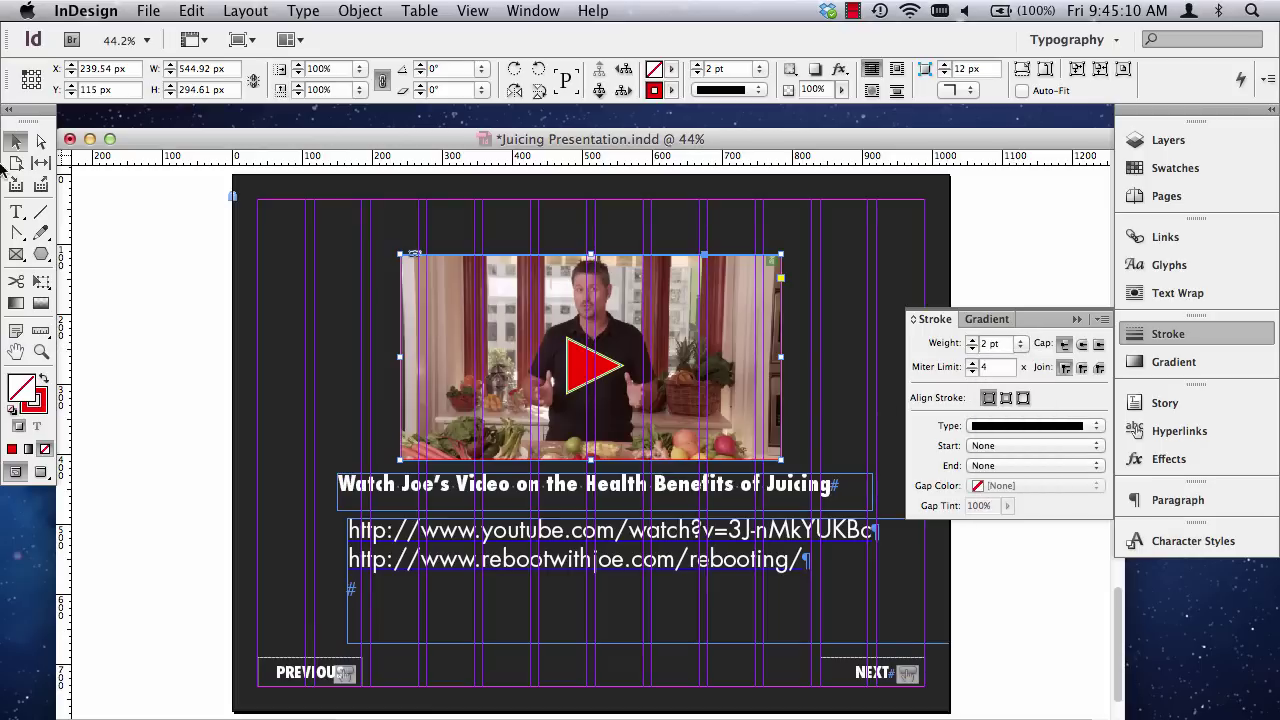
pyautogui.click(137, 286)
pyautogui.press('w')
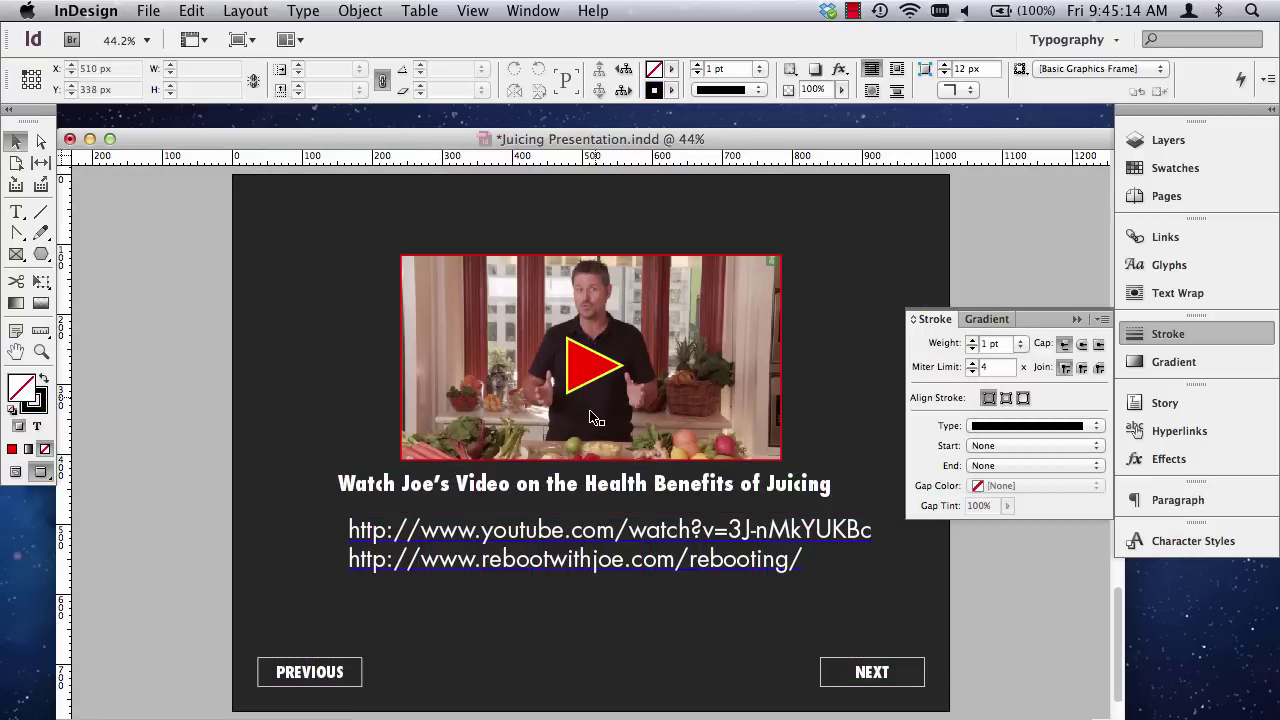
# Center-align the heading text within its frame.
pyautogui.click(677, 497)
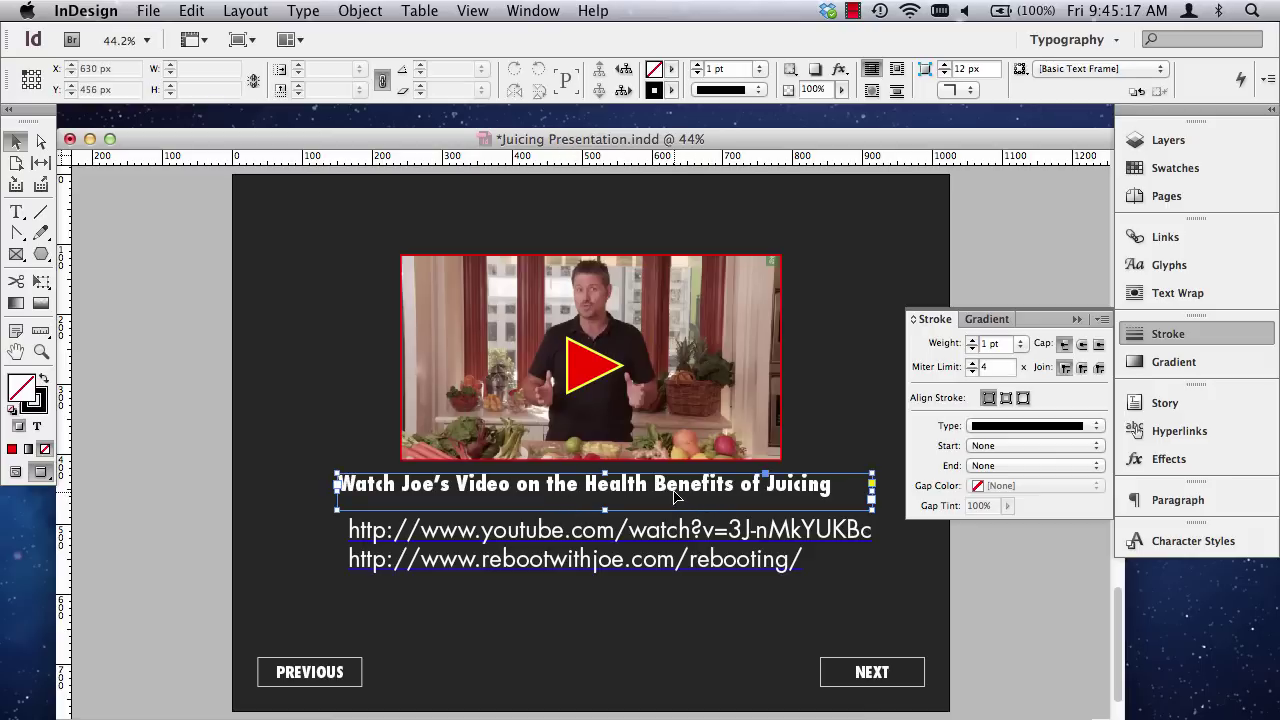
pyautogui.doubleClick(831, 493)
pyautogui.press('super+a')
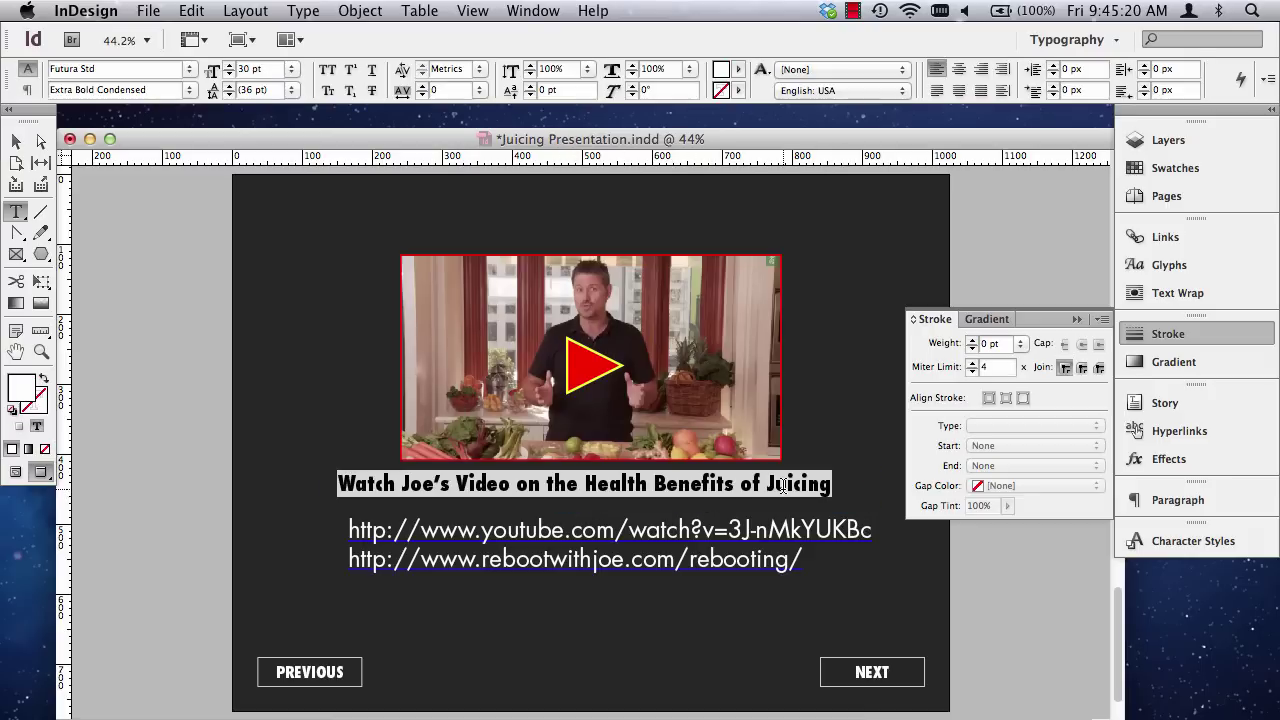
pyautogui.click(958, 69)
pyautogui.click(16, 141)
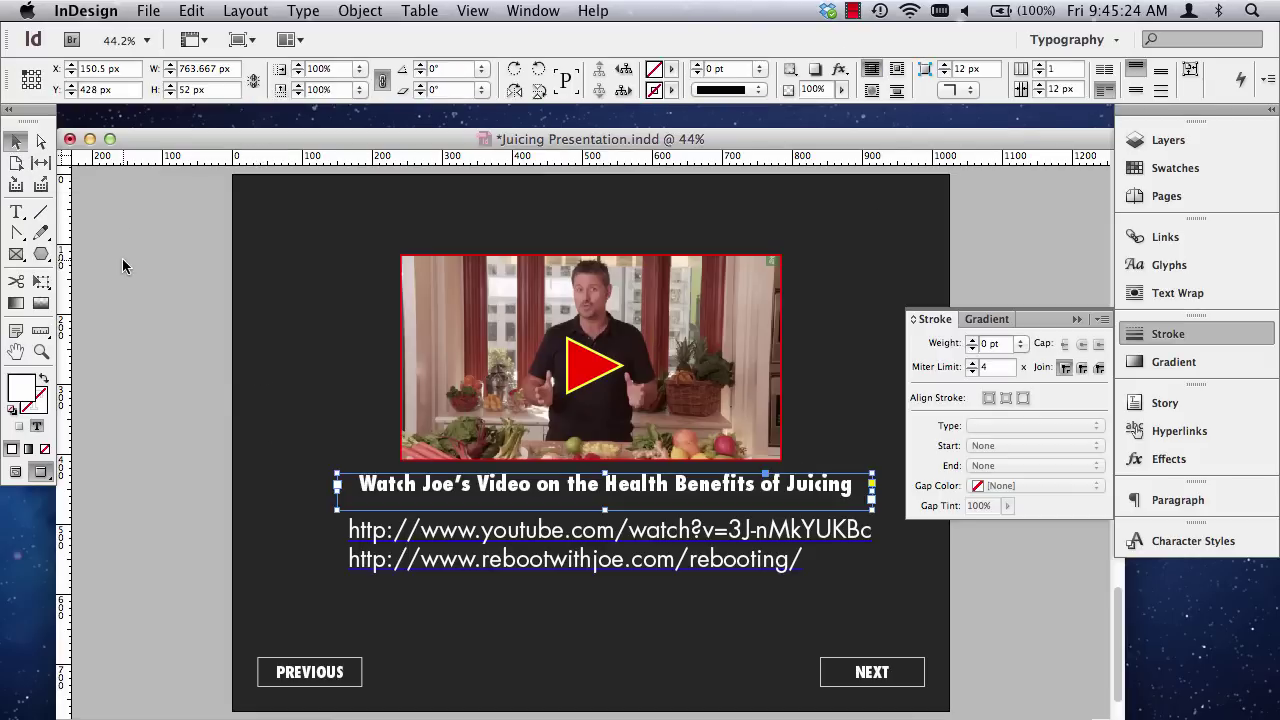
# Narrow the heading frame from the left and position it centred under the video.
pyautogui.click(168, 284)
pyautogui.press('w')
pyautogui.click(711, 500)
pyautogui.moveTo(337, 489); pyautogui.dragTo(361, 489)
pyautogui.moveTo(614, 502)
pyautogui.mouseDown()
pyautogui.moveTo(600, 504)
pyautogui.moveTo(617, 505)
pyautogui.mouseUp()
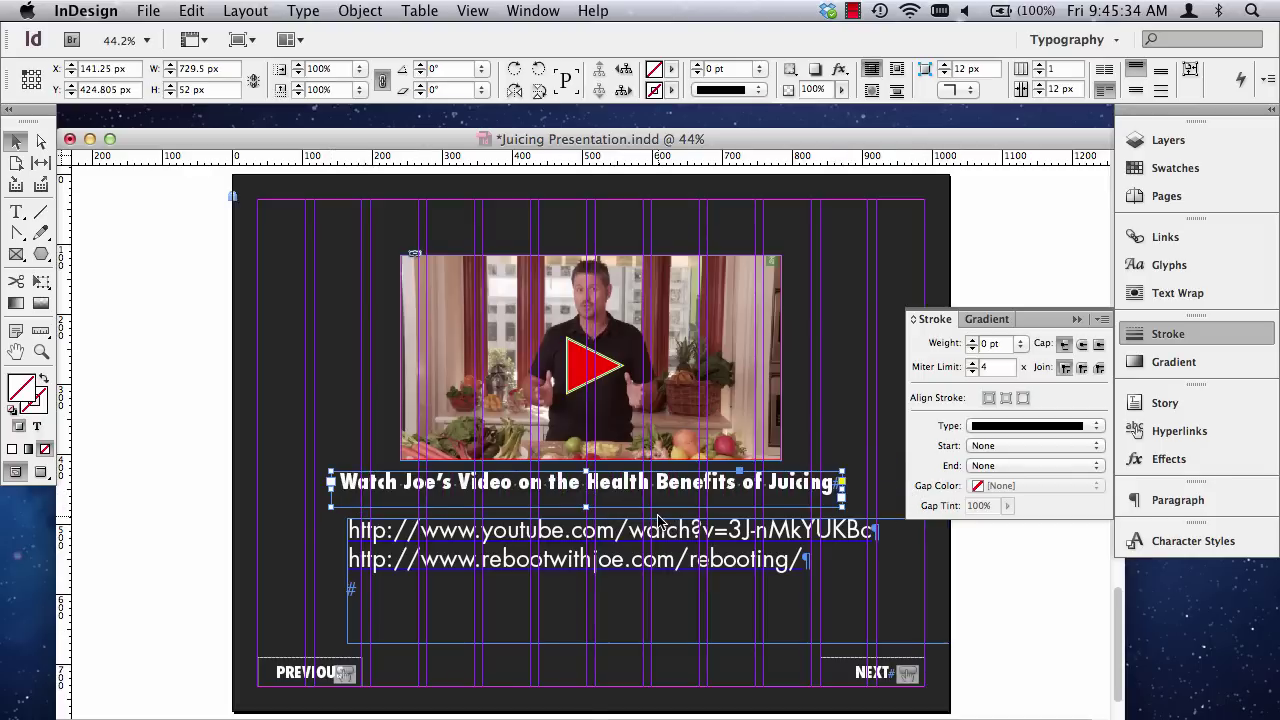
pyautogui.press('Right')
pyautogui.press('Right')
pyautogui.press('Right')
pyautogui.press('Right')
pyautogui.press('Right')
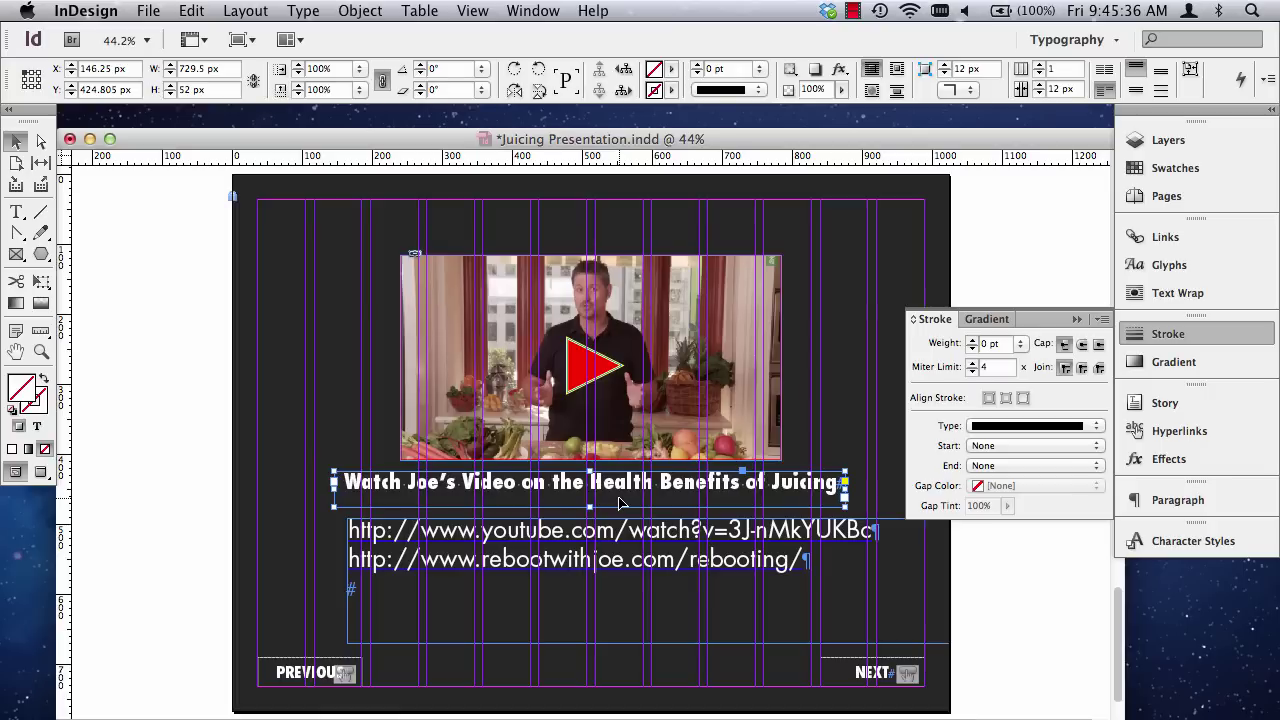
pyautogui.press('Down')
pyautogui.press('Down')
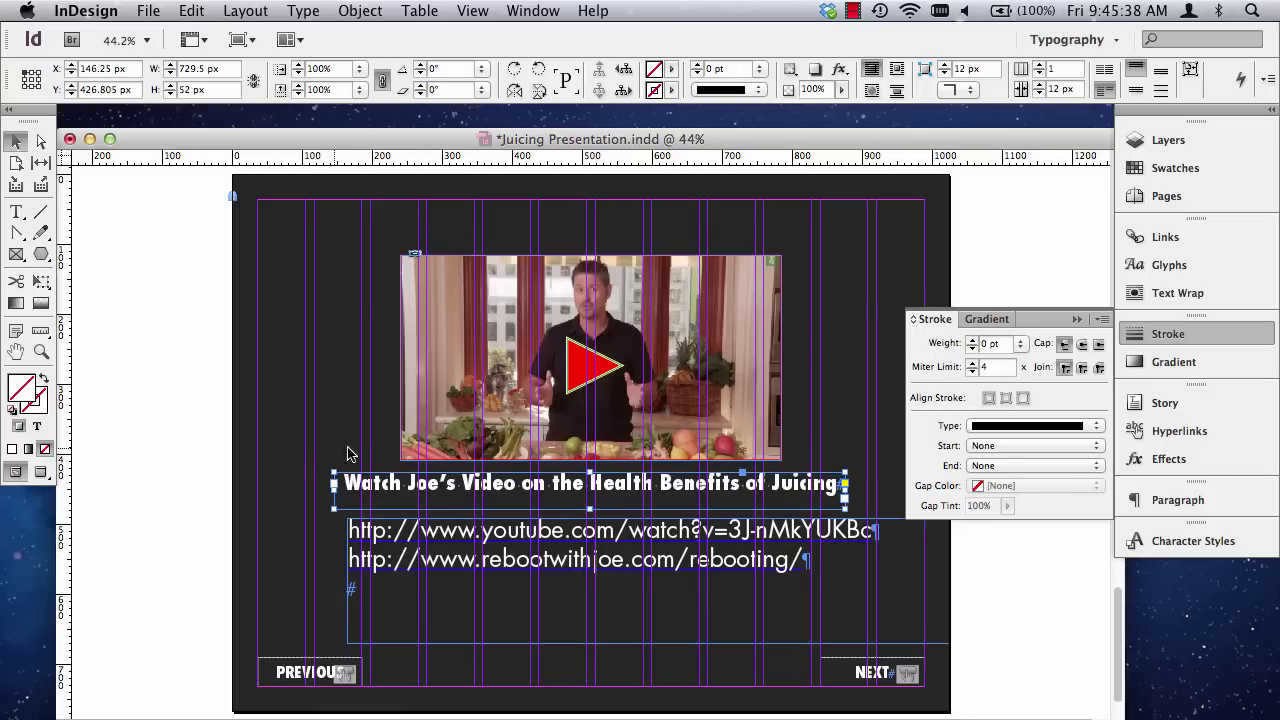
pyautogui.click(134, 375)
pyautogui.press('w')
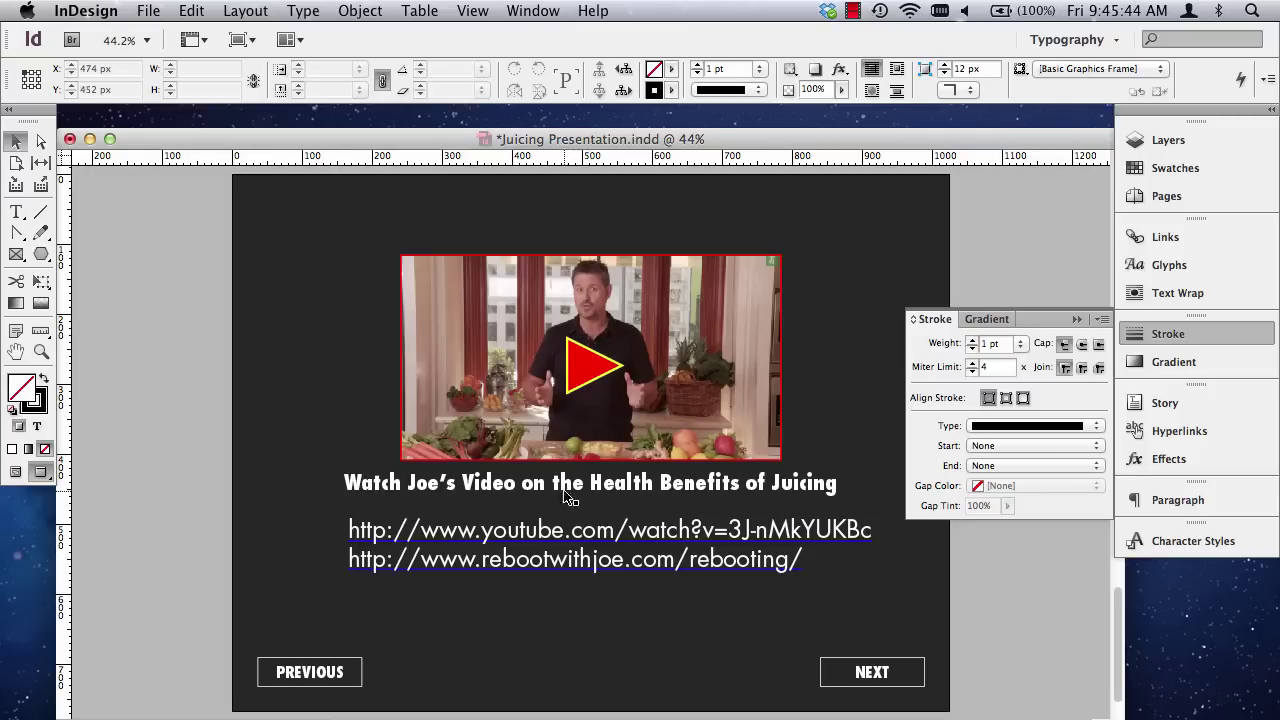
# Move the two URLs down beside the PREVIOUS and NEXT buttons, then select triangle, video and heading.
pyautogui.moveTo(578, 540); pyautogui.dragTo(566, 646)
pyautogui.click(578, 392)
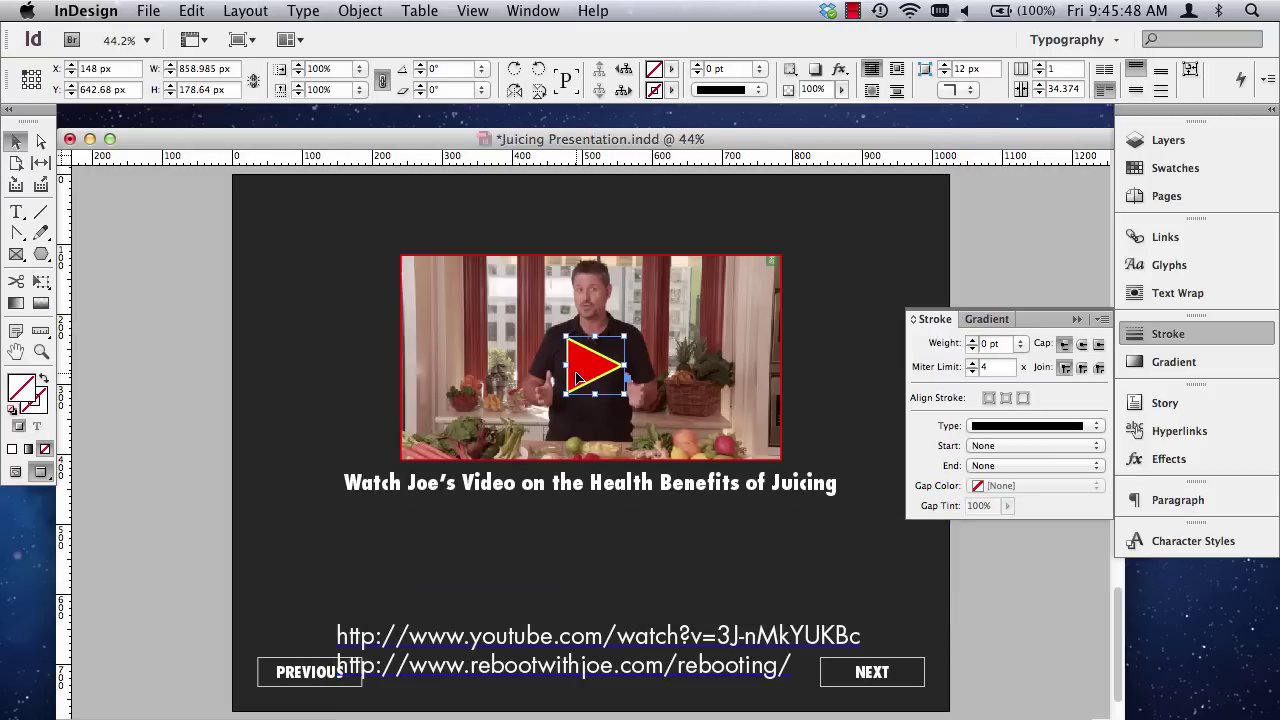
pyautogui.keyDown('shift'); pyautogui.click(528, 350); pyautogui.keyUp('shift')
pyautogui.keyDown('shift'); pyautogui.click(528, 490); pyautogui.keyUp('shift')
pyautogui.keyDown('shift'); pyautogui.click(528, 492); pyautogui.keyUp('shift')
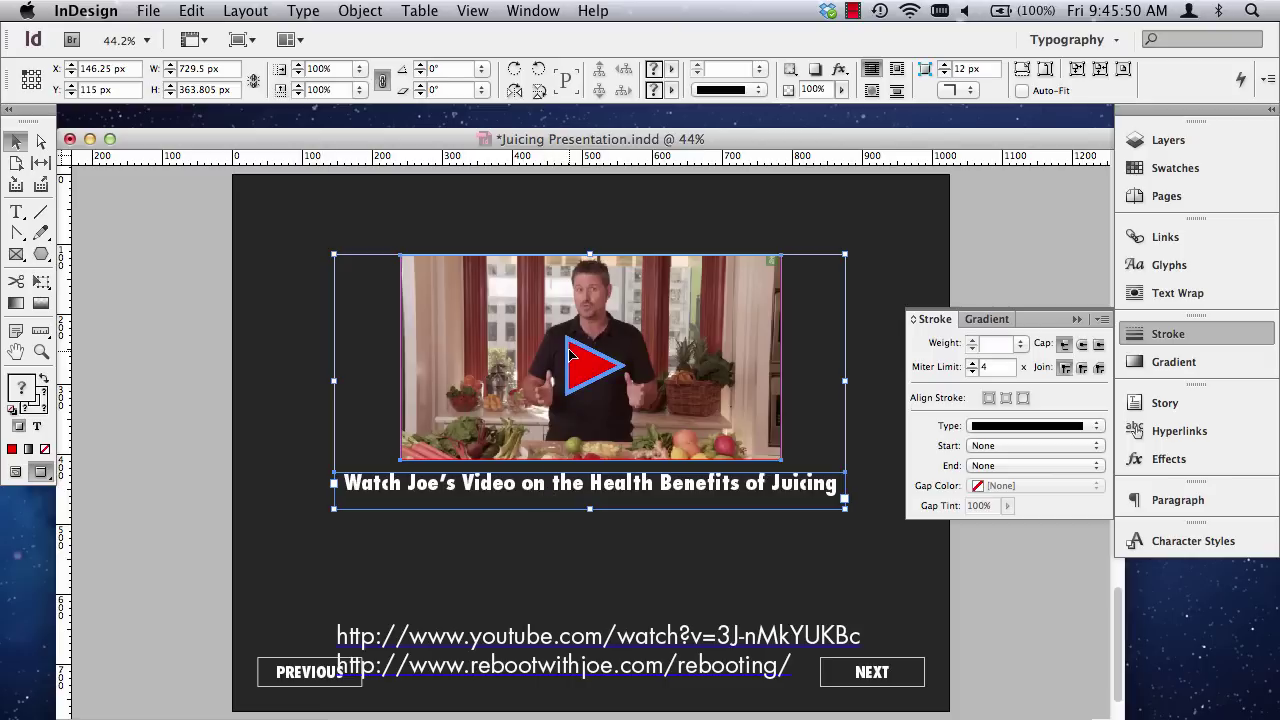
# Shift the play triangle, video frame and heading down together.
pyautogui.click(194, 357)
pyautogui.click(590, 368)
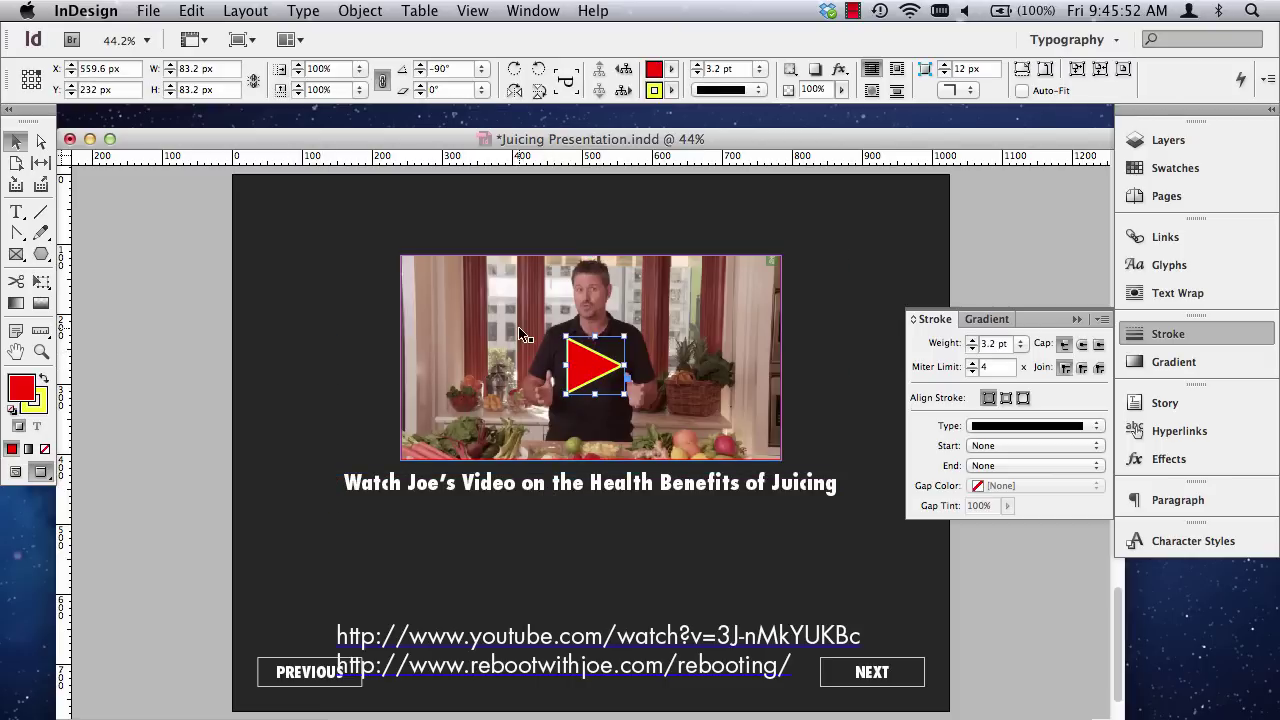
pyautogui.keyDown('shift'); pyautogui.click(528, 445); pyautogui.keyUp('shift')
pyautogui.keyDown('shift'); pyautogui.click(535, 482); pyautogui.keyUp('shift')
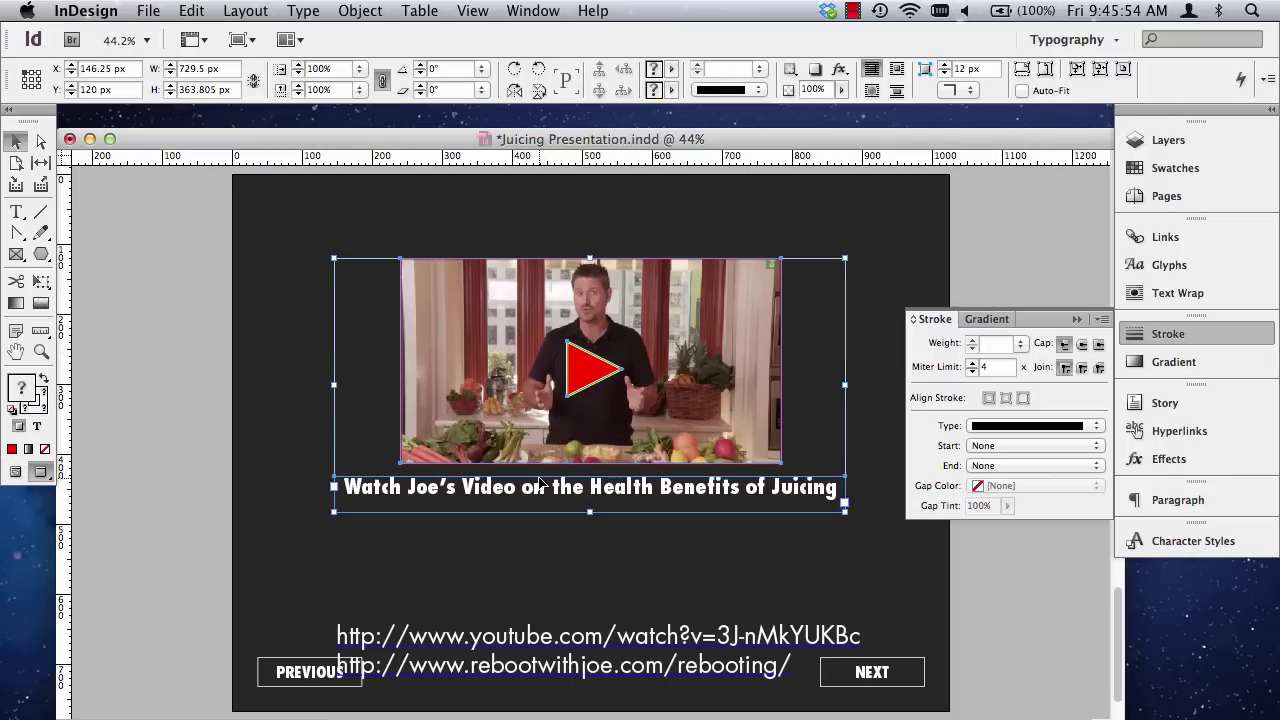
pyautogui.hotkey('shift', 'Down')
pyautogui.hotkey('shift', 'Down')
pyautogui.hotkey('shift', 'Down')
pyautogui.hotkey('shift', 'Down')
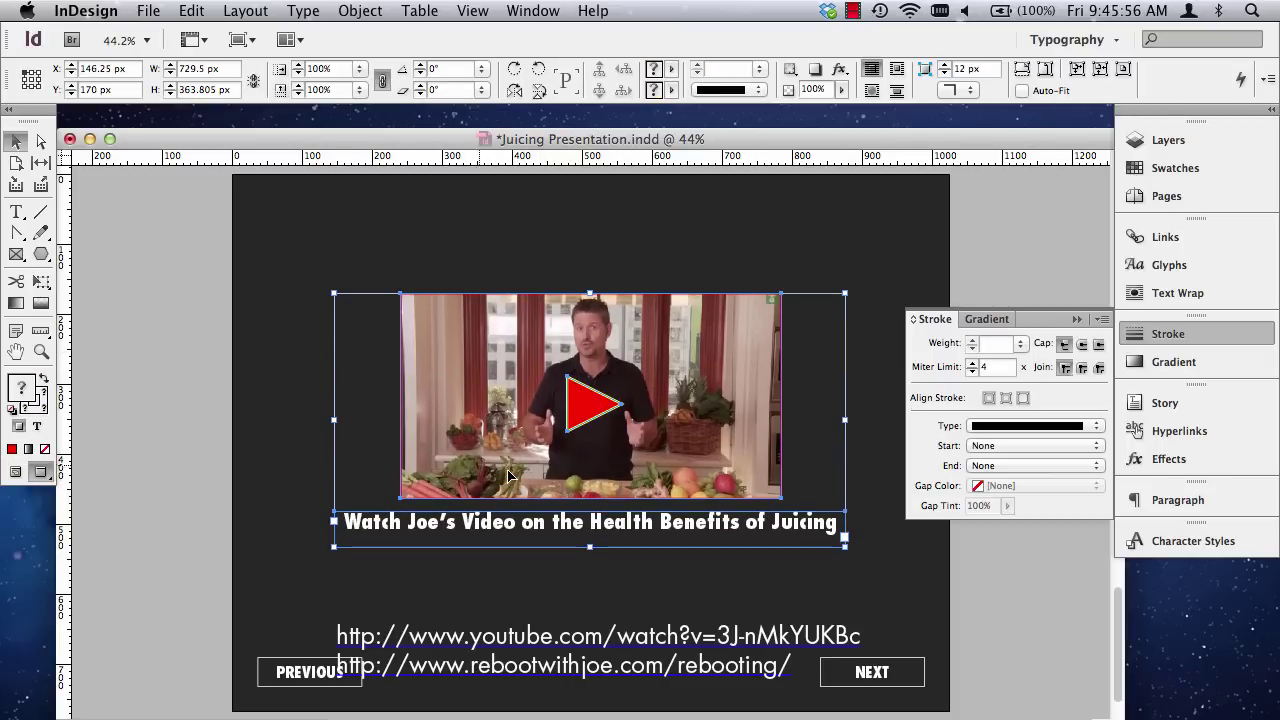
pyautogui.click(172, 405)
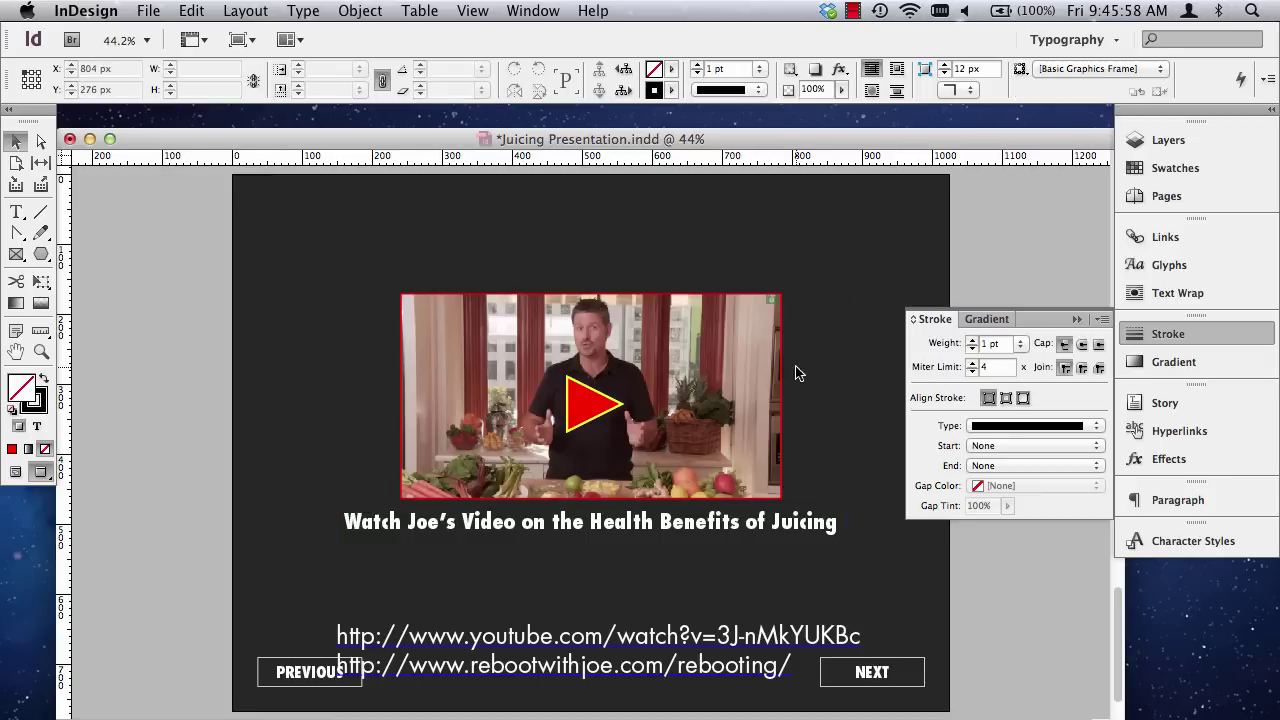
# Group the play triangle with the video, then group that with the heading.
pyautogui.click(615, 400)
pyautogui.keyDown('shift'); pyautogui.click(660, 385); pyautogui.keyUp('shift')
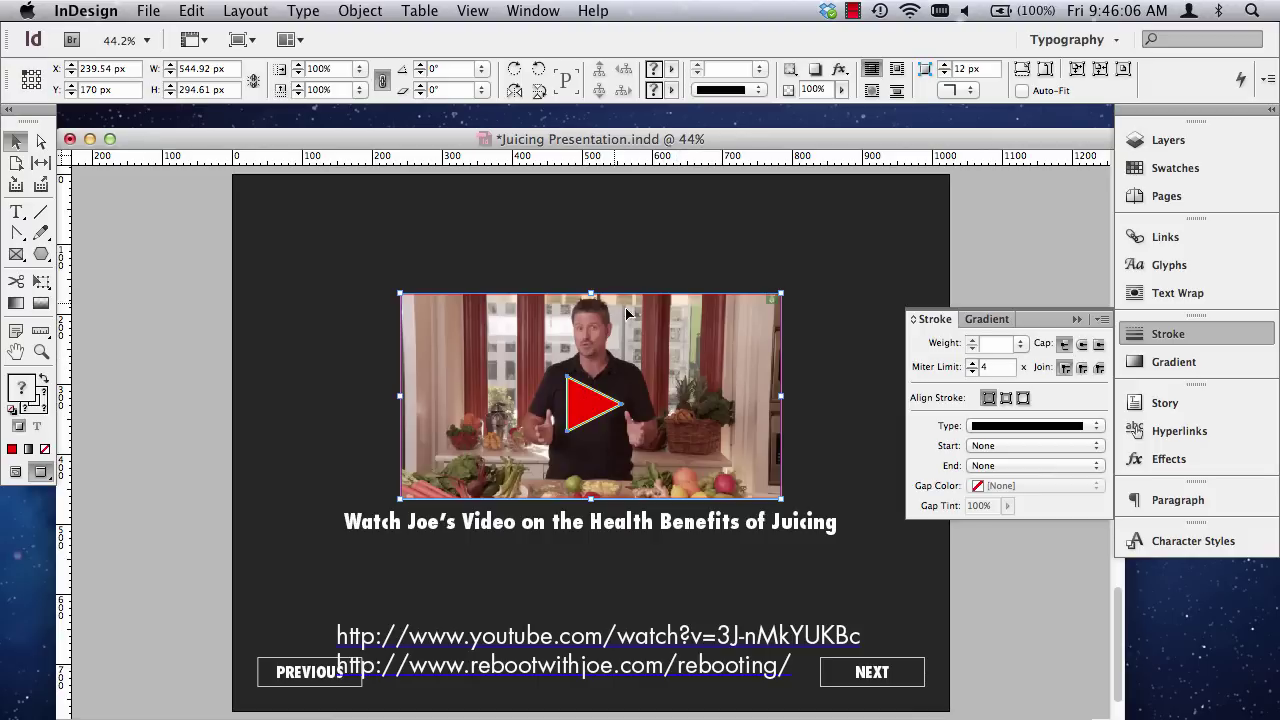
pyautogui.click(360, 10)
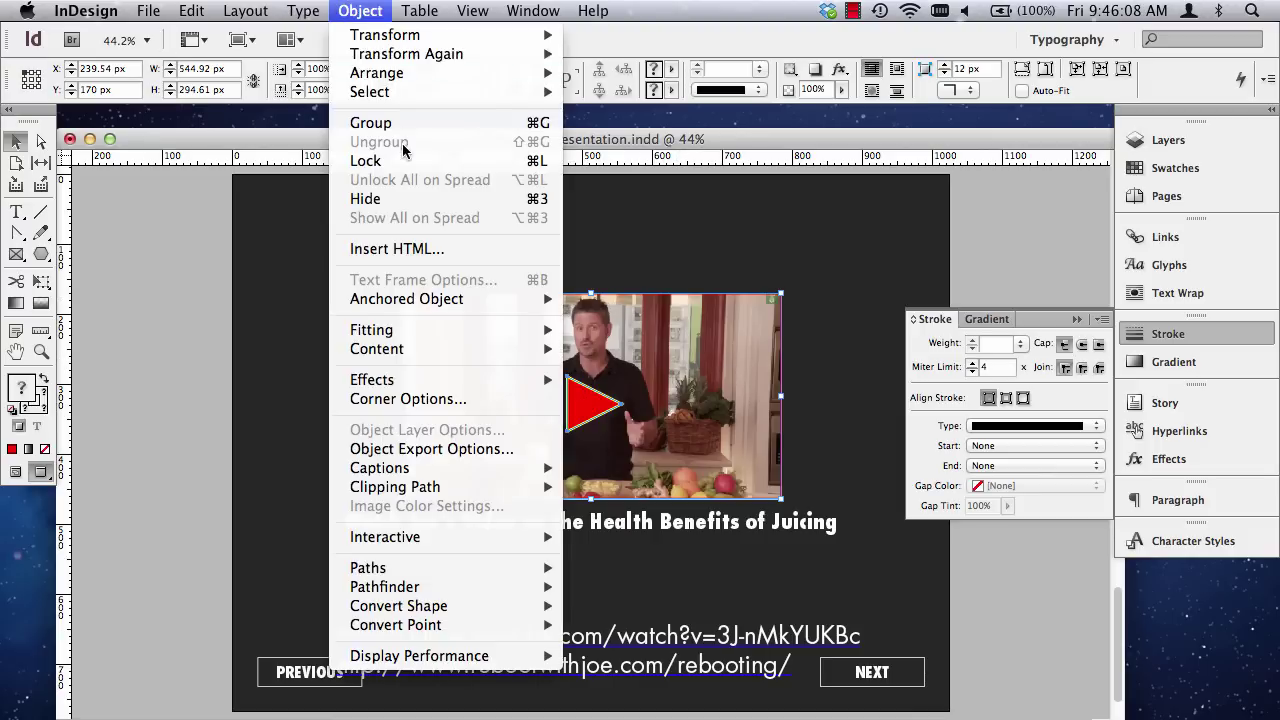
pyautogui.click(394, 126)
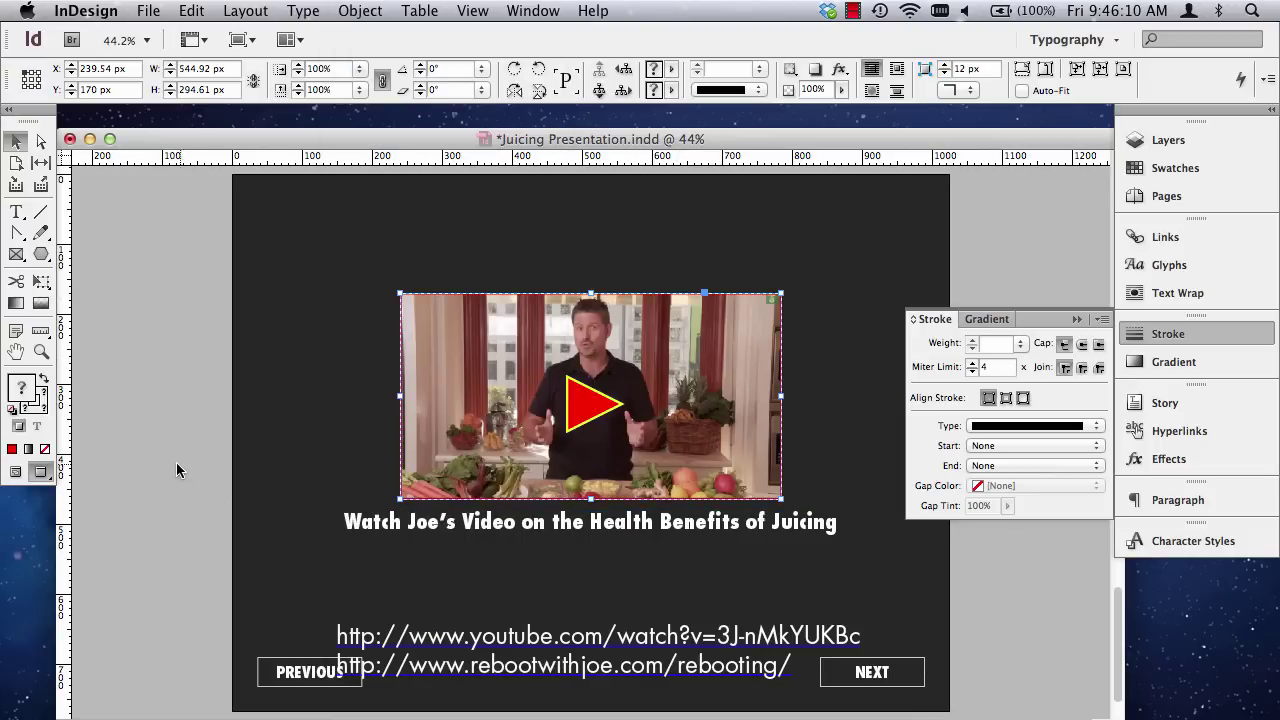
pyautogui.keyDown('shift'); pyautogui.click(540, 538); pyautogui.keyUp('shift')
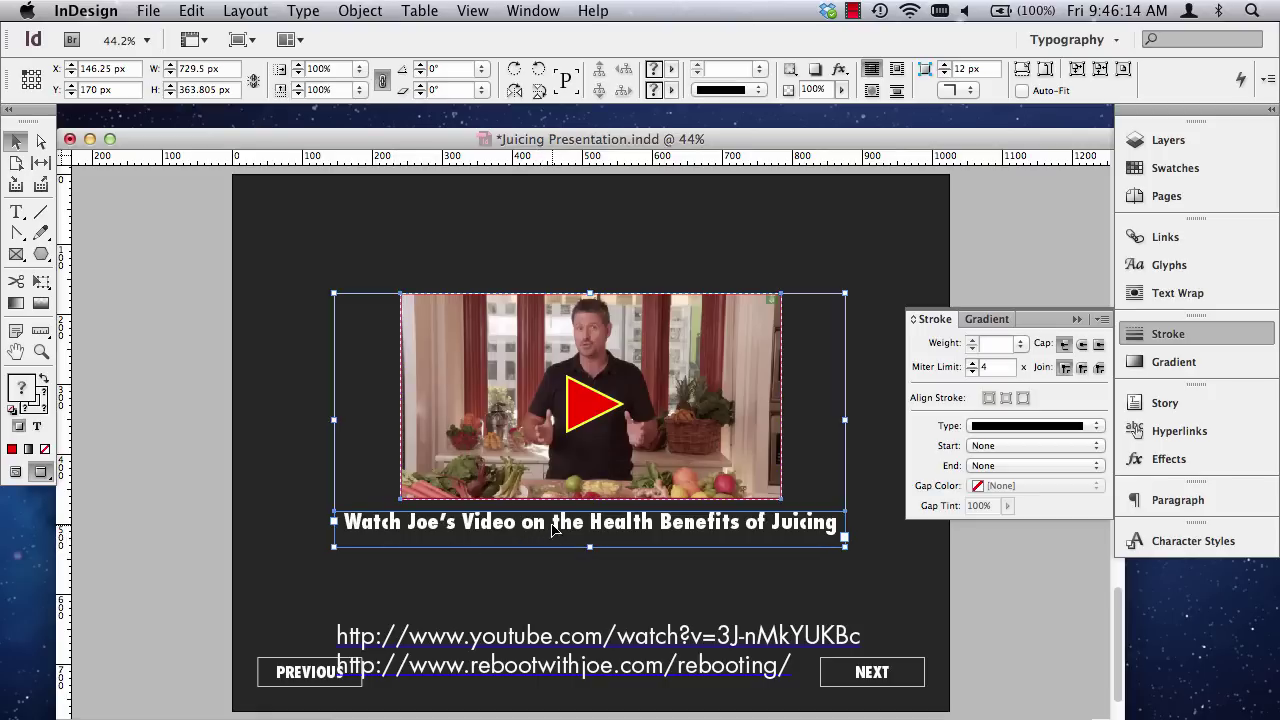
pyautogui.click(326, 10)
pyautogui.click(379, 121)
pyautogui.click(338, 14)
pyautogui.click(371, 121)
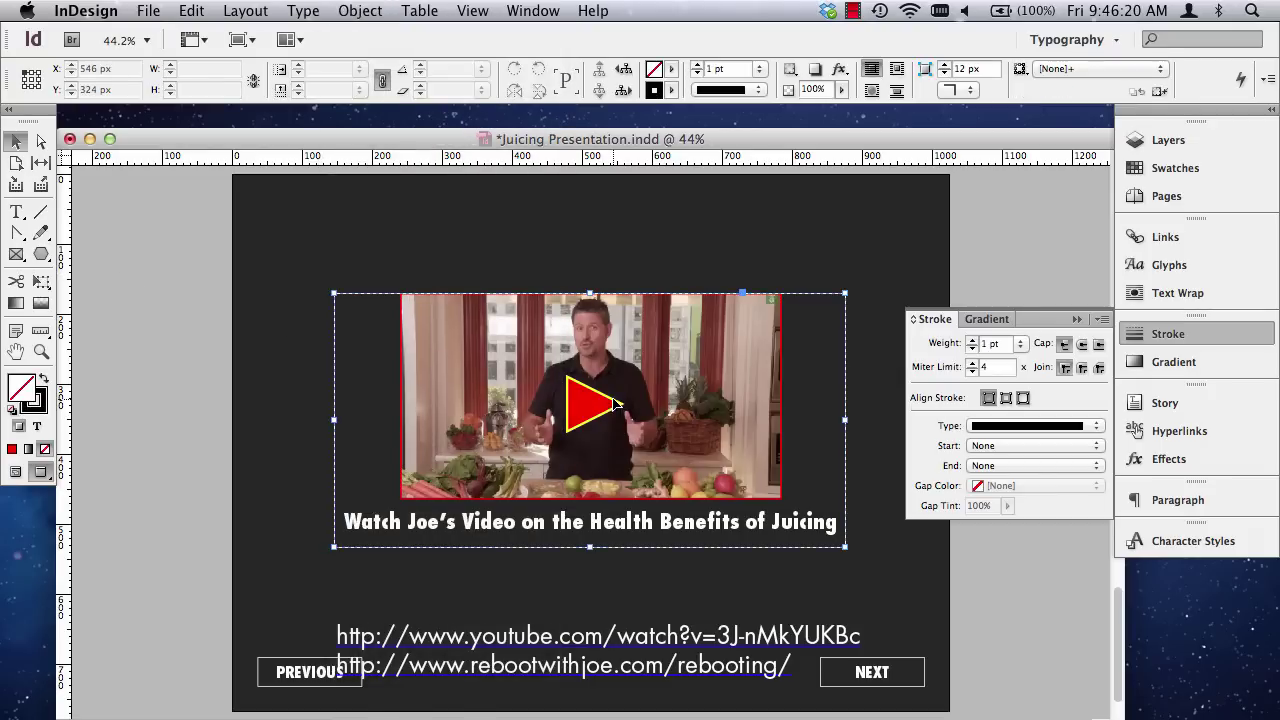
pyautogui.click(642, 648)
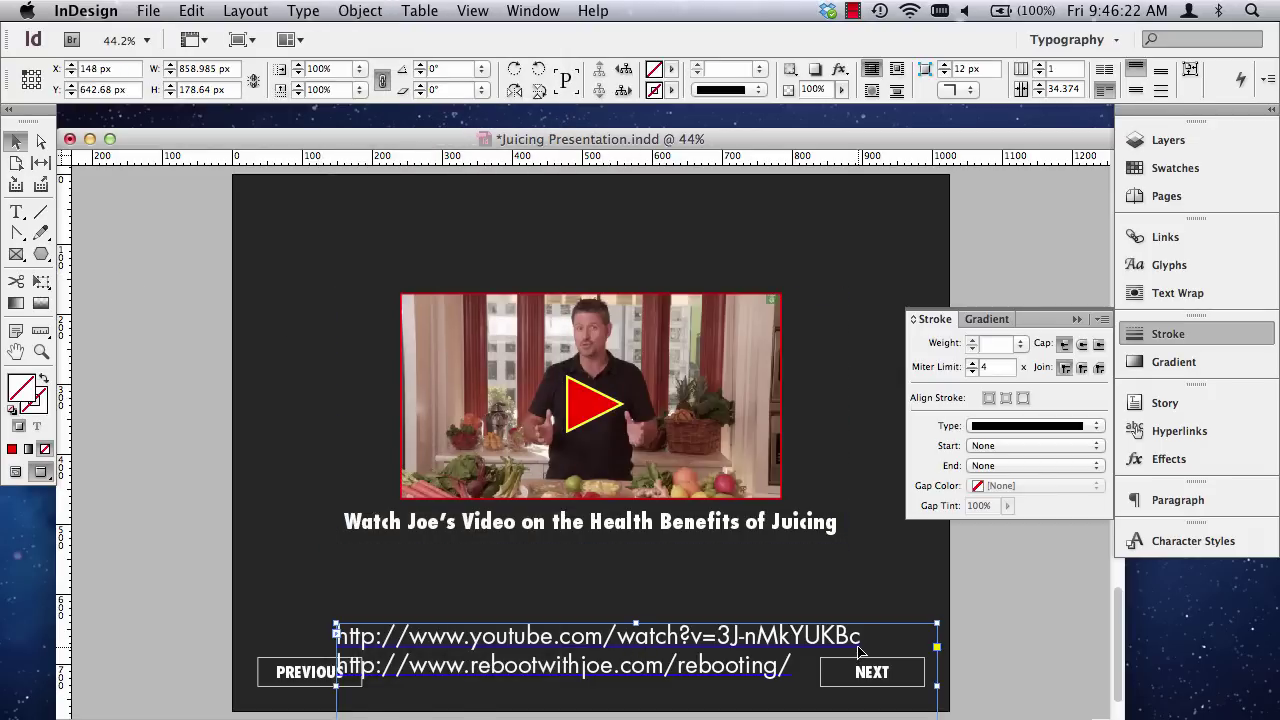
pyautogui.doubleClick(860, 652)
pyautogui.moveTo(866, 630); pyautogui.dragTo(297, 620)
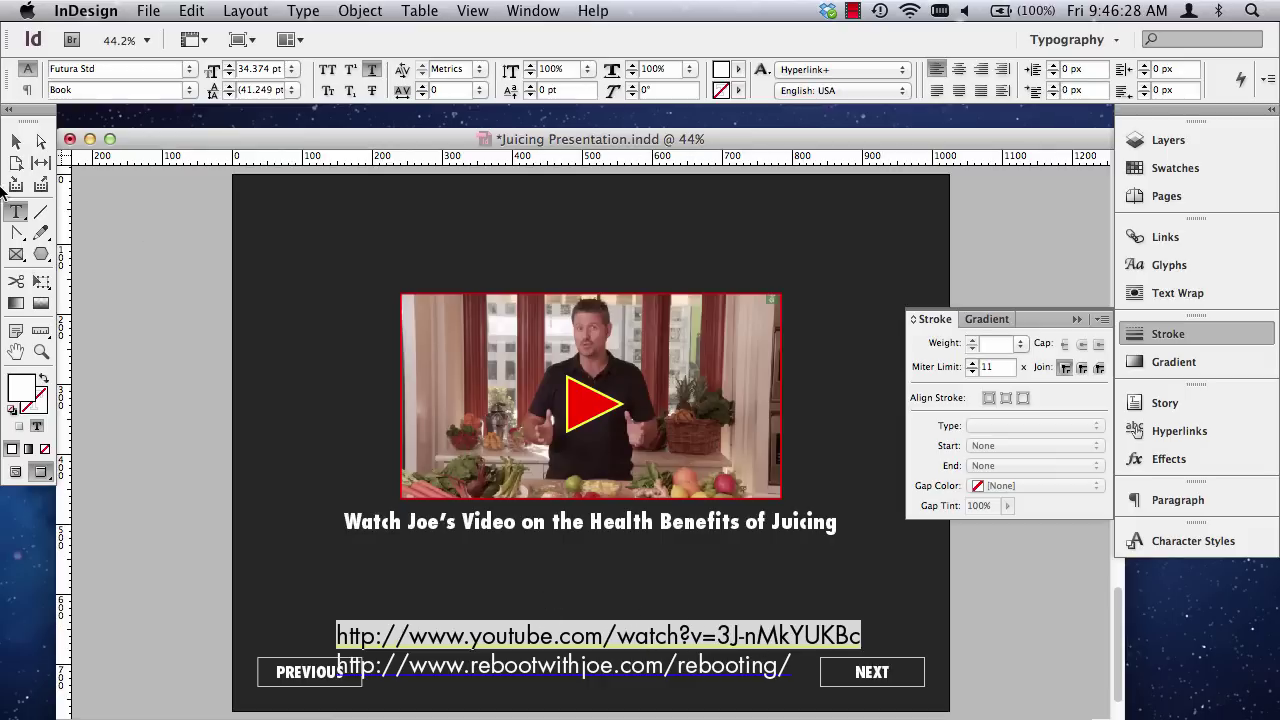
pyautogui.click(16, 141)
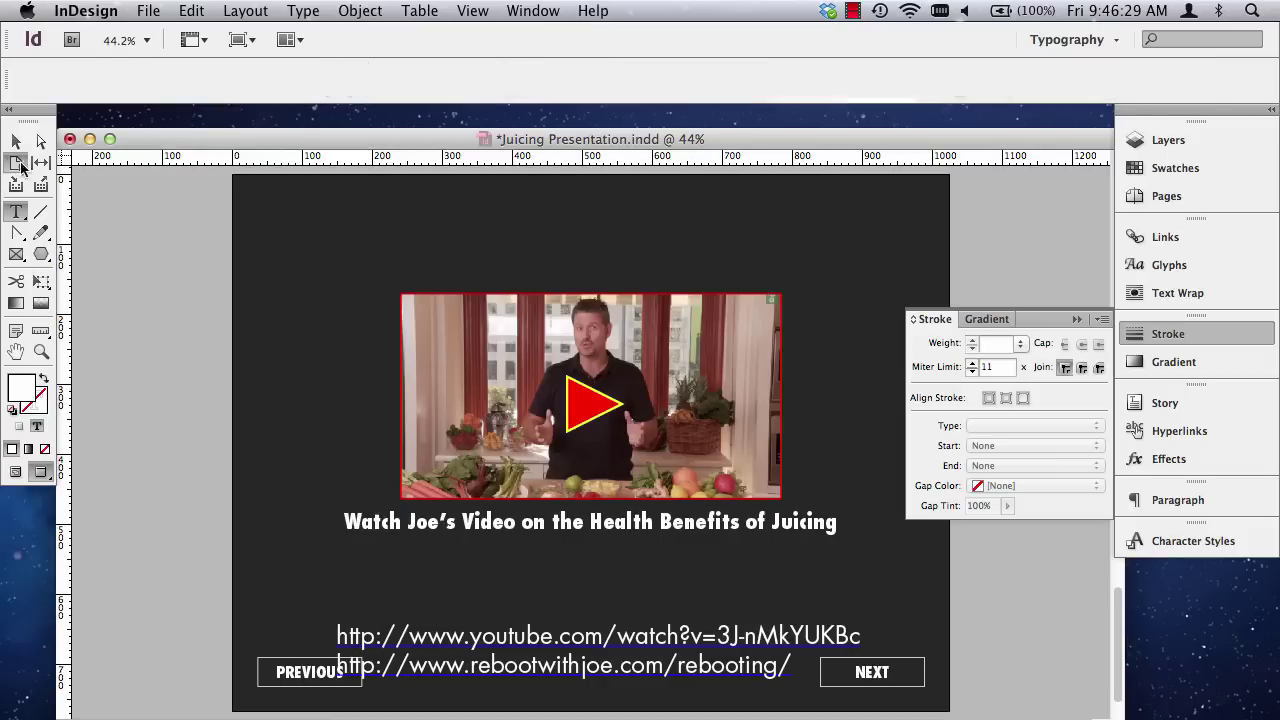
pyautogui.click(618, 362)
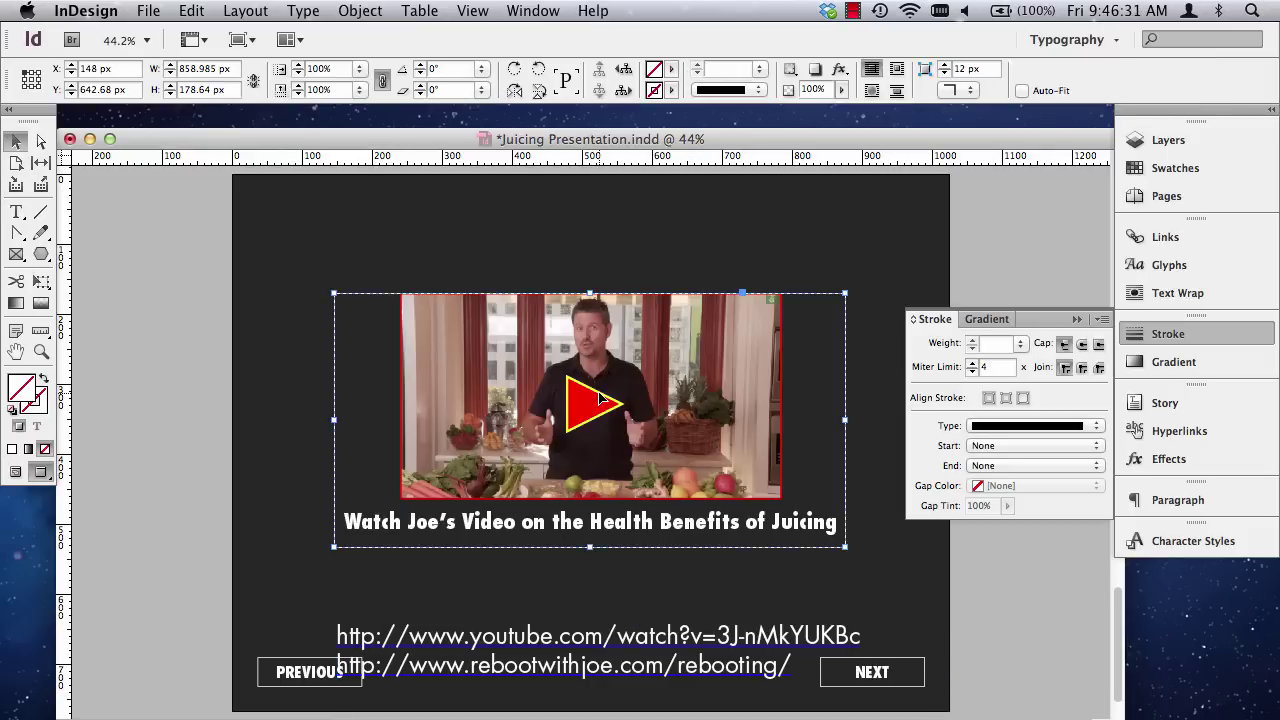
pyautogui.click(510, 10)
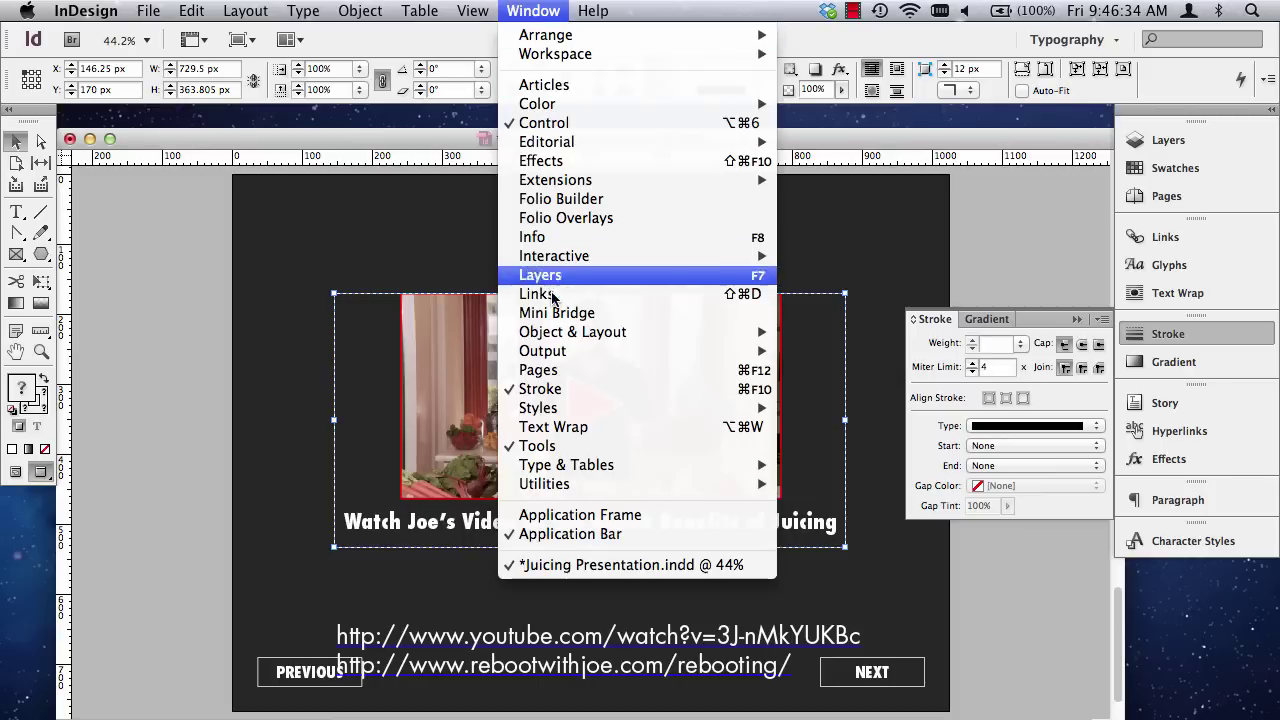
pyautogui.moveTo(603, 258)
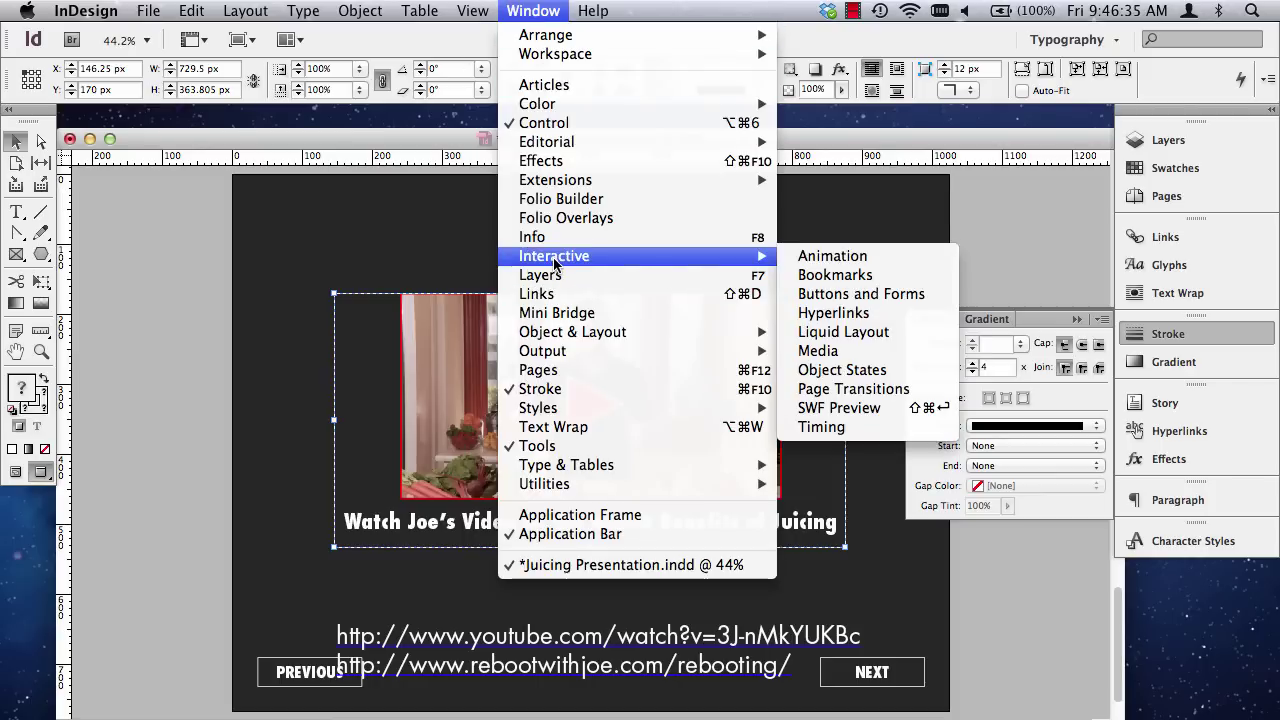
pyautogui.click(828, 318)
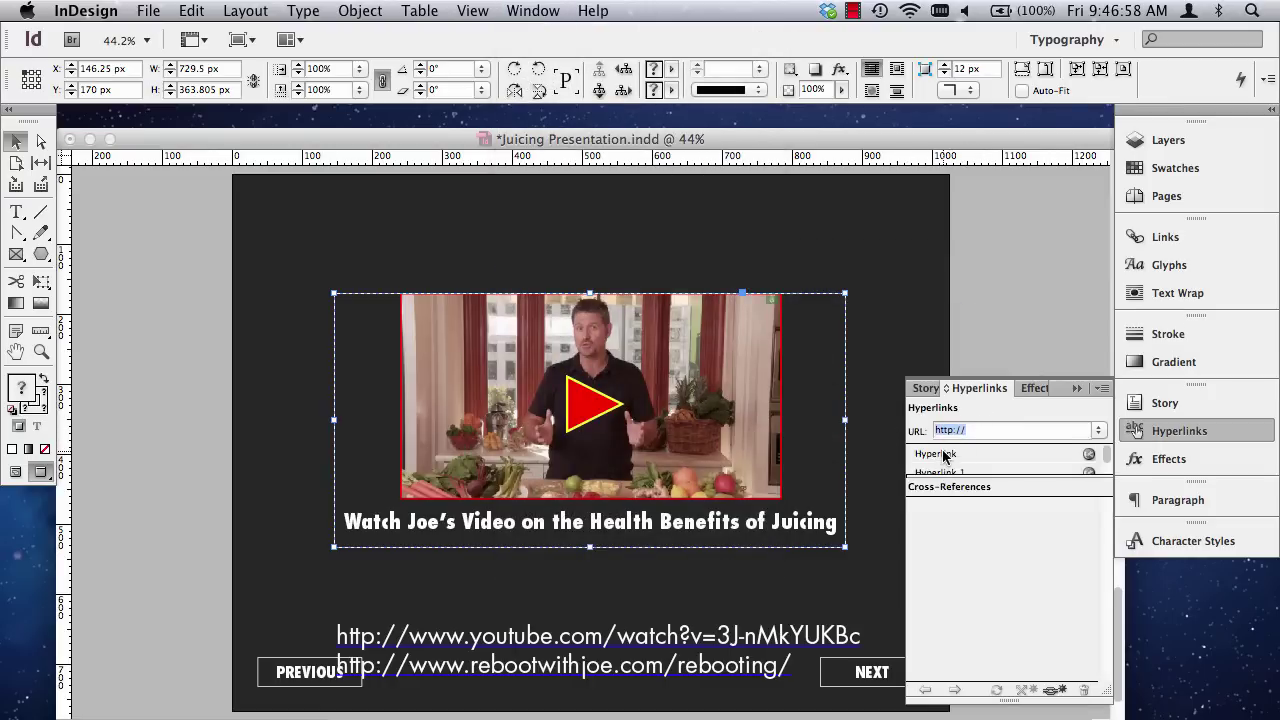
pyautogui.click(950, 455)
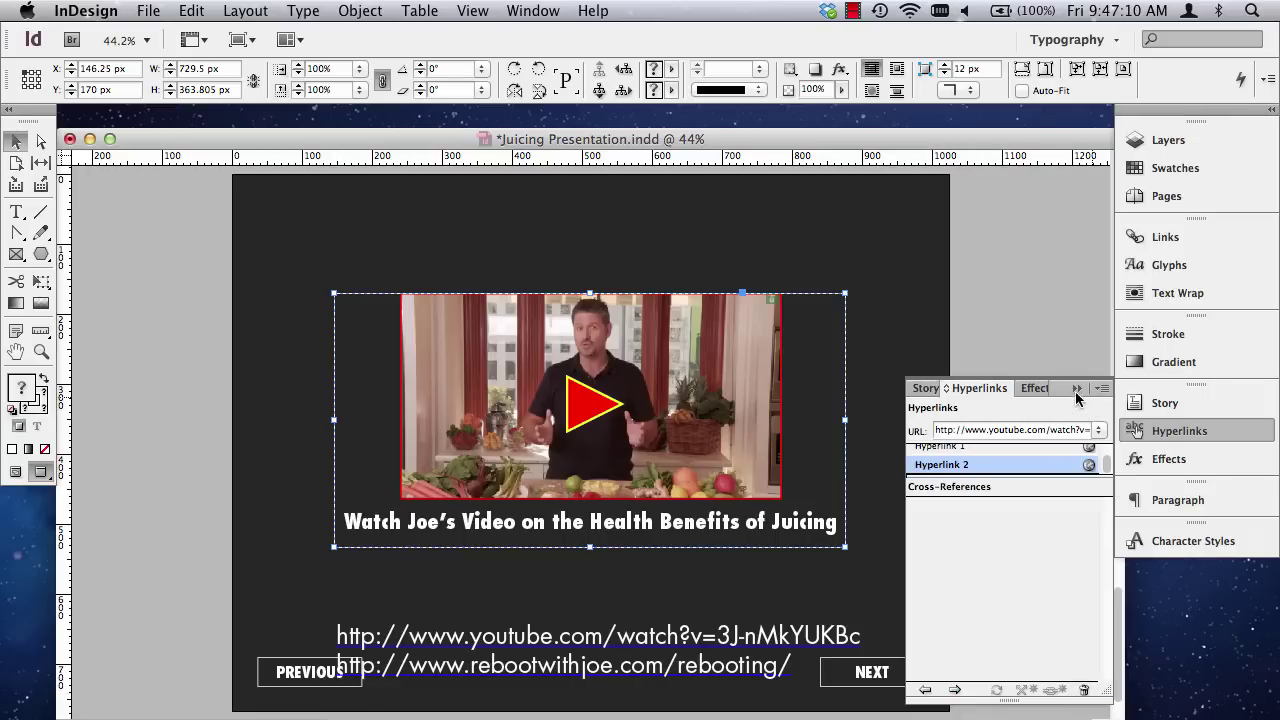
pyautogui.click(1028, 390)
pyautogui.click(968, 390)
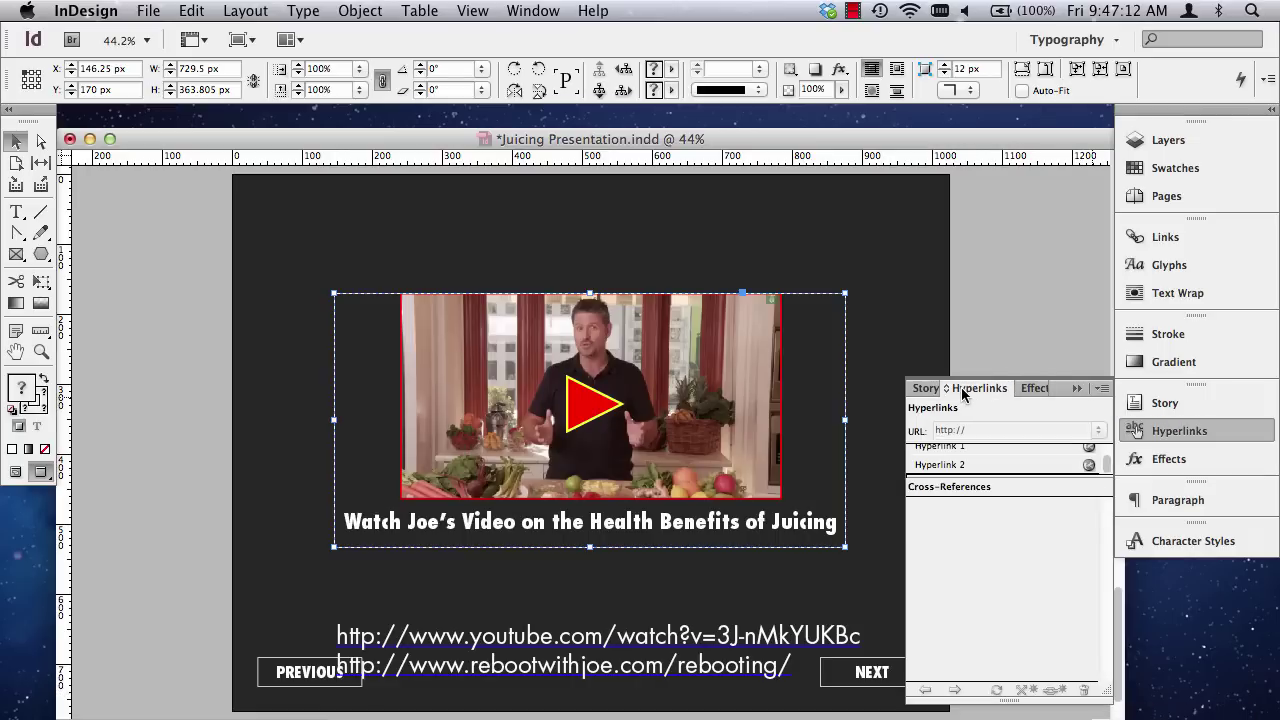
pyautogui.click(1078, 388)
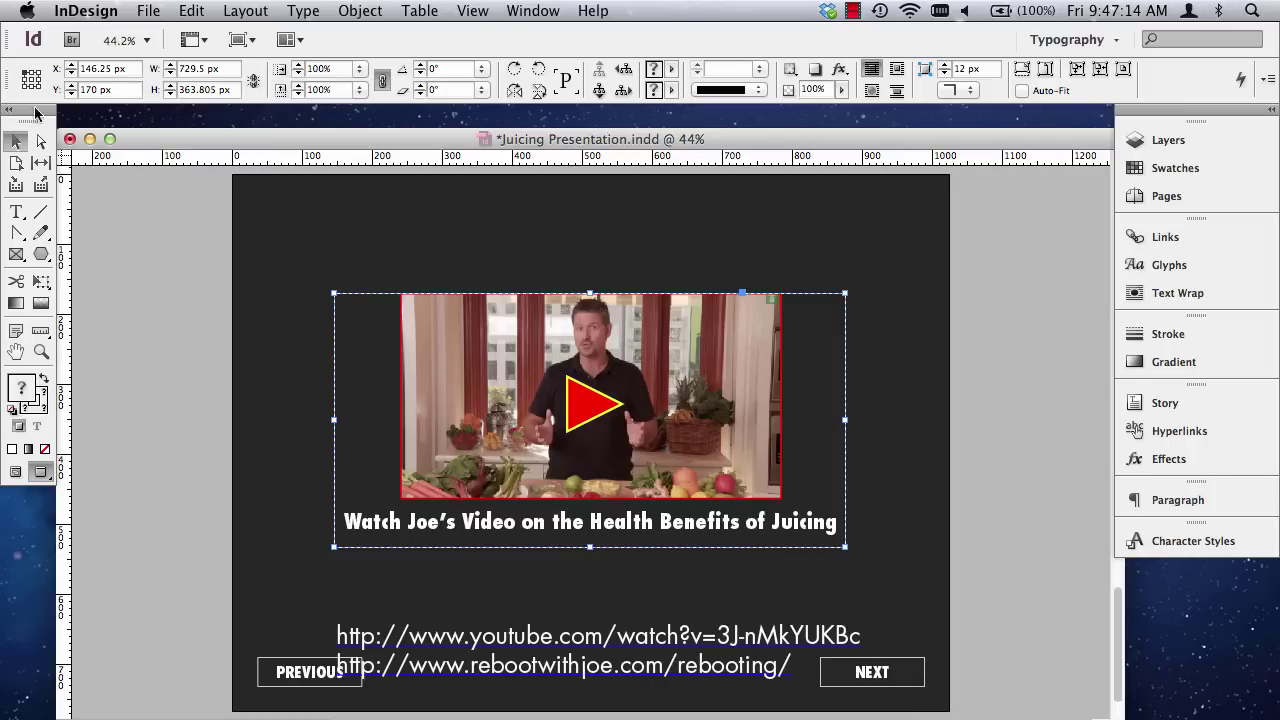
pyautogui.click(266, 238)
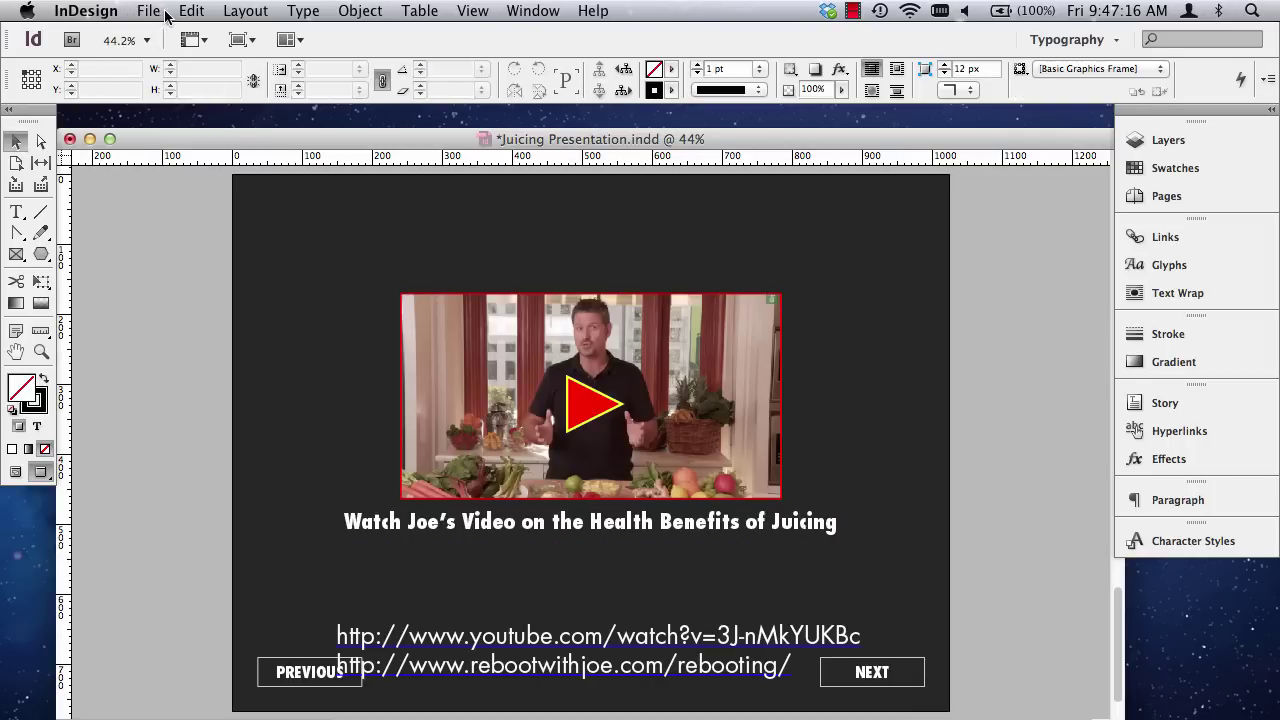
# Delete the YouTube URL line from the URL text frame on the video slide.
pyautogui.click(648, 455)
pyautogui.click(600, 575)
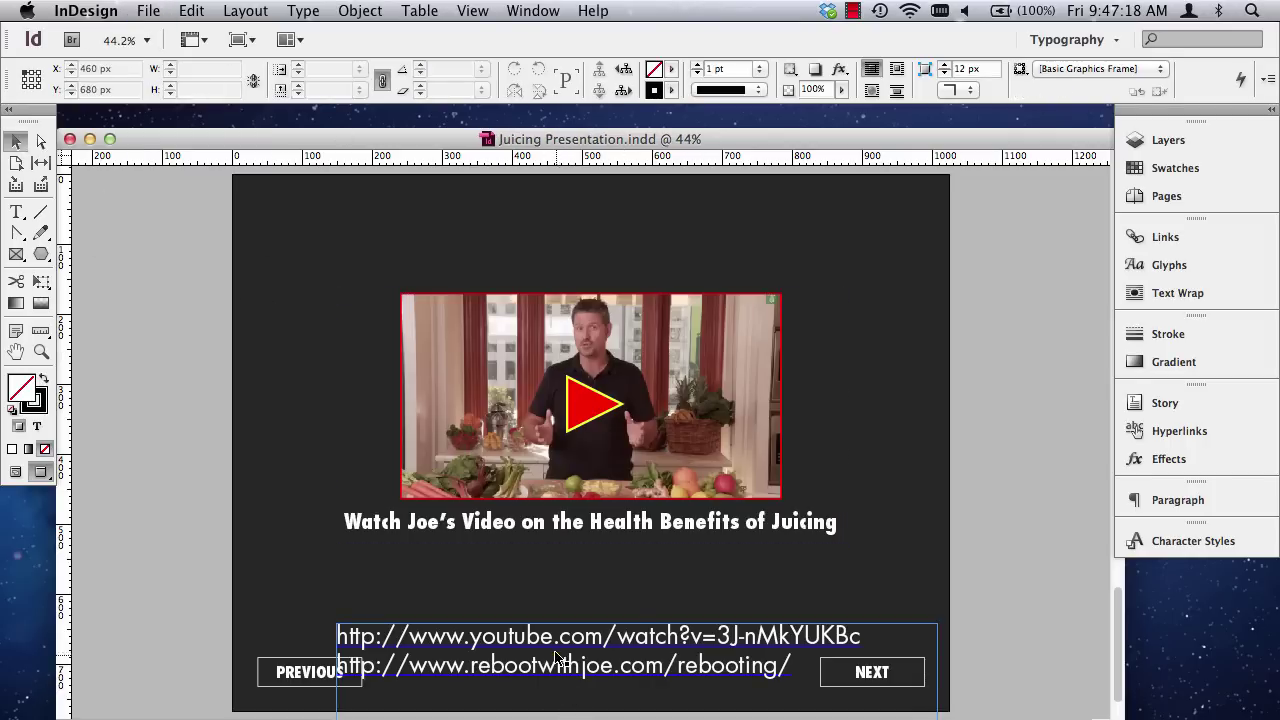
pyautogui.moveTo(562, 656); pyautogui.dragTo(578, 608)
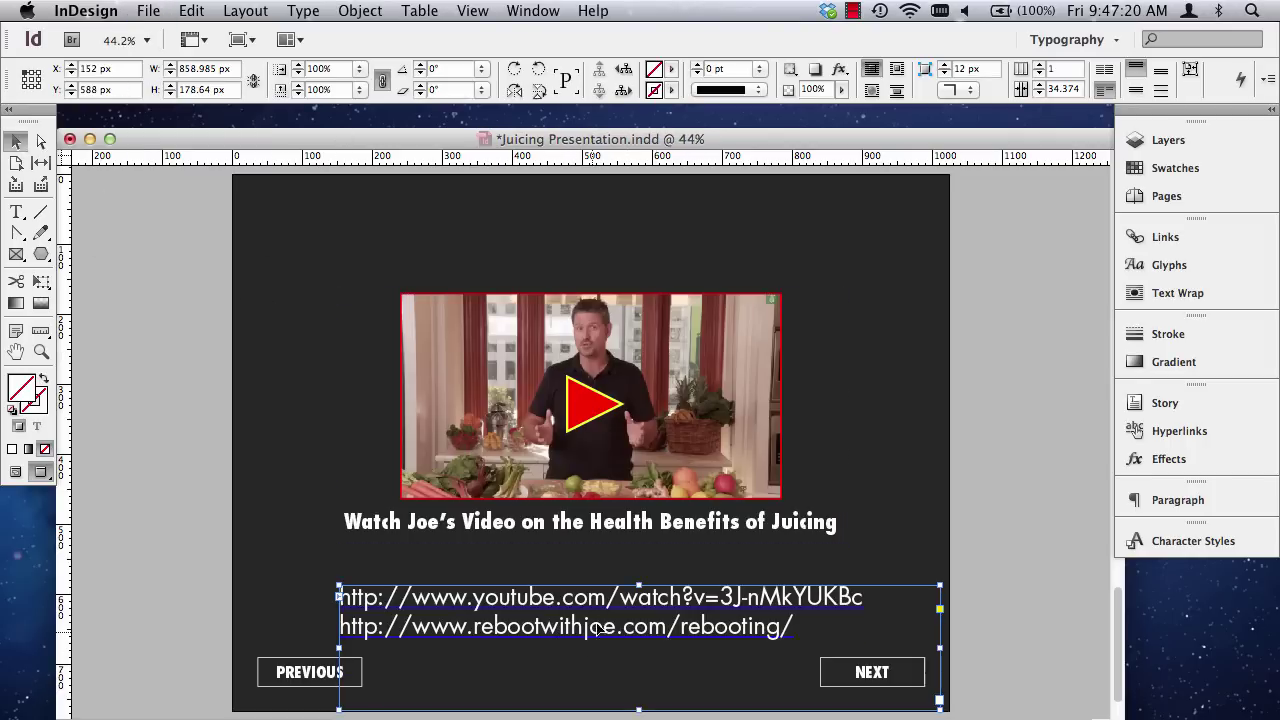
pyautogui.tripleClick(507, 598)
pyautogui.press('BackSpace')
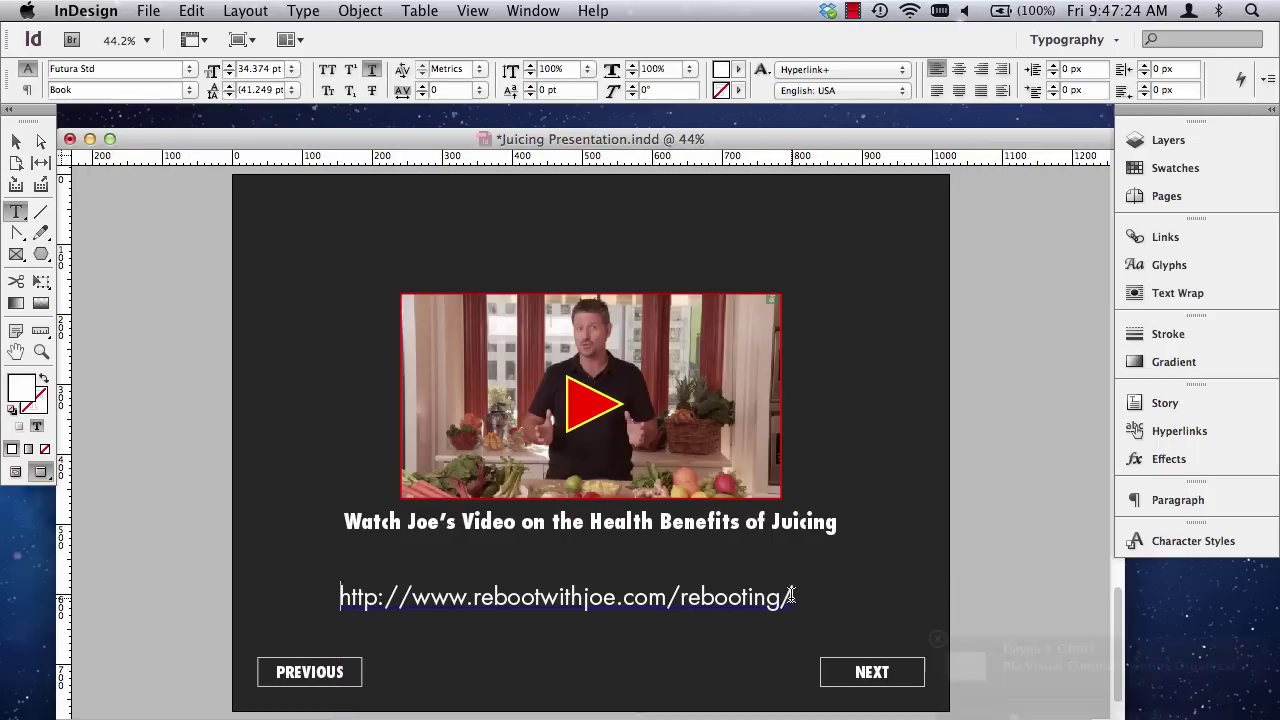
pyautogui.click(18, 142)
# Cut the remaining rebootwithjoe.com URL frame and paste it onto the Juice Recipes slide.
pyautogui.click(541, 603)
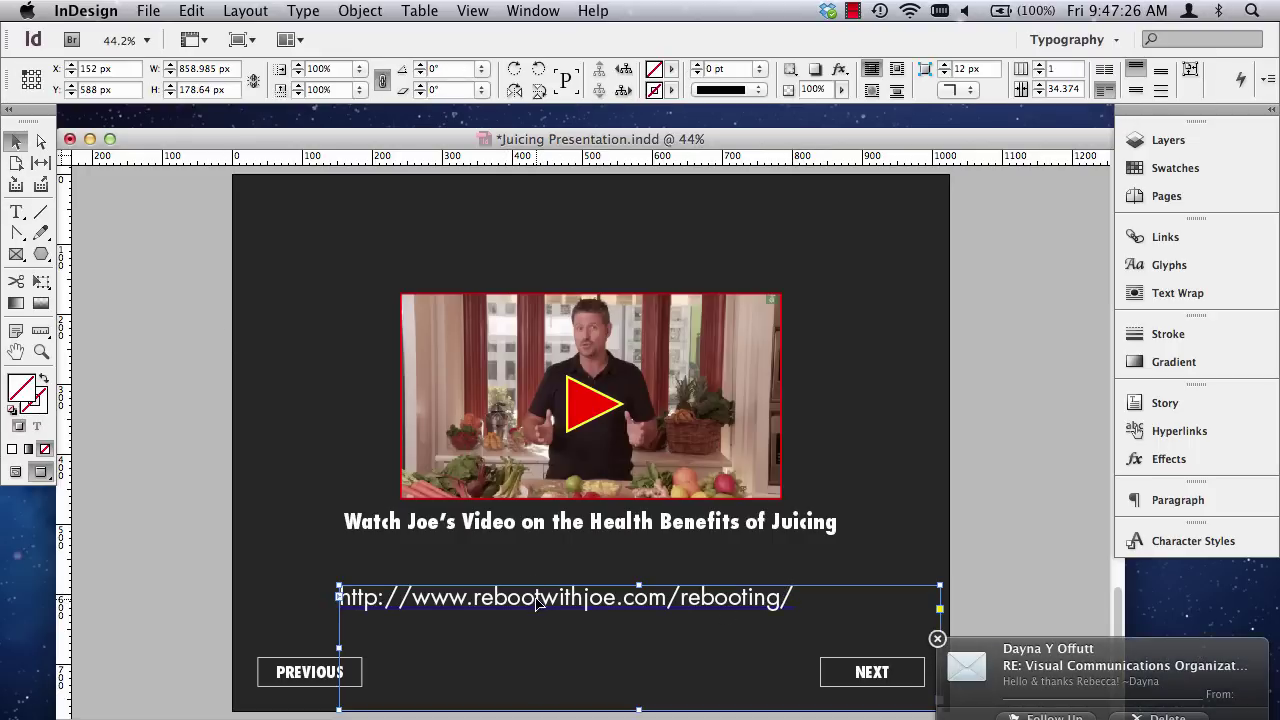
pyautogui.moveTo(537, 601); pyautogui.dragTo(381, 414)
pyautogui.click(191, 10)
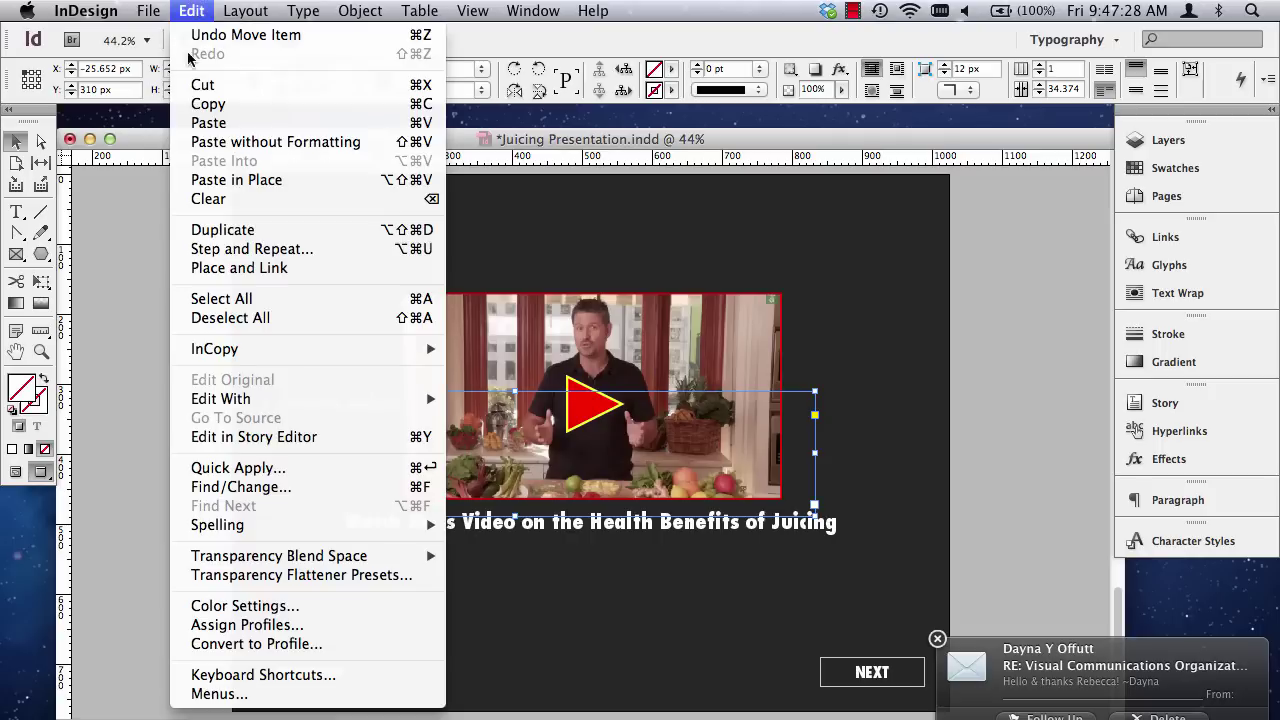
pyautogui.click(200, 83)
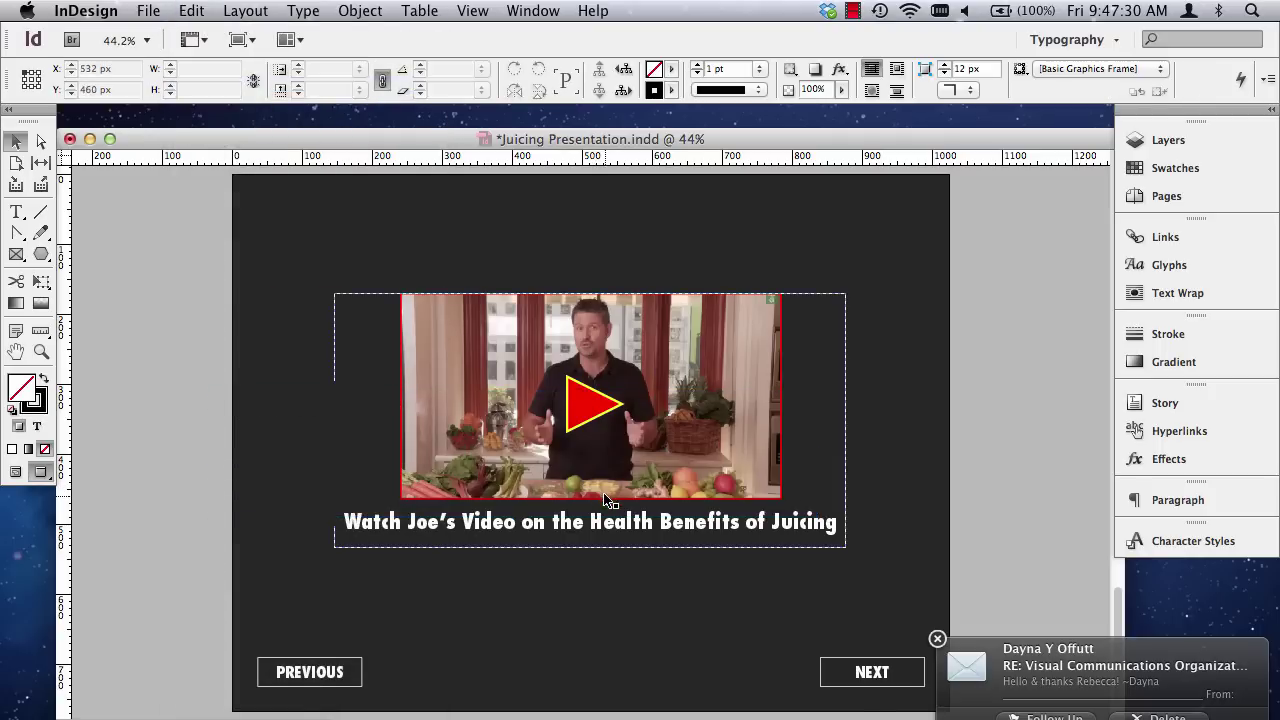
pyautogui.scroll(15, 612, 545)
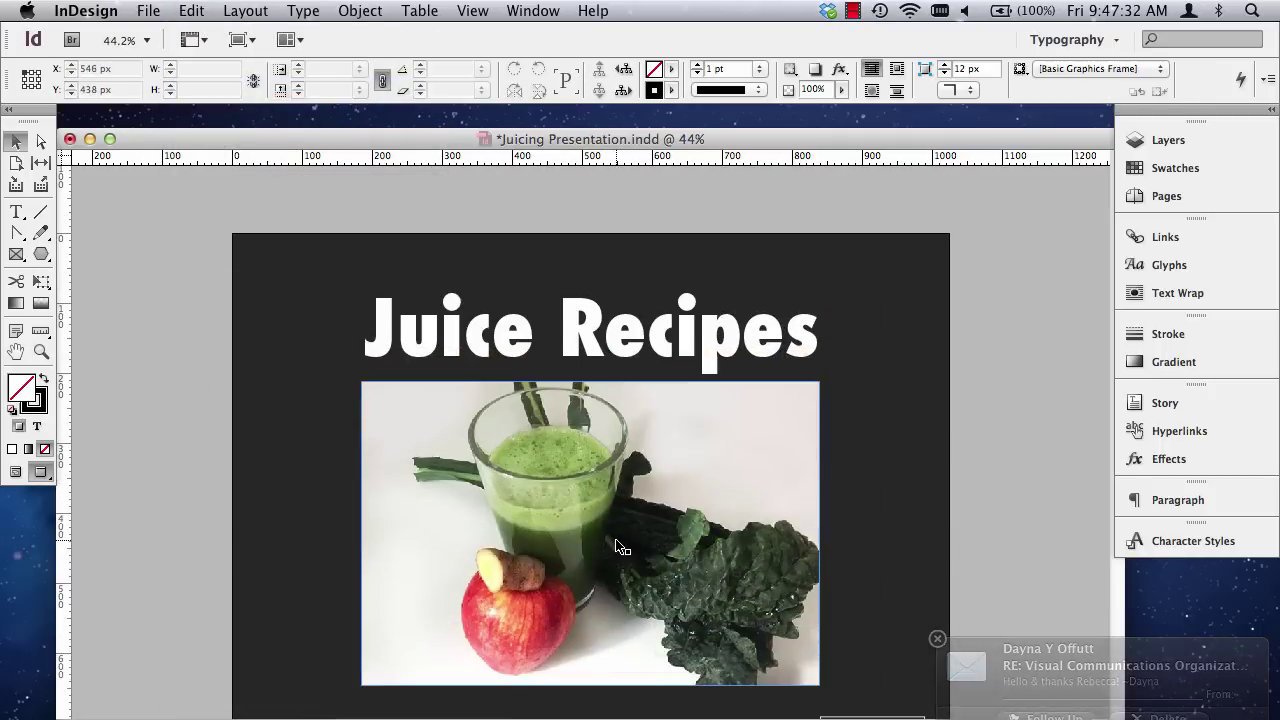
pyautogui.click(191, 10)
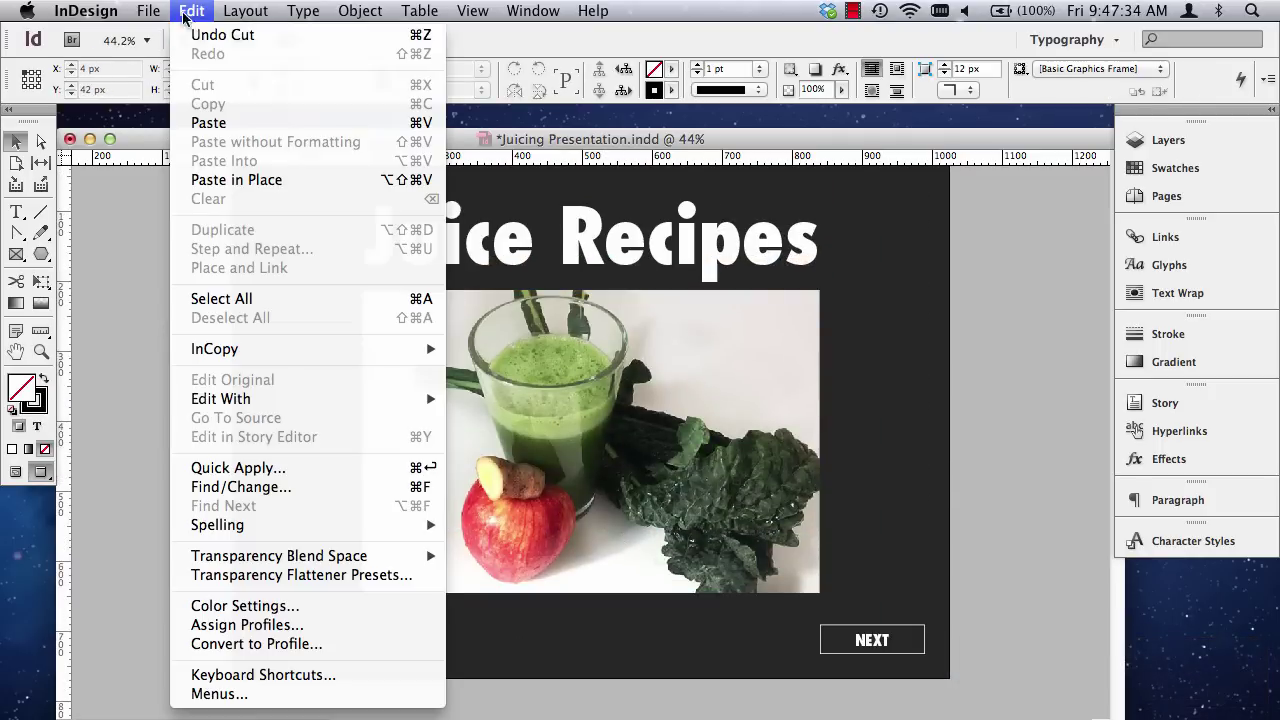
pyautogui.click(216, 123)
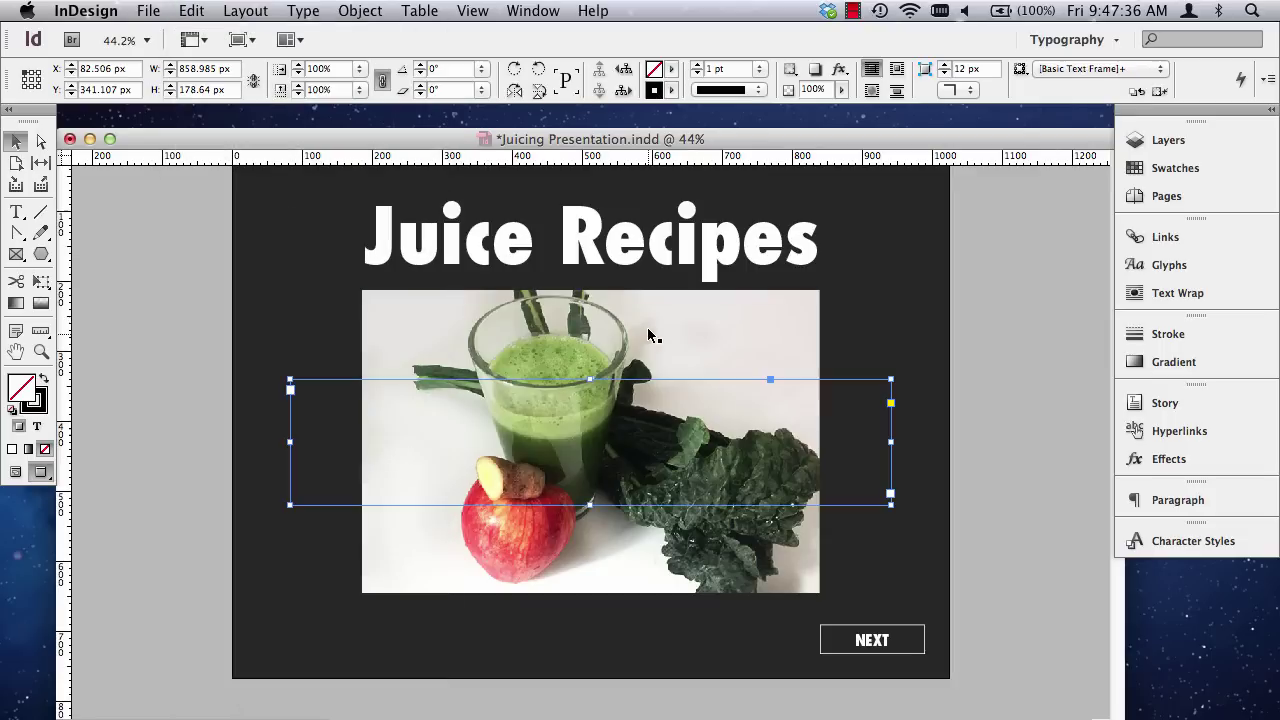
# Shrink the URL frame to 536.778 × 138.6 px and place it just below the photo.
pyautogui.moveTo(590, 398); pyautogui.dragTo(601, 626)
pyautogui.moveTo(893, 708); pyautogui.dragTo(765, 650)
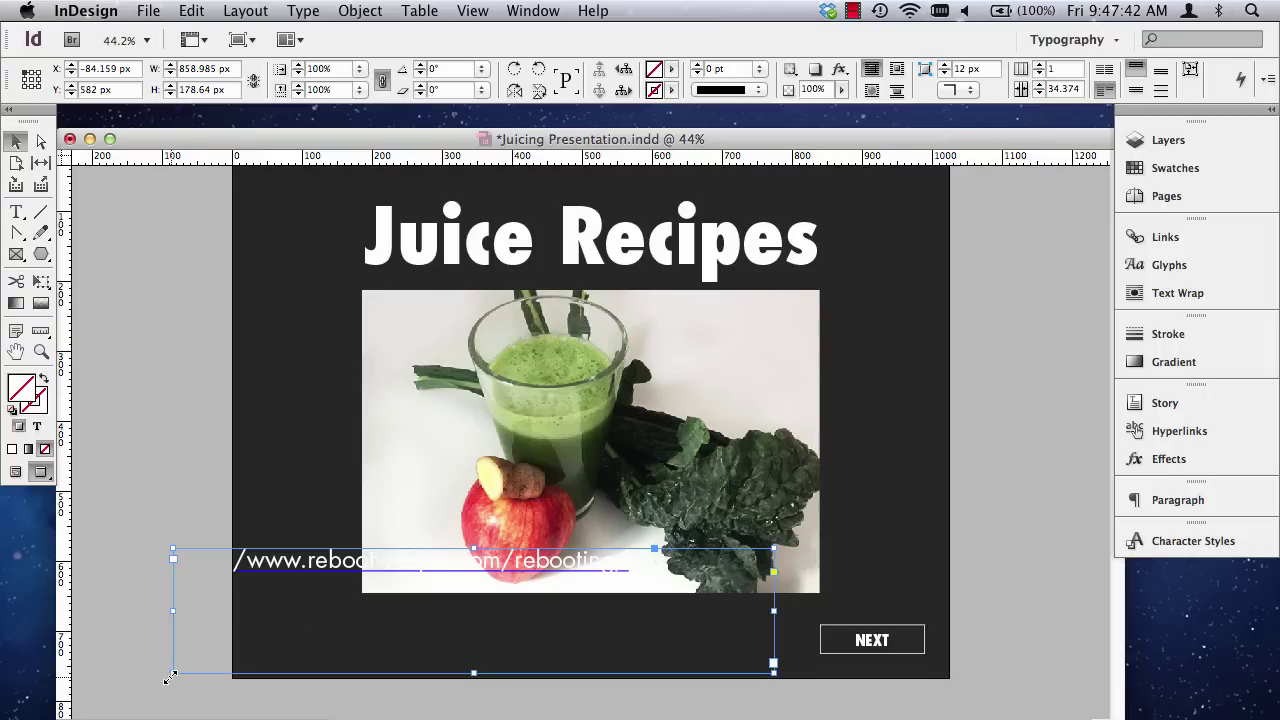
pyautogui.moveTo(172, 674); pyautogui.dragTo(237, 687)
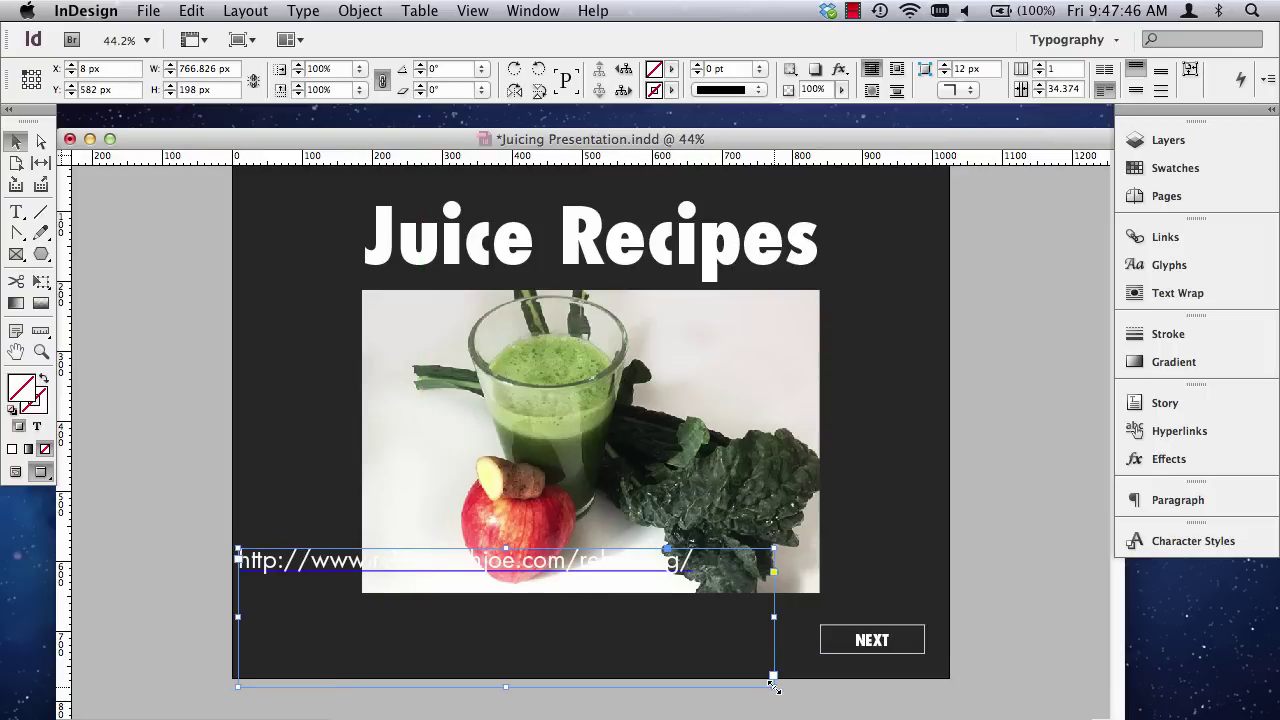
pyautogui.moveTo(775, 687); pyautogui.dragTo(614, 644)
pyautogui.moveTo(343, 590); pyautogui.dragTo(509, 647)
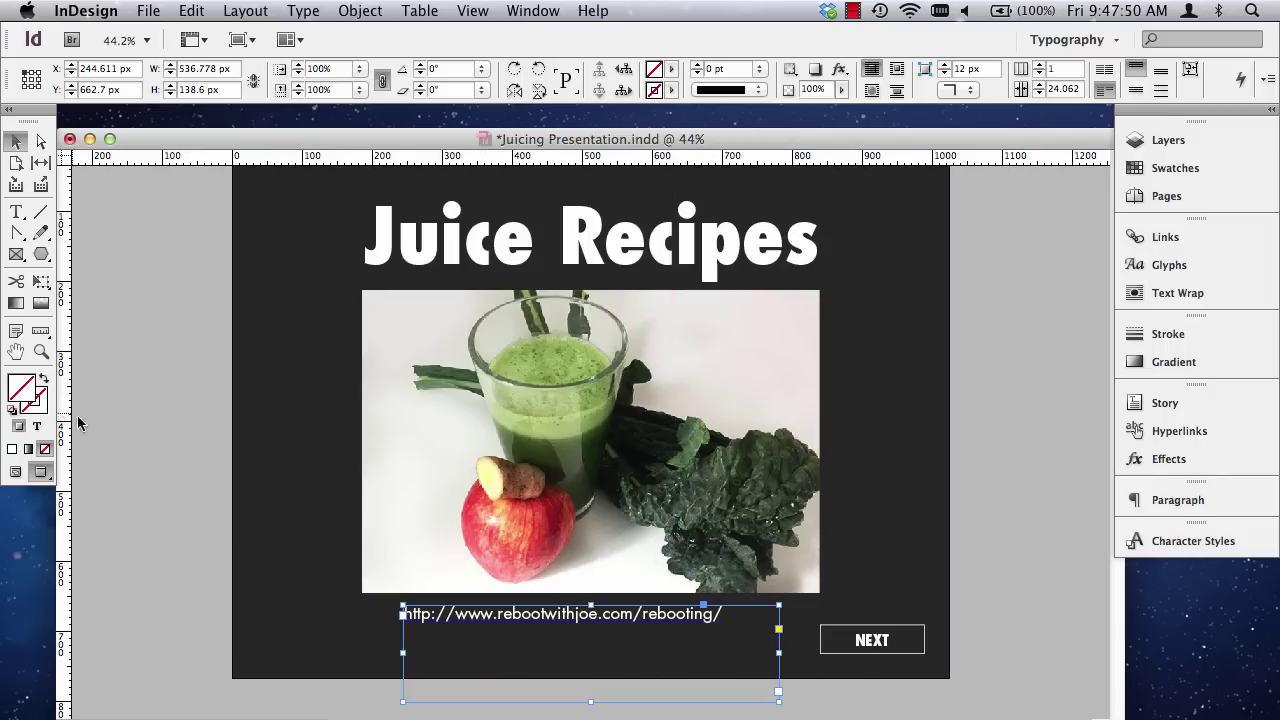
pyautogui.click(40, 356)
pyautogui.moveTo(377, 581); pyautogui.dragTo(786, 712)
pyautogui.click(16, 141)
pyautogui.click(372, 405)
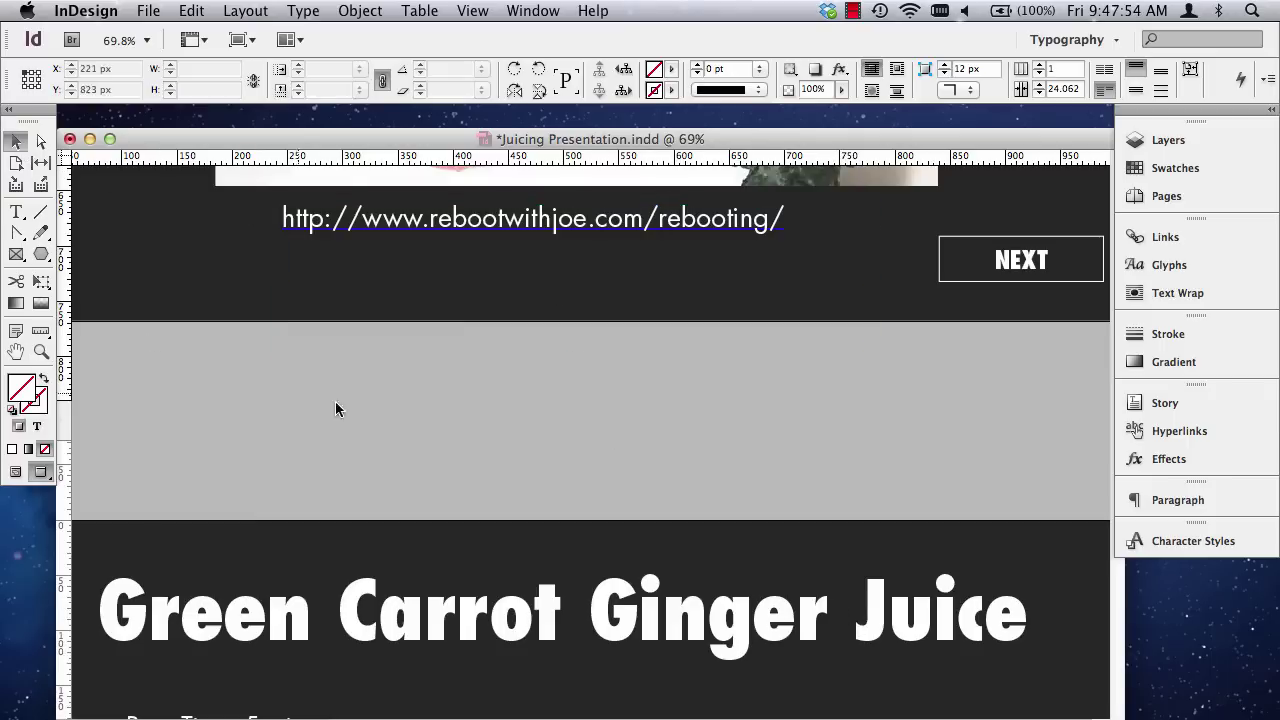
pyautogui.tripleClick(365, 227)
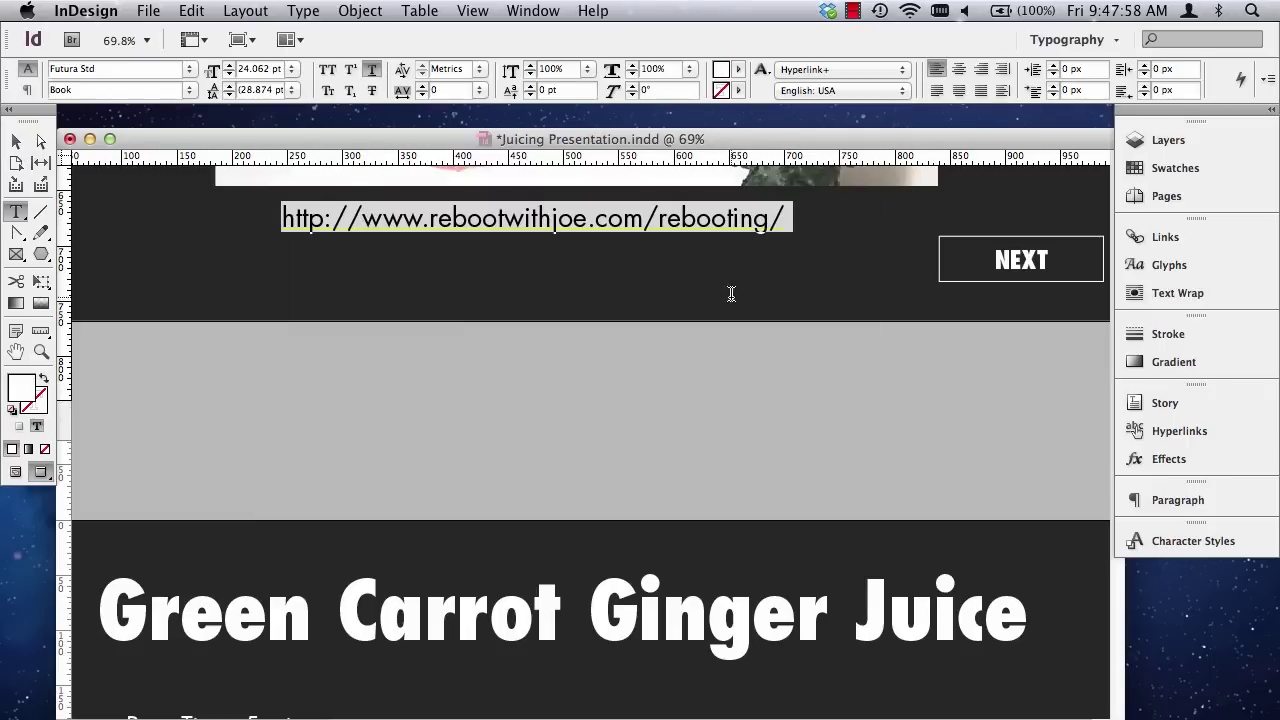
pyautogui.click(789, 232)
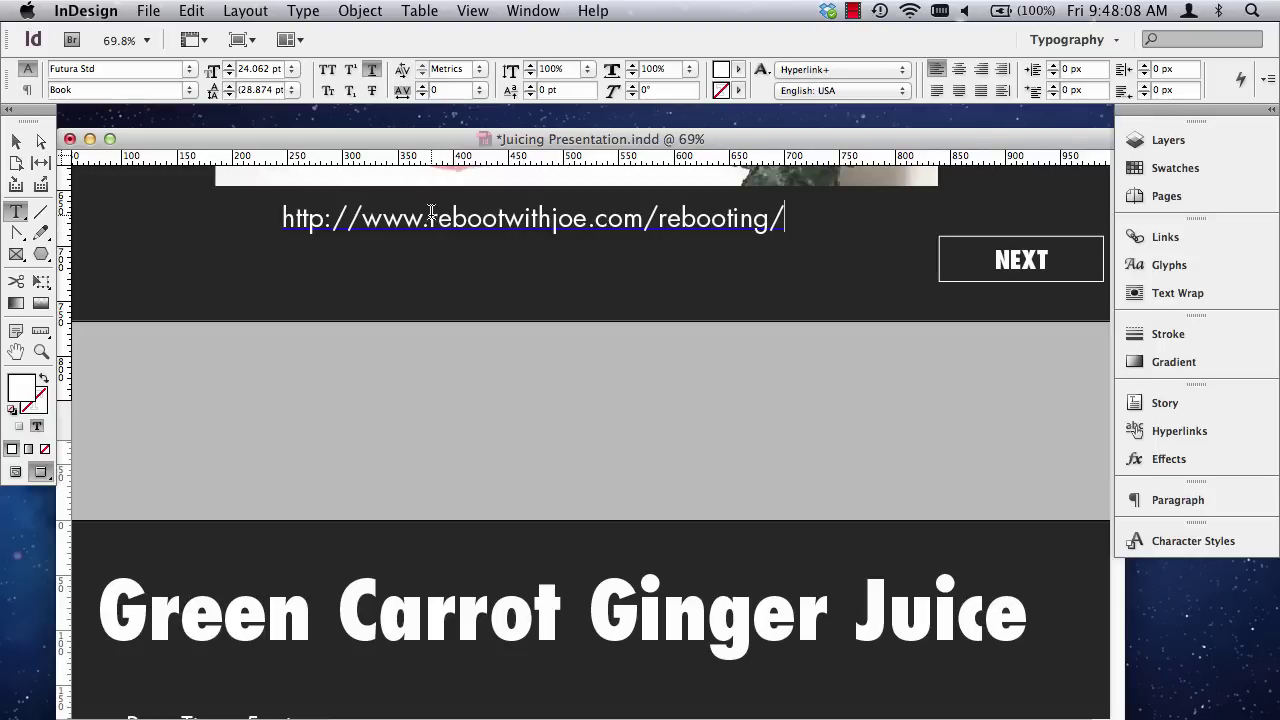
pyautogui.scroll(-1, 440, 272)
pyautogui.scroll(6, 445, 272)
pyautogui.scroll(2, 451, 271)
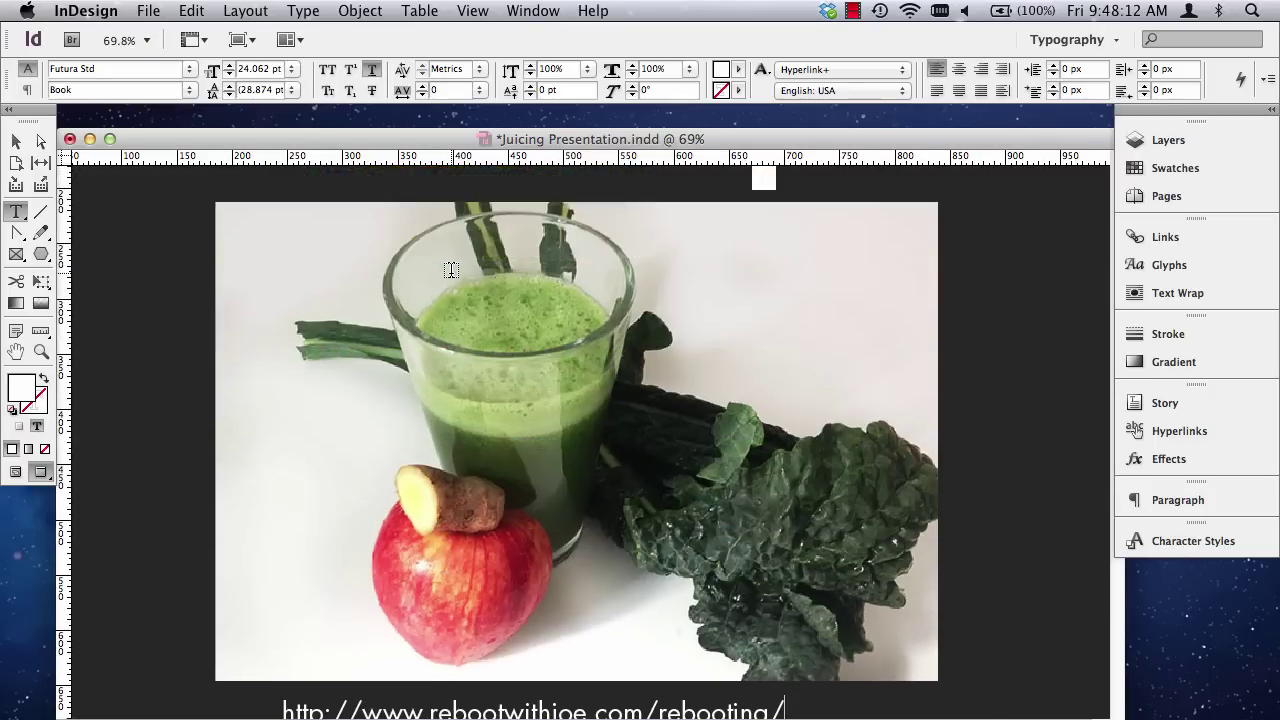
pyautogui.scroll(-6, 448, 268)
pyautogui.press('super+0')
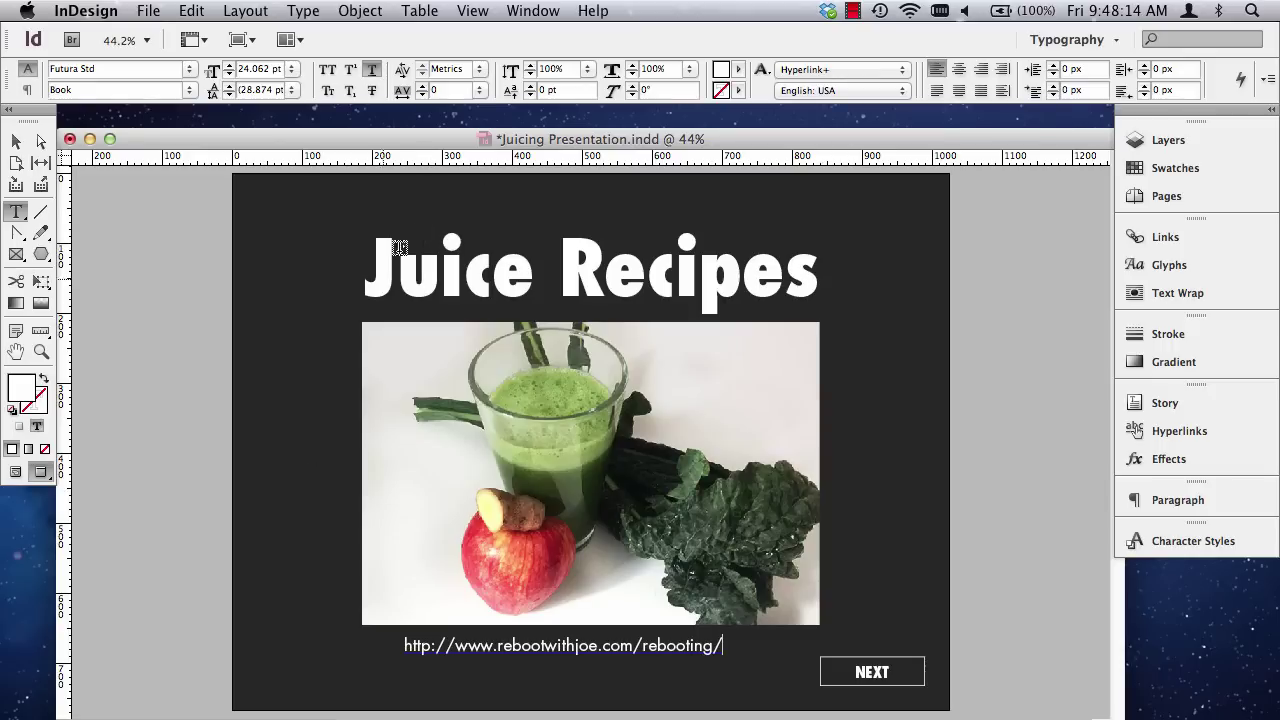
# Move the URL frame right of the photo and duplicate the Juice Recipes title to the slide bottom.
pyautogui.click(16, 141)
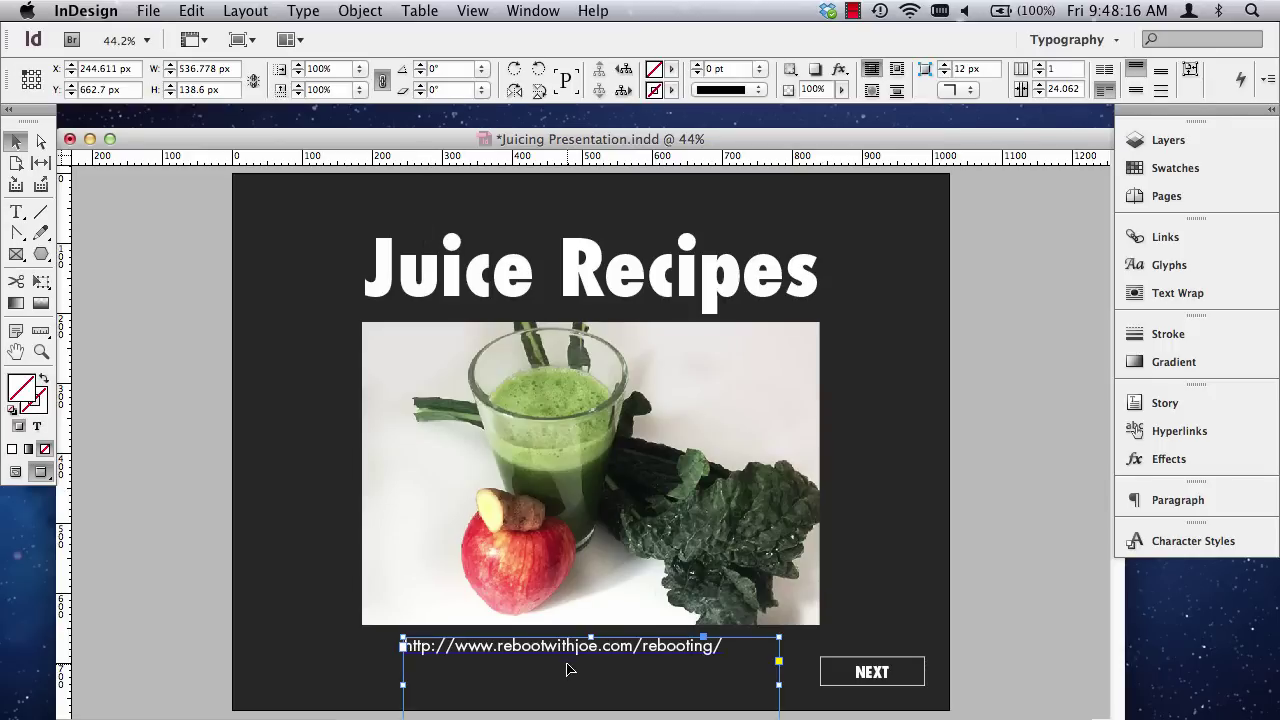
pyautogui.moveTo(566, 669); pyautogui.dragTo(1000, 465)
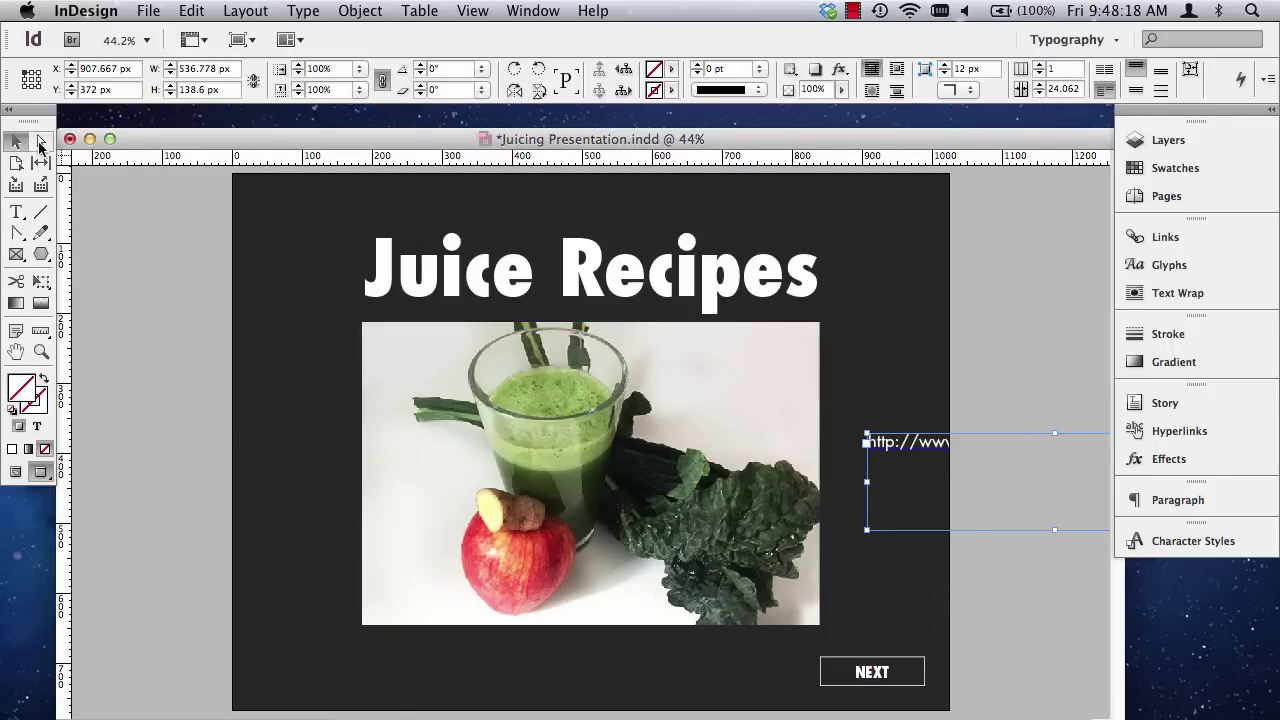
pyautogui.click(503, 287)
pyautogui.moveTo(535, 287); pyautogui.dragTo(535, 652)
# Replace the copied title text with 'For more', shrink its size, and move it below the photo.
pyautogui.tripleClick(535, 640)
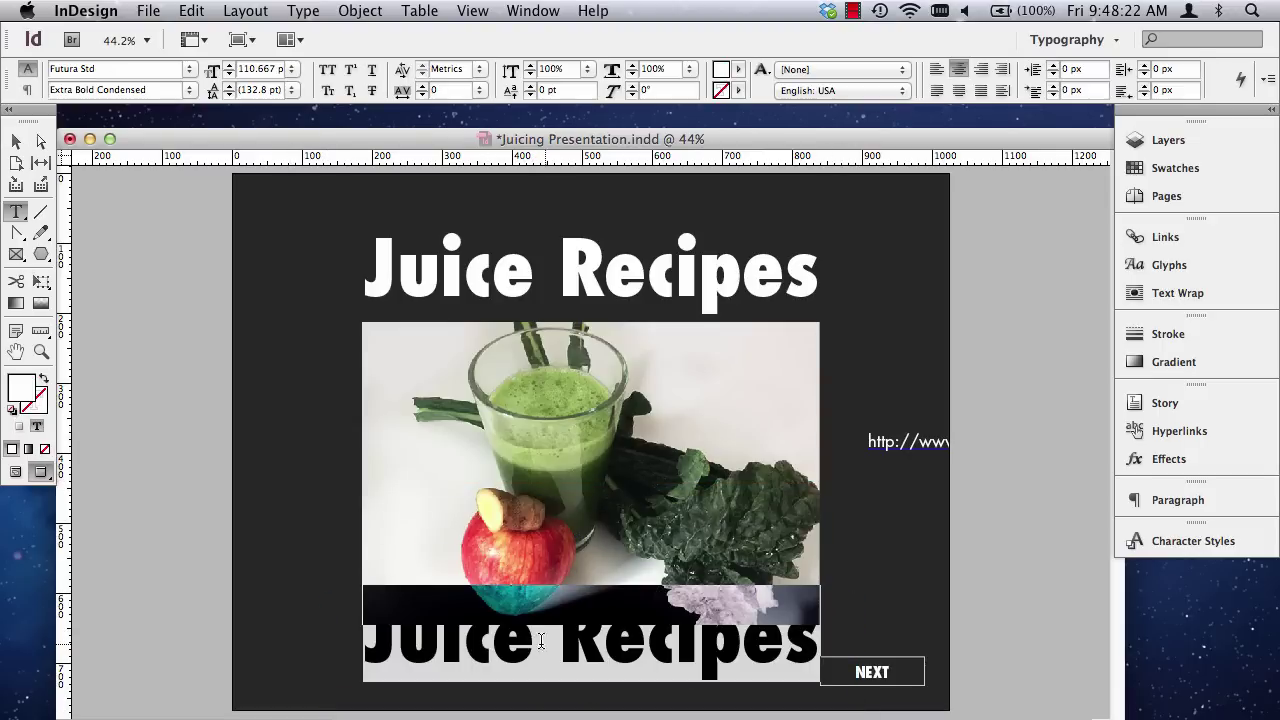
pyautogui.write('For more')
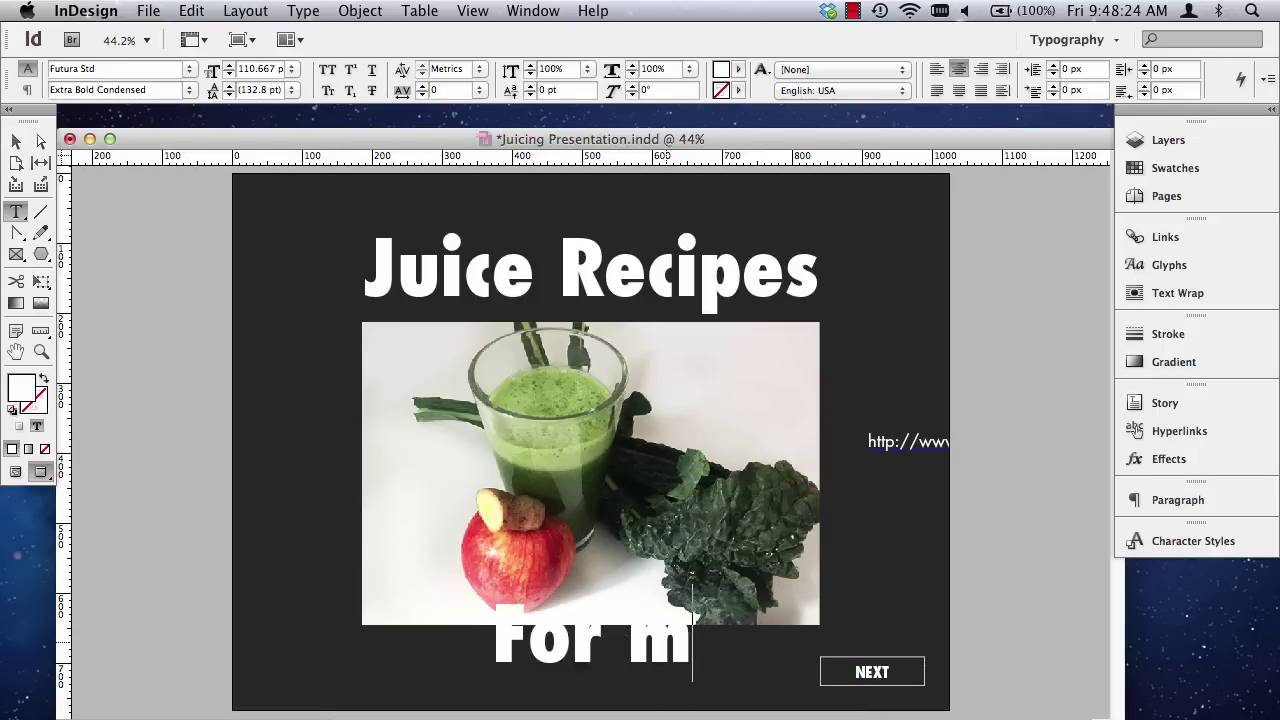
pyautogui.press('super+a')
pyautogui.press('super+shift+comma')
pyautogui.press('super+shift+comma')
pyautogui.press('super+shift+comma')
pyautogui.press('super+shift+comma')
pyautogui.press('super+shift+comma')
pyautogui.press('super+shift+comma')
pyautogui.press('super+shift+comma')
pyautogui.press('super+shift+comma')
pyautogui.press('super+shift+comma')
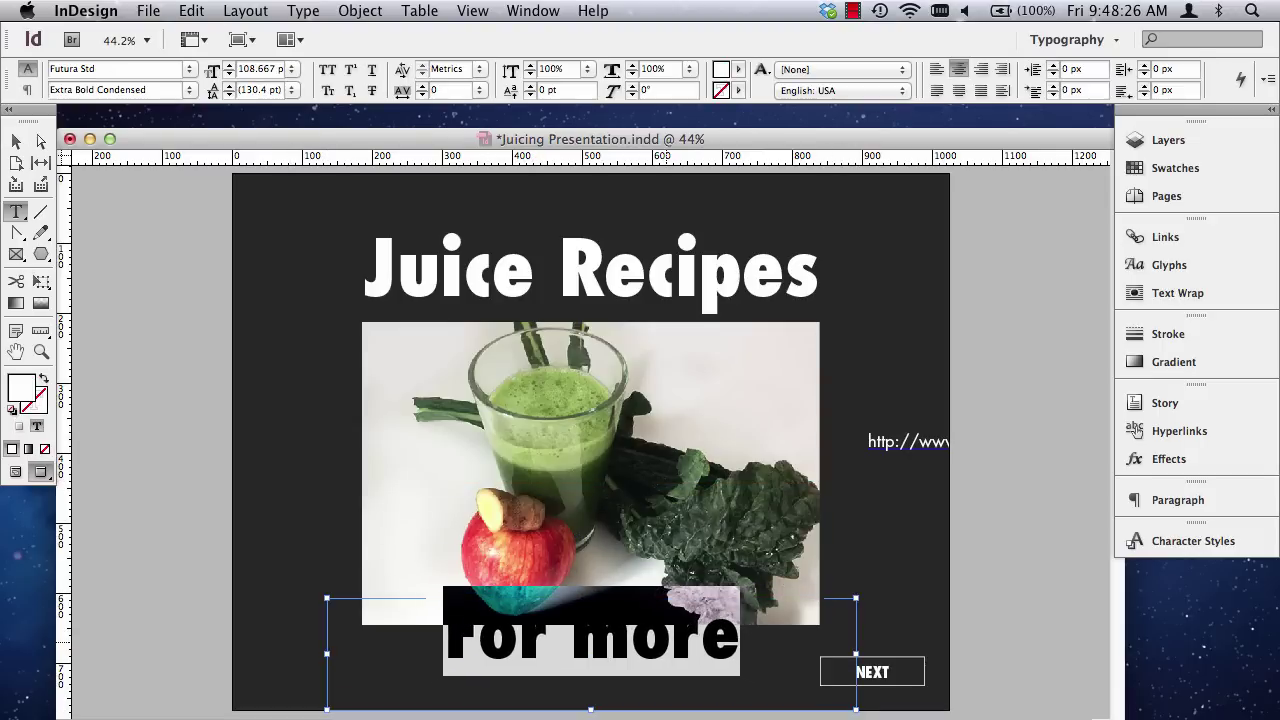
pyautogui.press('super+shift+comma')
pyautogui.press('super+shift+comma')
pyautogui.press('super+shift+comma')
pyautogui.press('super+shift+comma')
pyautogui.press('super+shift+comma')
pyautogui.press('super+shift+comma')
pyautogui.press('super+shift+comma')
pyautogui.press('super+shift+comma')
pyautogui.press('super+shift+comma')
pyautogui.press('super+shift+comma')
pyautogui.press('super+shift+comma')
pyautogui.press('super+shift+comma')
pyautogui.press('super+shift+comma')
pyautogui.press('super+shift+comma')
pyautogui.press('super+shift+comma')
pyautogui.press('super+shift+comma')
pyautogui.press('super+shift+comma')
pyautogui.press('super+shift+comma')
pyautogui.press('super+shift+comma')
pyautogui.press('super+shift+comma')
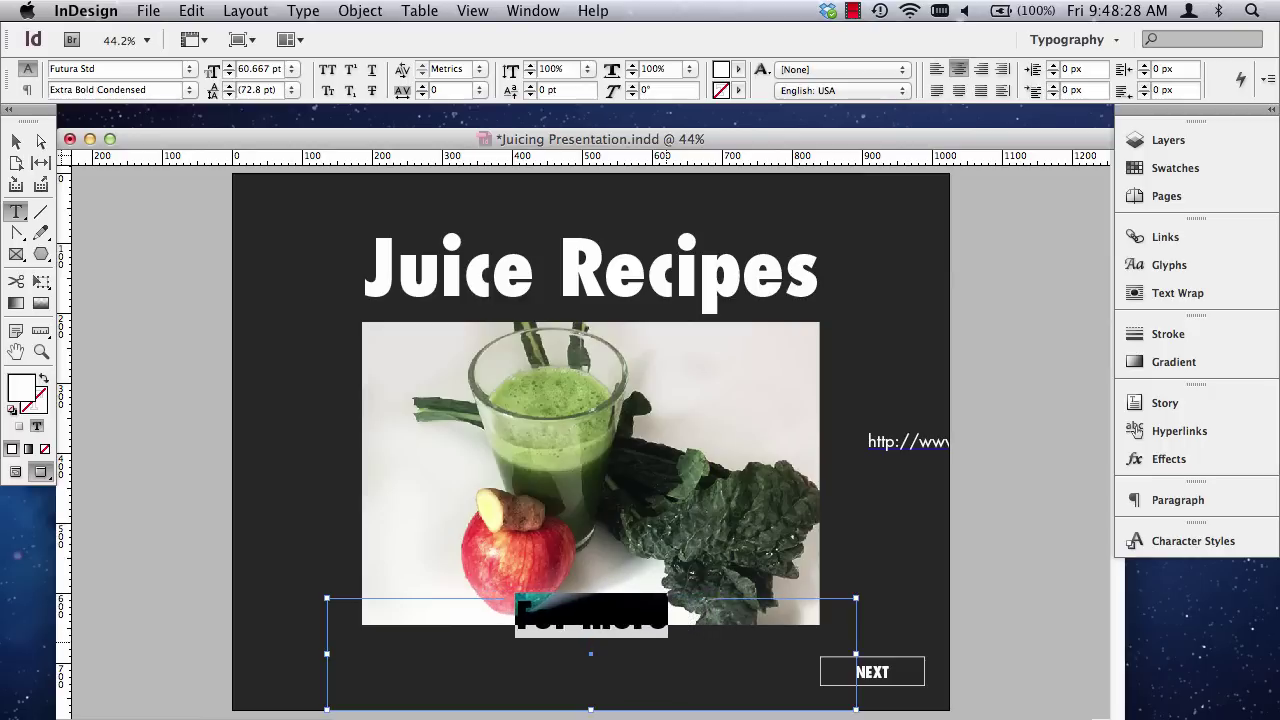
pyautogui.click(16, 142)
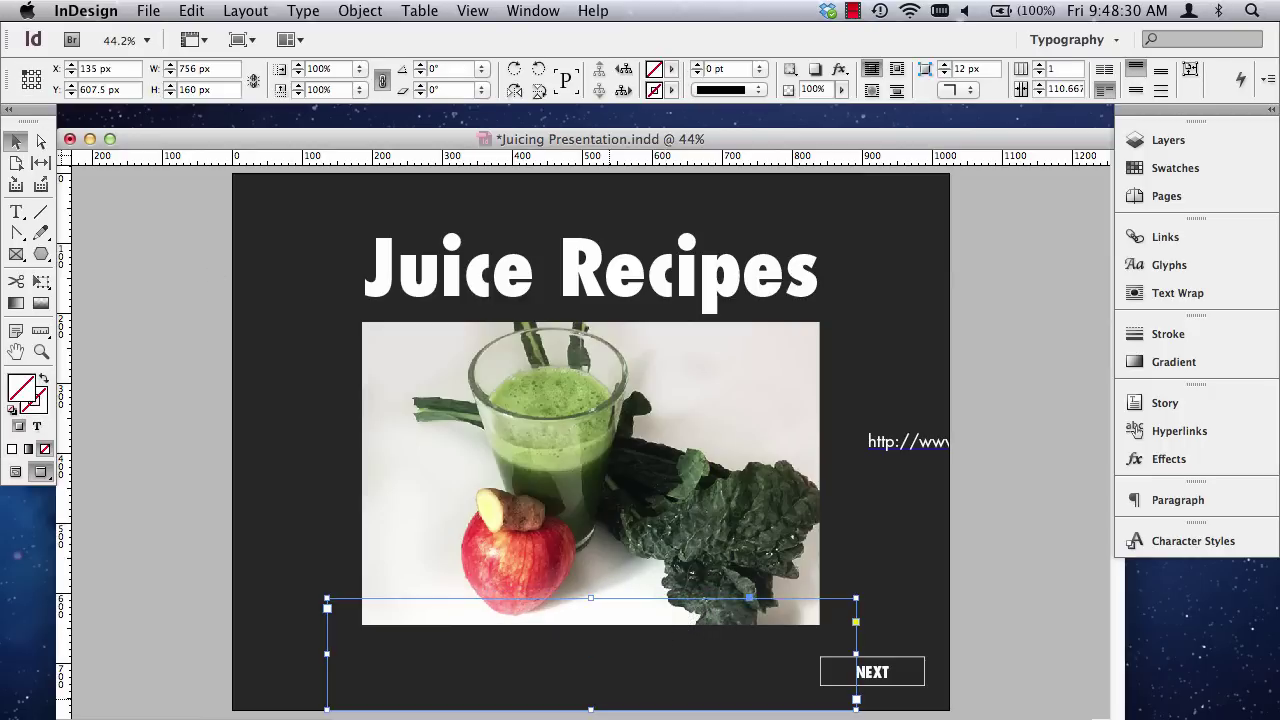
pyautogui.moveTo(633, 669); pyautogui.dragTo(628, 686)
# Complete the caption as 'recipes and information, visit Joe's Website' plus a 'CLICK HERE' line, fixing typos.
pyautogui.write('t')
pyautogui.write('recipes, ')
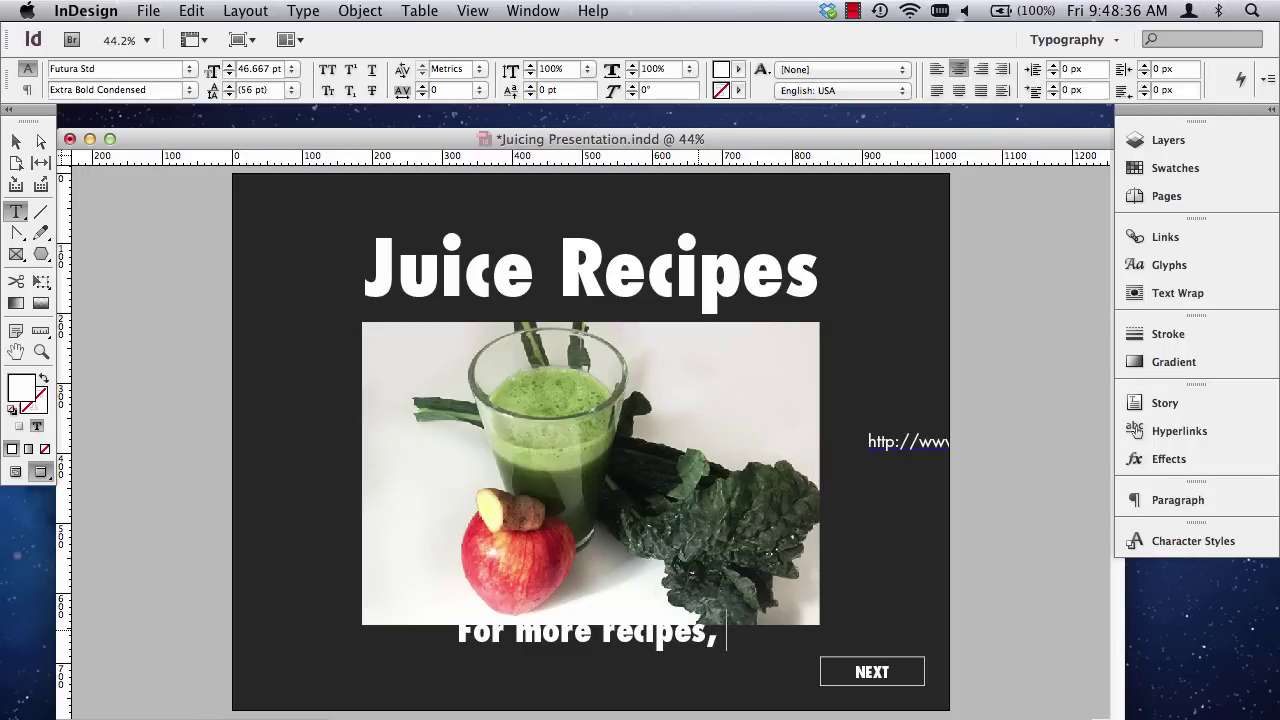
pyautogui.write('v')
pyautogui.press('BackSpace')
pyautogui.press('BackSpace')
pyautogui.press('BackSpace')
pyautogui.write('and inf')
pyautogui.write('o')
pyautogui.write('rmation, v')
pyautogui.write('i')
pyautogui.write('sti J')
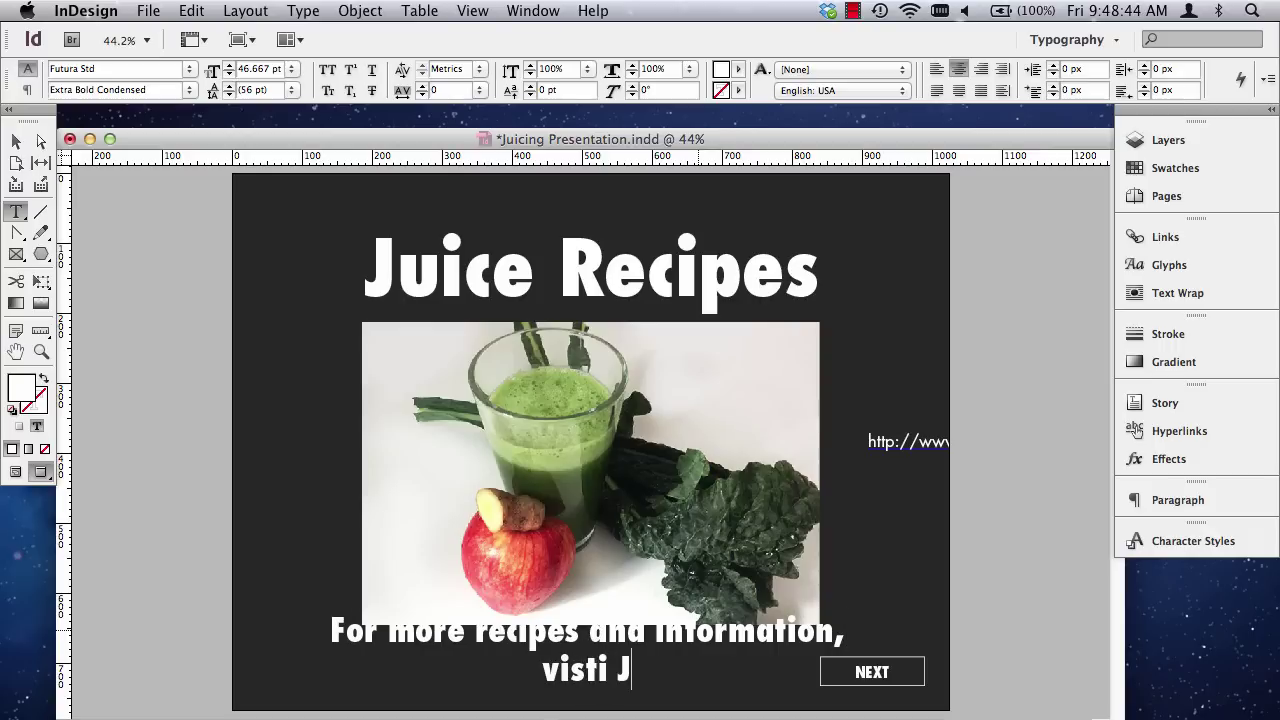
pyautogui.press('BackSpace')
pyautogui.press('BackSpace')
pyautogui.press('BackSpace')
pyautogui.press('BackSpace')
pyautogui.write('it Jo')
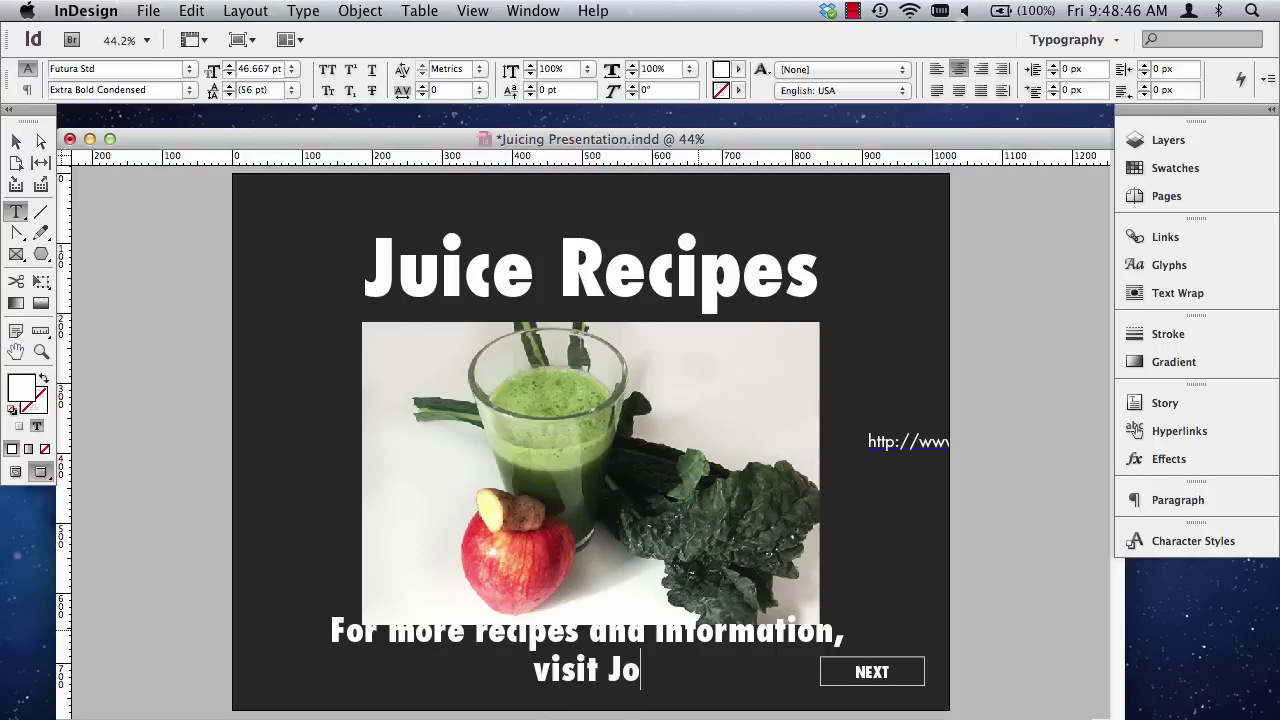
pyautogui.write("e's Web")
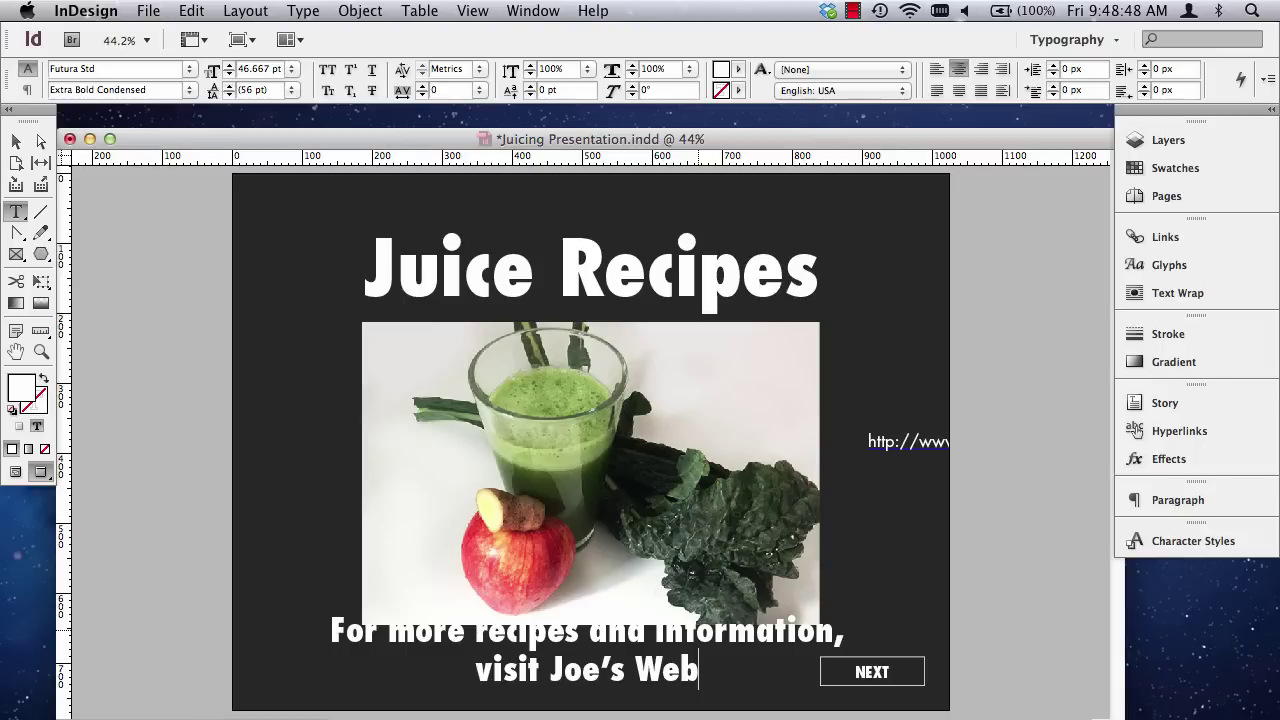
pyautogui.write('siteCLIK')
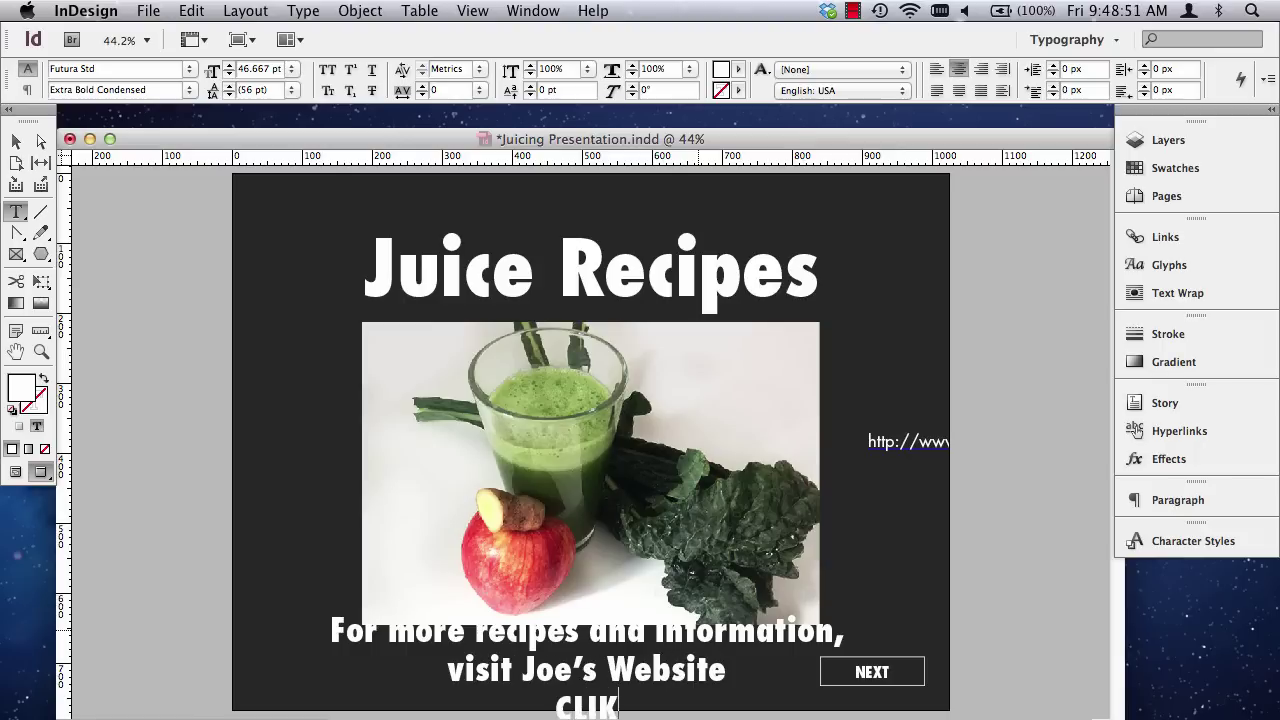
pyautogui.press('BackSpace')
pyautogui.write('CK HERE')
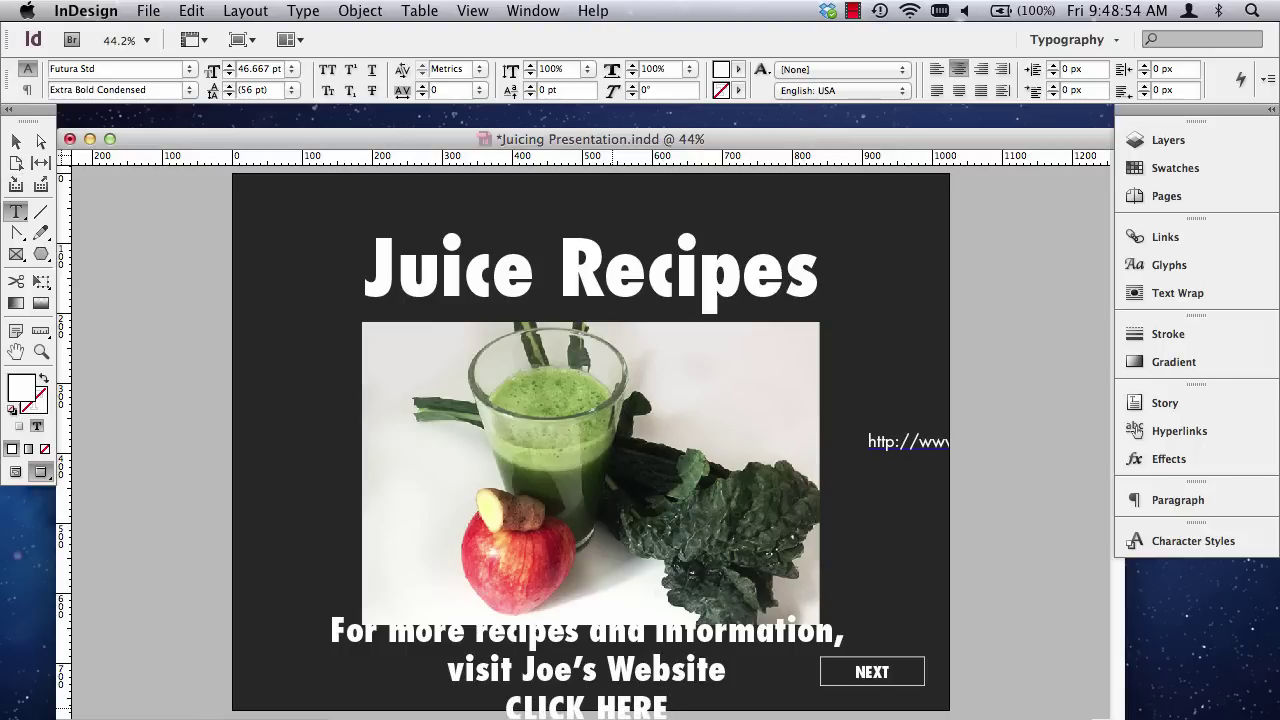
# Cut the caption and URL frames from Juice Recipes and paste them onto the video page.
pyautogui.click(16, 141)
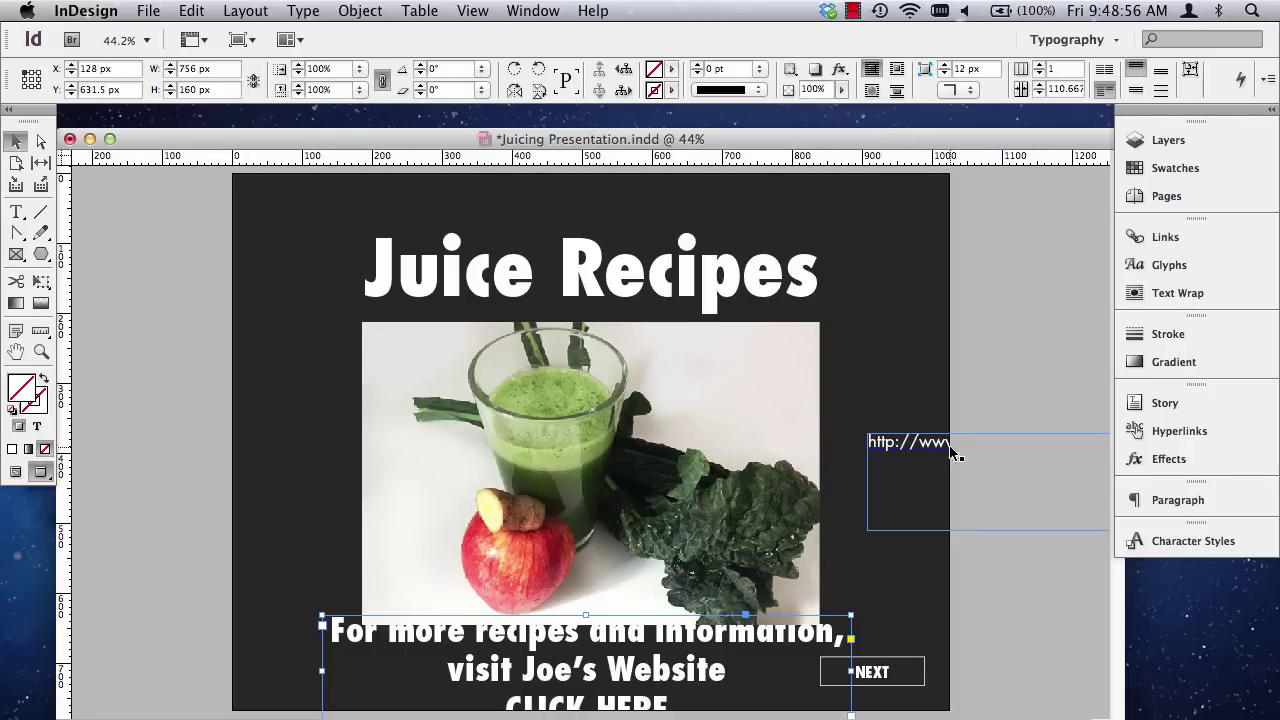
pyautogui.moveTo(943, 451); pyautogui.dragTo(728, 569)
pyautogui.click(697, 648)
pyautogui.click(189, 10)
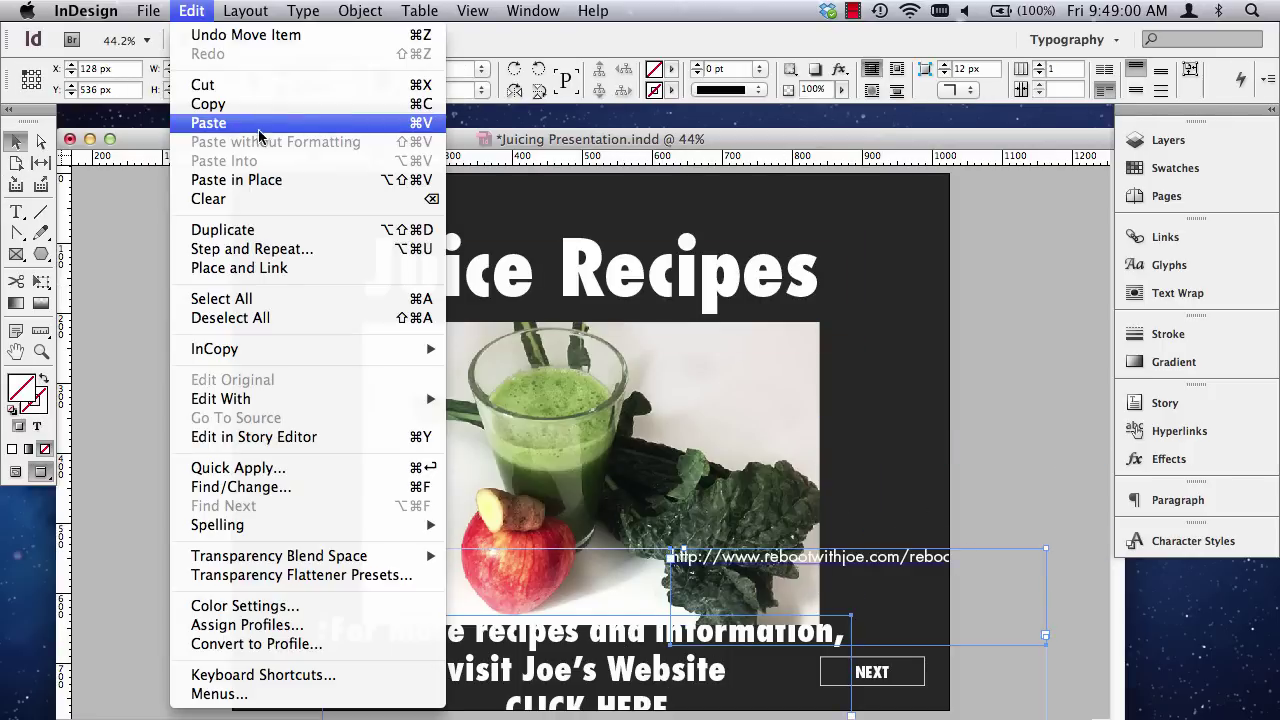
pyautogui.click(202, 84)
pyautogui.scroll(-15, 668, 600)
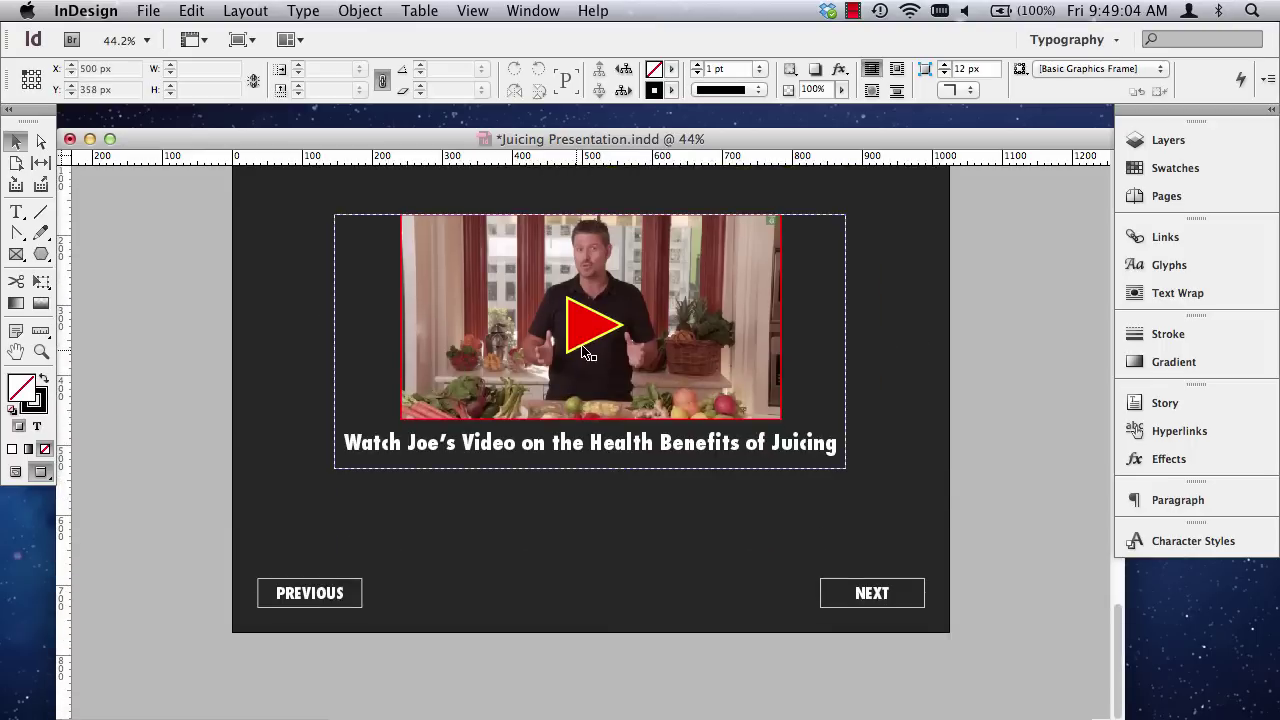
pyautogui.press('super+v')
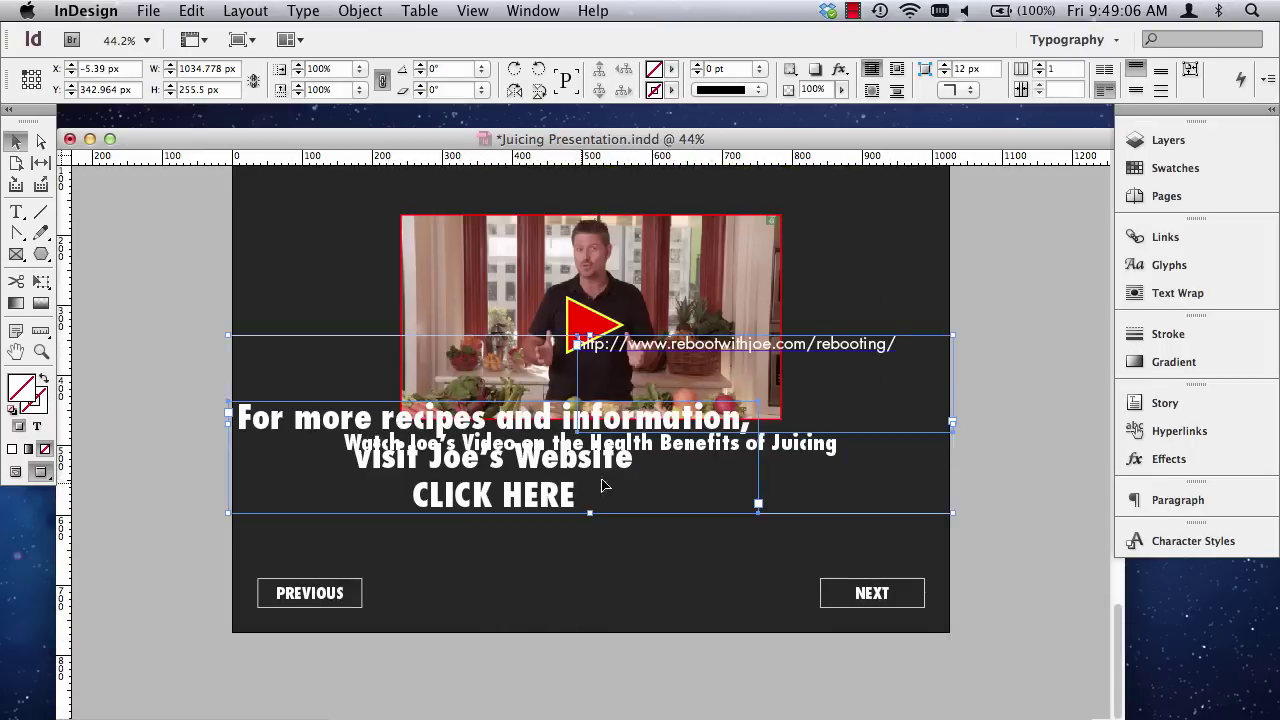
# Place the pasted frames below the video and nudge the video group upward.
pyautogui.moveTo(583, 488); pyautogui.dragTo(649, 621)
pyautogui.click(603, 374)
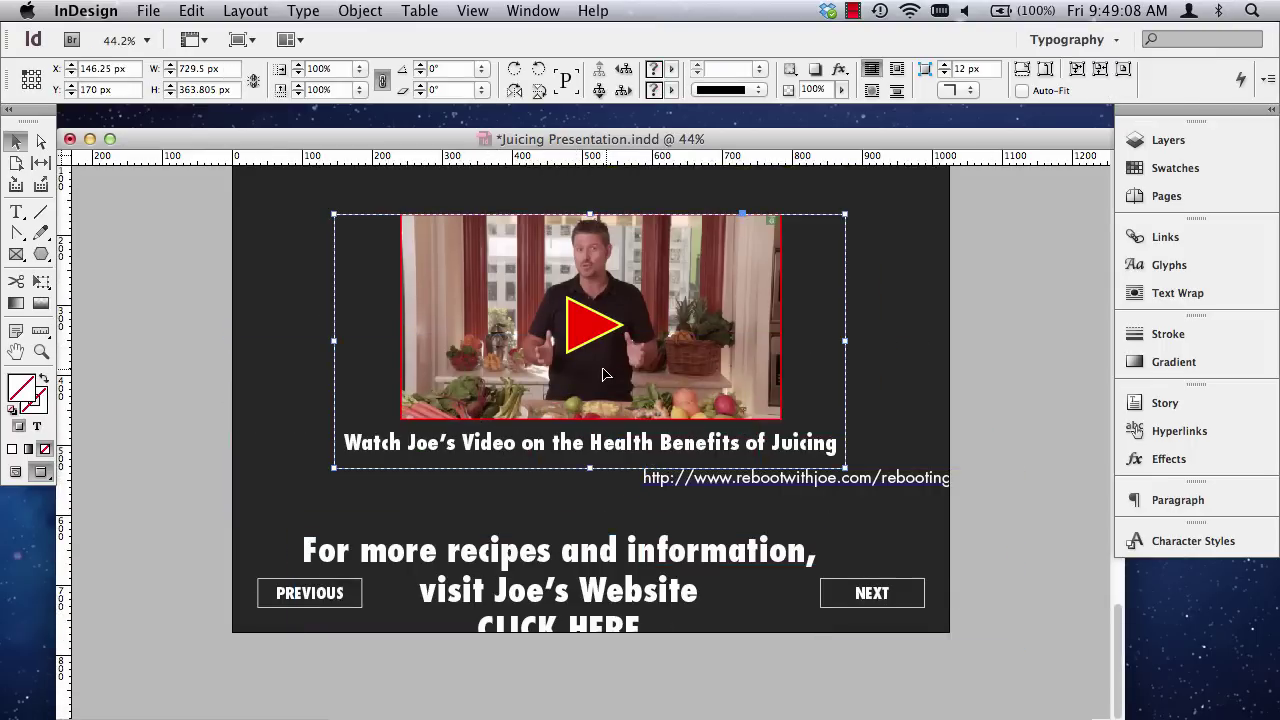
pyautogui.moveTo(603, 374); pyautogui.dragTo(605, 327)
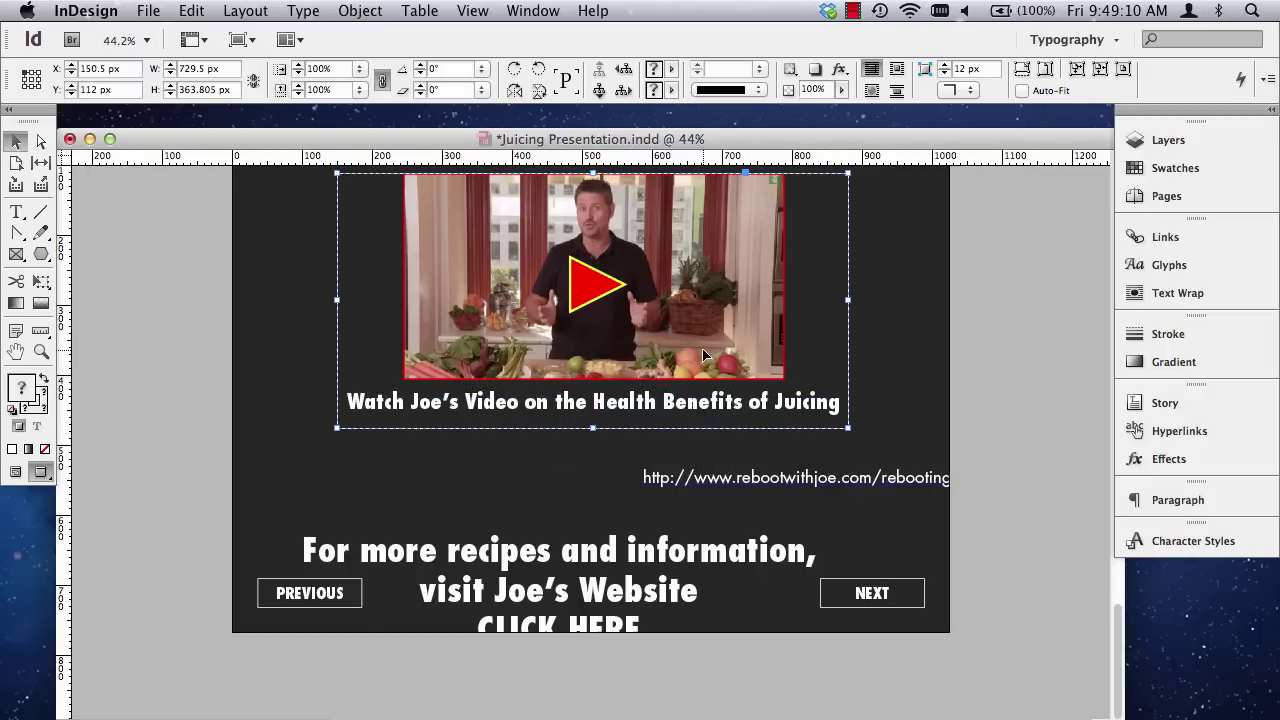
pyautogui.press('super+z')
pyautogui.hotkey('shift', 'Up')
pyautogui.hotkey('shift', 'Up')
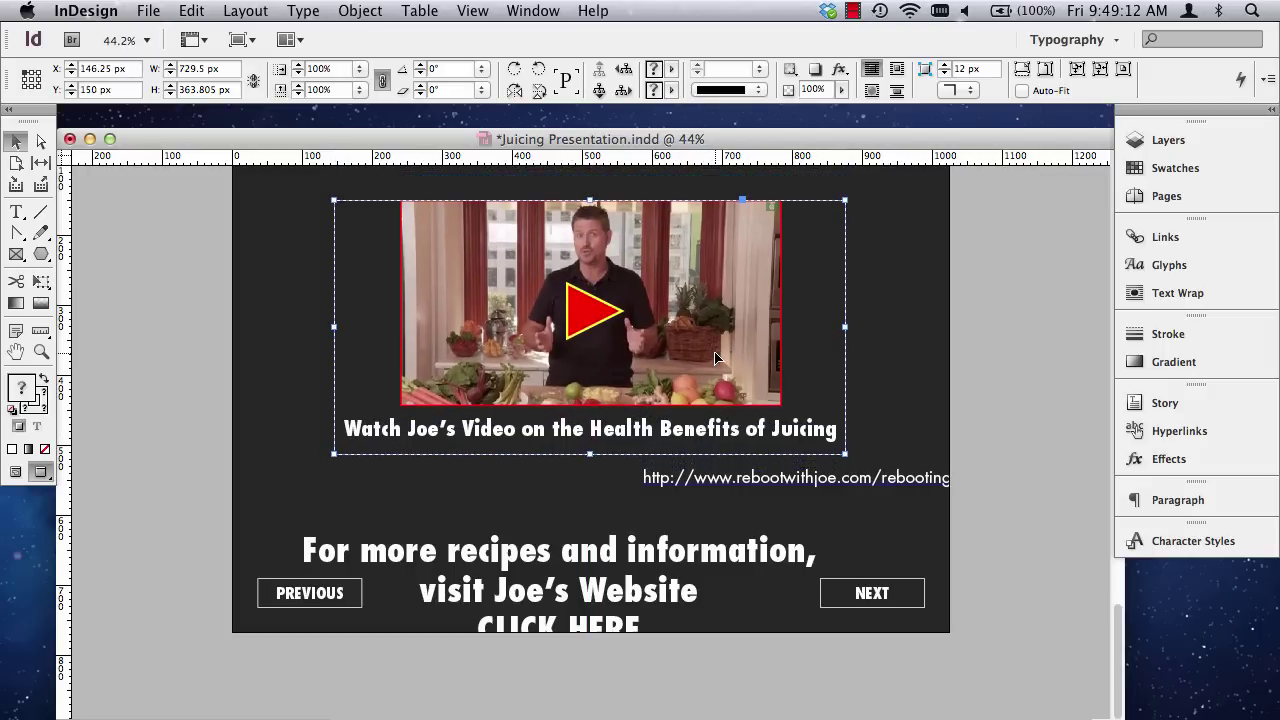
pyautogui.hotkey('shift', 'Up')
pyautogui.hotkey('shift', 'Up')
pyautogui.hotkey('shift', 'Up')
# Position the URL frame and the caption text just under the video heading.
pyautogui.moveTo(698, 512); pyautogui.dragTo(864, 495)
pyautogui.click(490, 600)
pyautogui.moveTo(536, 603); pyautogui.dragTo(608, 526)
pyautogui.press('w')
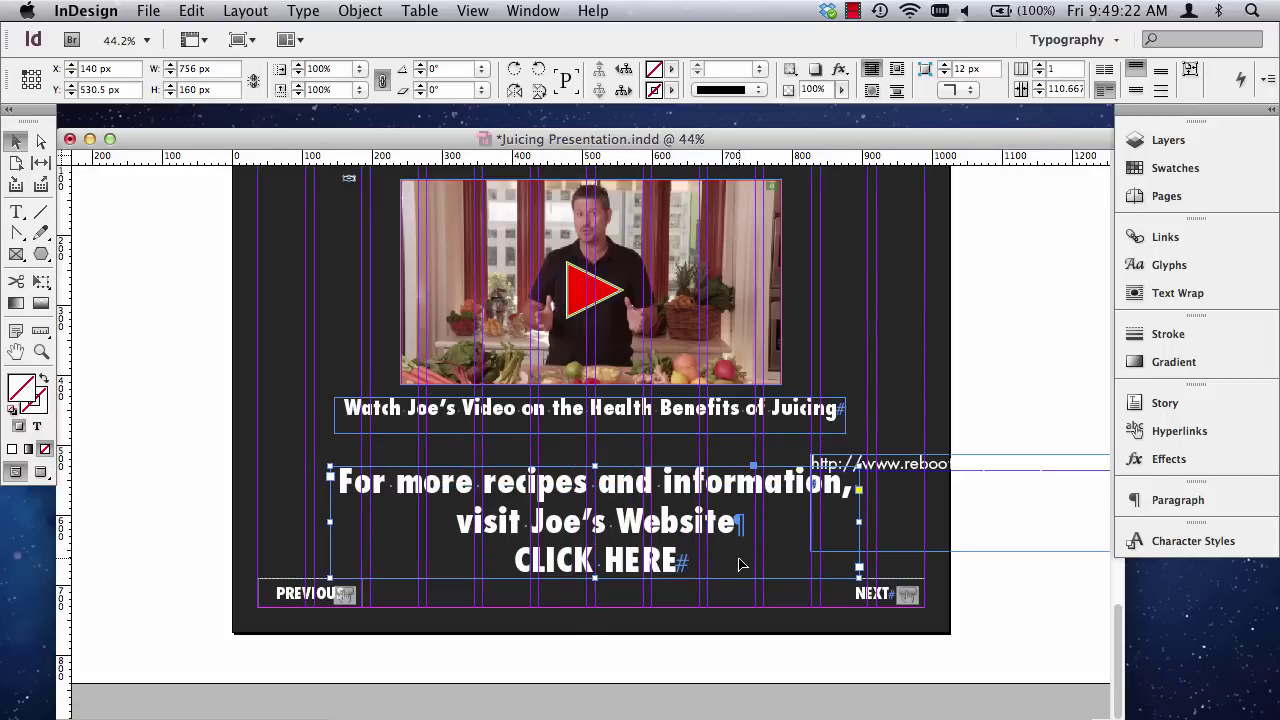
pyautogui.press('Left')
pyautogui.press('Left')
pyautogui.press('Left')
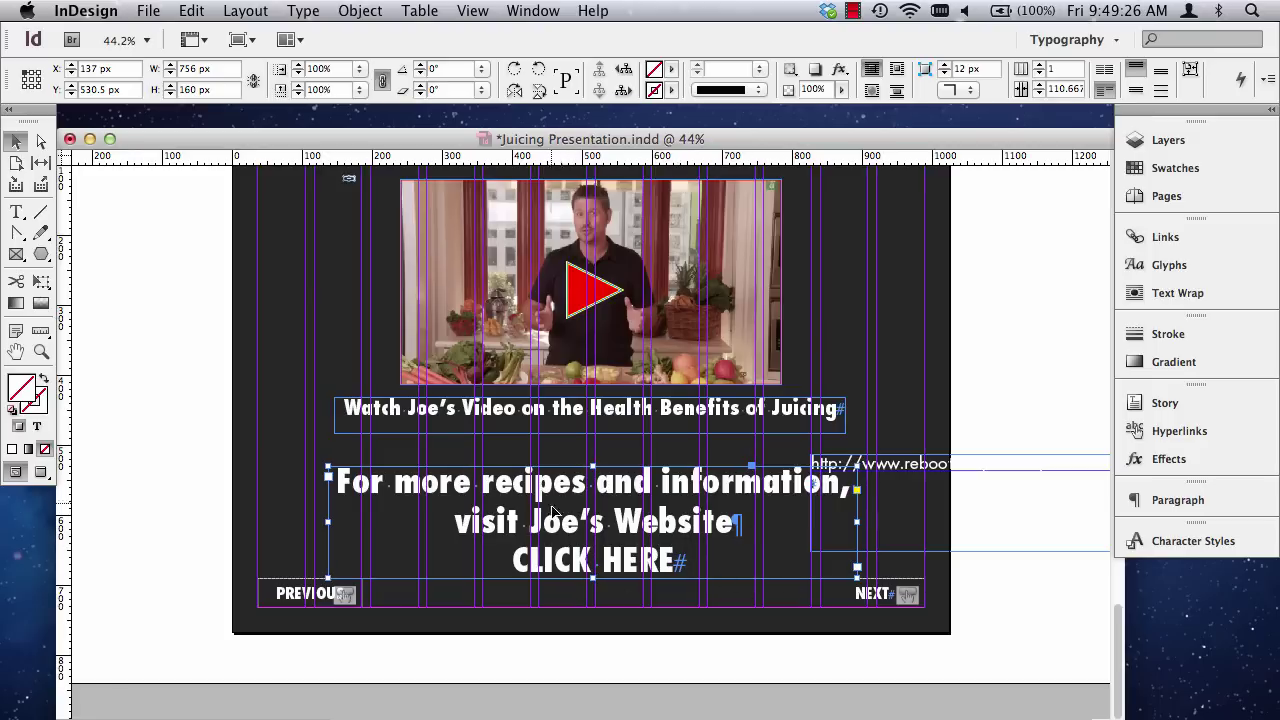
# Colour the CLICK HERE text red.
pyautogui.tripleClick(627, 562)
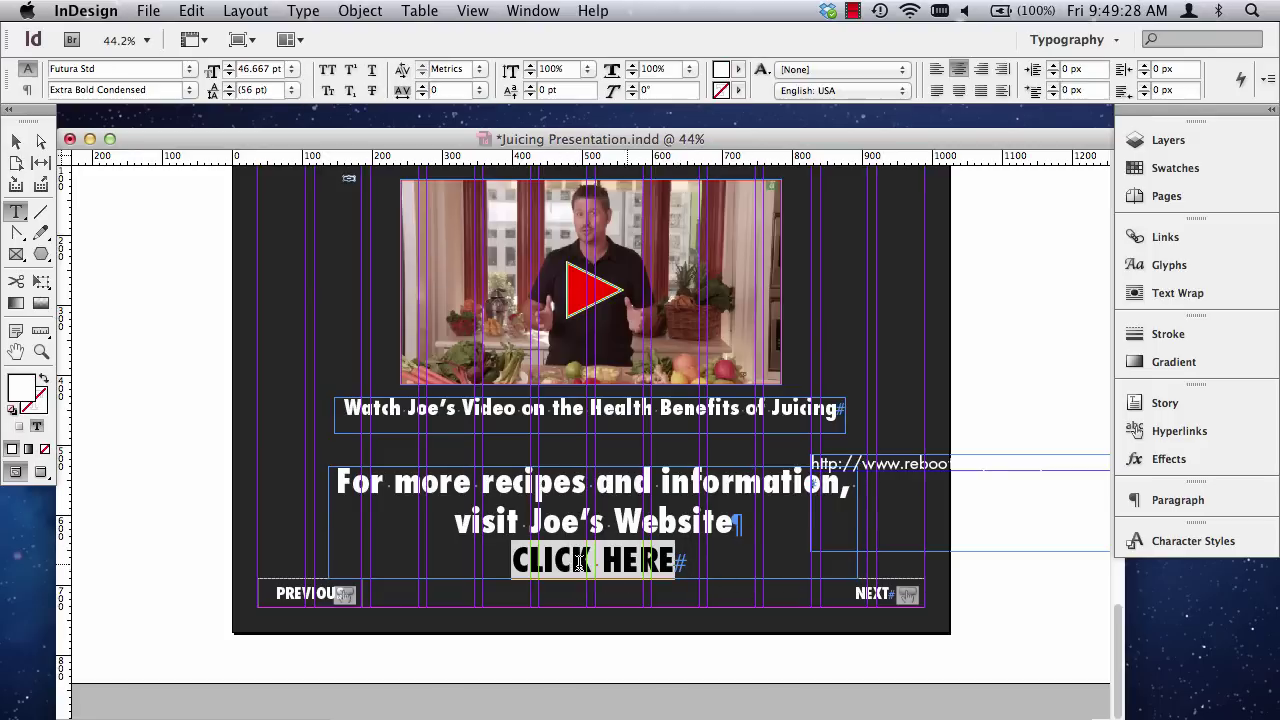
pyautogui.click(1190, 170)
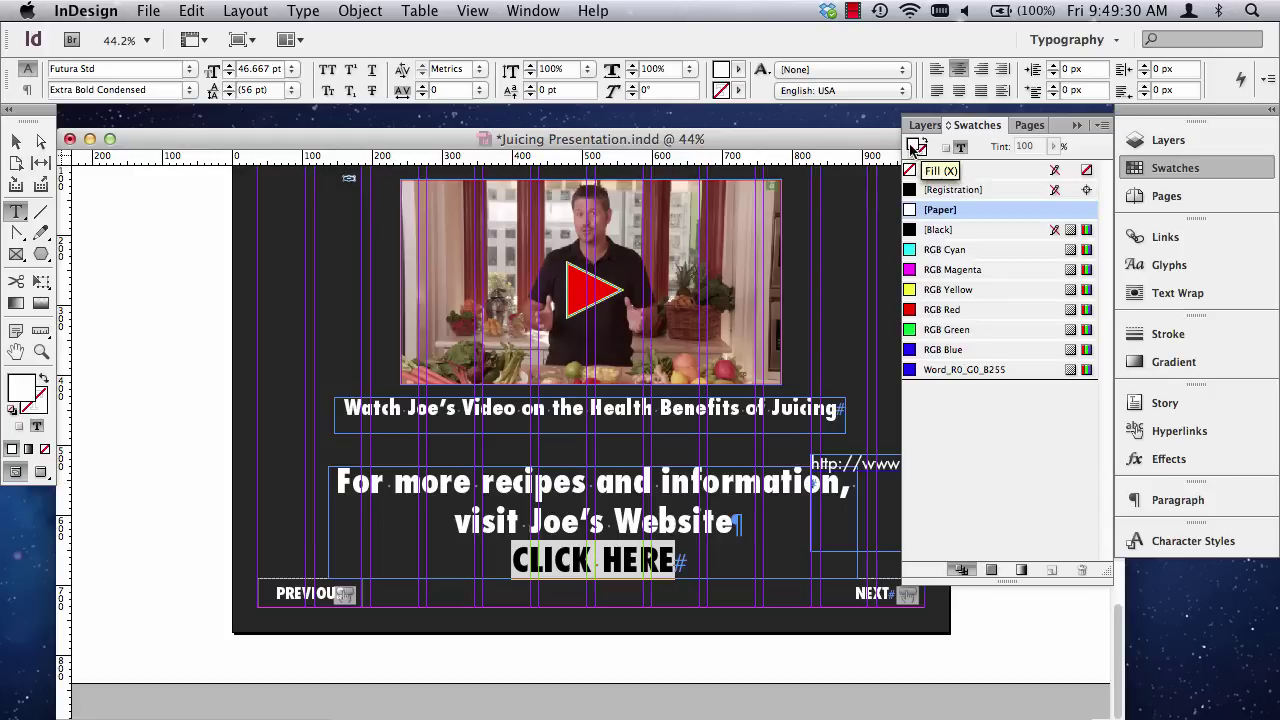
pyautogui.click(940, 309)
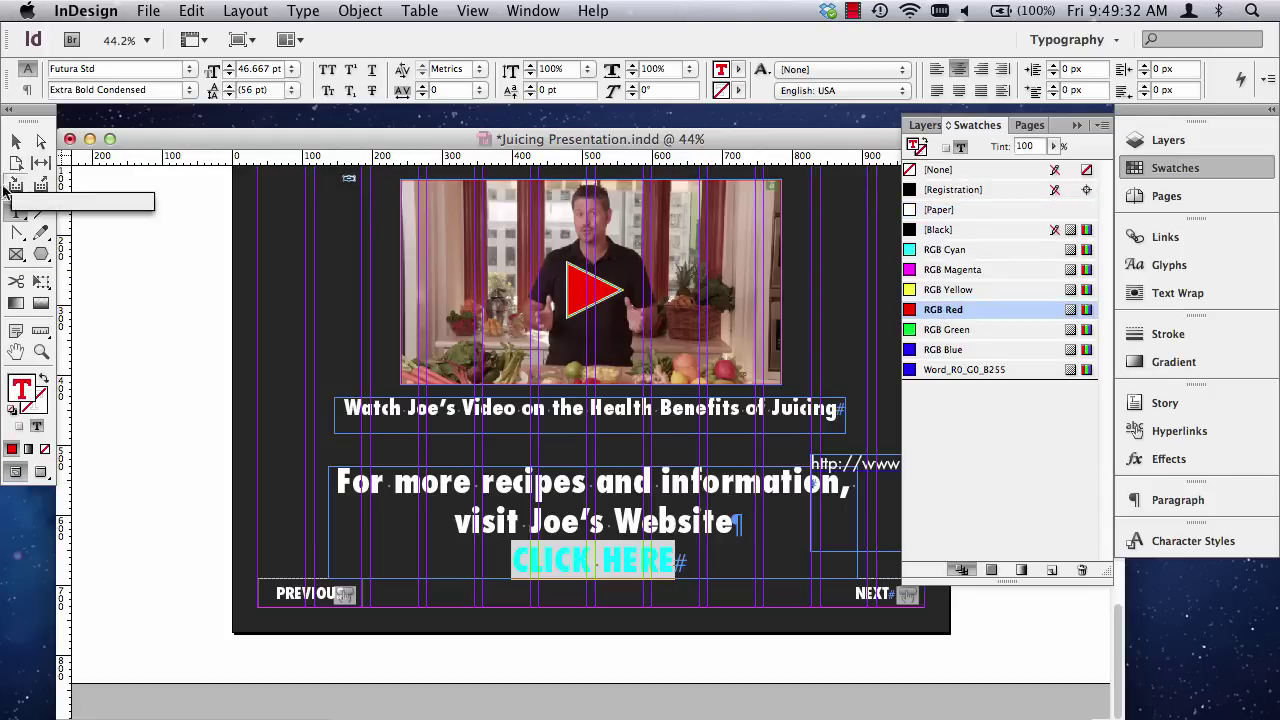
pyautogui.click(17, 145)
pyautogui.click(586, 562)
# Give the CLICK HERE letters a yellow outline aligned outside the letters.
pyautogui.tripleClick(583, 558)
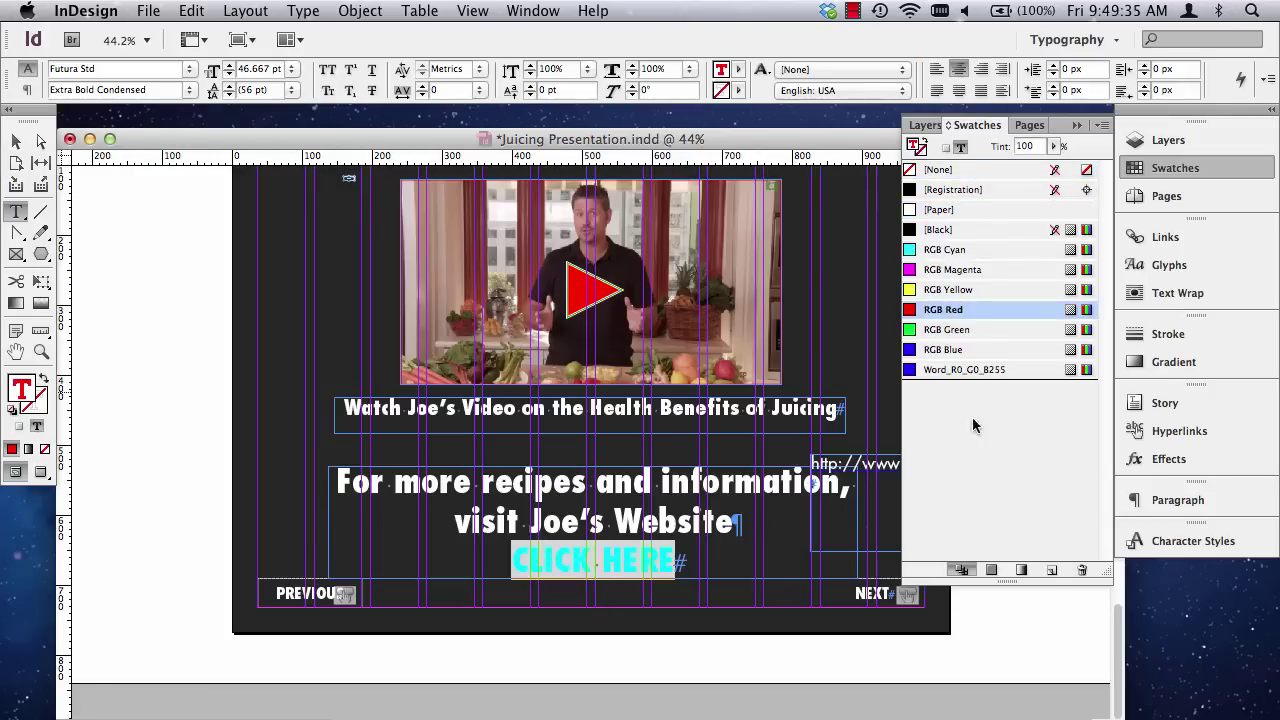
pyautogui.click(921, 151)
pyautogui.click(943, 290)
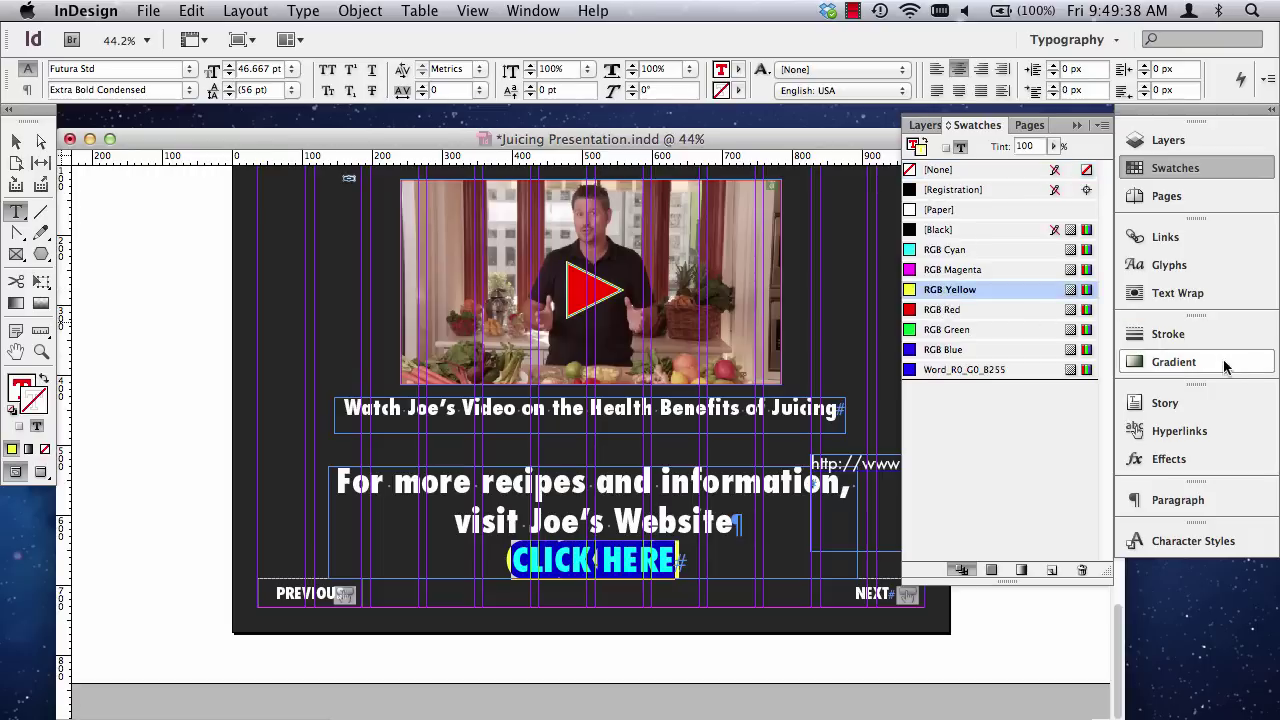
pyautogui.click(1160, 335)
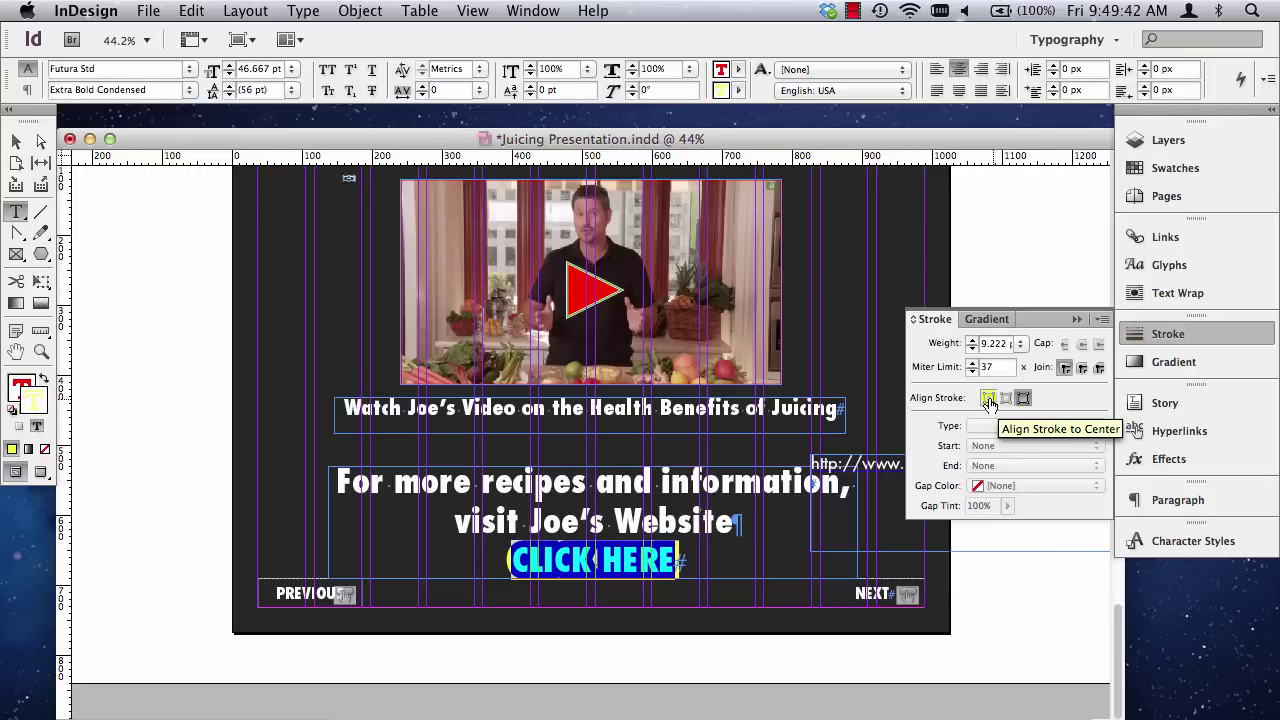
pyautogui.click(1023, 401)
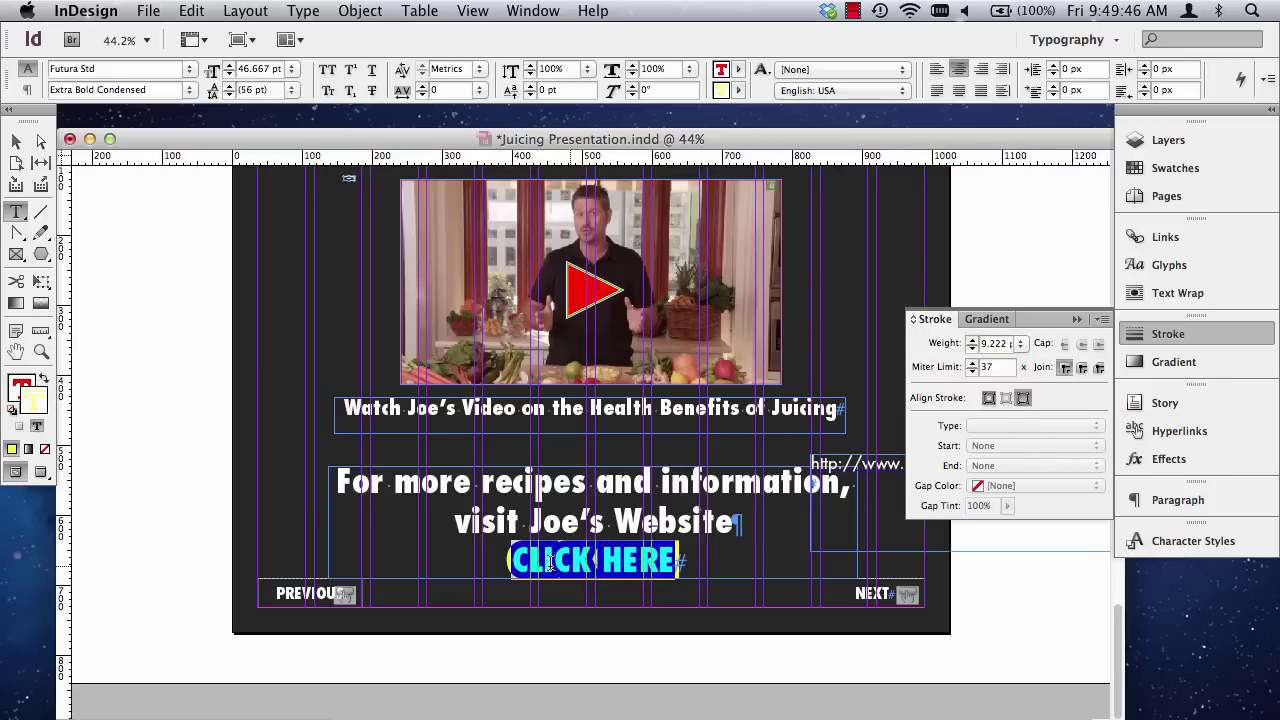
pyautogui.press('super+a')
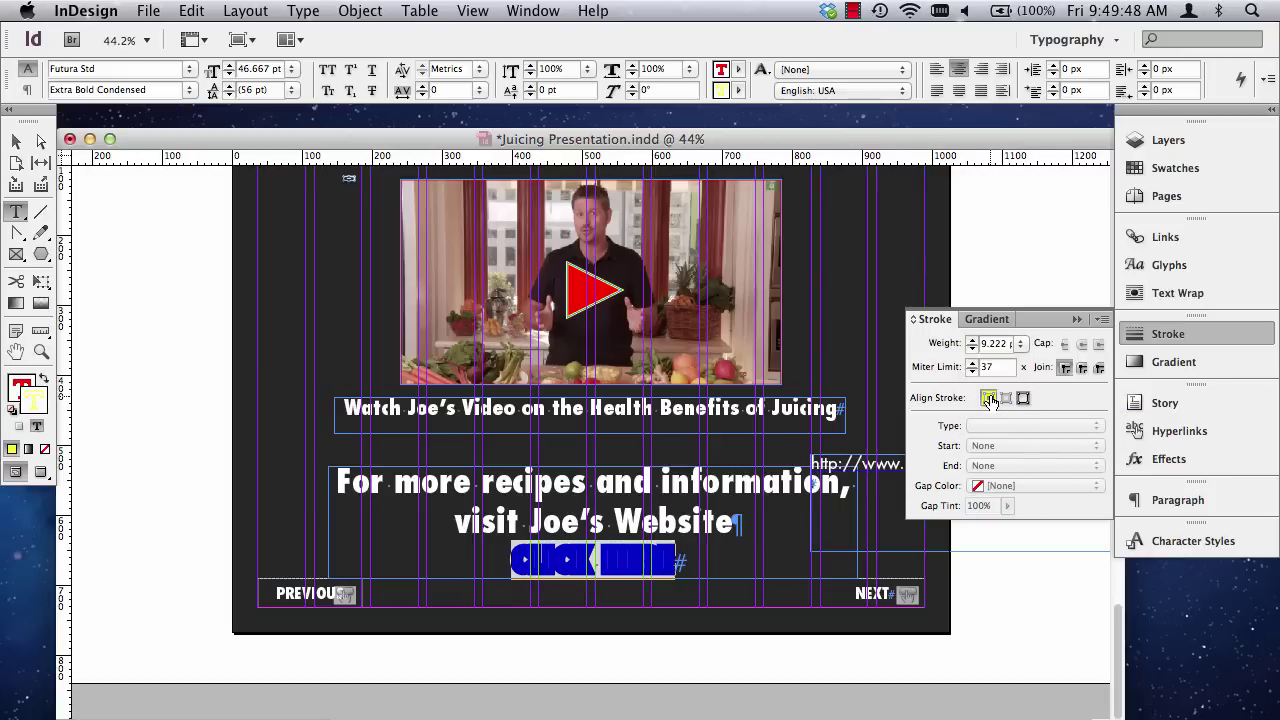
pyautogui.click(16, 142)
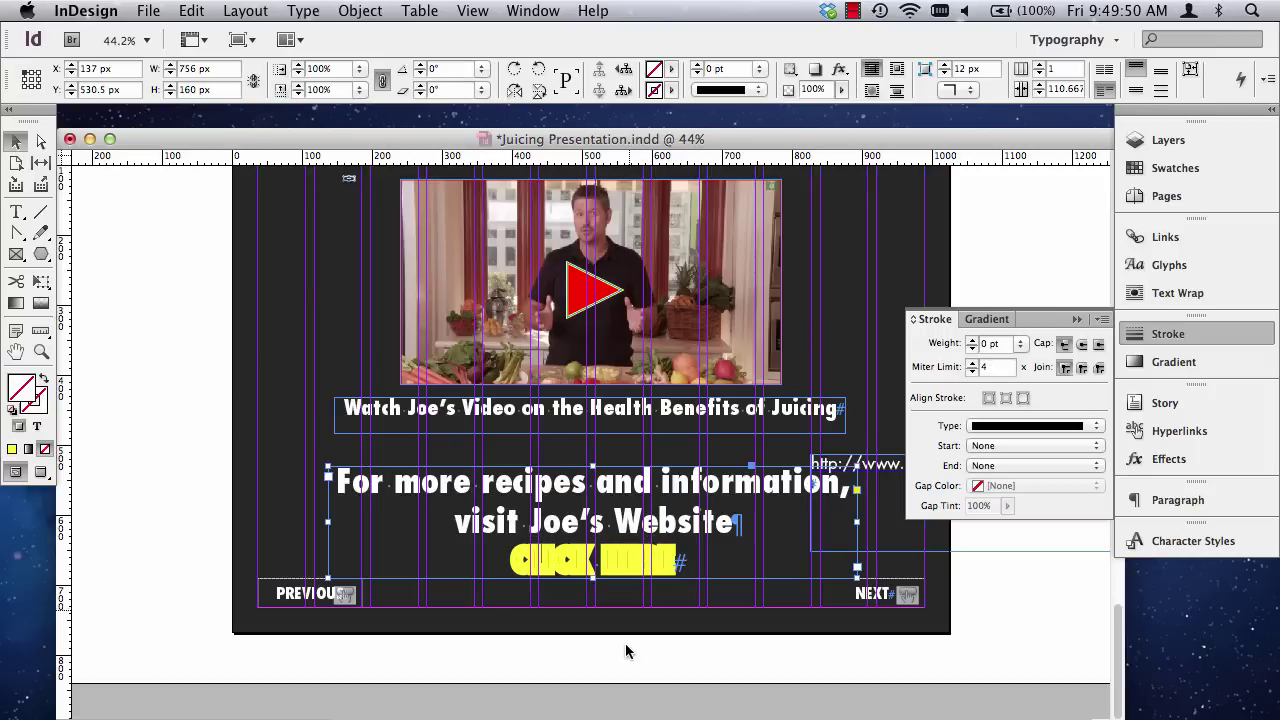
# Zoom in on CLICK HERE and re-apply outside alignment to its yellow outline.
pyautogui.click(41, 351)
pyautogui.moveTo(465, 502); pyautogui.dragTo(800, 654)
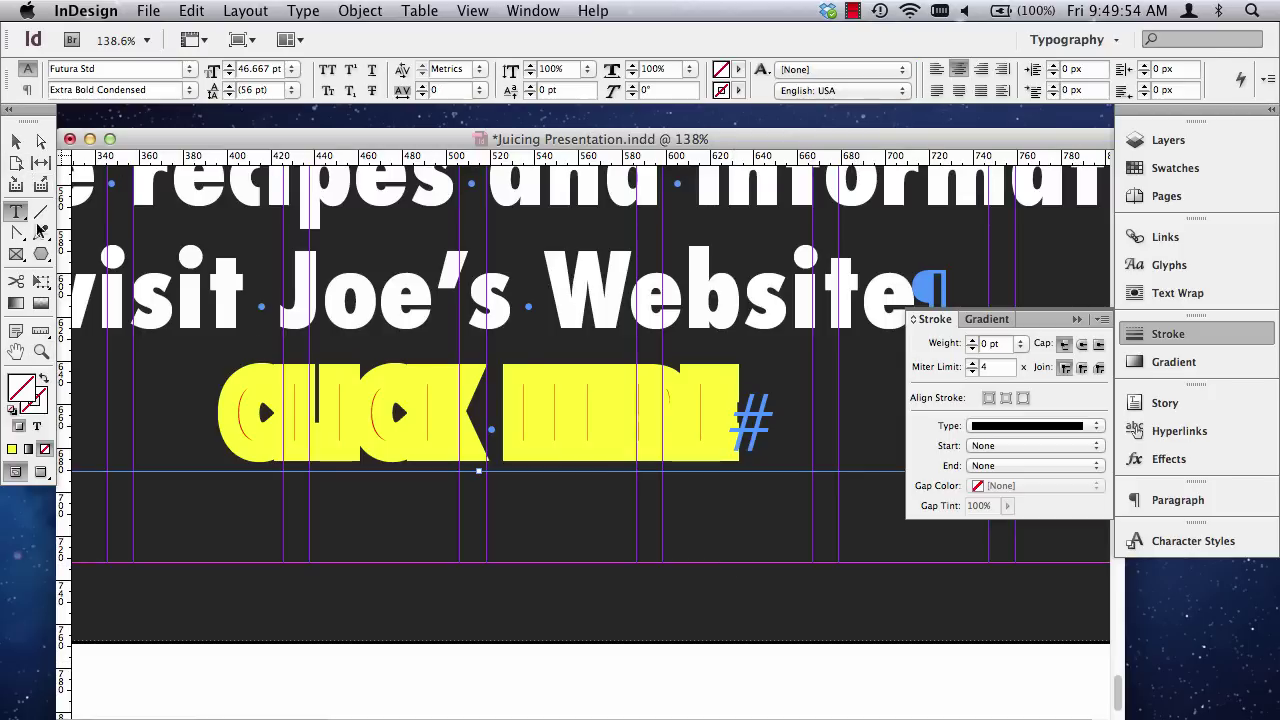
pyautogui.tripleClick(404, 387)
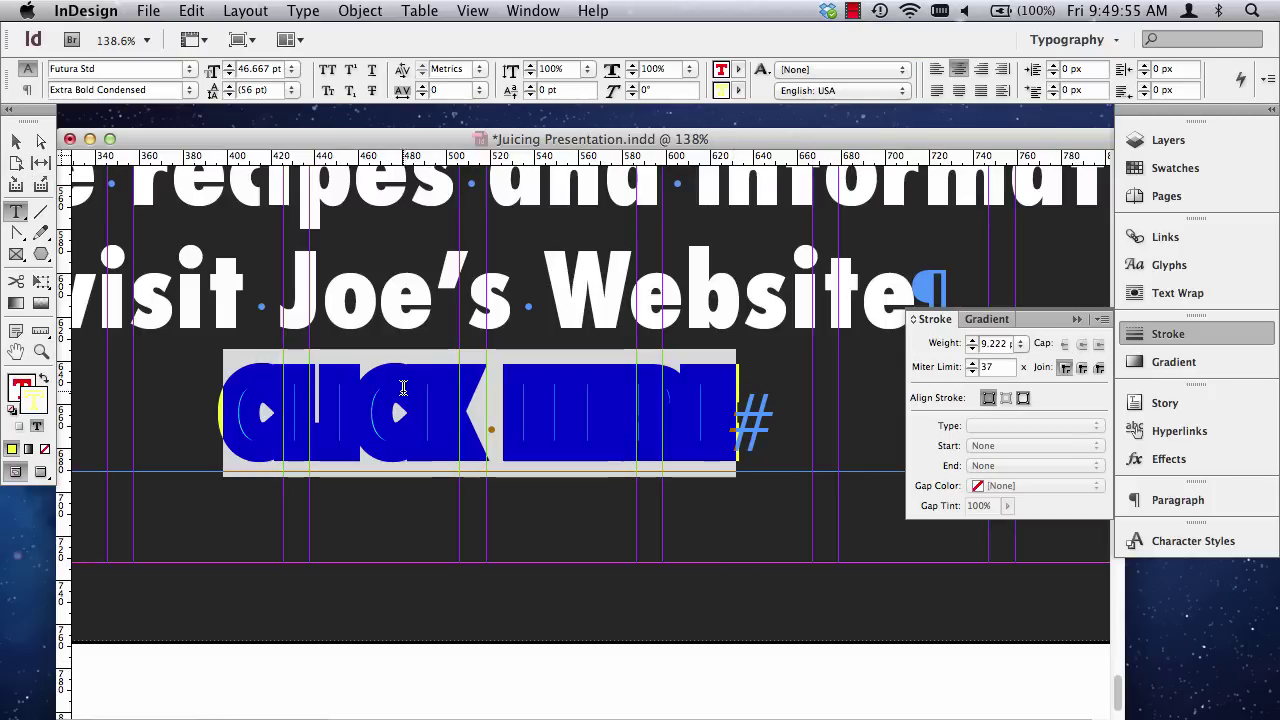
pyautogui.click(1023, 398)
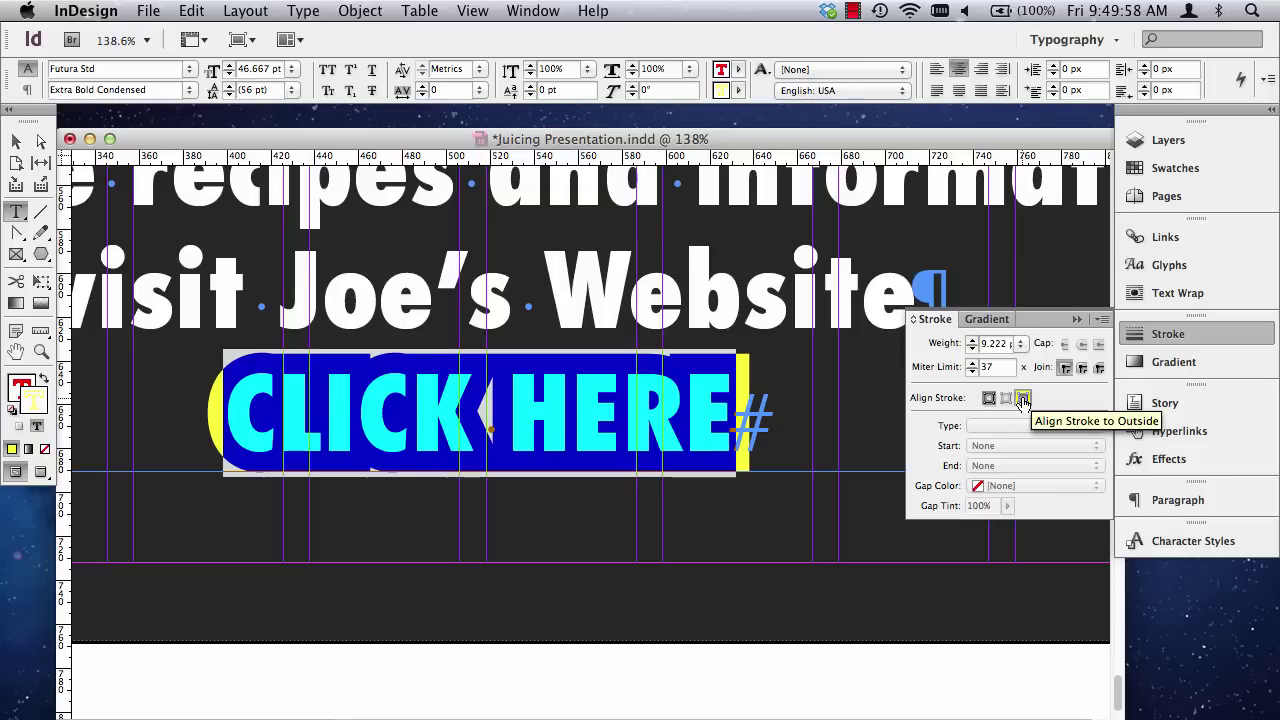
pyautogui.press('Escape')
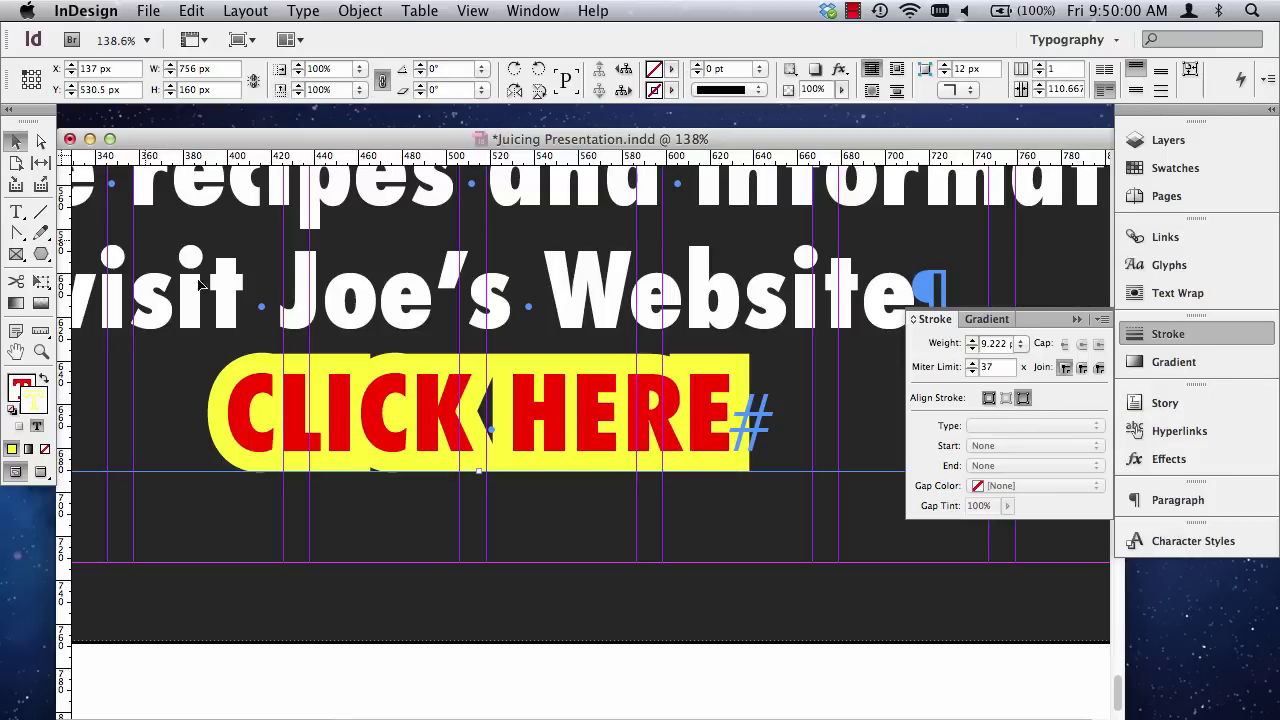
pyautogui.tripleClick(500, 428)
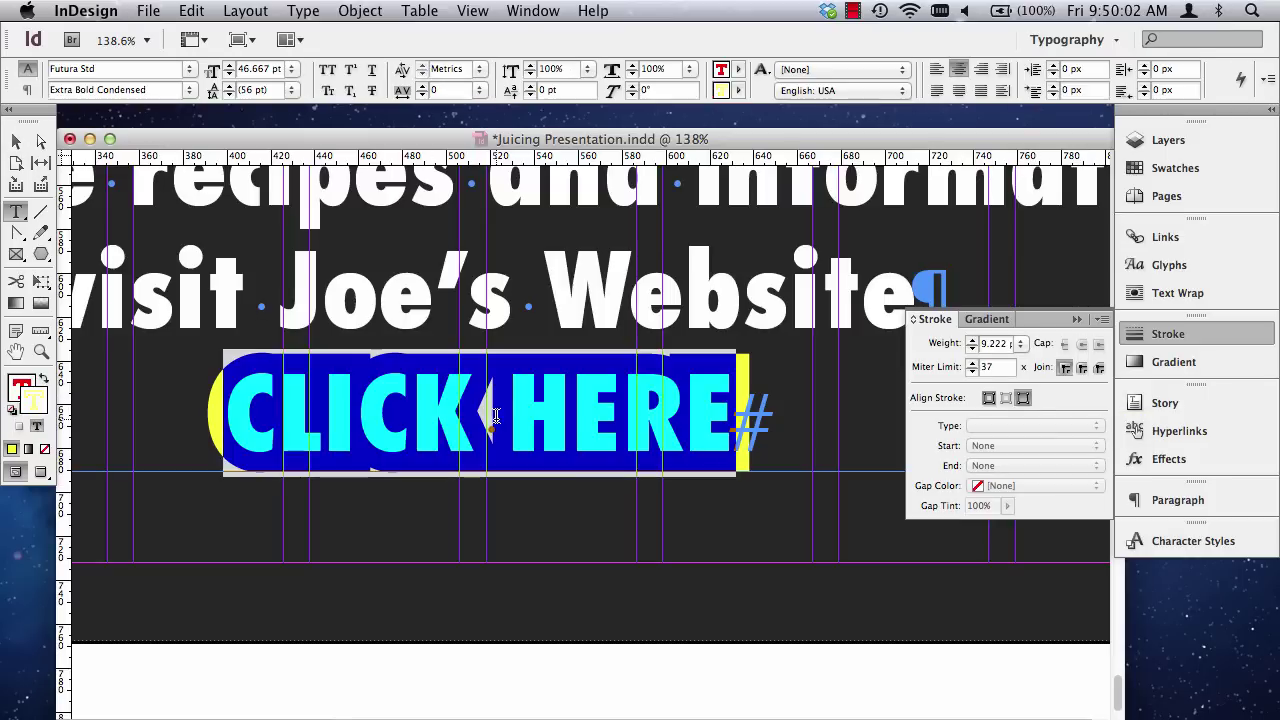
pyautogui.click(1168, 334)
# Set the CLICK HERE outline weight to 4 pt and view the whole page.
pyautogui.click(1178, 336)
pyautogui.click(1020, 344)
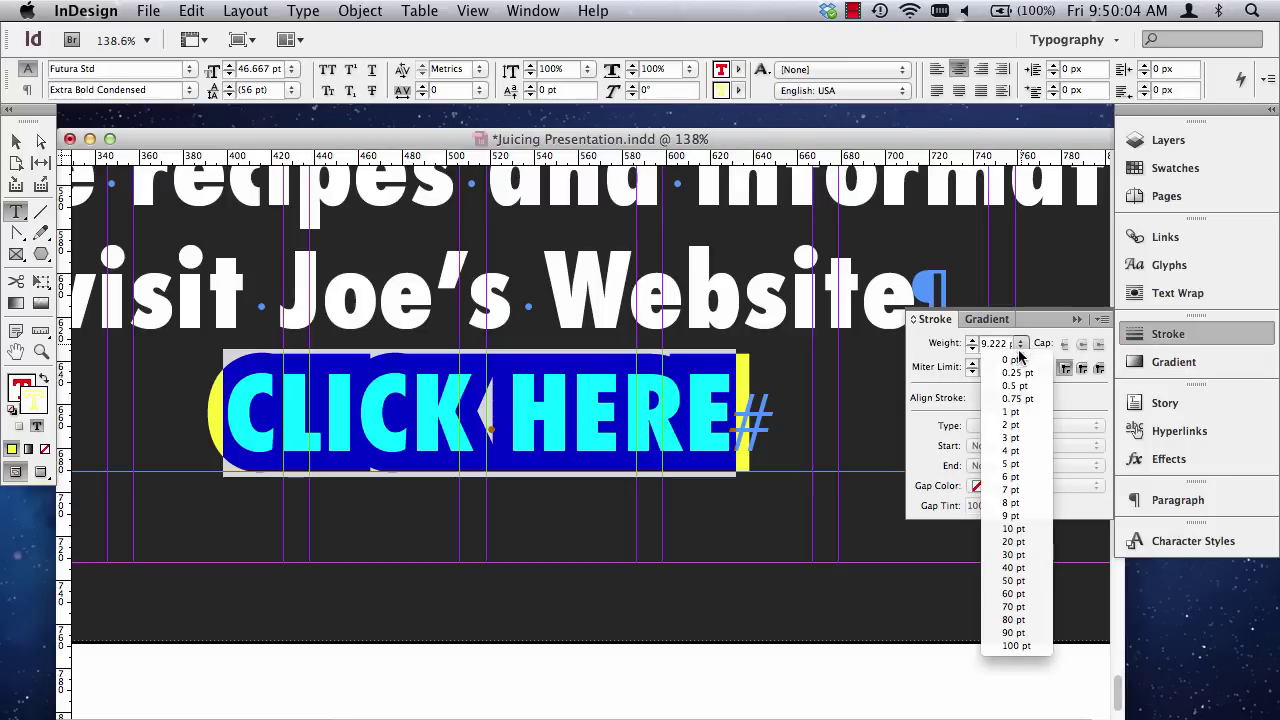
pyautogui.click(1014, 452)
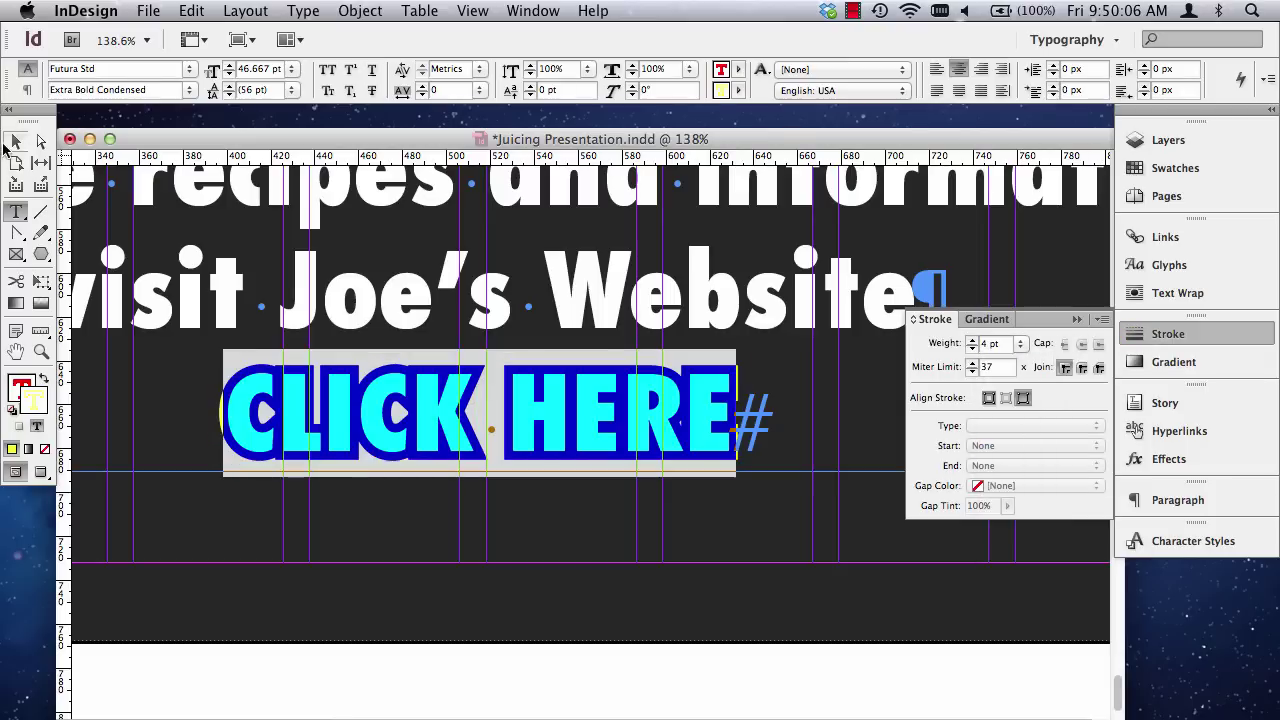
pyautogui.click(16, 141)
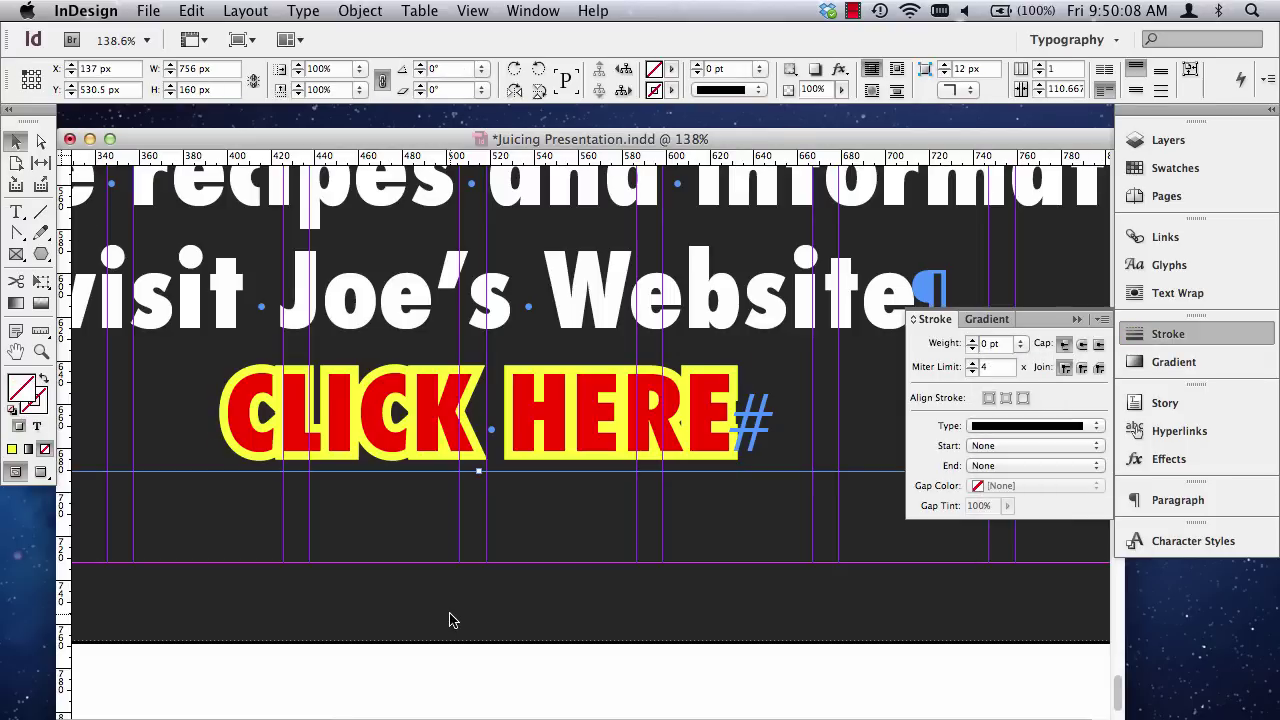
pyautogui.press('super+0')
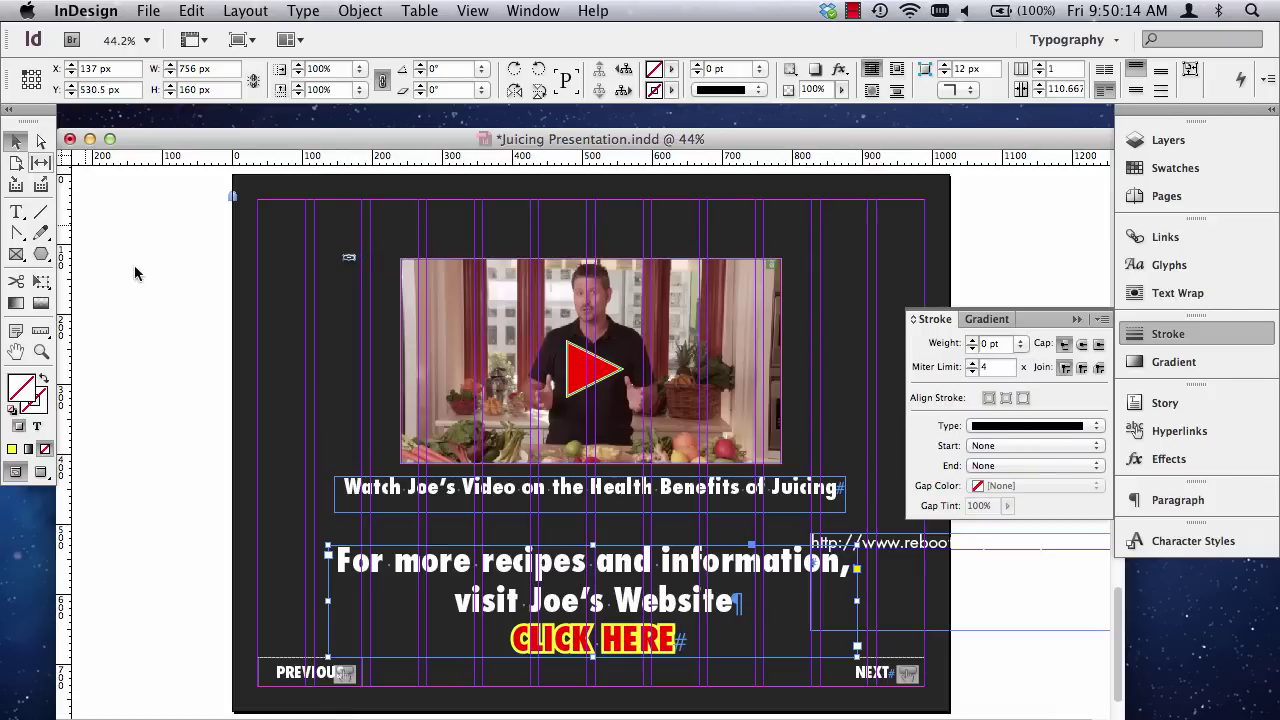
# Apply Optical kerning to CLICK HERE and thin its outline to 2 pt.
pyautogui.tripleClick(584, 638)
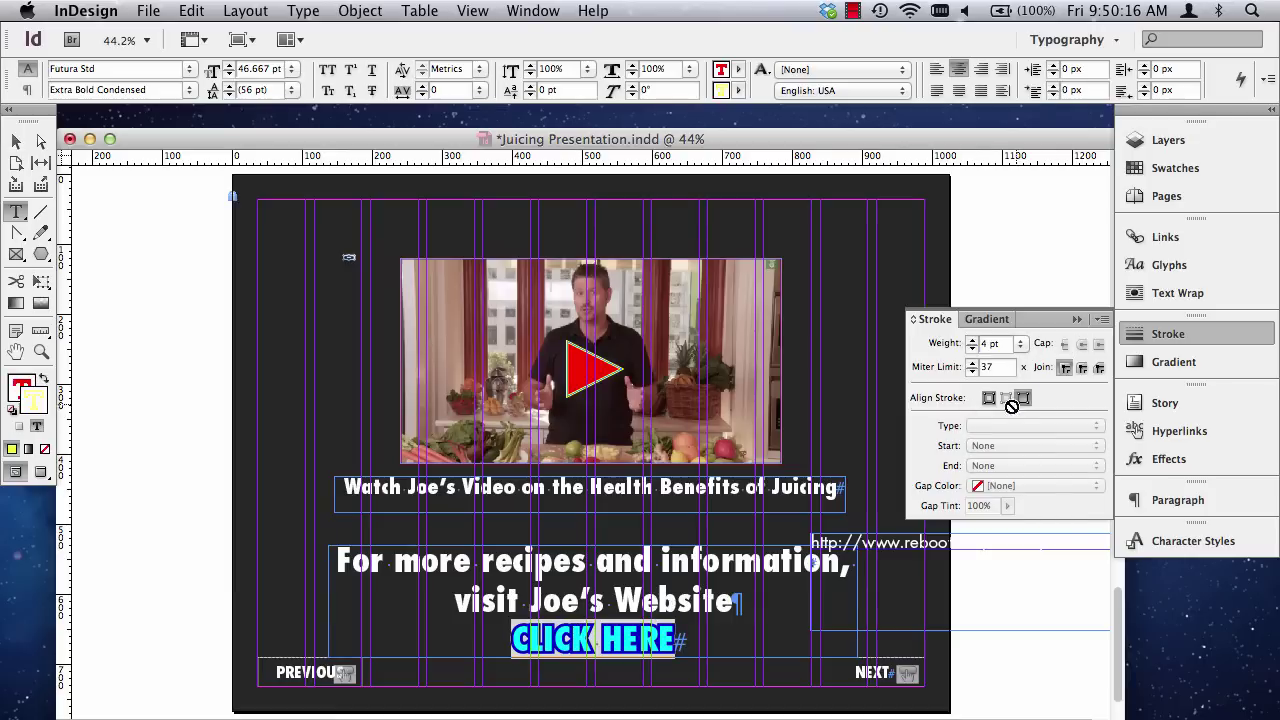
pyautogui.click(478, 69)
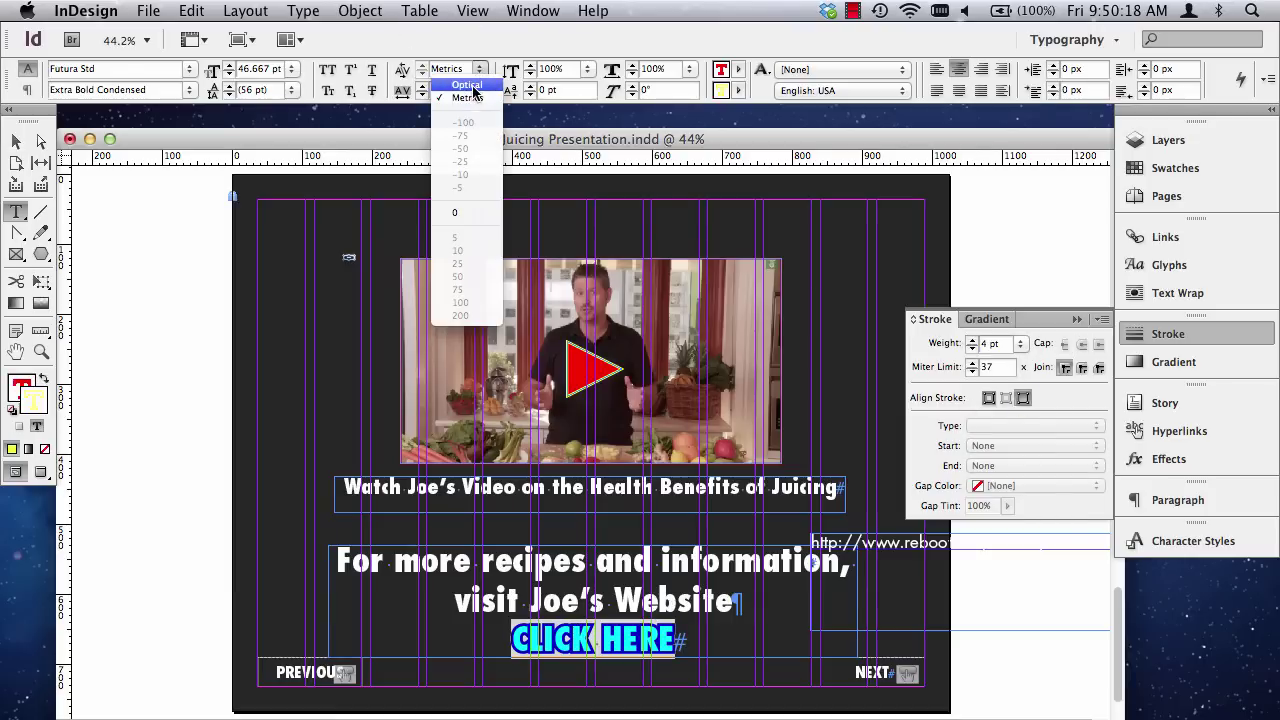
pyautogui.click(474, 87)
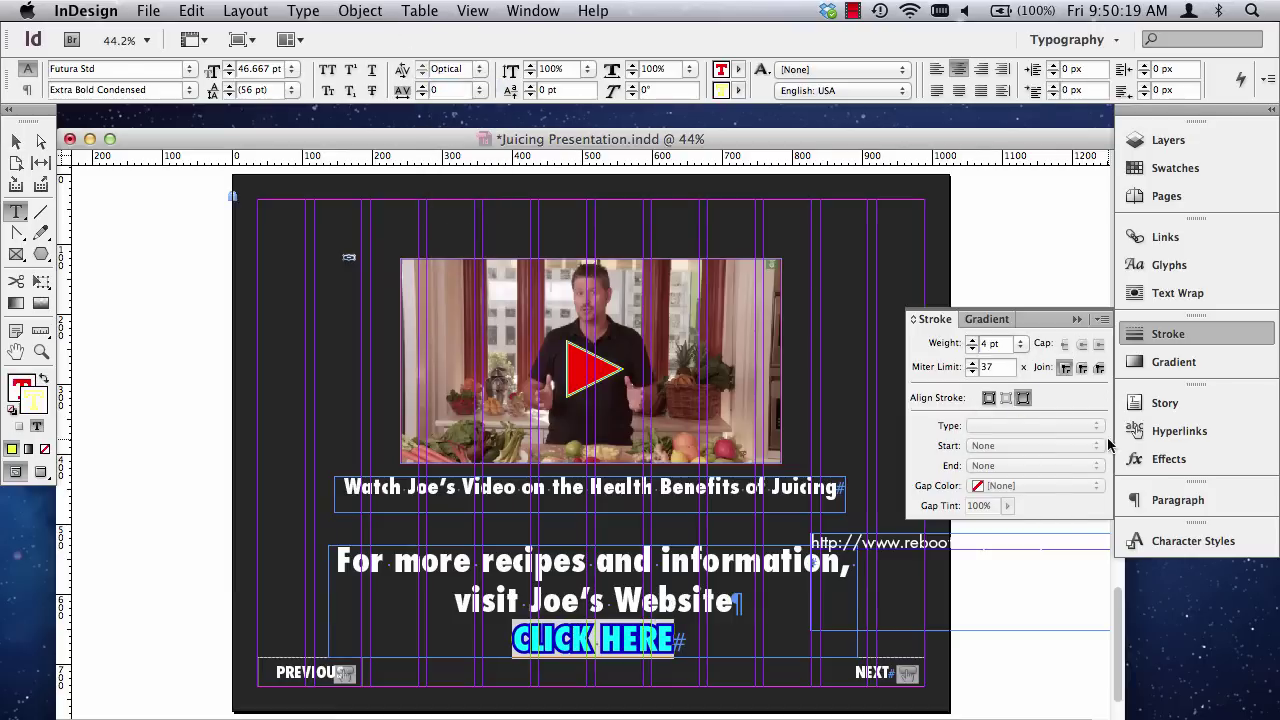
pyautogui.click(1021, 344)
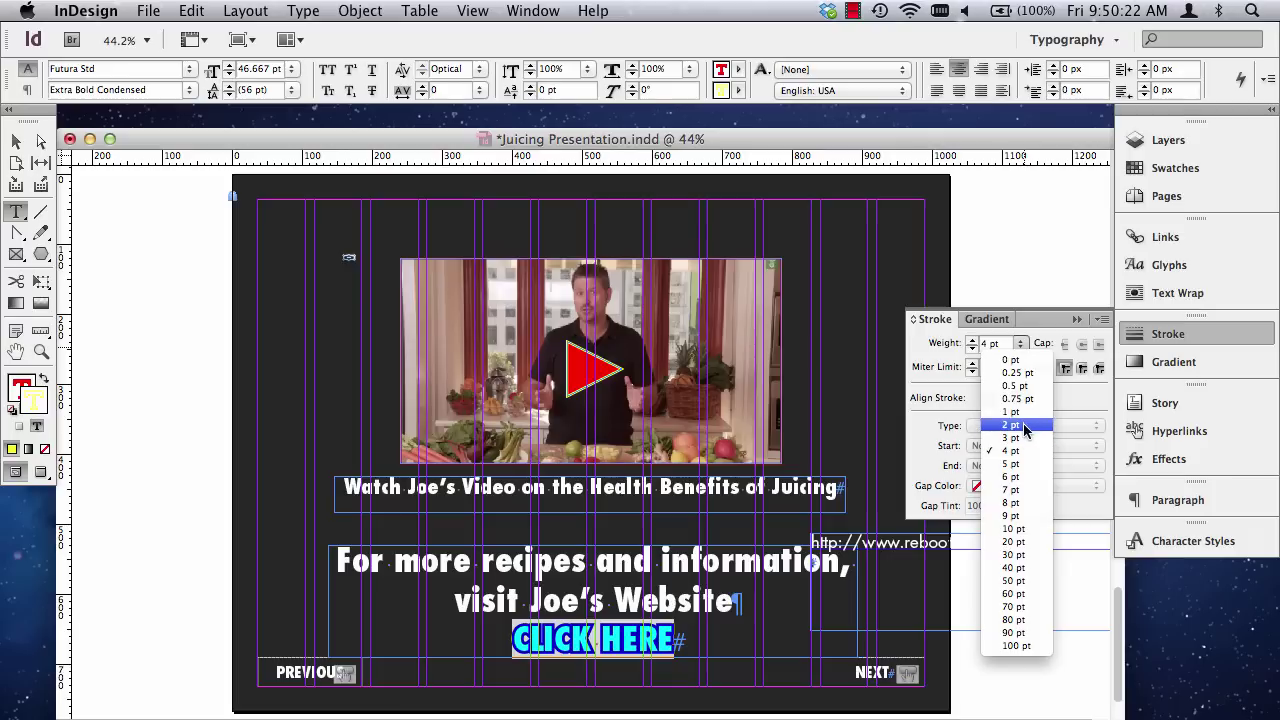
pyautogui.click(1000, 418)
pyautogui.click(16, 141)
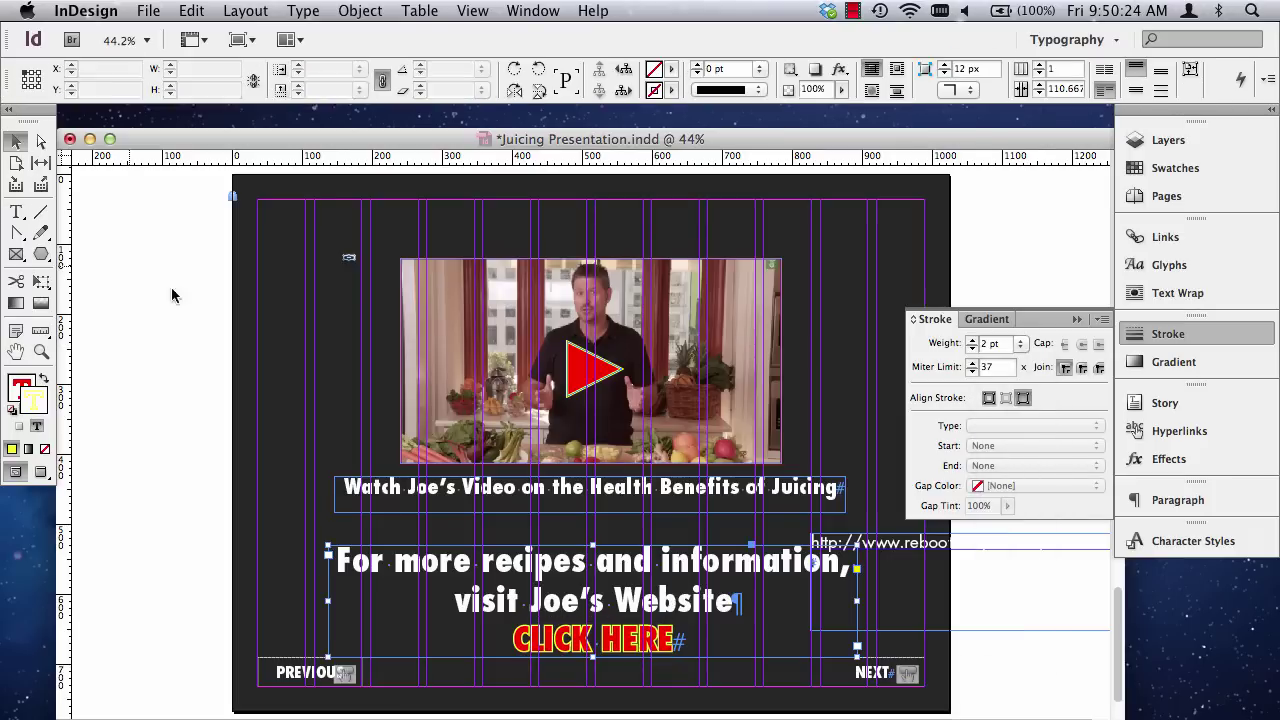
pyautogui.click(206, 309)
pyautogui.scroll(-2, 446, 458)
# Move the website URL up beneath the video caption.
pyautogui.scroll(-2, 446, 458)
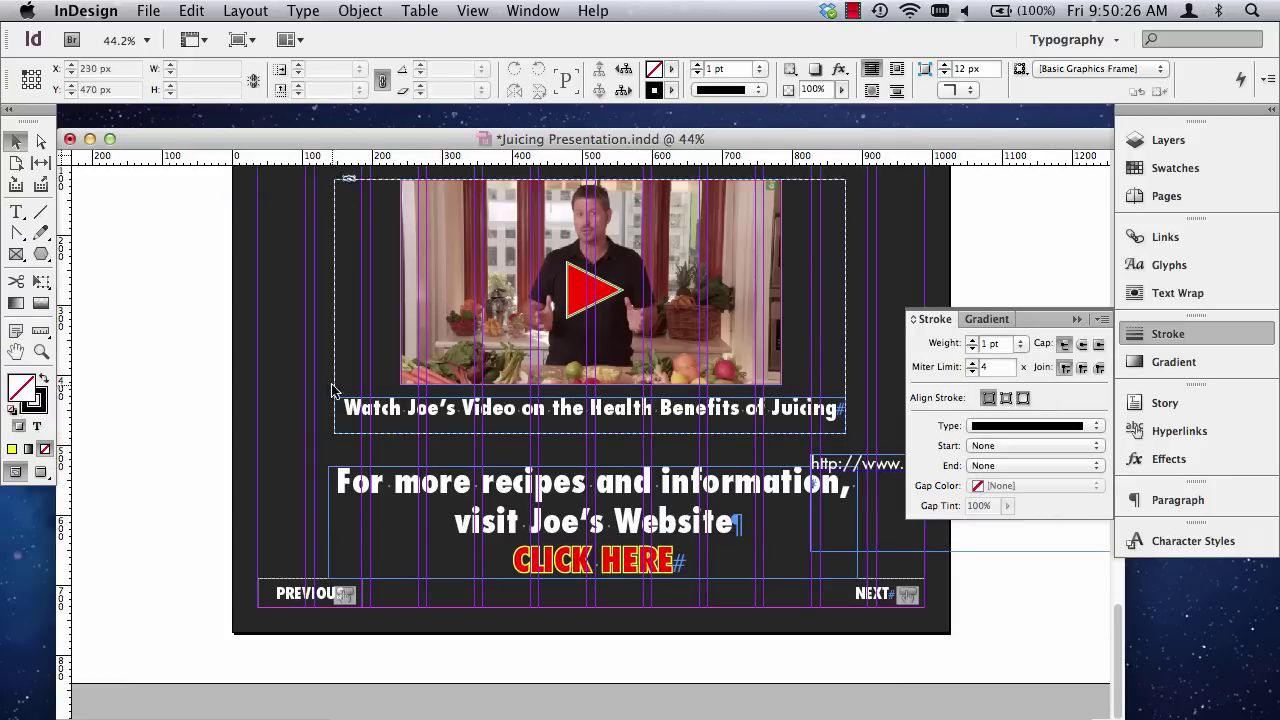
pyautogui.click(590, 560)
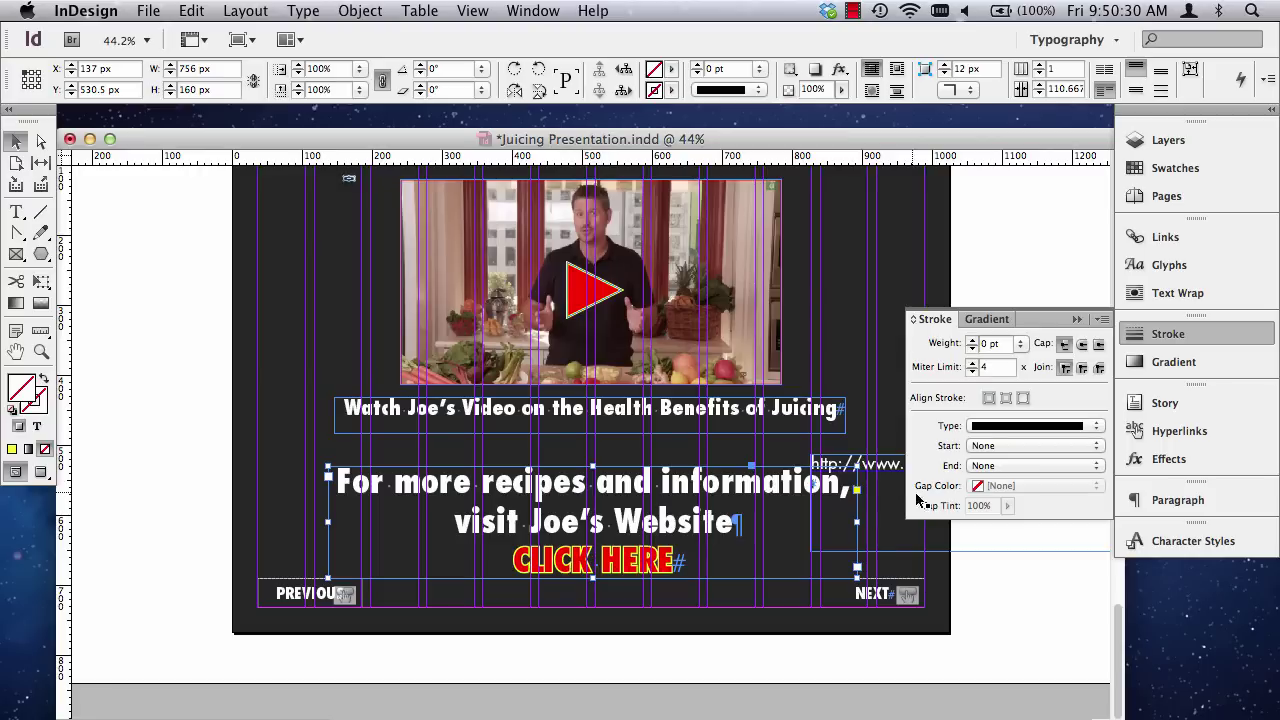
pyautogui.moveTo(898, 468); pyautogui.dragTo(580, 449)
pyautogui.tripleClick(565, 443)
pyautogui.press('super+c')
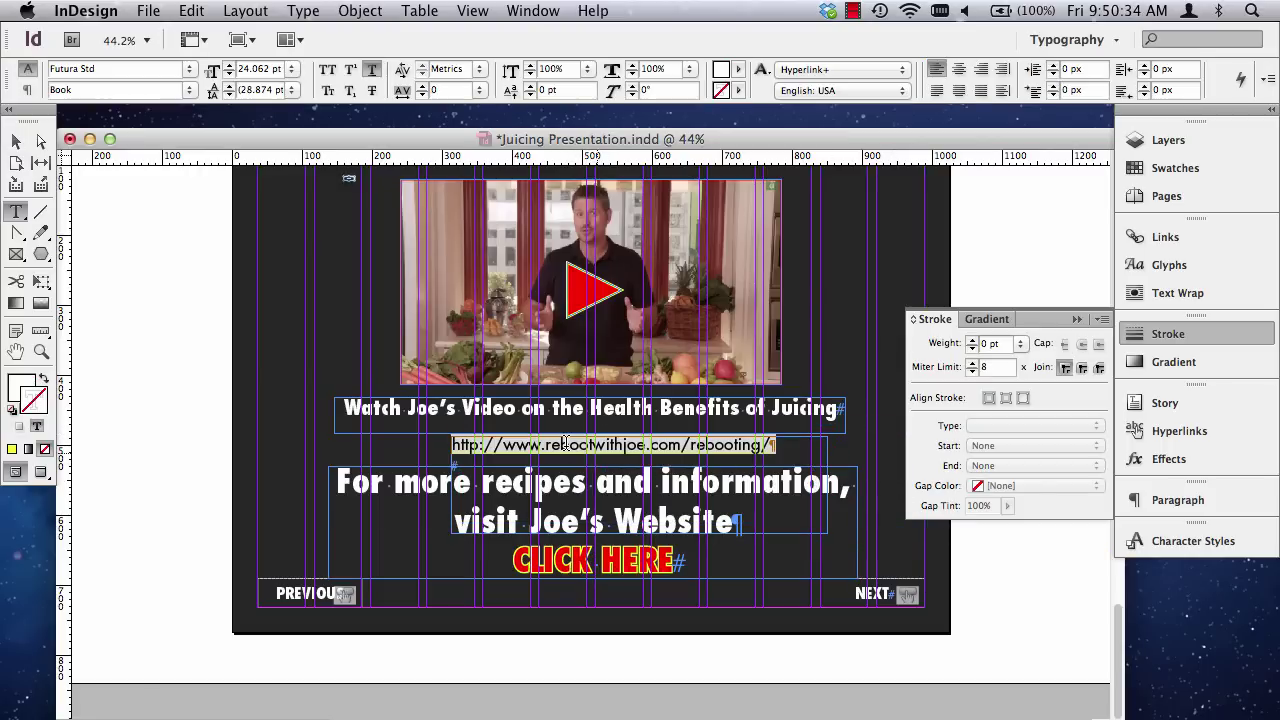
pyautogui.click(17, 143)
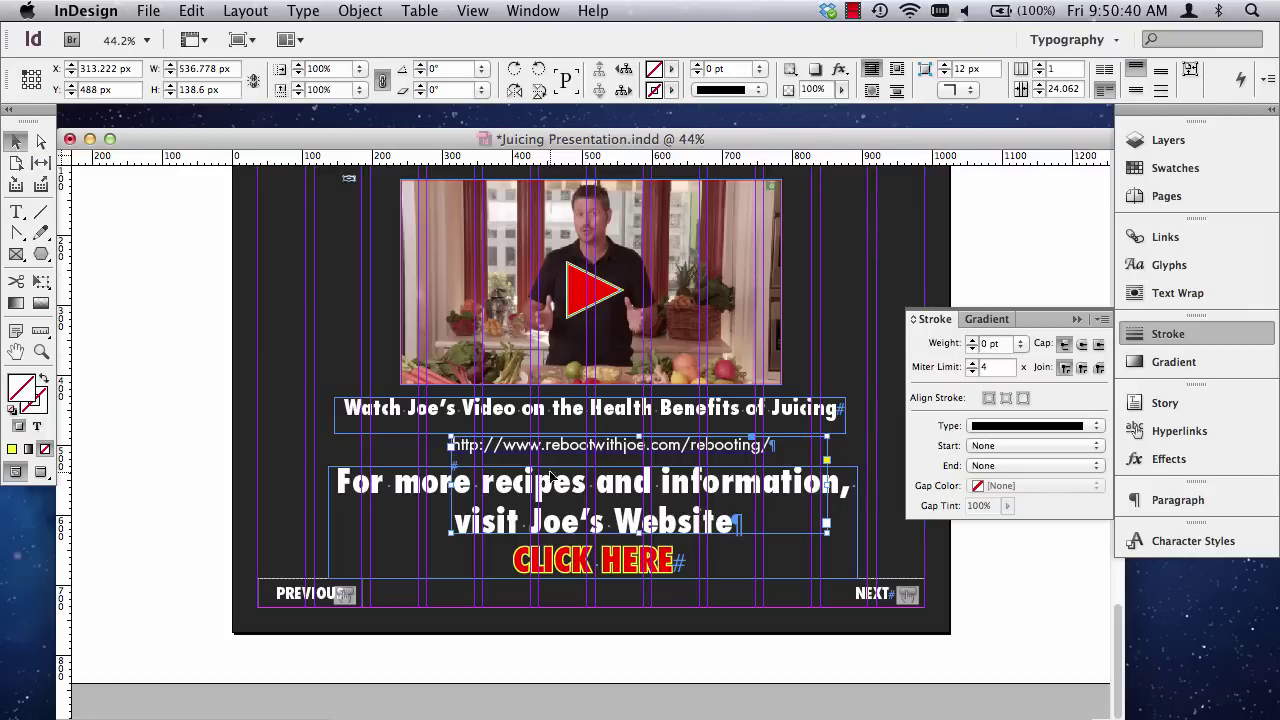
pyautogui.click(577, 553)
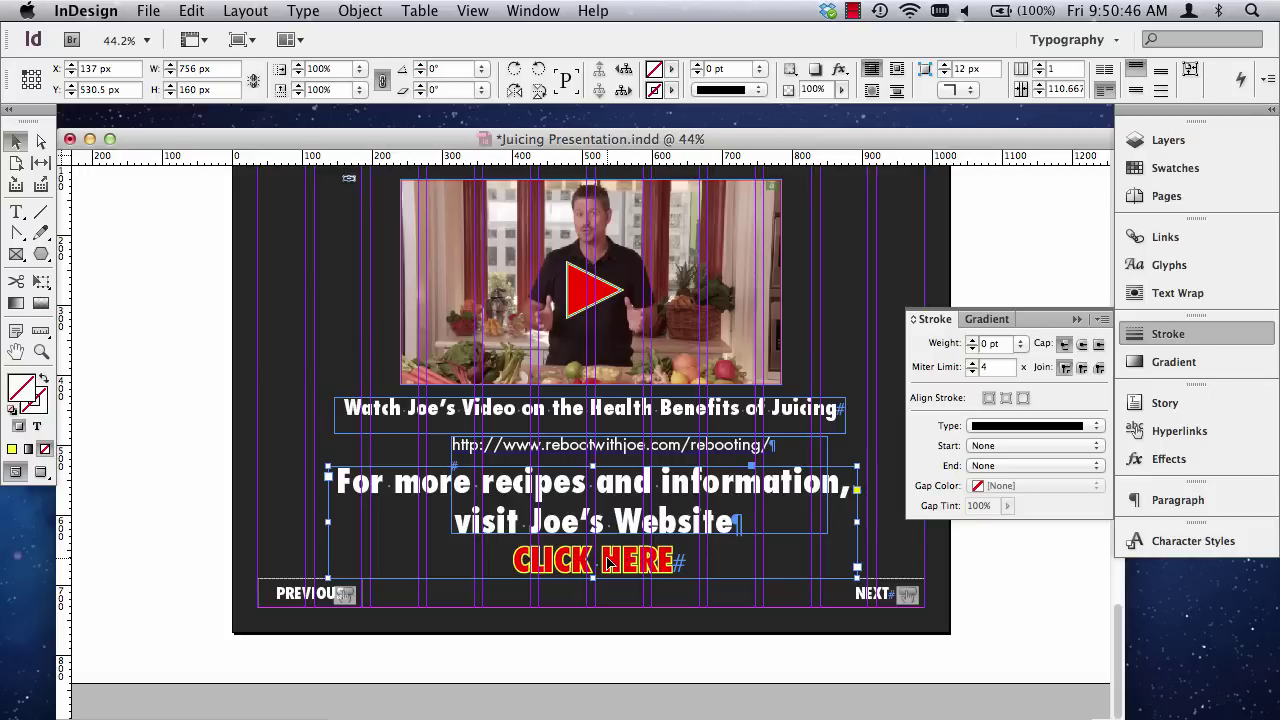
pyautogui.press('w')
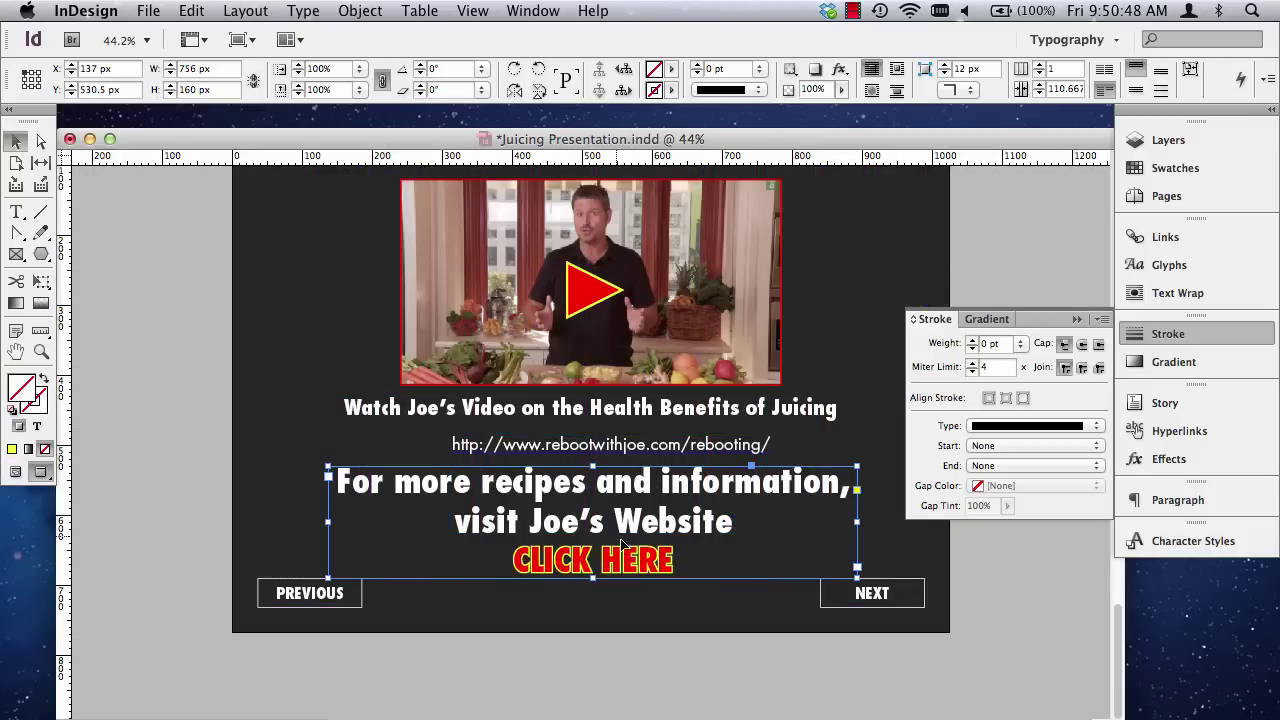
pyautogui.click(518, 10)
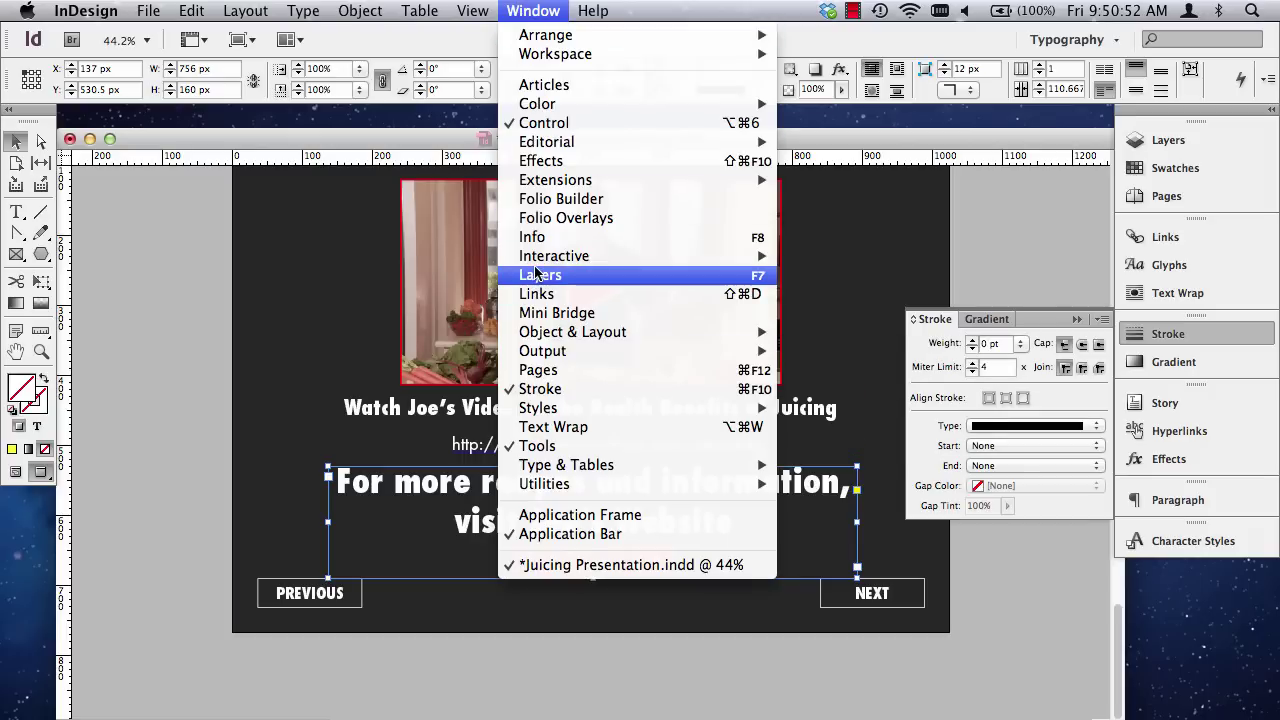
pyautogui.moveTo(545, 256)
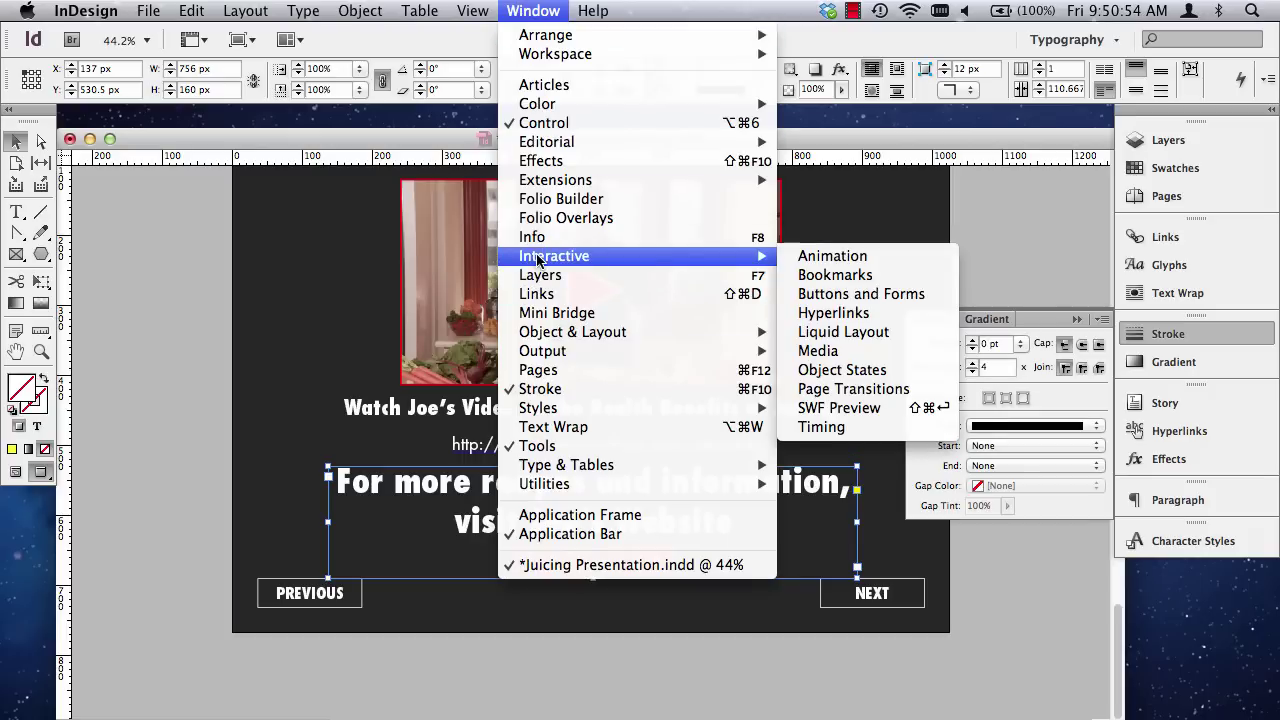
pyautogui.click(899, 312)
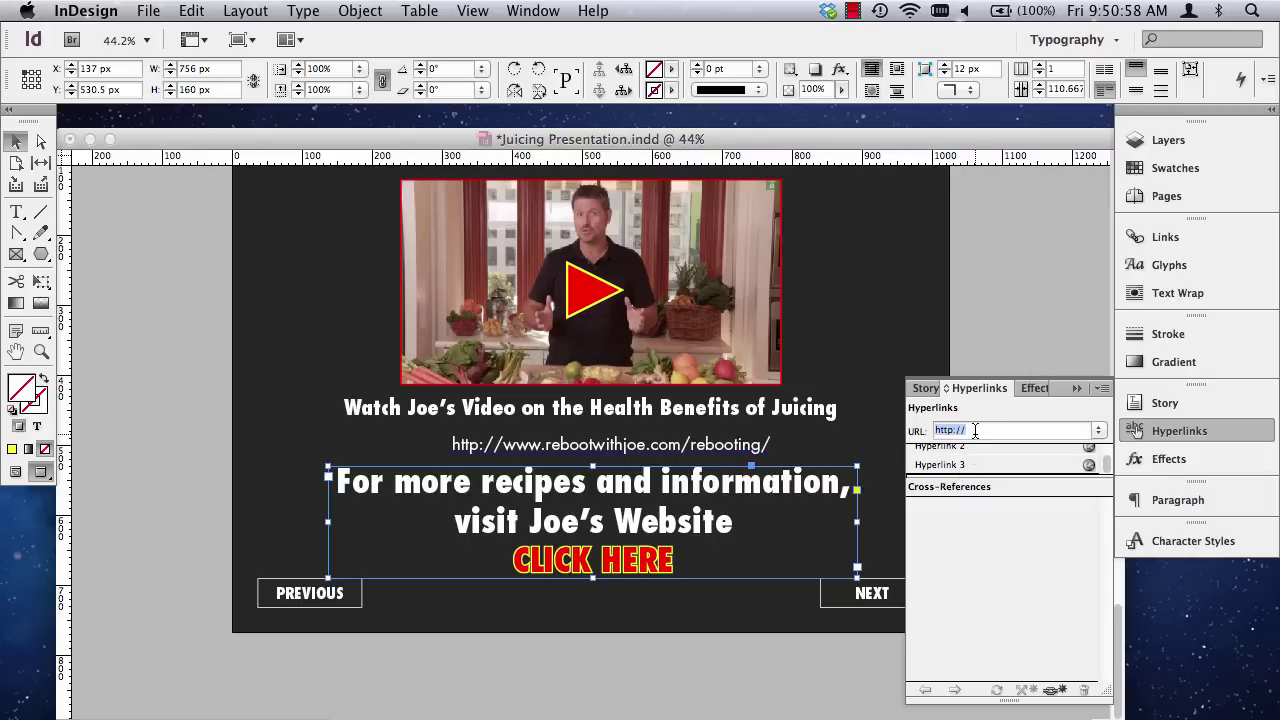
pyautogui.press('super+v')
pyautogui.press('Return')
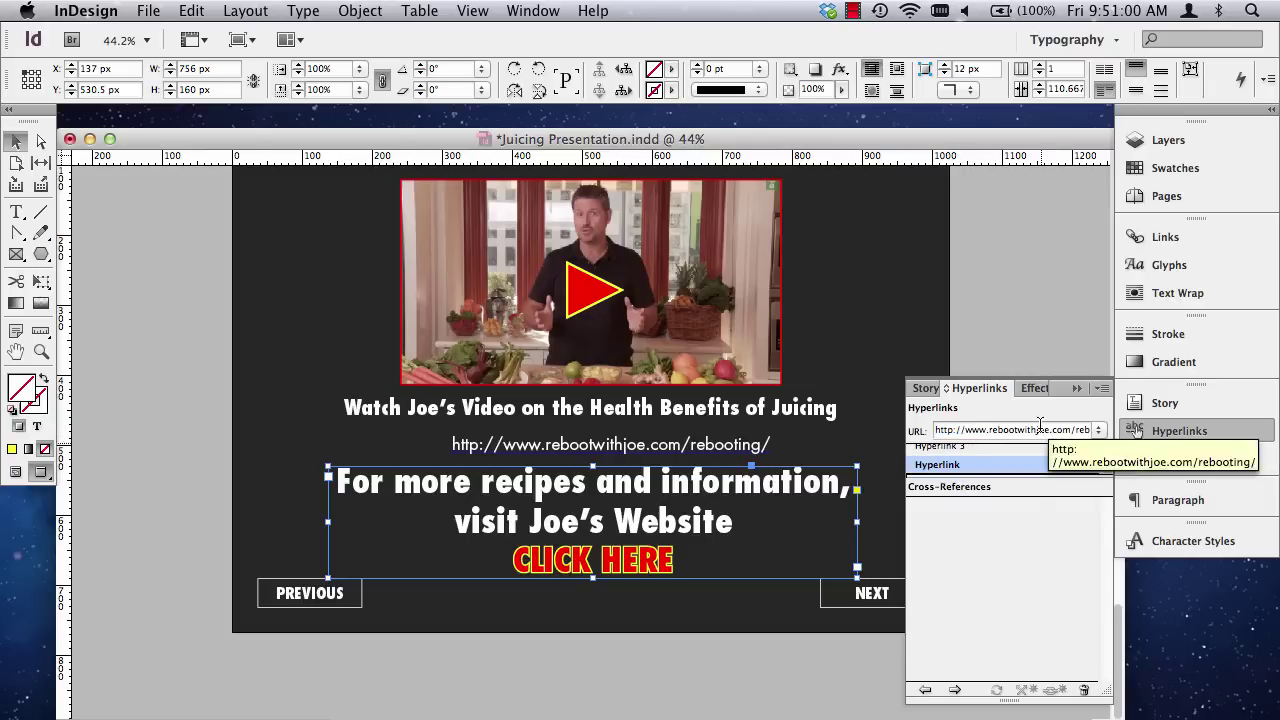
pyautogui.click(1077, 388)
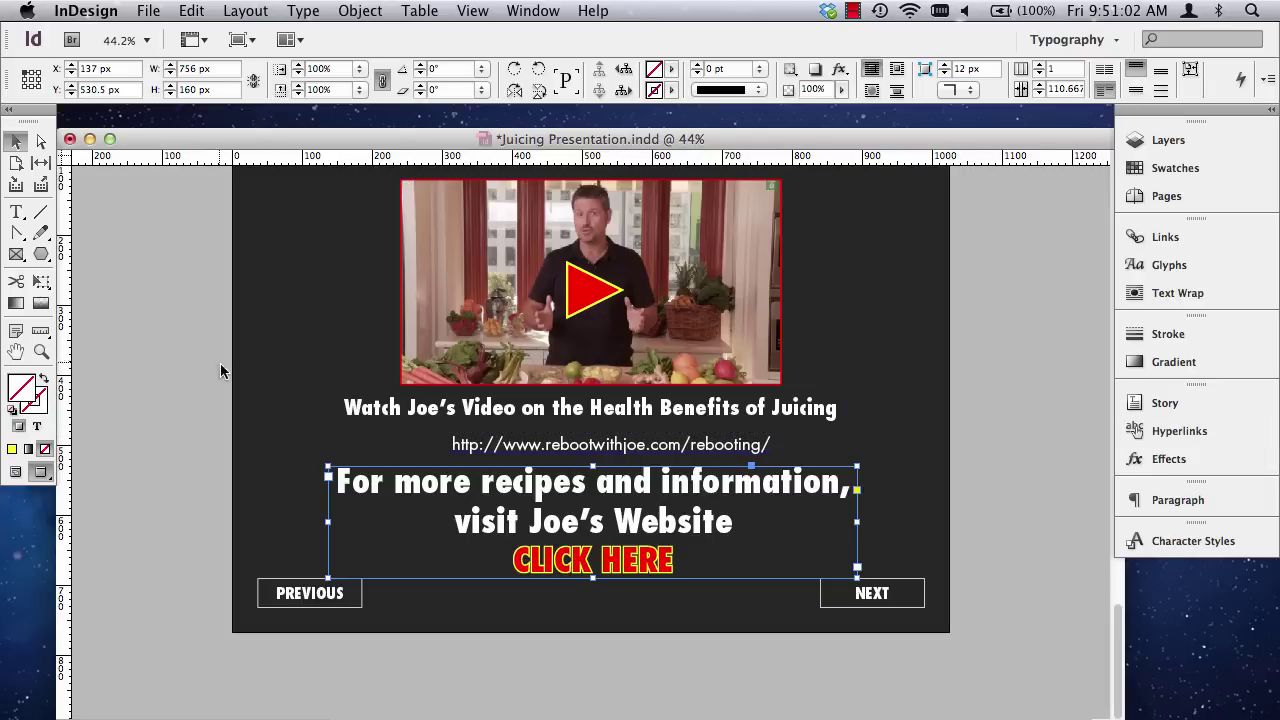
# Save the presentation, then cut the NEXT button off the final slide.
pyautogui.click(193, 336)
pyautogui.press('super+s')
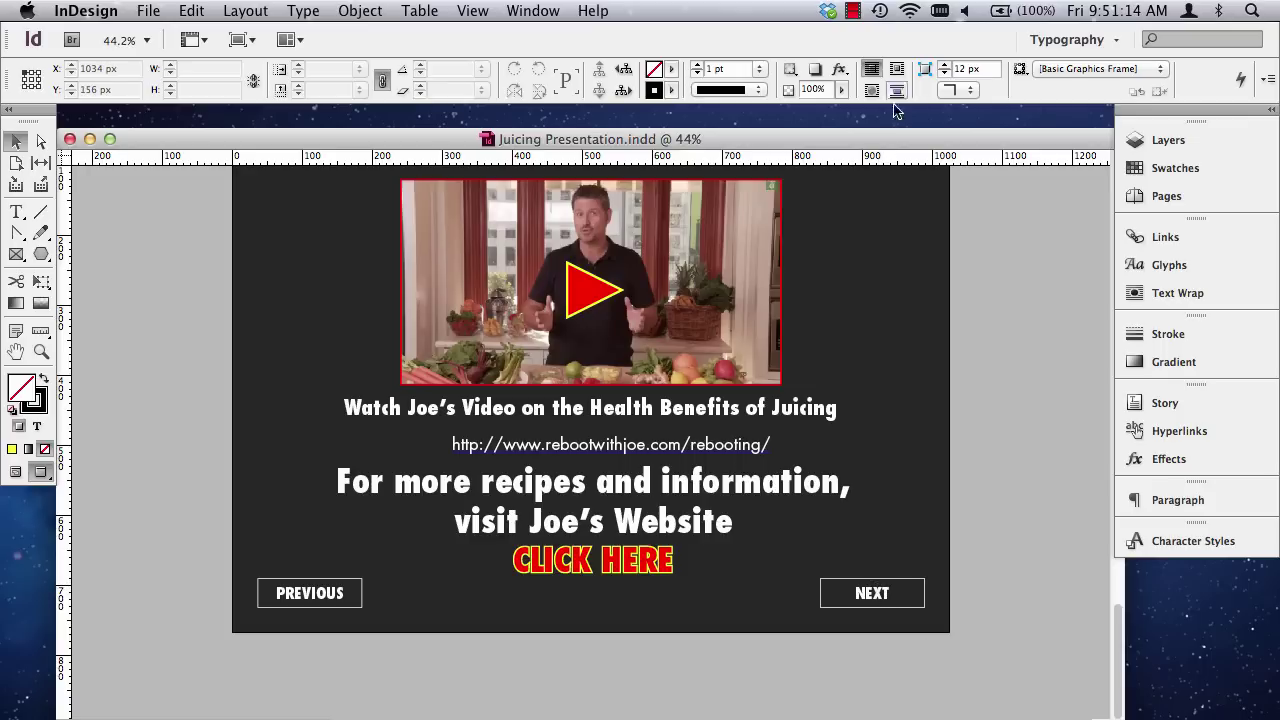
pyautogui.moveTo(878, 134); pyautogui.dragTo(881, 110)
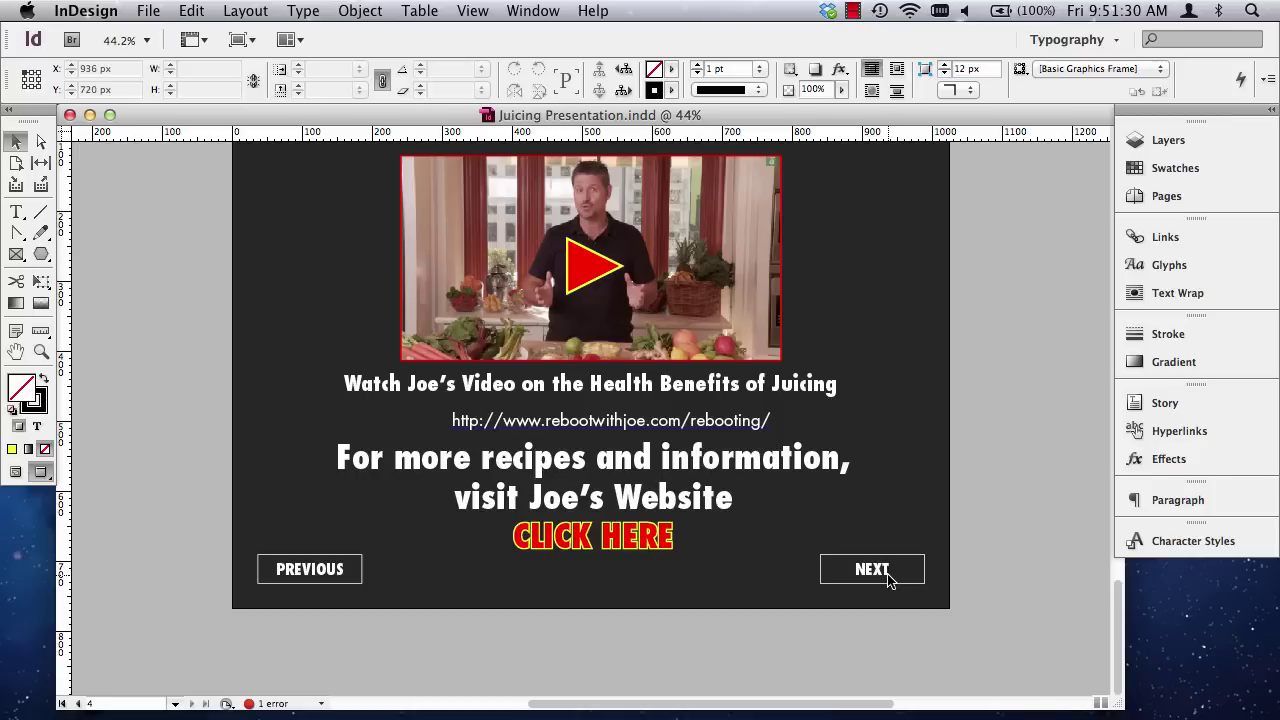
pyautogui.click(885, 578)
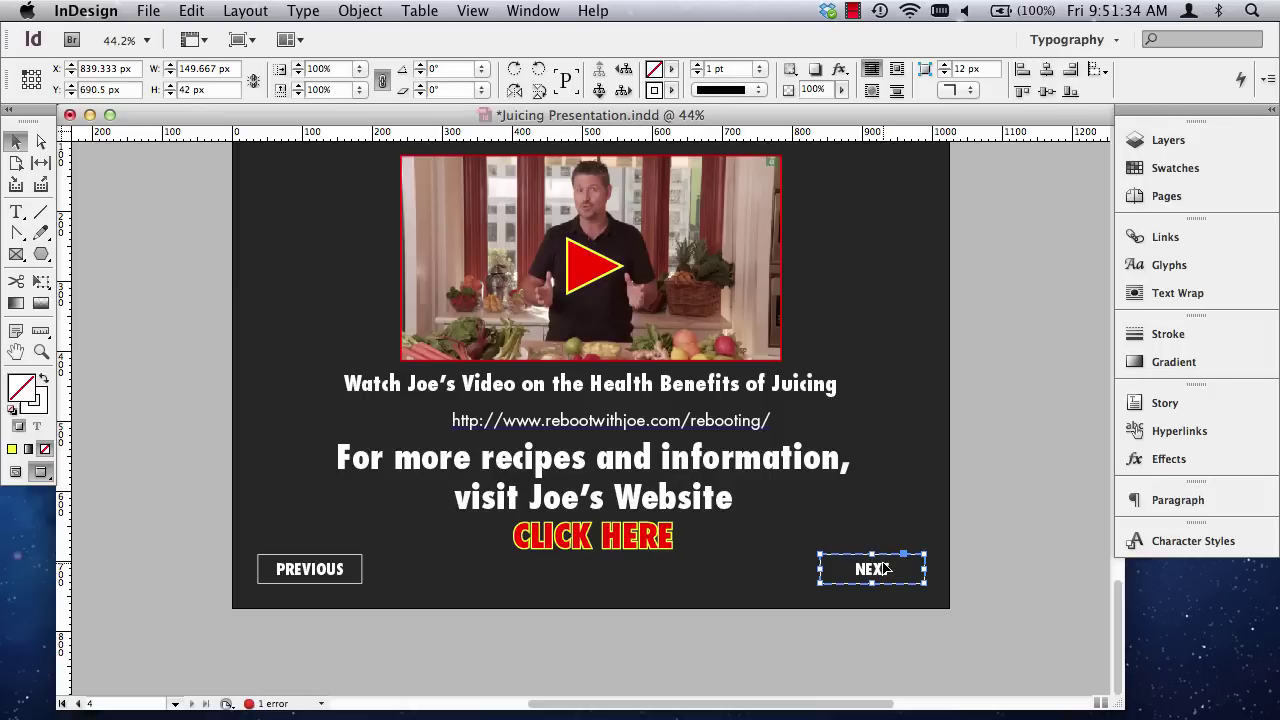
pyautogui.press('super+x')
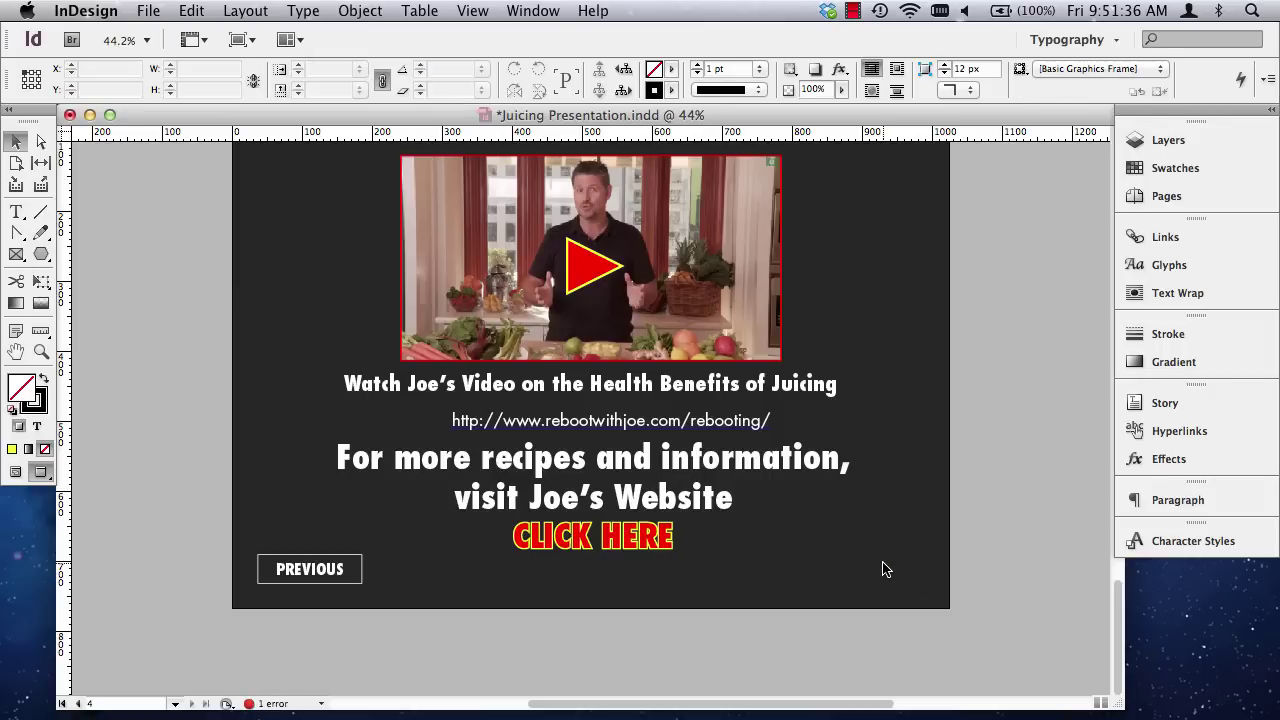
# Zoom out to view several slides, scroll through them, and save the presentation.
pyautogui.scroll(2, 883, 569)
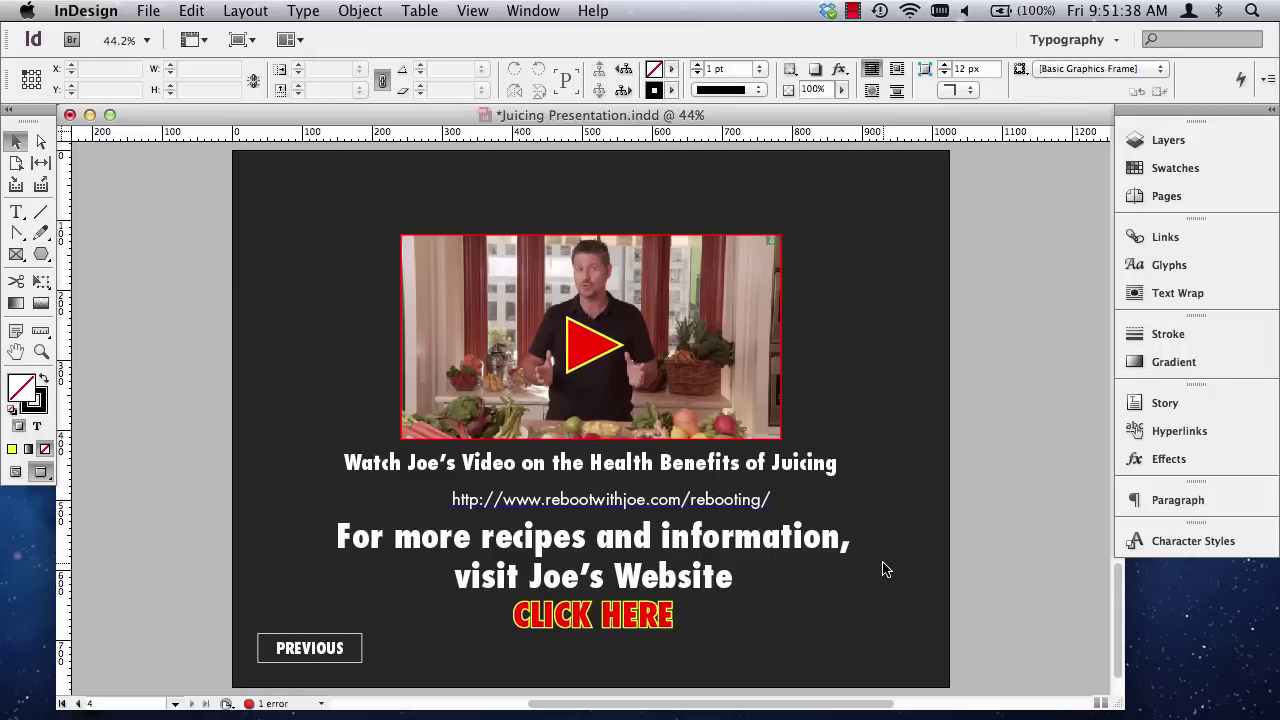
pyautogui.press('super+minus')
pyautogui.press('super+minus')
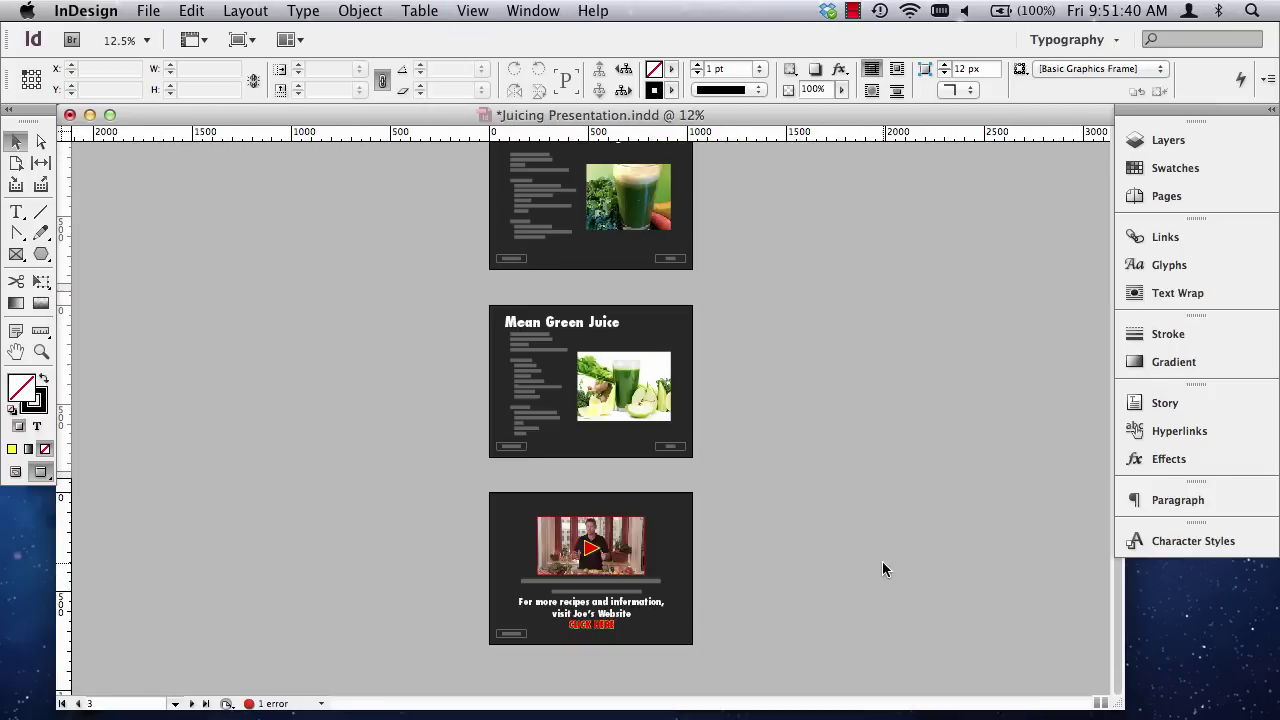
pyautogui.scroll(5, 819, 505)
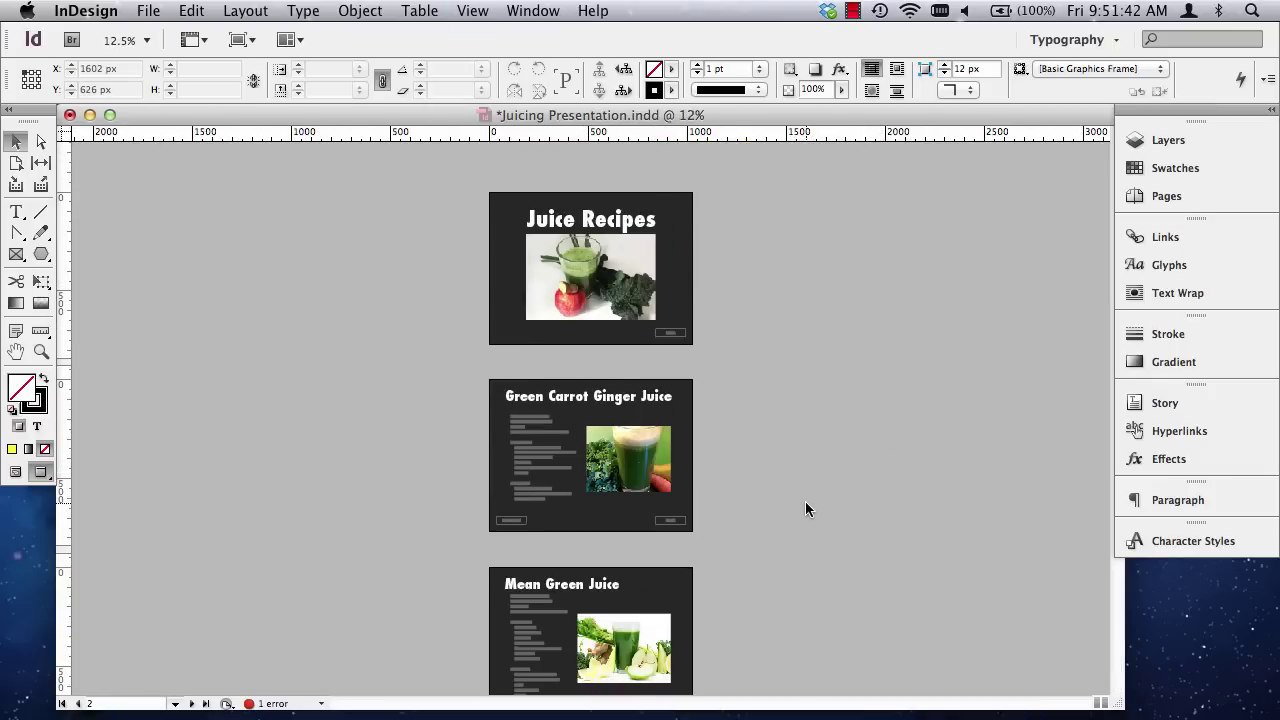
pyautogui.scroll(-5, 805, 501)
pyautogui.scroll(5, 803, 494)
pyautogui.scroll(-5, 798, 492)
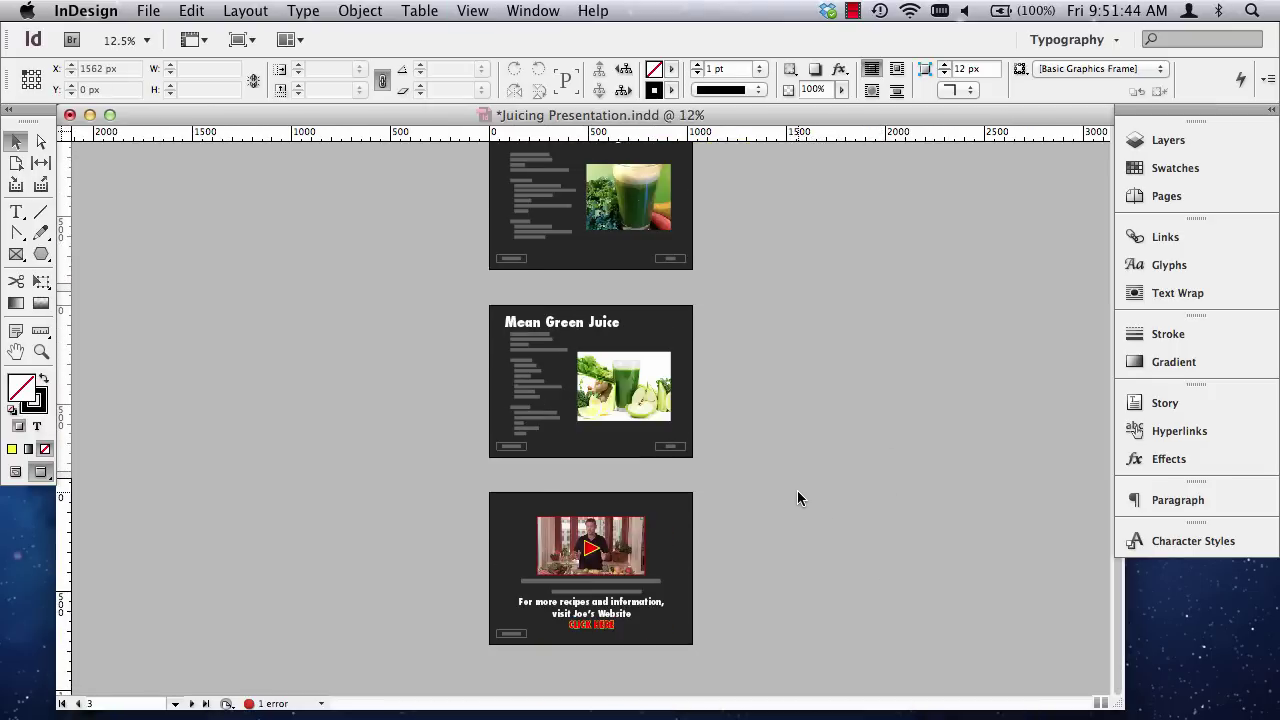
pyautogui.scroll(5, 796, 483)
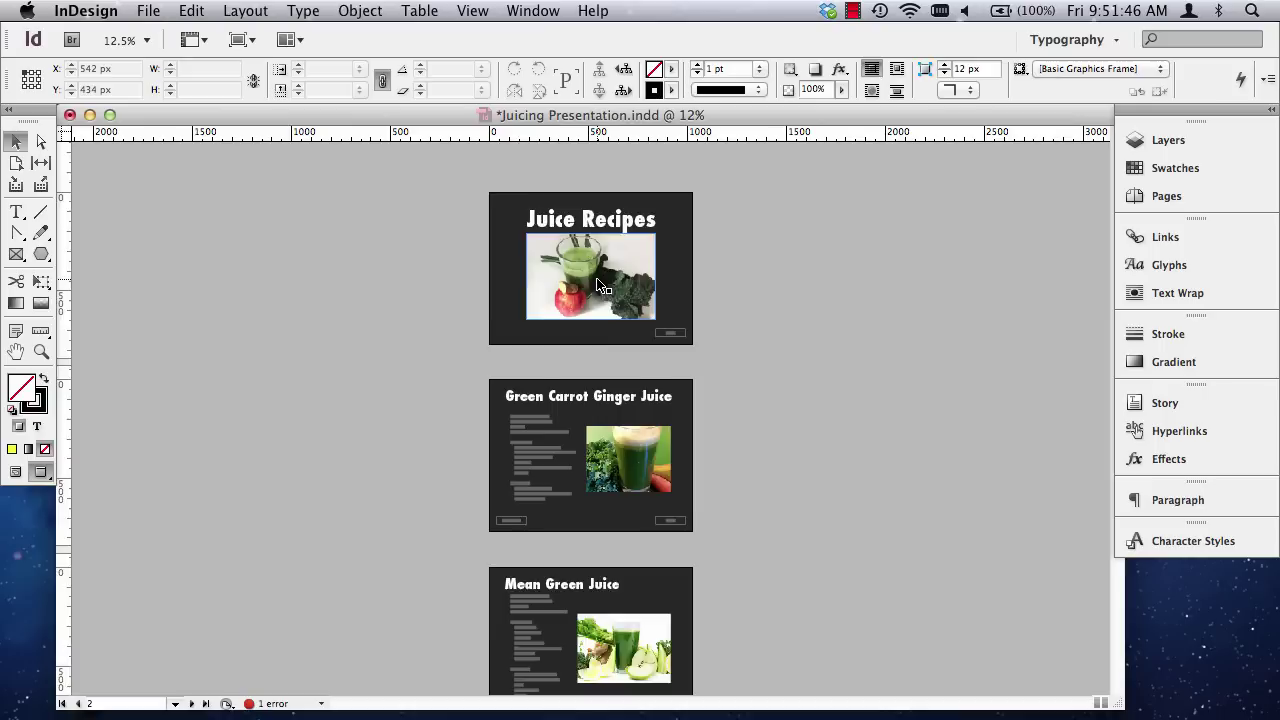
pyautogui.scroll(-6, 600, 310)
pyautogui.scroll(5, 595, 285)
pyautogui.scroll(1, 597, 290)
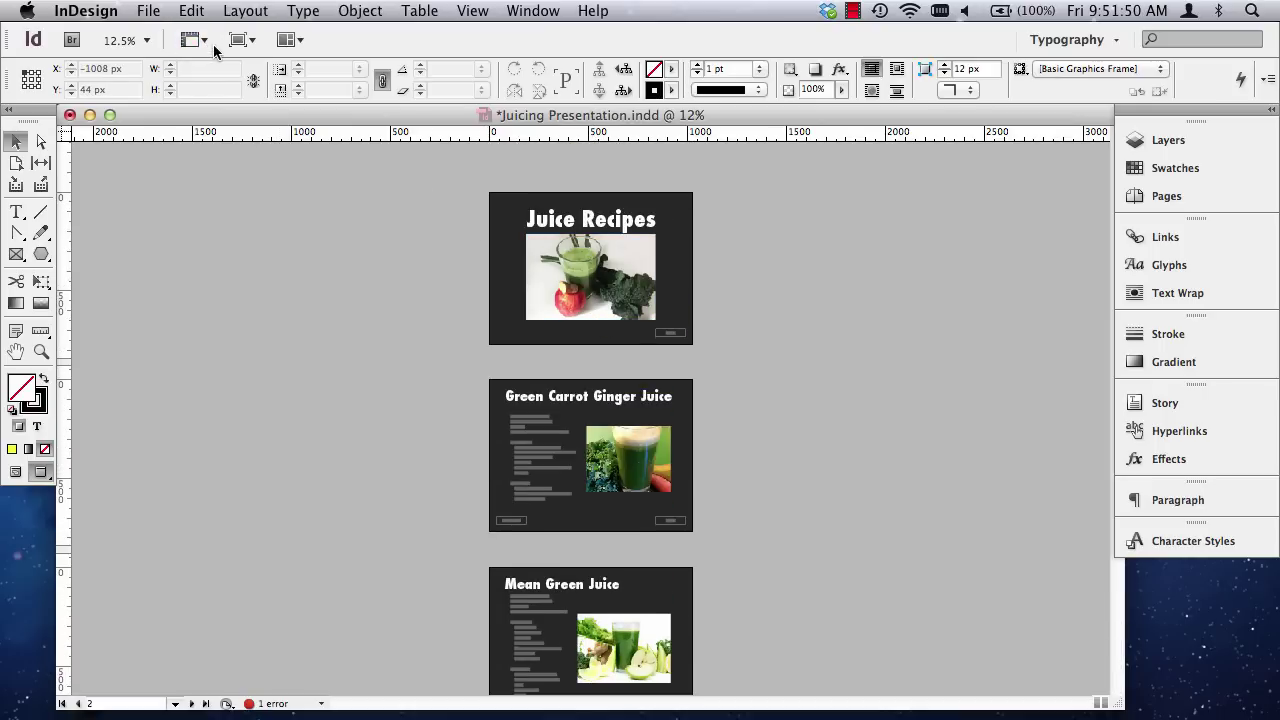
pyautogui.press('super+s')
pyautogui.click(41, 350)
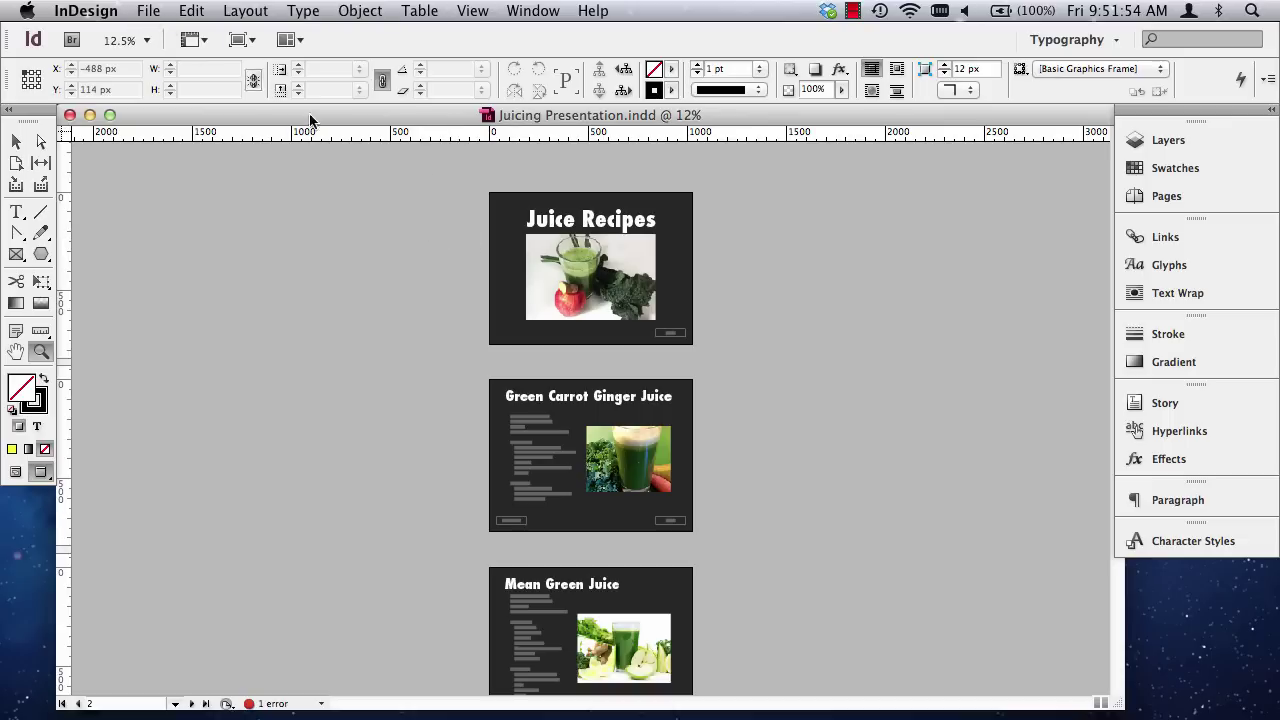
# Start exporting Juicing Presentation with format Adobe PDF (Interactive).
pyautogui.moveTo(409, 165); pyautogui.dragTo(757, 528)
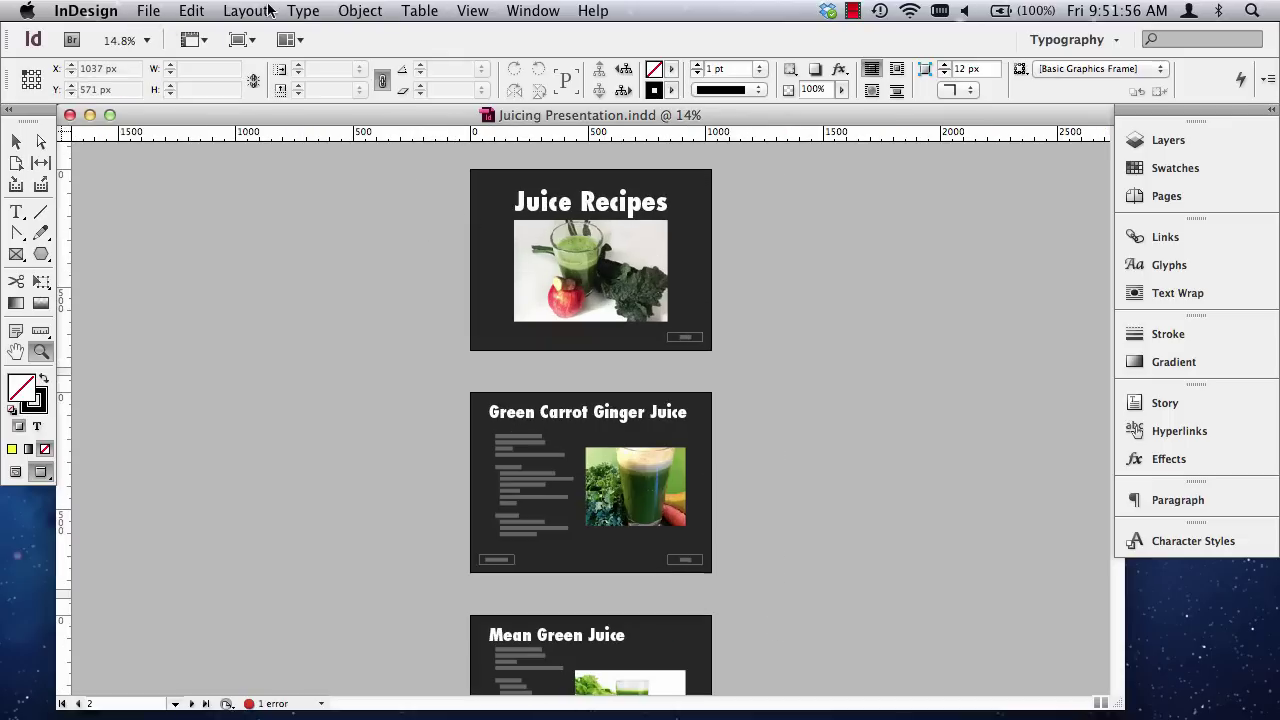
pyautogui.click(148, 10)
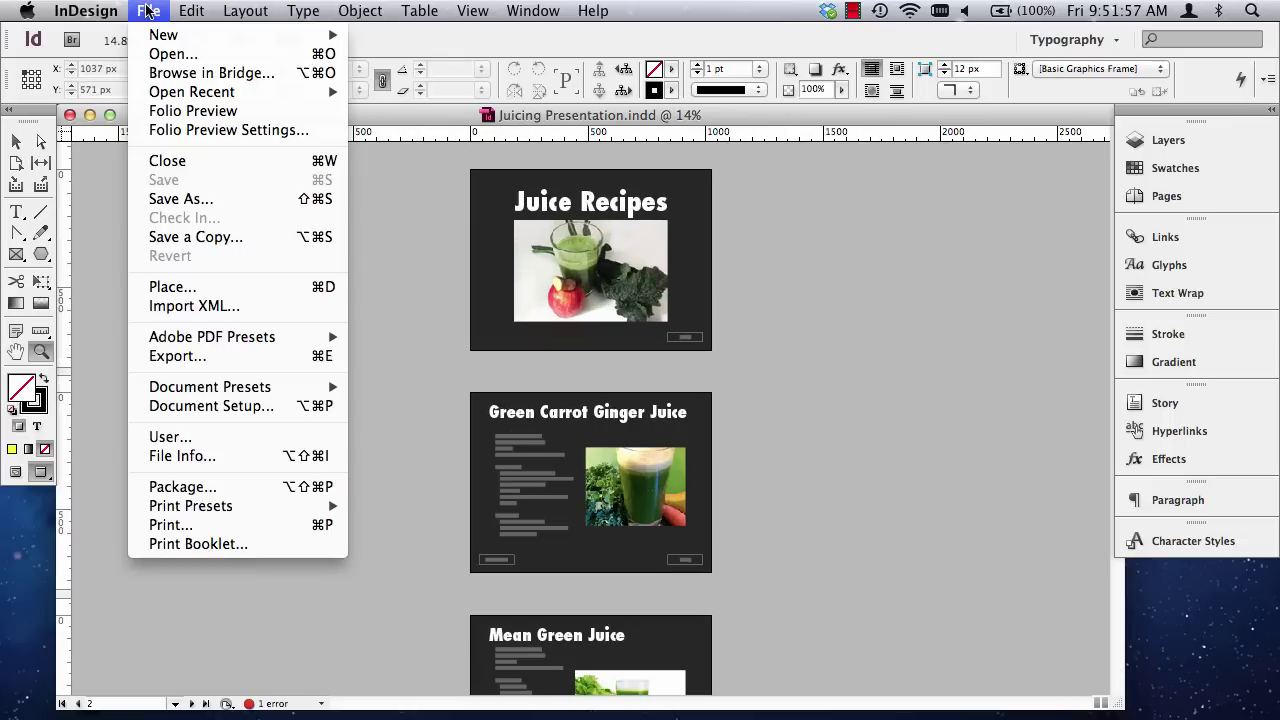
pyautogui.click(239, 358)
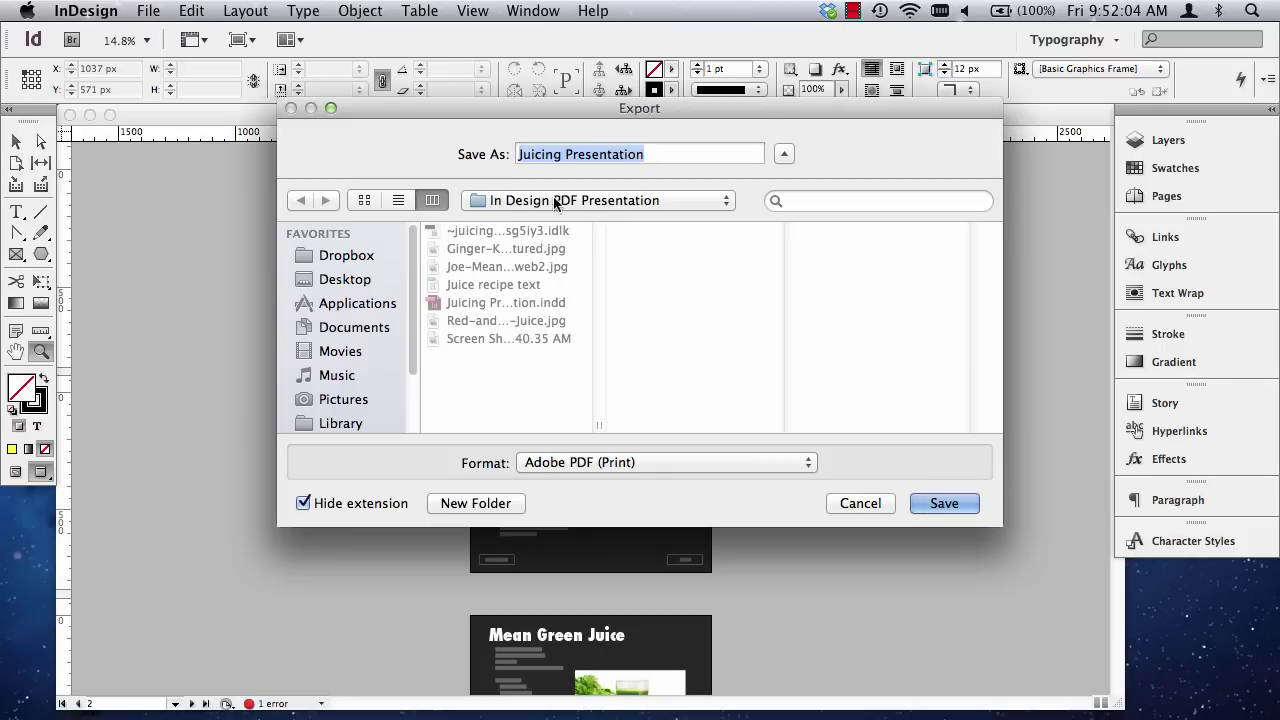
pyautogui.click(547, 463)
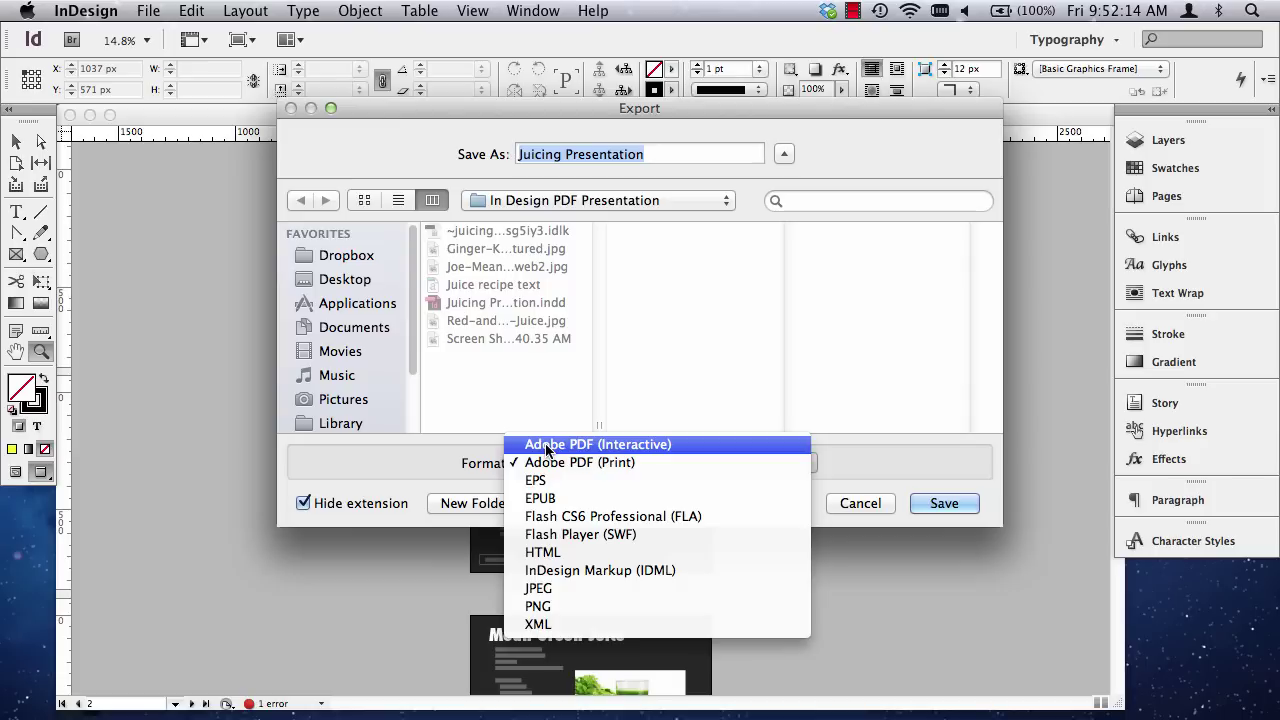
pyautogui.click(547, 448)
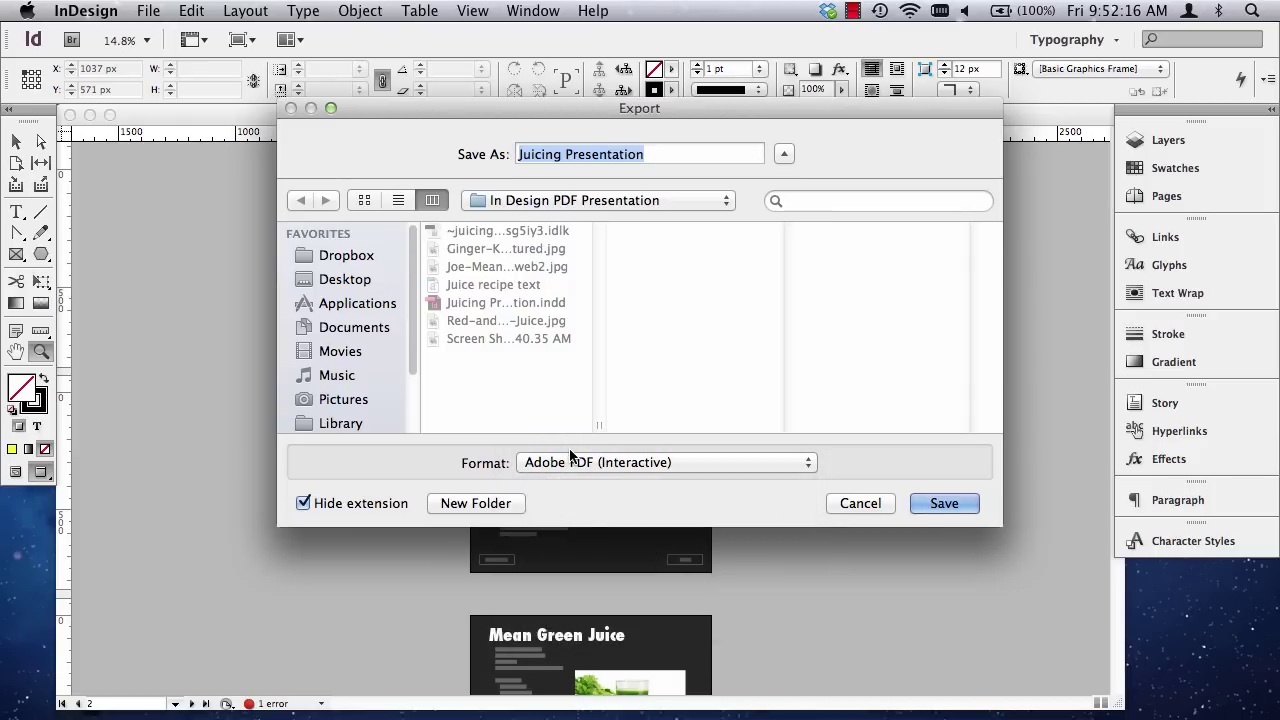
# Continue to the interactive PDF options, keeping View Fit Page and Page Transitions From Document.
pyautogui.click(945, 503)
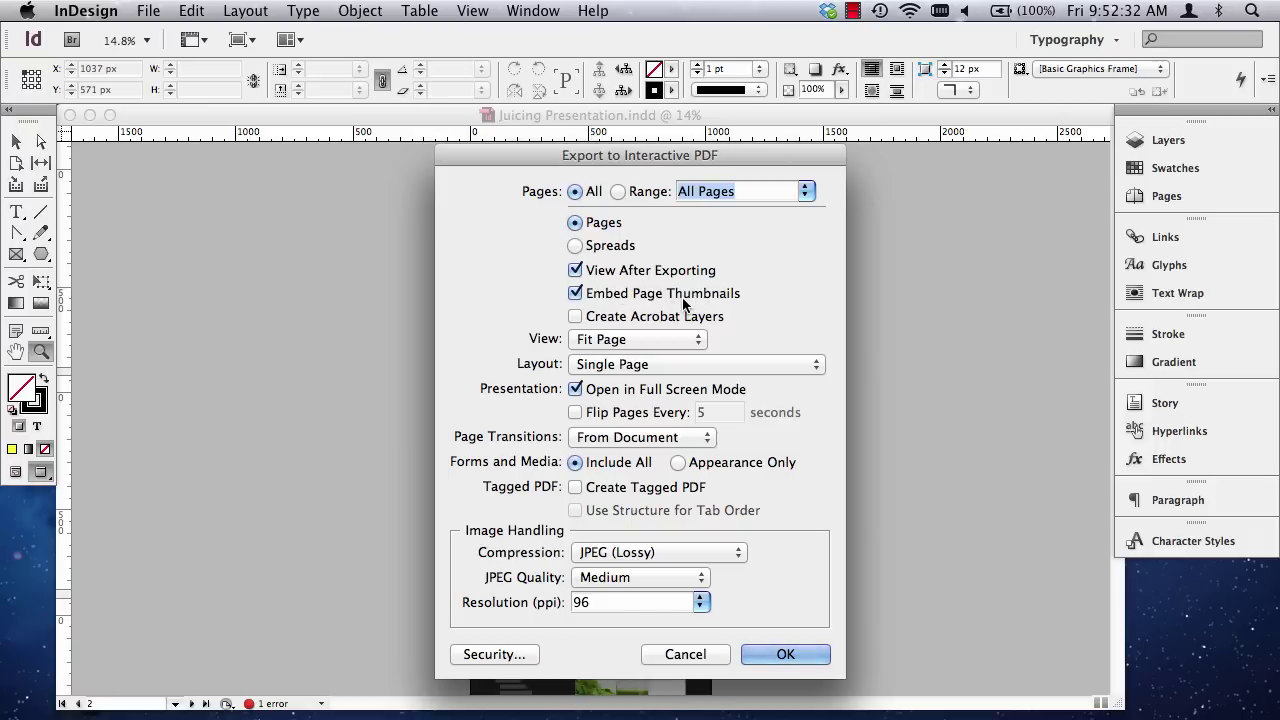
pyautogui.click(603, 342)
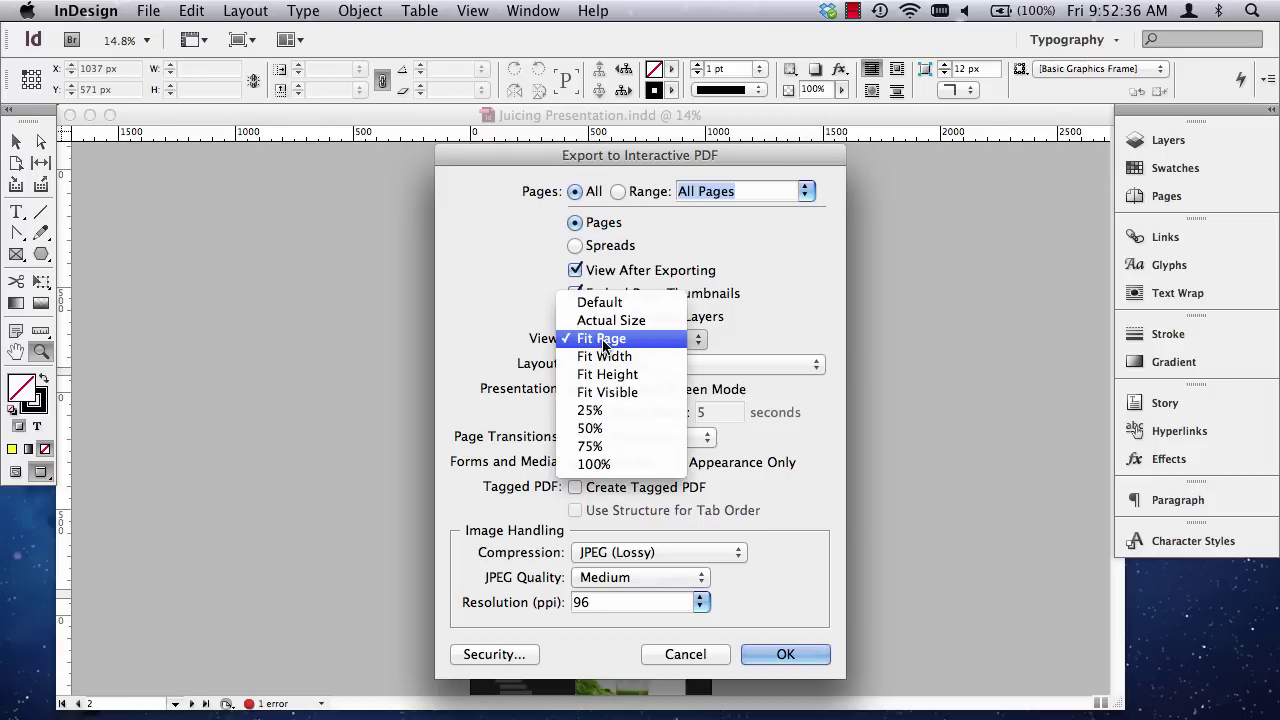
pyautogui.click(603, 342)
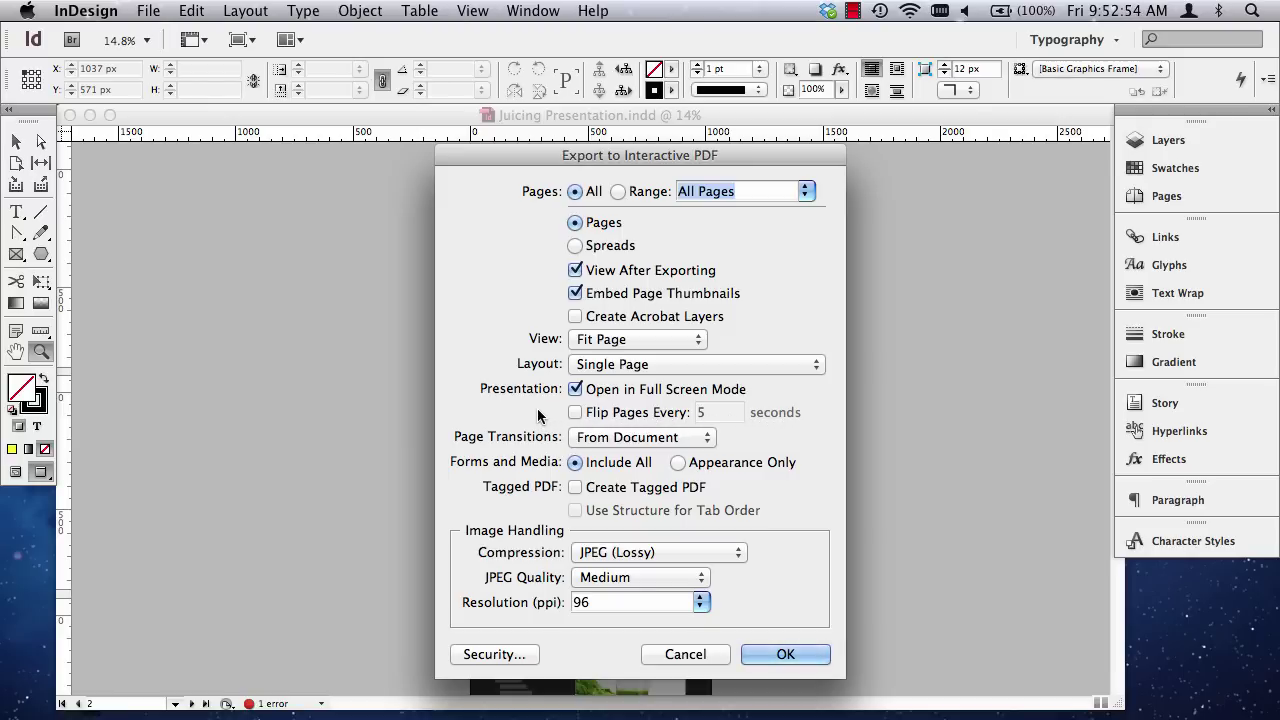
pyautogui.click(598, 441)
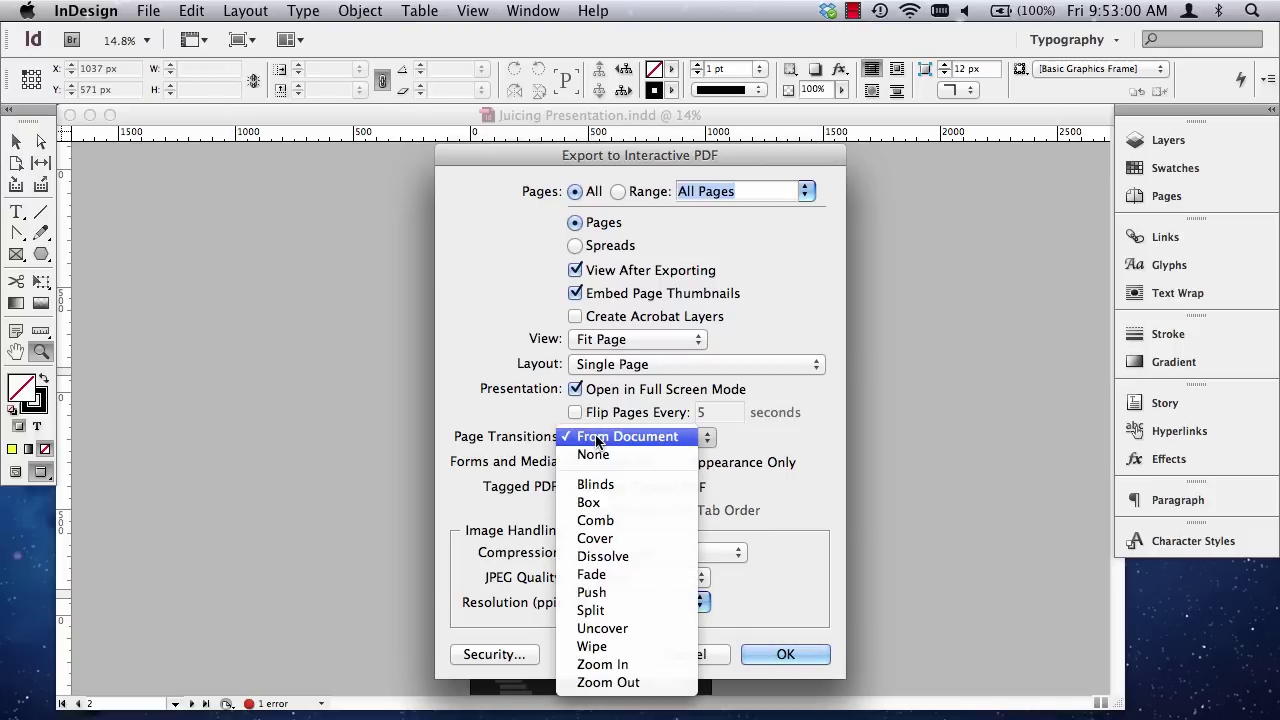
pyautogui.click(490, 417)
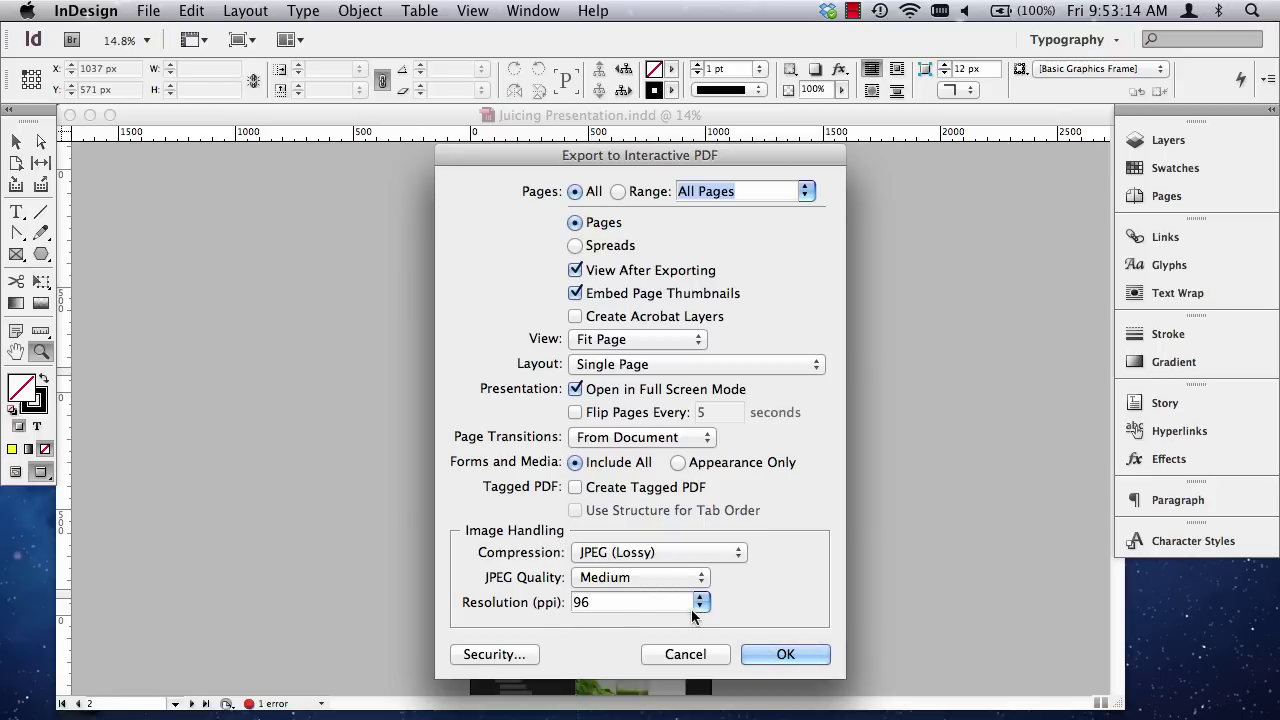
# Set JPEG Quality to Medium and Resolution to 72 ppi, then export.
pyautogui.click(684, 577)
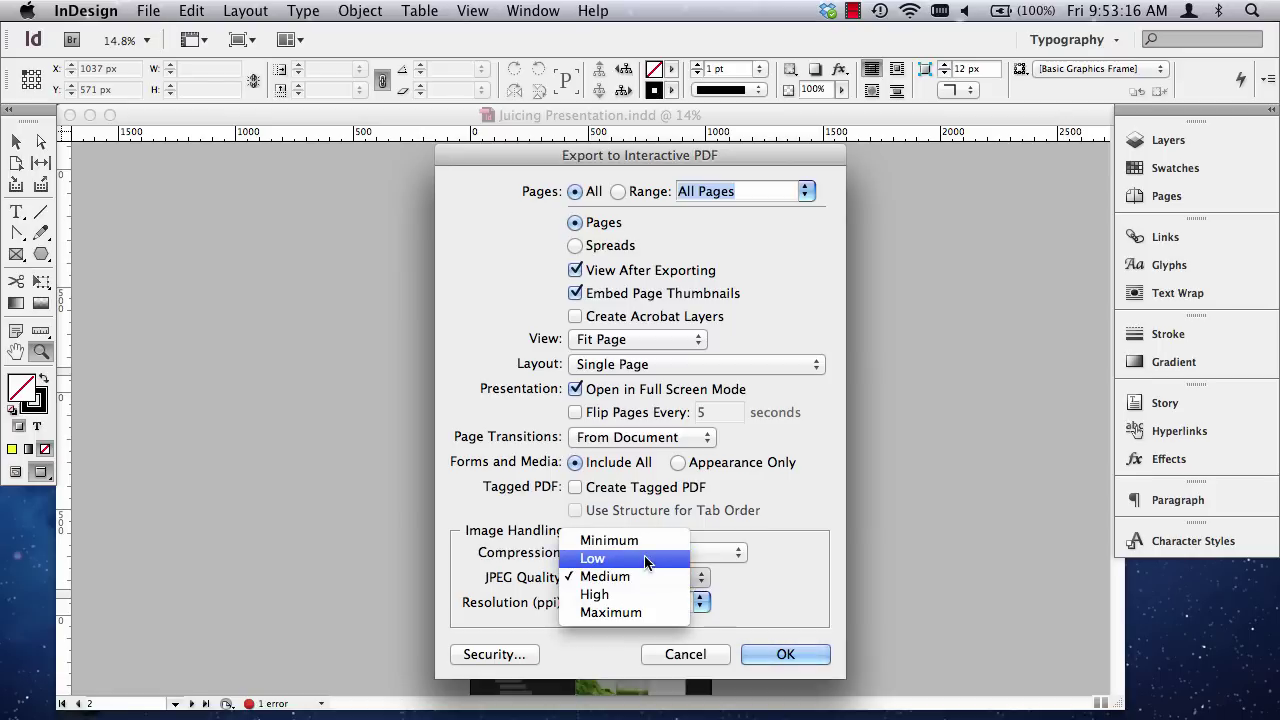
pyautogui.click(645, 559)
pyautogui.click(668, 577)
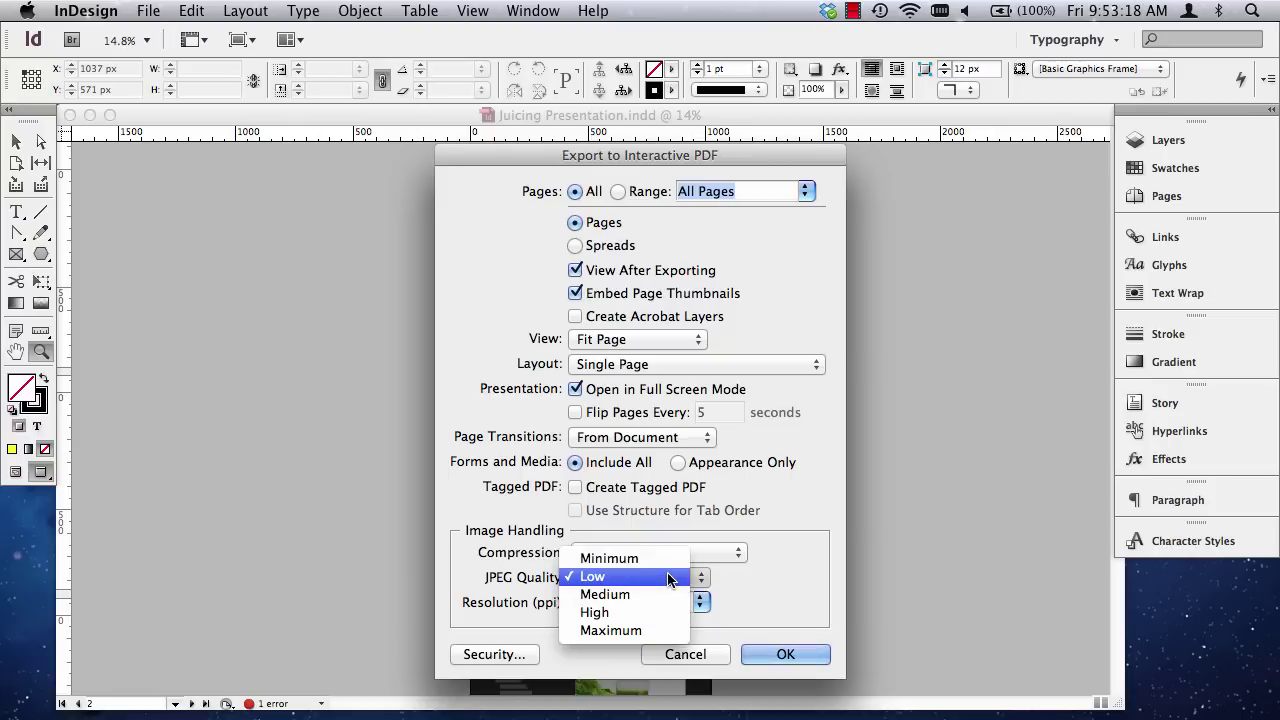
pyautogui.click(650, 558)
pyautogui.click(640, 577)
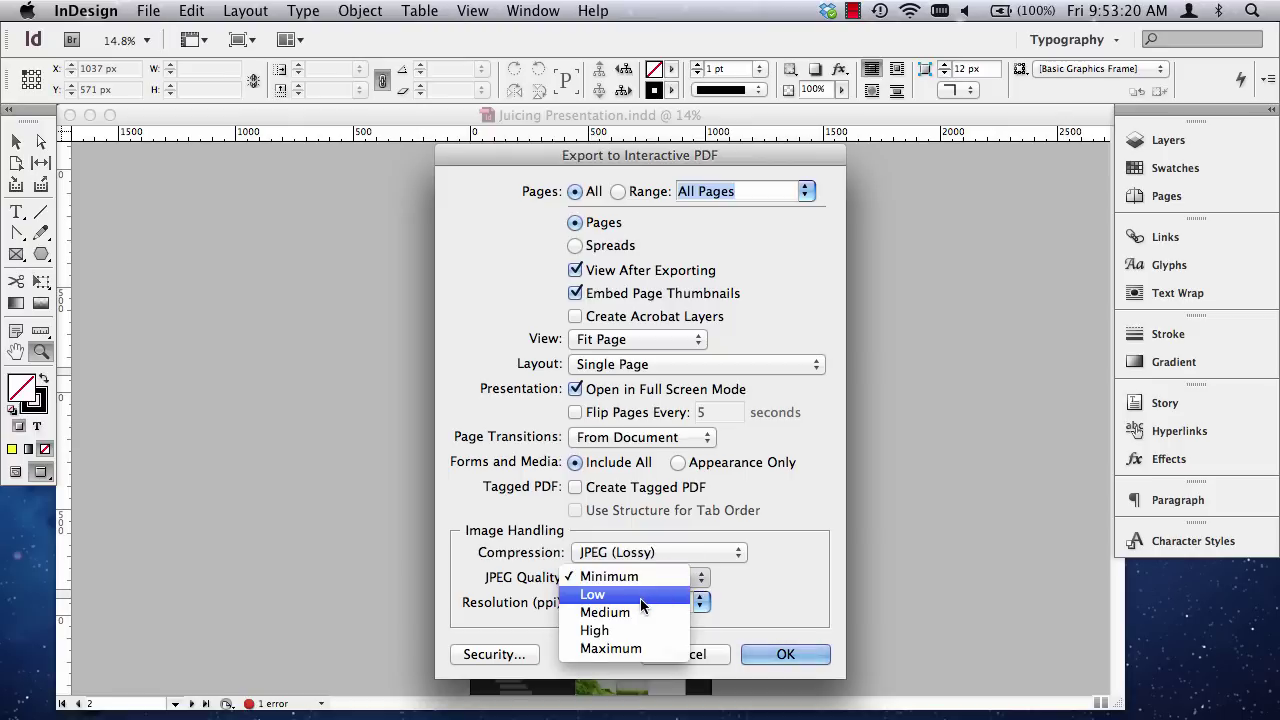
pyautogui.click(645, 612)
pyautogui.click(698, 602)
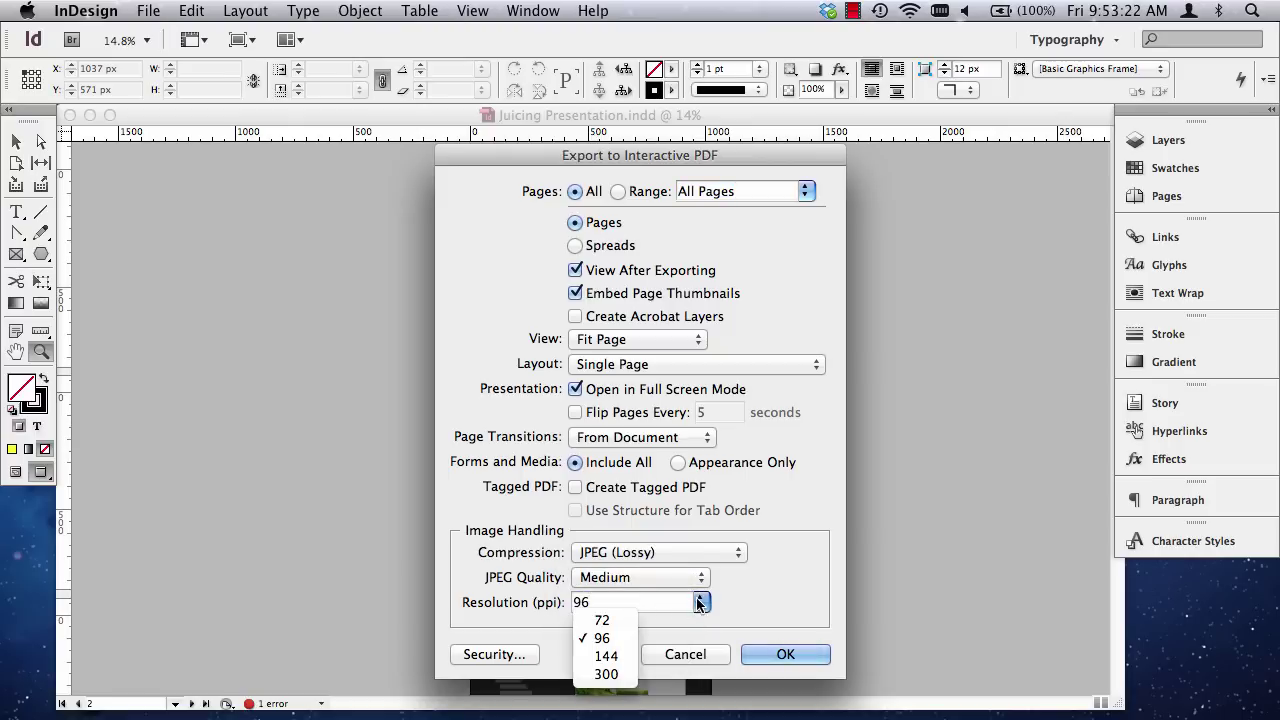
pyautogui.click(603, 620)
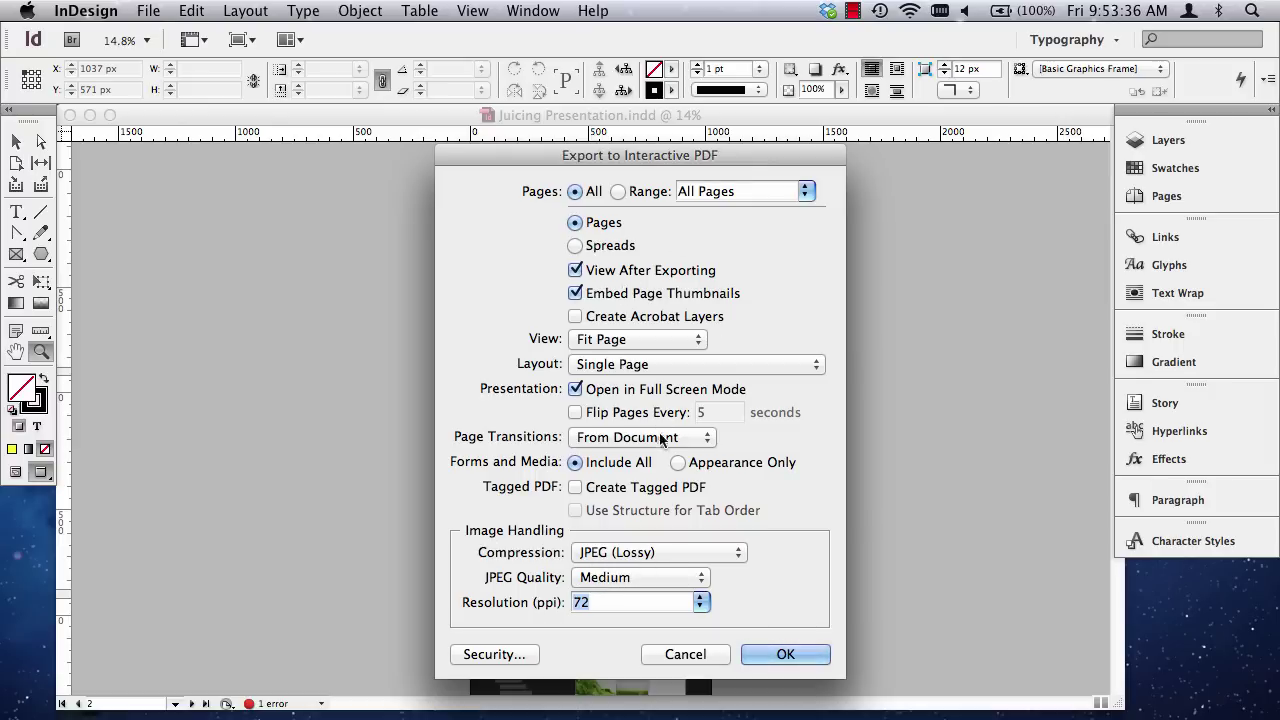
pyautogui.click(782, 654)
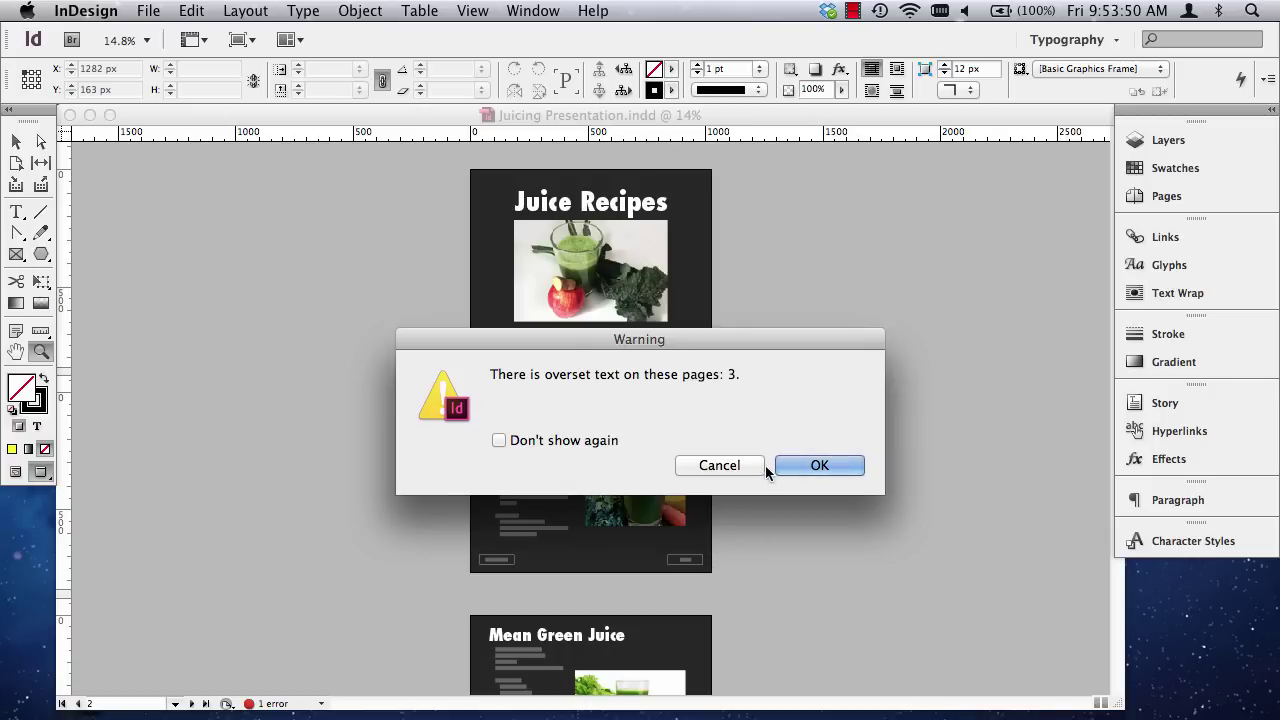
# Accept the page 3 overset text warning to generate the PDF.
pyautogui.click(814, 466)
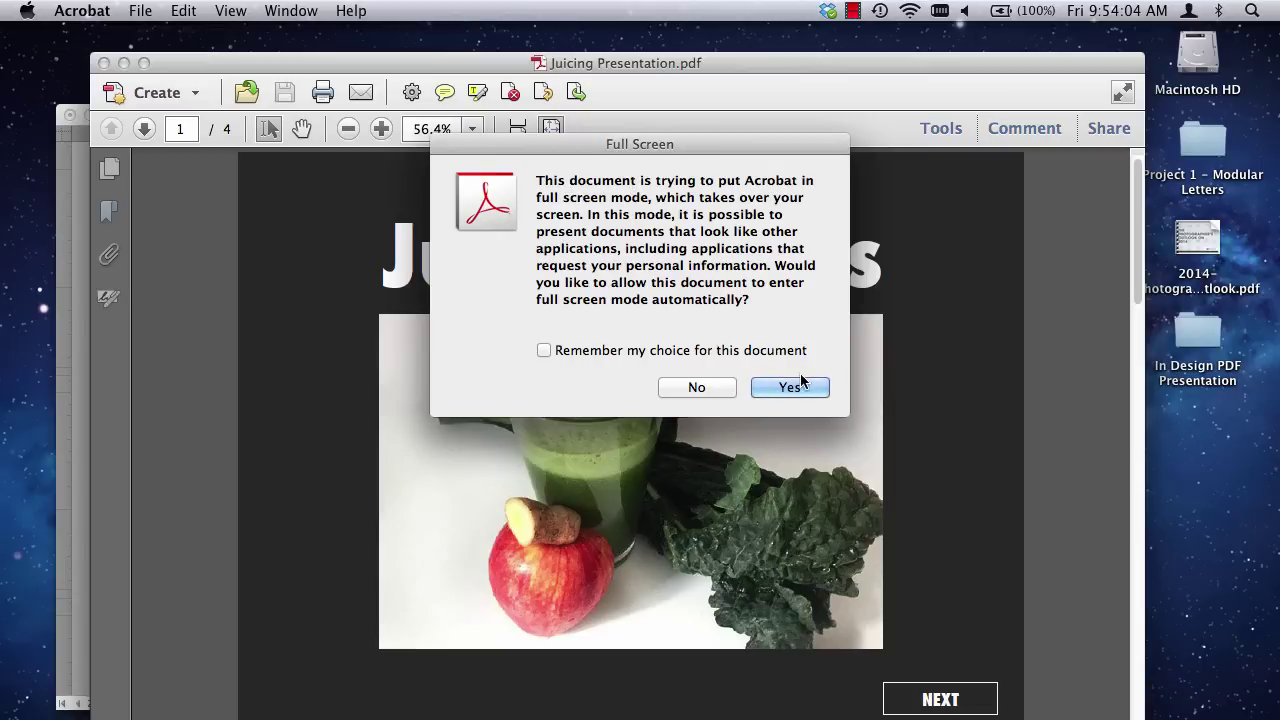
# Remember the full-screen choice and allow the PDF to open rebootwithjoe.com.
pyautogui.click(545, 351)
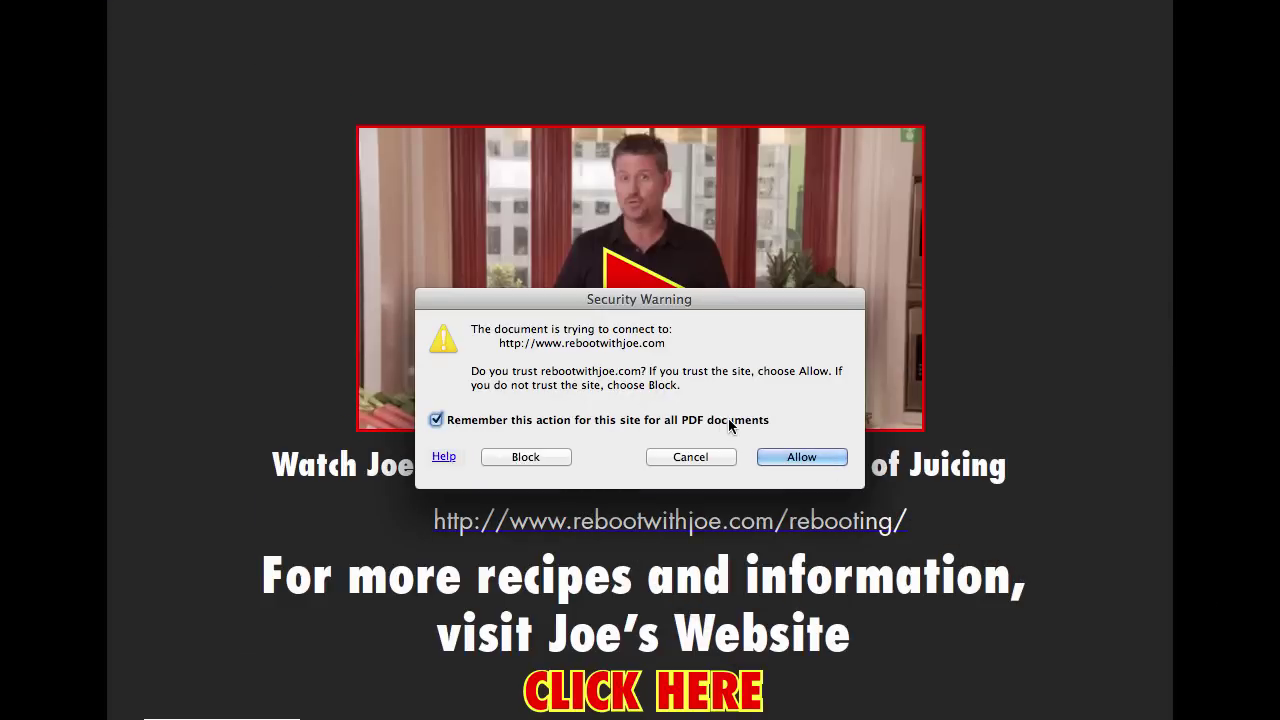
pyautogui.click(815, 459)
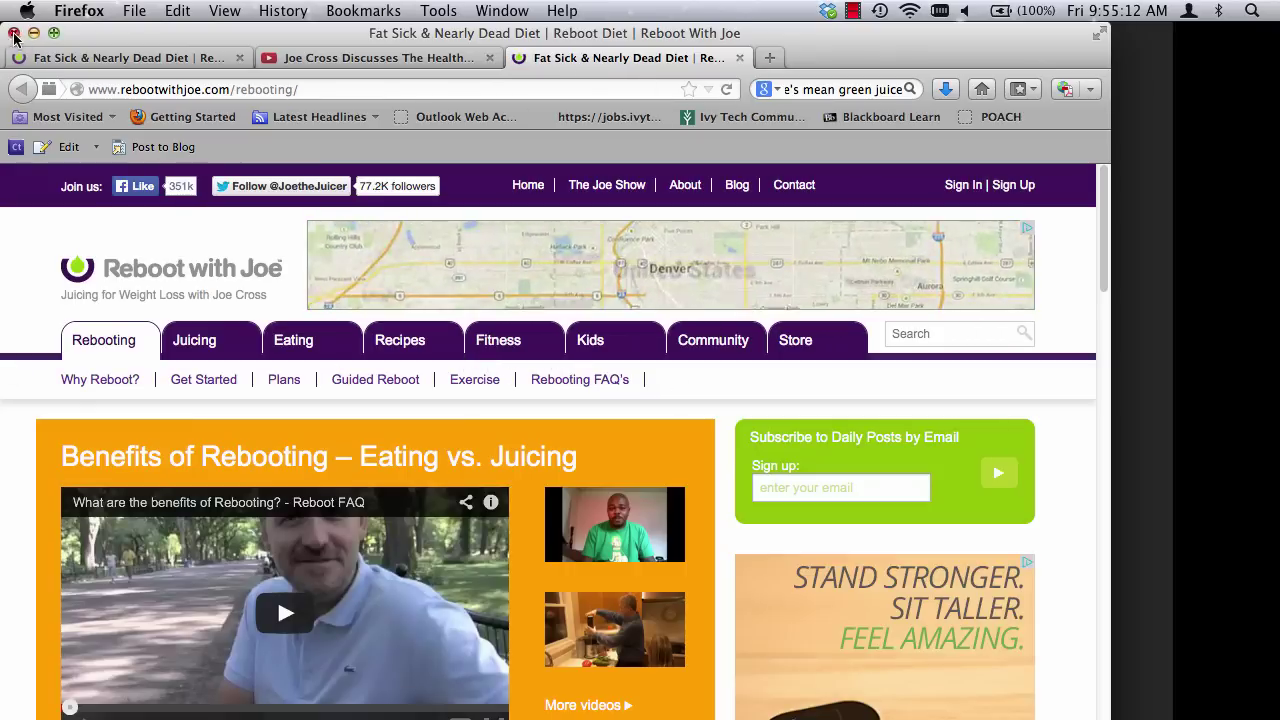
# Test the URL link in the full-screen PDF, then close Firefox and the PDF.
pyautogui.press('super+grave')
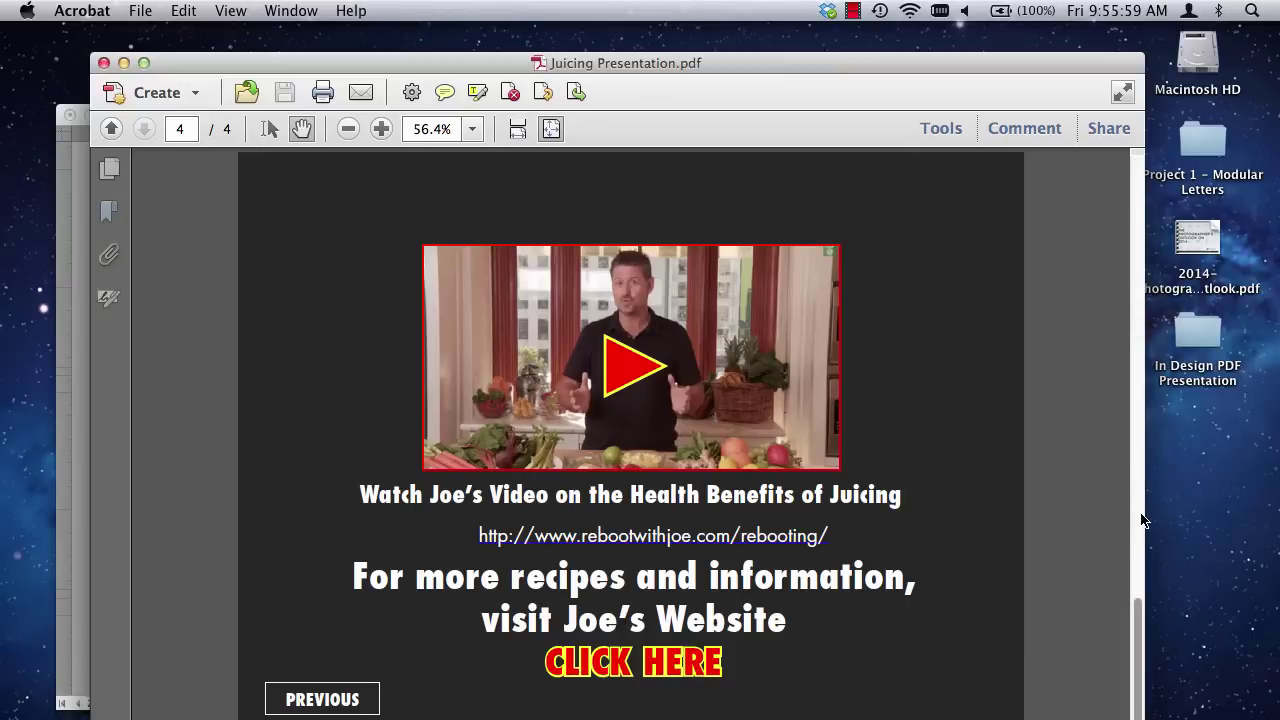
pyautogui.click(762, 540)
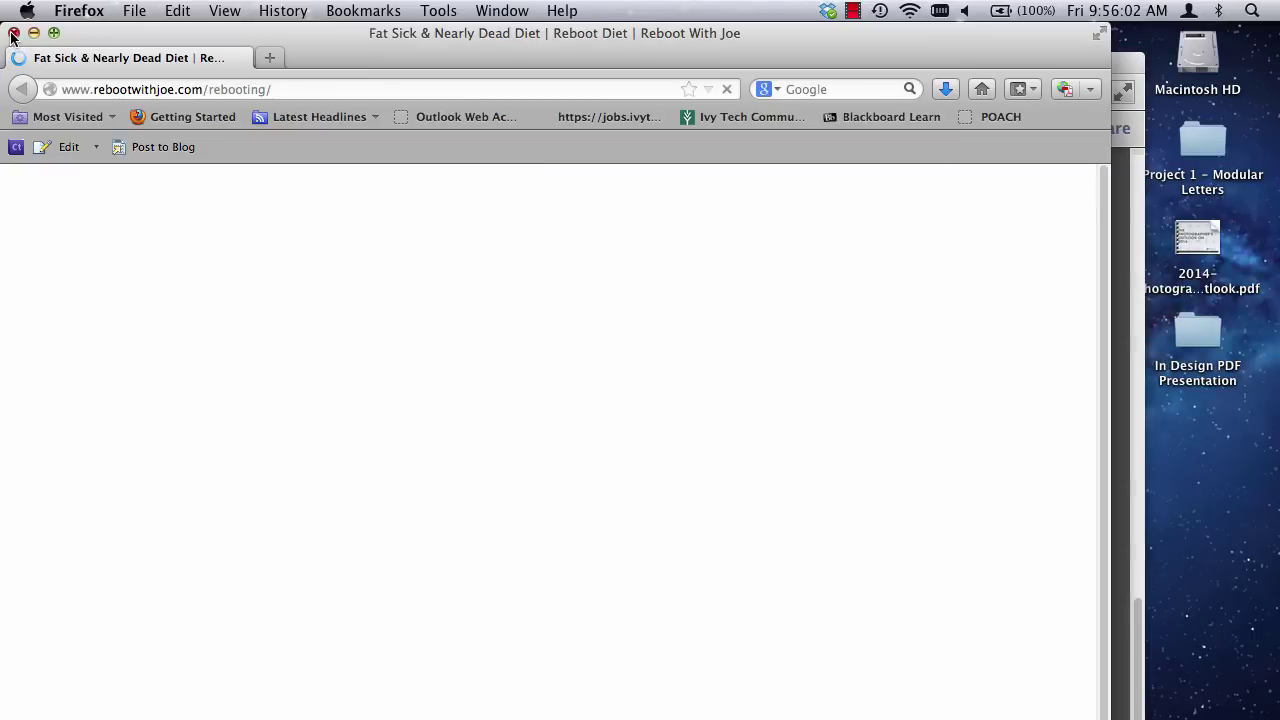
pyautogui.click(14, 33)
pyautogui.click(104, 63)
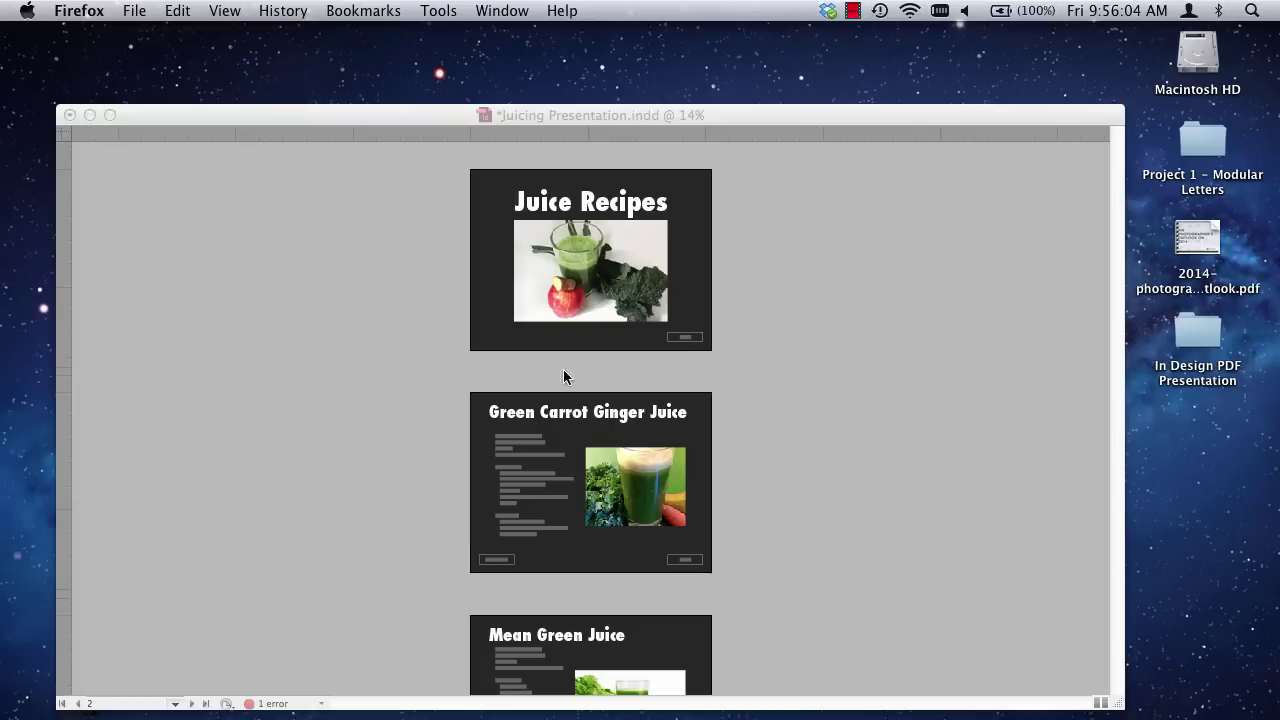
# Delete the rebootwithjoe.com URL text frame on page 4 and save the Juicing Presentation.
pyautogui.click(377, 303)
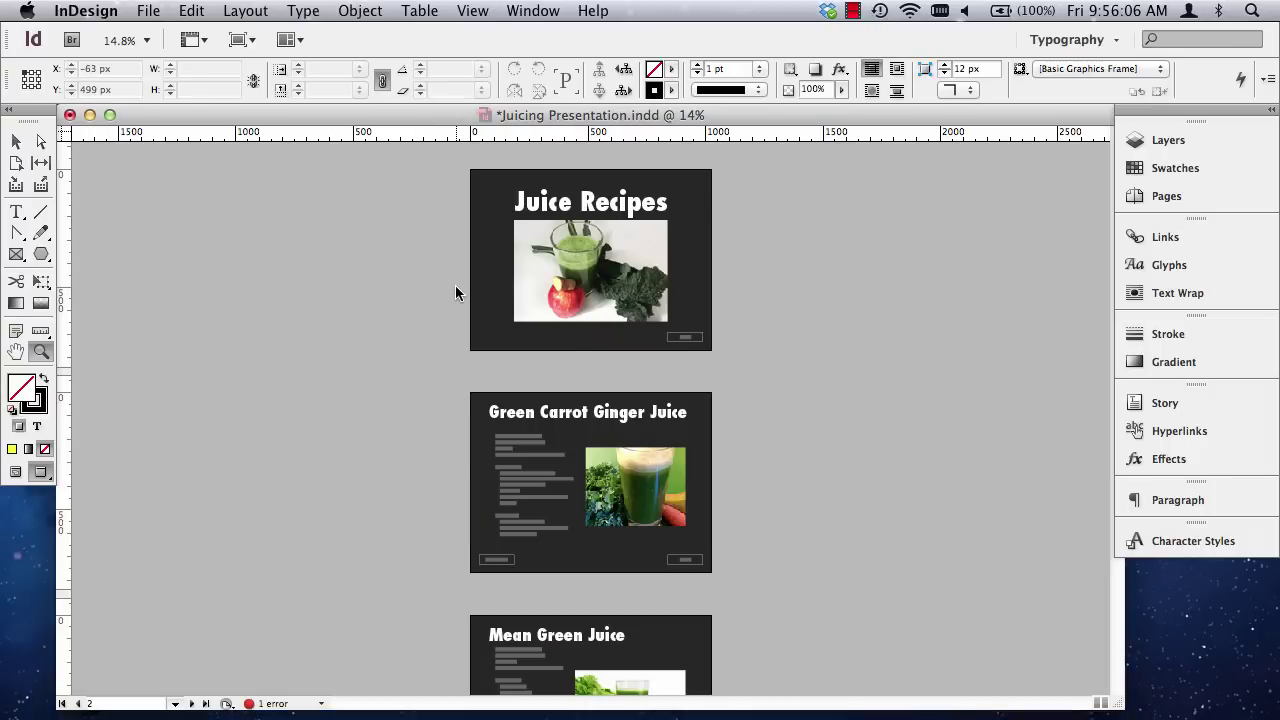
pyautogui.press('super+0')
pyautogui.scroll(-10, 562, 416)
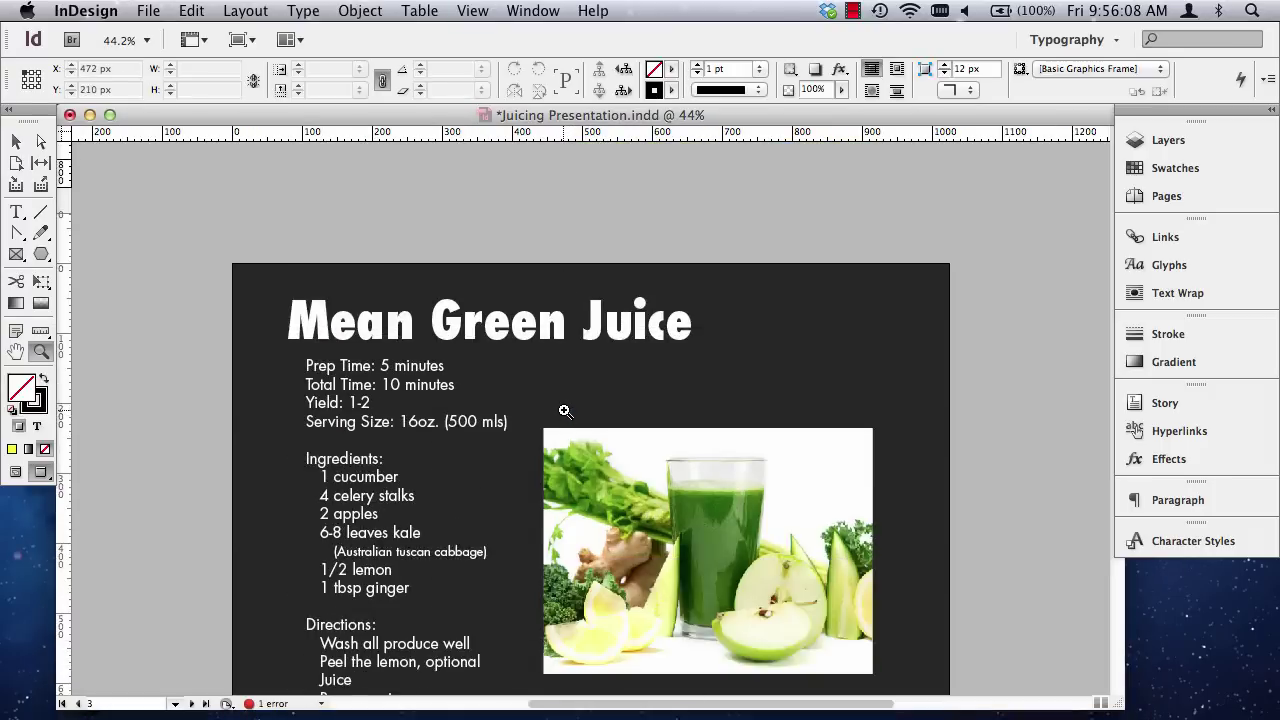
pyautogui.scroll(-8, 563, 411)
pyautogui.press('v')
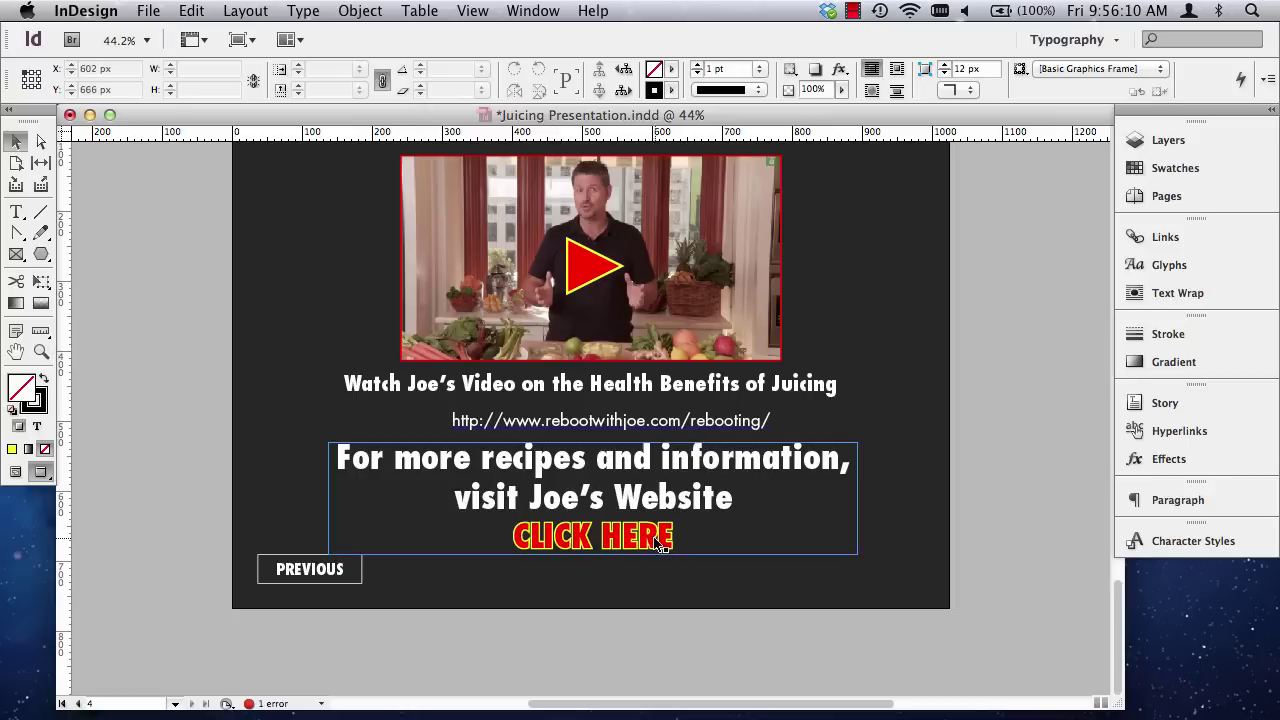
pyautogui.click(610, 420)
pyautogui.press('Delete')
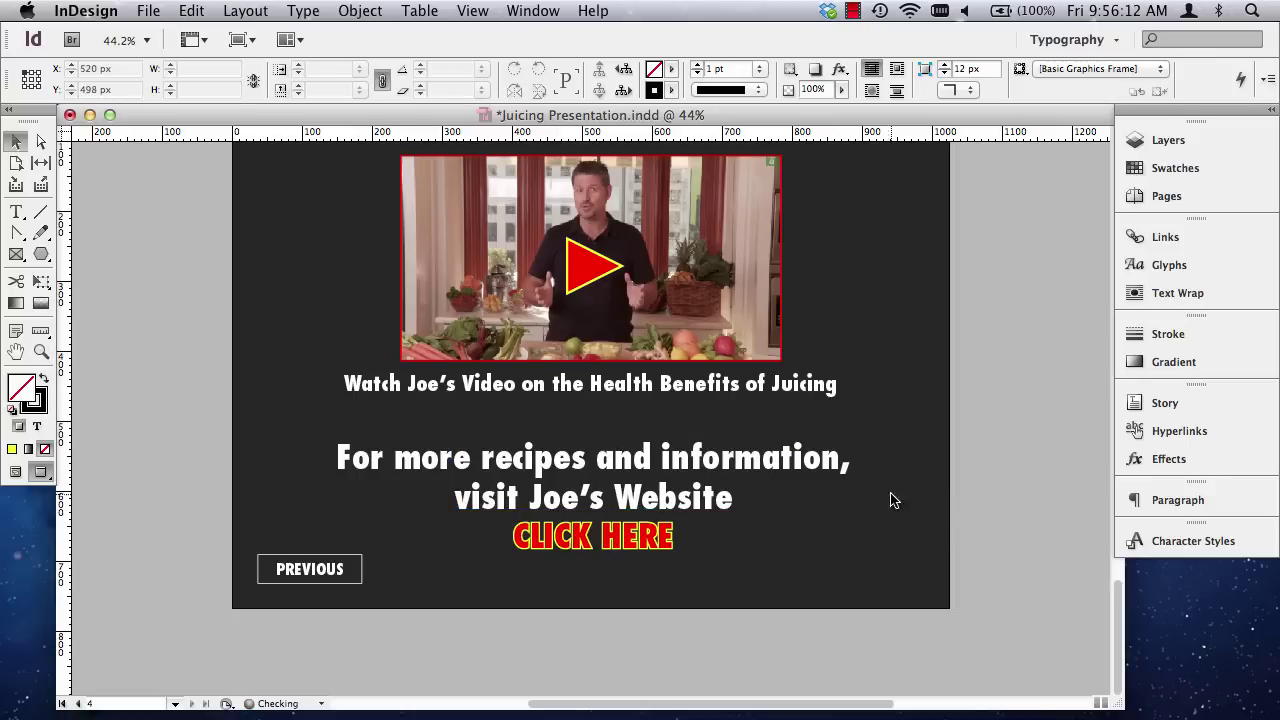
pyautogui.press('super+s')
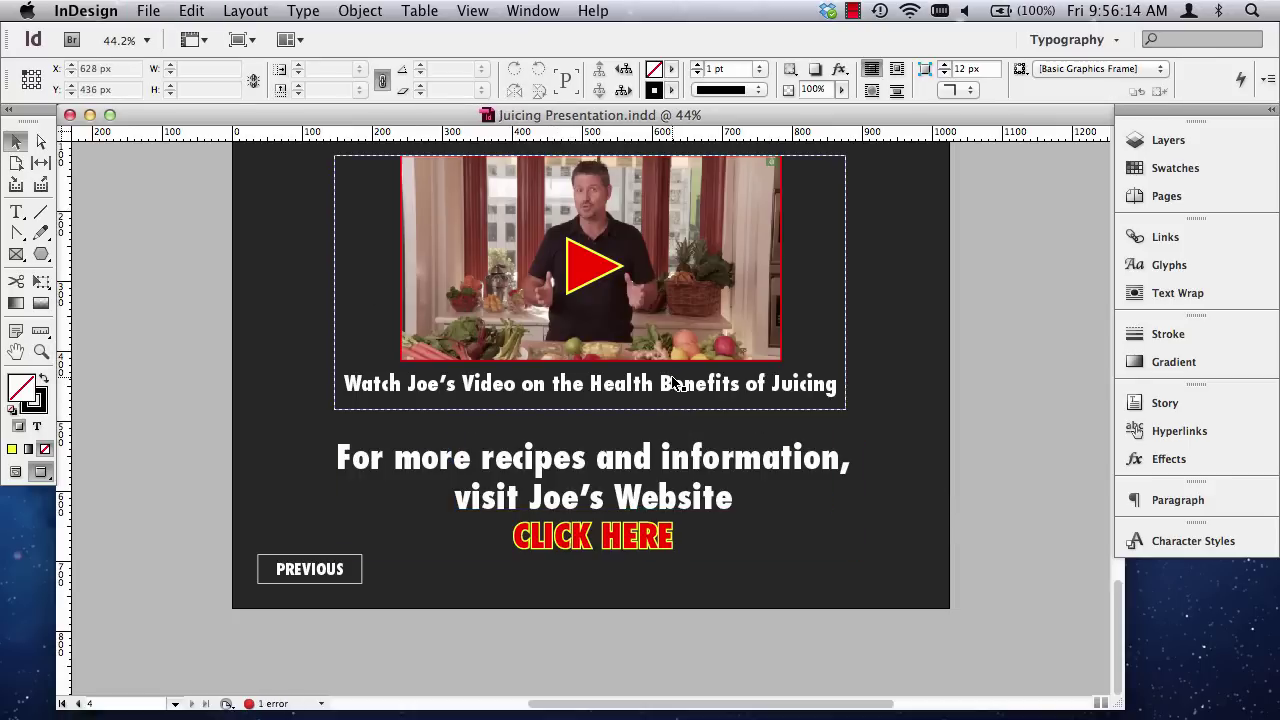